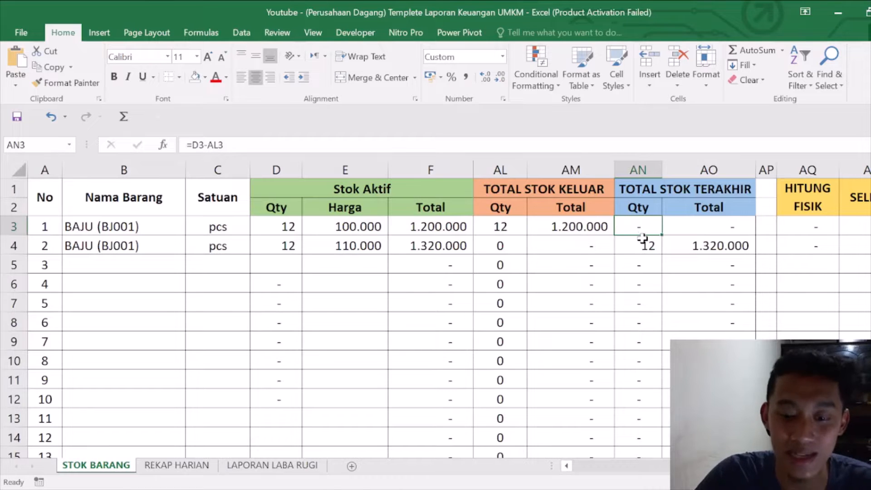
- Review the second BAJU (BJ001) row on STOK BARANG, from its Stok Aktif figures to its daily stock-out cells and totals
{"action": "left_click", "coordinate": [642, 245]}
{"action": "left_click", "coordinate": [424, 263]}
{"action": "left_click", "coordinate": [533, 247]}
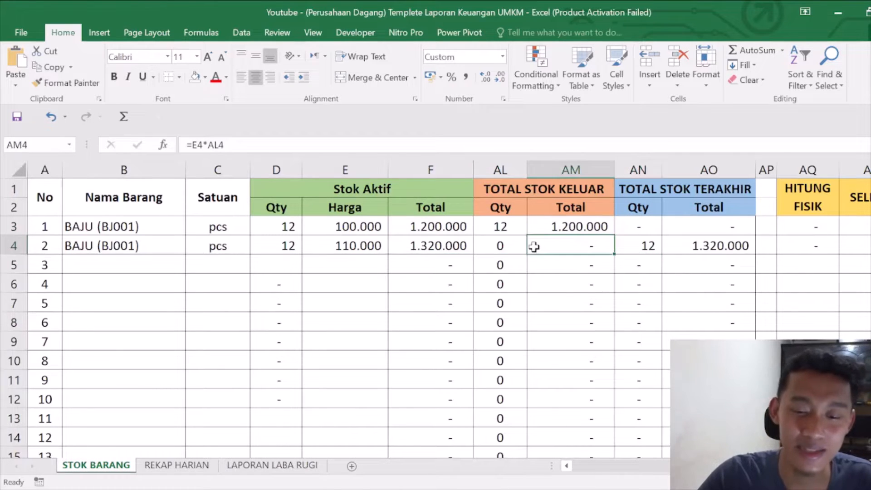
{"action": "key", "text": "Left"}
{"action": "key", "text": "Left"}
{"action": "key", "text": "Left"}
{"action": "key", "text": "Left"}
{"action": "key", "text": "Left"}
{"action": "key", "text": "Left"}
{"action": "key", "text": "Left"}
{"action": "key", "text": "Left"}
{"action": "key", "text": "Left"}
{"action": "key", "text": "Left"}
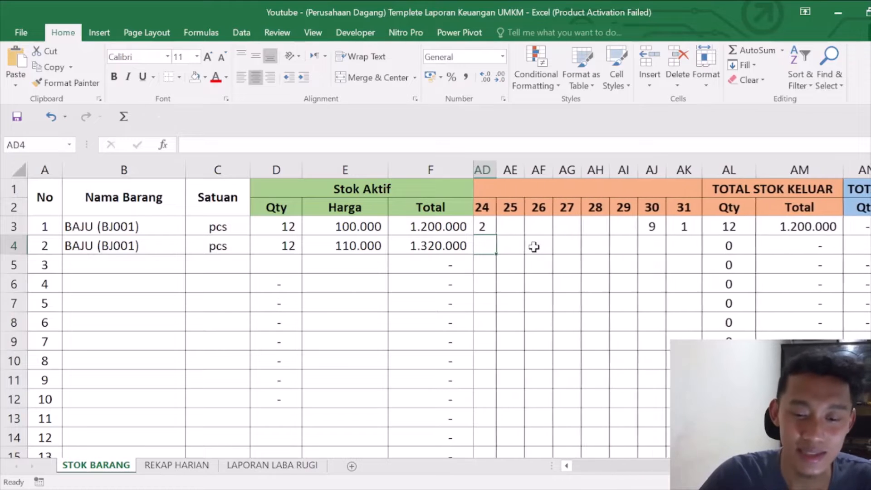
{"action": "left_click", "coordinate": [110, 242]}
{"action": "left_click_drag", "start_coordinate": [111, 242], "coordinate": [387, 247]}
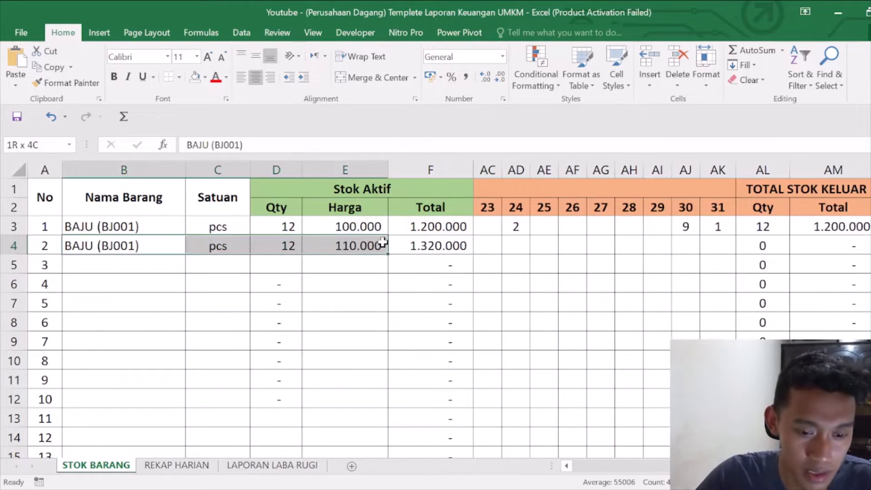
{"action": "left_click", "coordinate": [432, 247]}
{"action": "left_click", "coordinate": [610, 248]}
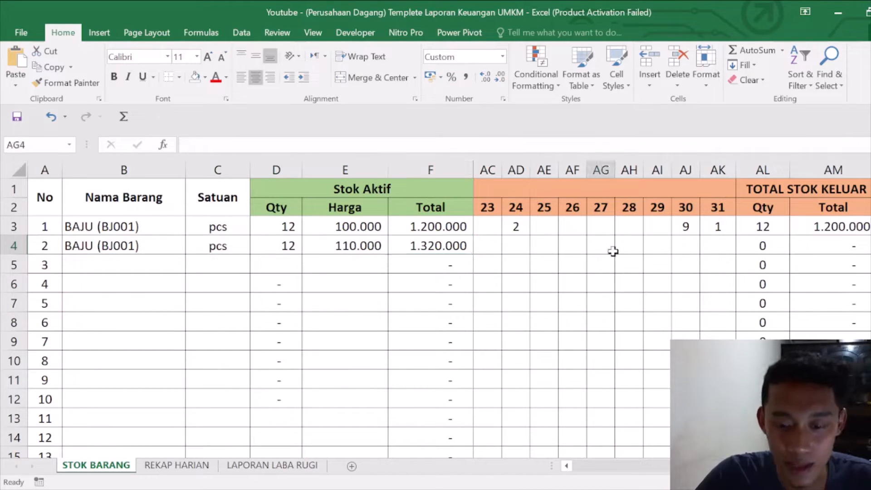
- Enter 5 as the day 31 stock-out quantity for the second BAJU (BJ001) item, in cell AK4
{"action": "left_click", "coordinate": [705, 245]}
{"action": "type", "text": "5"}
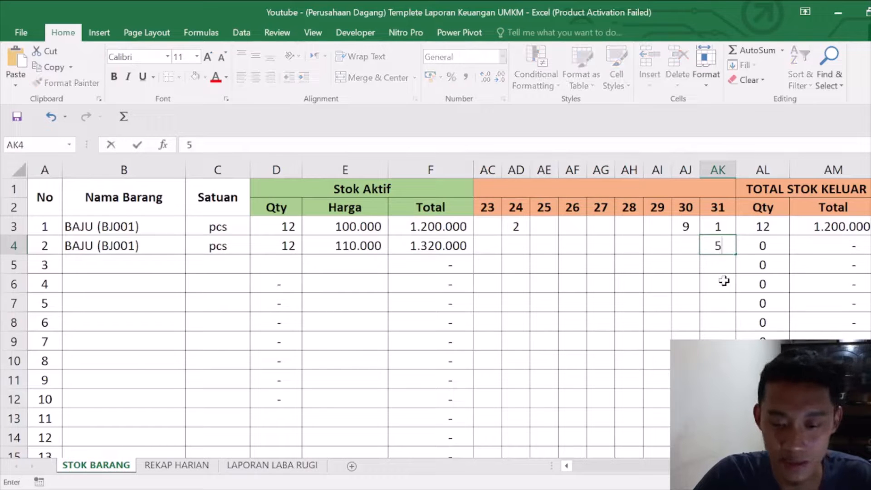
{"action": "key", "text": "Tab"}
{"action": "key", "text": "Tab"}
{"action": "key", "text": "Tab"}
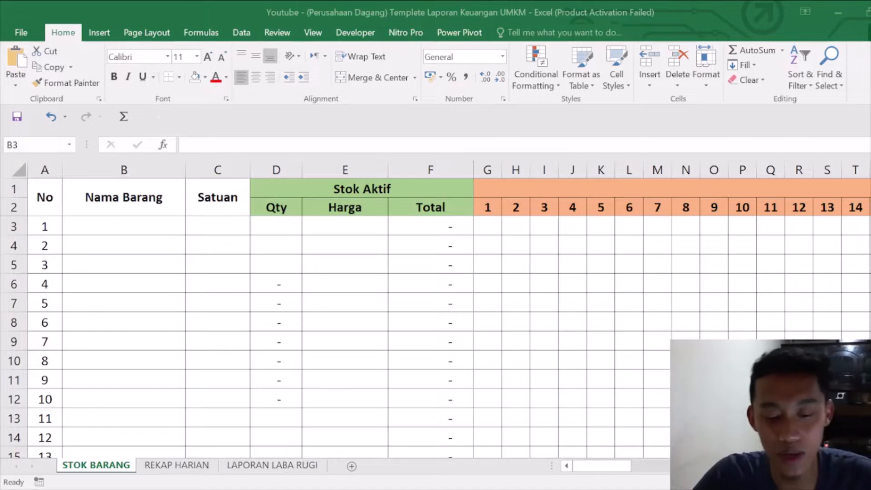
{"action": "left_click", "coordinate": [289, 276]}
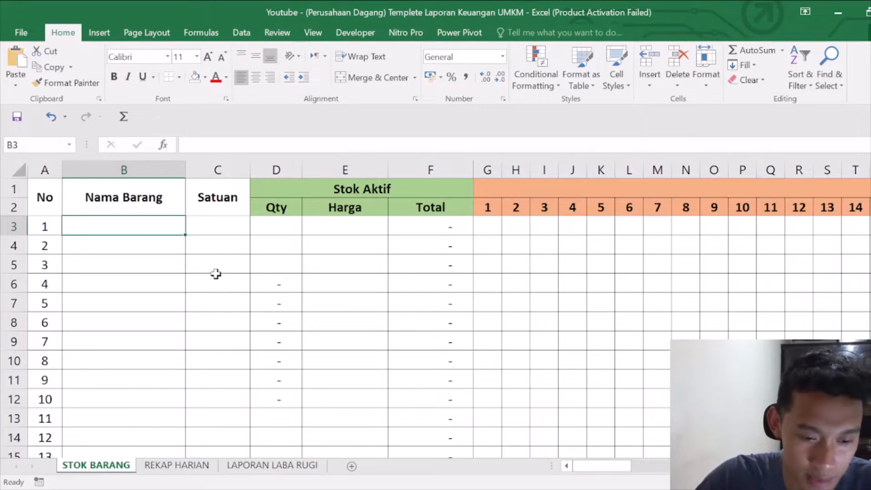
{"action": "left_click", "coordinate": [204, 240]}
{"action": "left_click", "coordinate": [202, 222]}
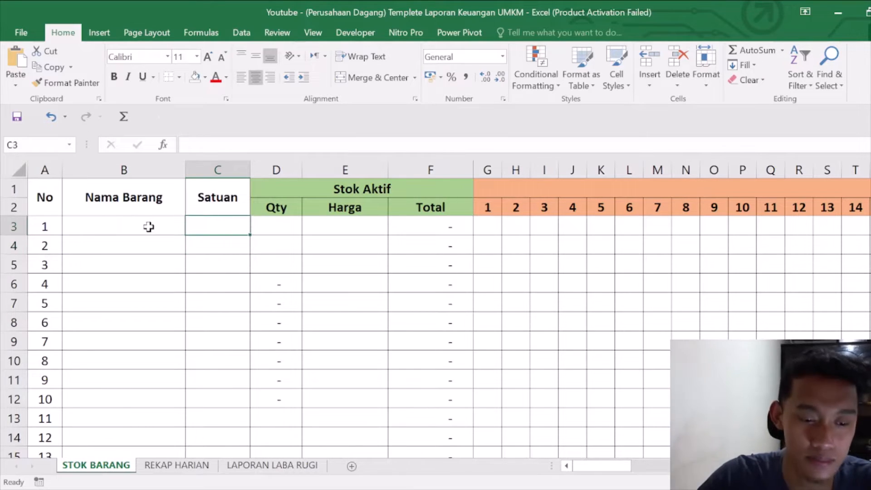
{"action": "left_click", "coordinate": [154, 226]}
{"action": "left_click", "coordinate": [214, 226]}
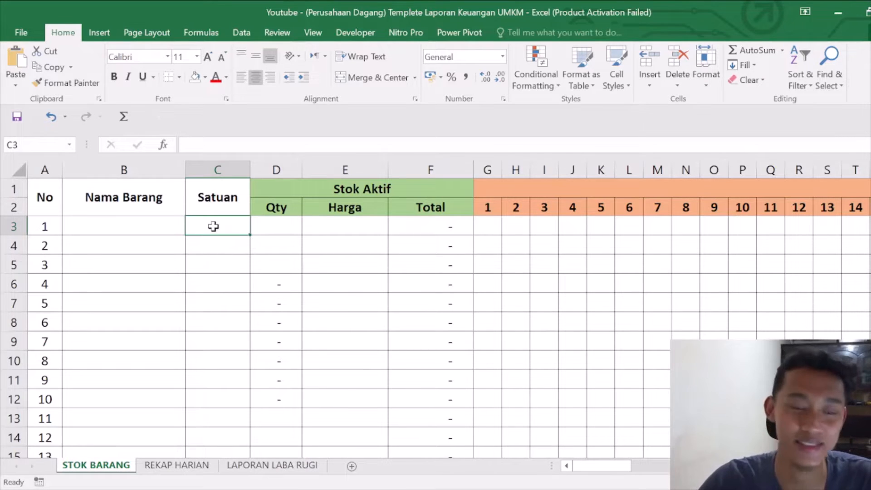
- Look through the template's LAPORAN LABA RUGI, REKAP HARIAN and STOK BARANG sheets
{"action": "left_click", "coordinate": [267, 465]}
{"action": "key", "text": "alt+Tab"}
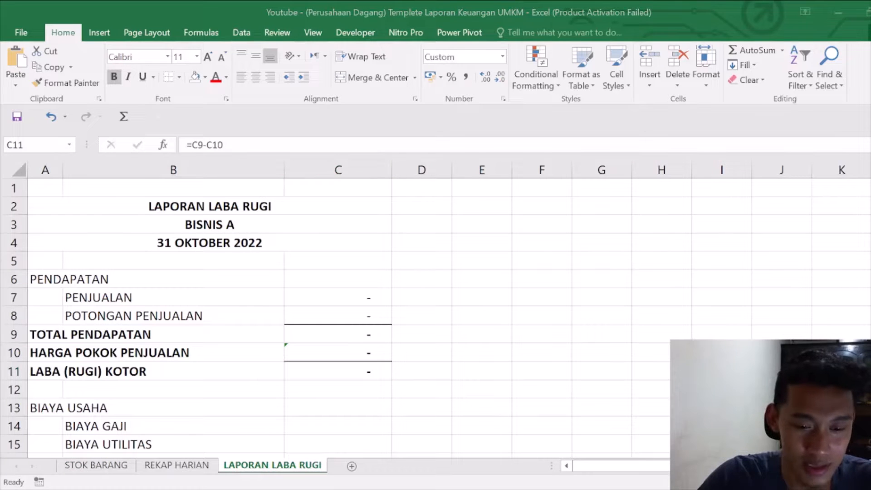
{"action": "key", "text": "alt+Tab"}
{"action": "left_click", "coordinate": [181, 467]}
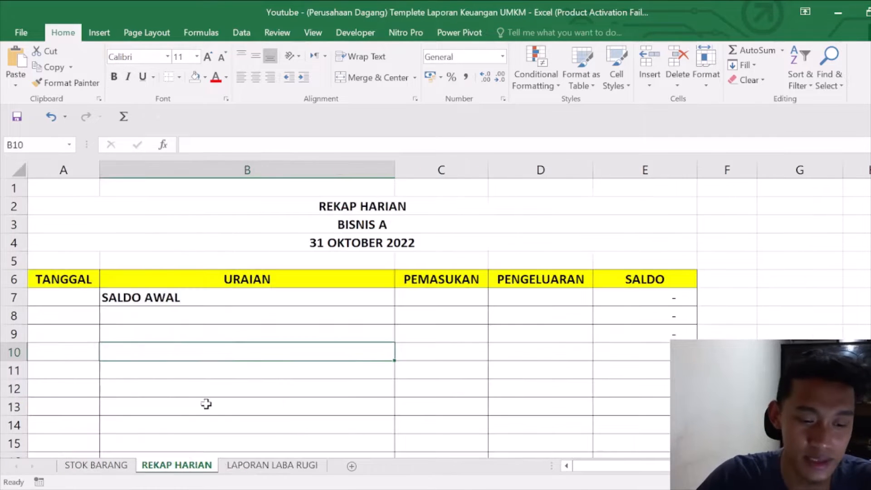
{"action": "key", "text": "Right"}
{"action": "key", "text": "alt+Tab"}
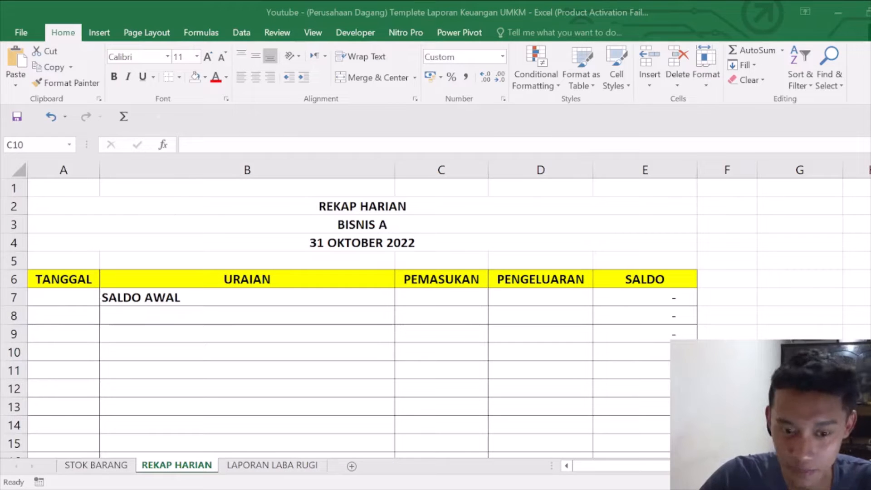
{"action": "key", "text": "alt+Tab"}
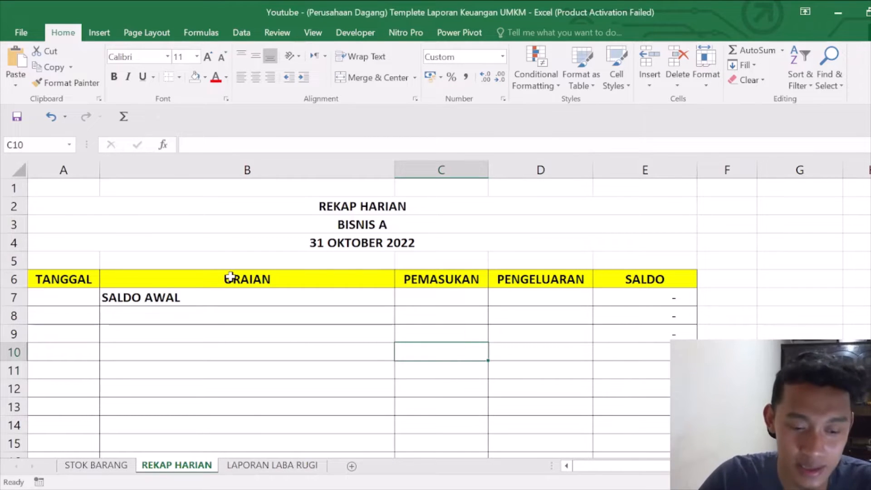
{"action": "left_click", "coordinate": [266, 466]}
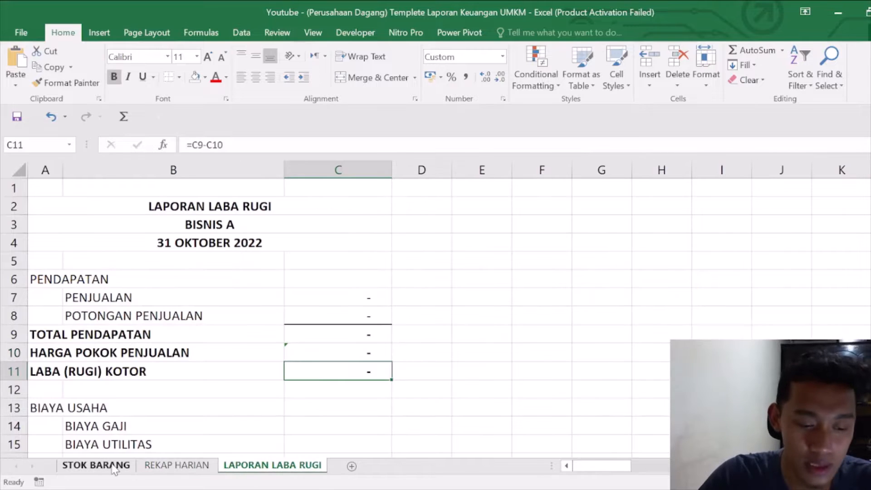
{"action": "left_click", "coordinate": [122, 465]}
{"action": "left_click", "coordinate": [176, 465]}
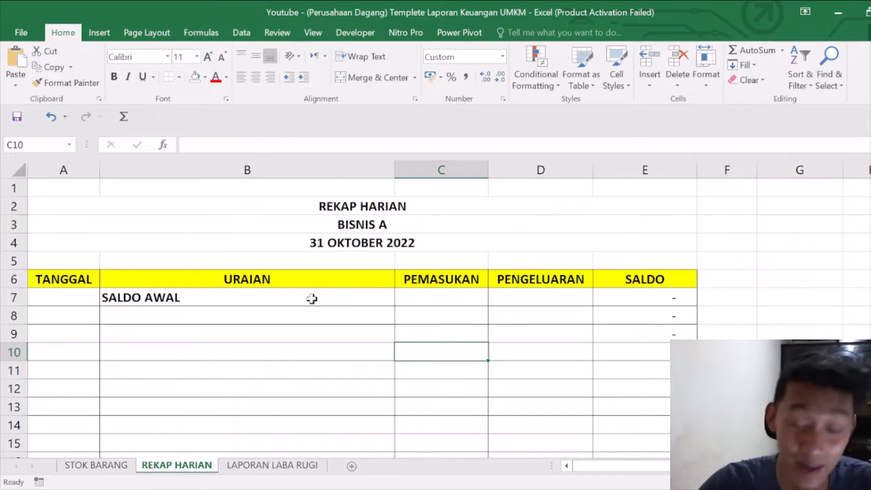
{"action": "left_click", "coordinate": [282, 334]}
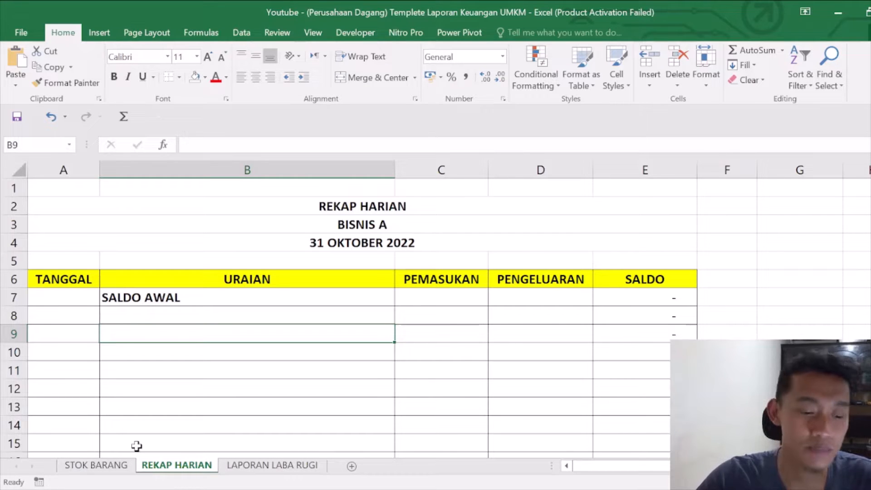
- Examine the REKAP HARIAN table, including its PEMASUKAN and PENGELUARAN columns and the SALDO formula in E8
{"action": "left_click", "coordinate": [283, 465]}
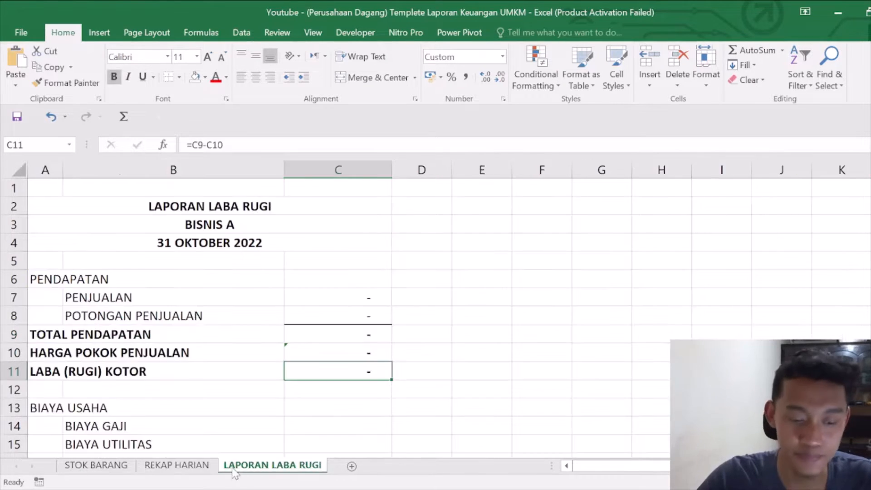
{"action": "left_click", "coordinate": [204, 466]}
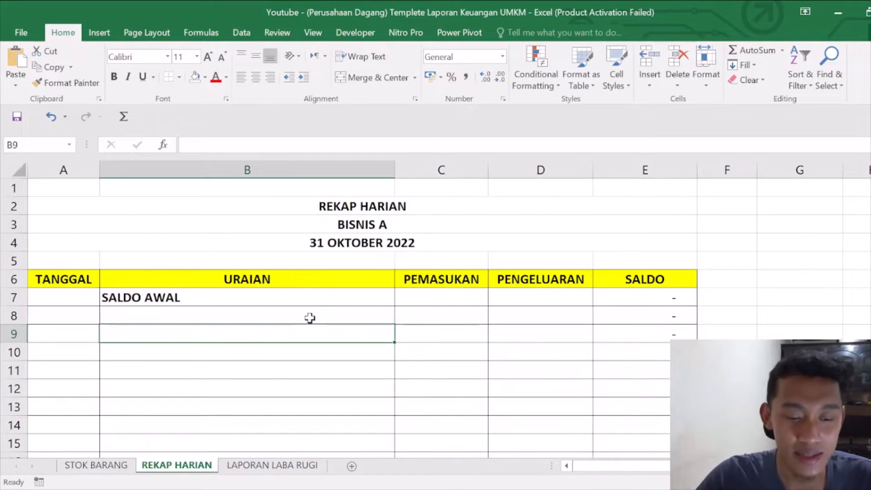
{"action": "scroll", "coordinate": [292, 280], "scroll_direction": "down", "scroll_amount": 1}
{"action": "scroll", "coordinate": [292, 279], "scroll_direction": "up", "scroll_amount": 1}
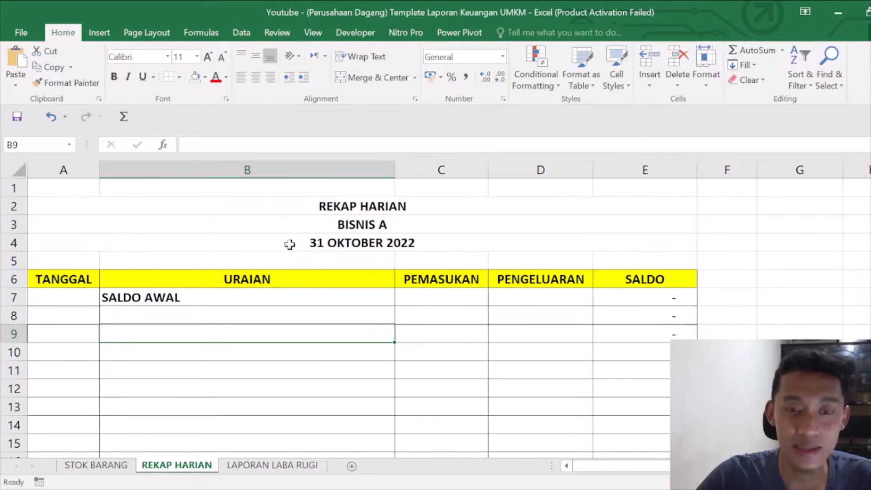
{"action": "left_click_drag", "start_coordinate": [286, 207], "coordinate": [287, 394]}
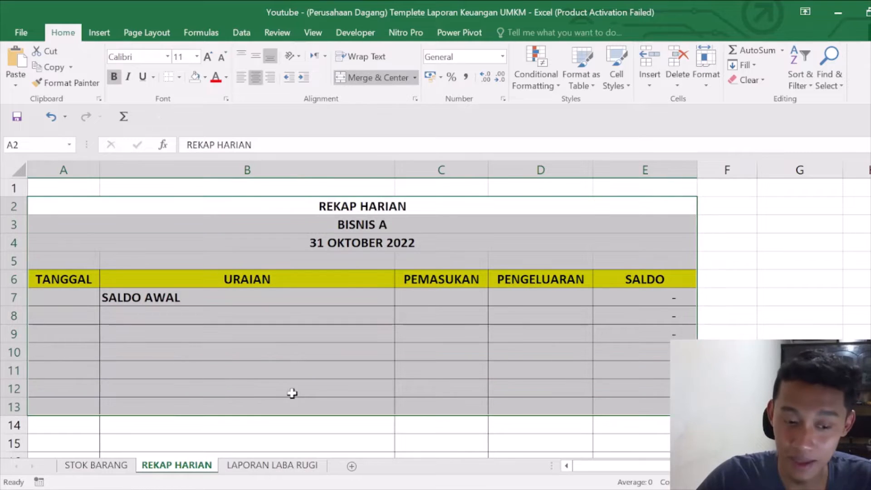
{"action": "scroll", "coordinate": [285, 374], "scroll_direction": "down", "scroll_amount": 3}
{"action": "scroll", "coordinate": [285, 373], "scroll_direction": "up", "scroll_amount": 3}
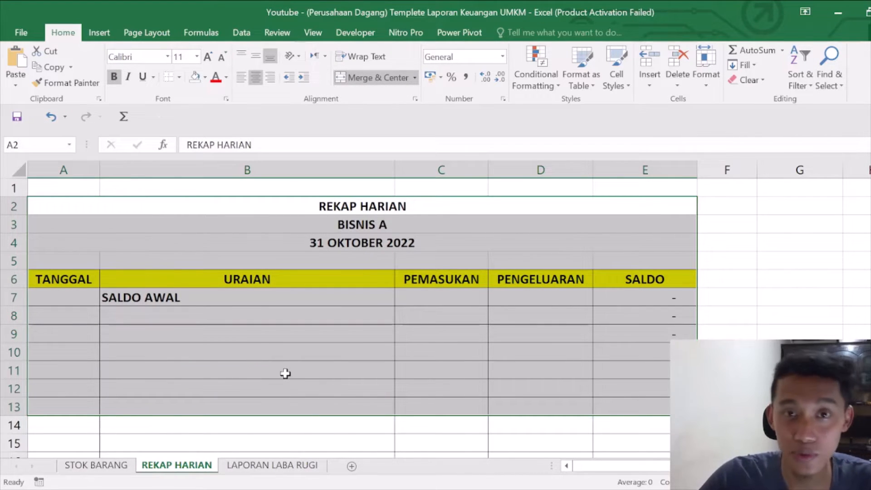
{"action": "left_click", "coordinate": [198, 354]}
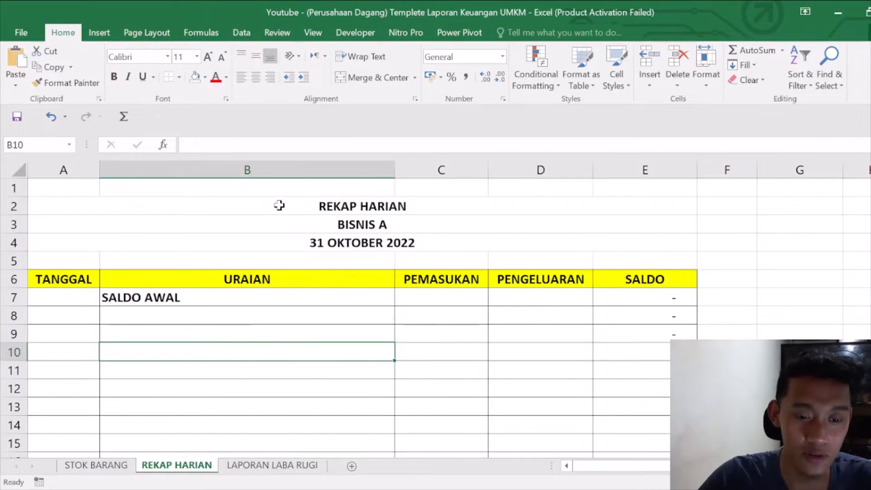
{"action": "left_click_drag", "start_coordinate": [278, 204], "coordinate": [312, 364]}
{"action": "scroll", "coordinate": [311, 363], "scroll_direction": "up", "scroll_amount": 2}
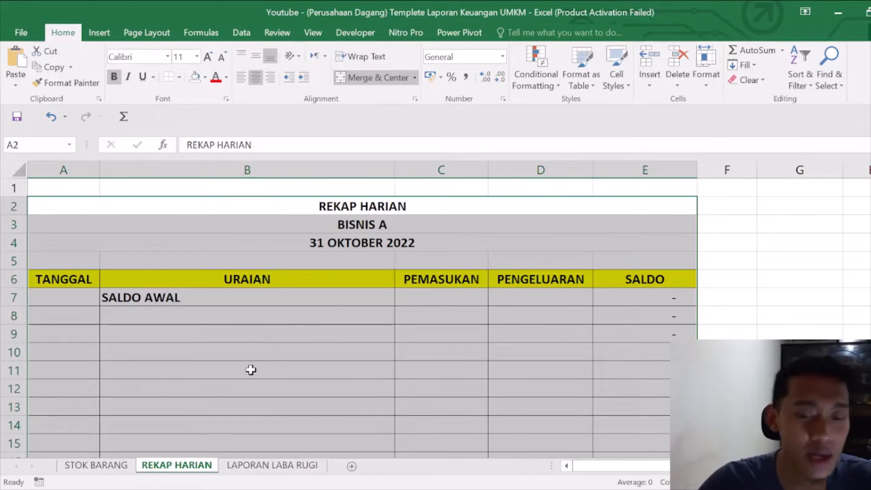
{"action": "left_click", "coordinate": [632, 316]}
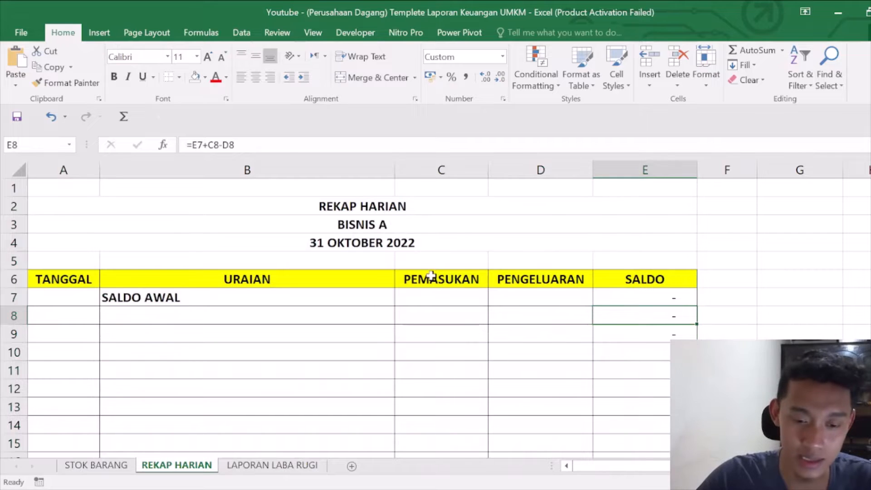
{"action": "left_click_drag", "start_coordinate": [428, 278], "coordinate": [537, 385]}
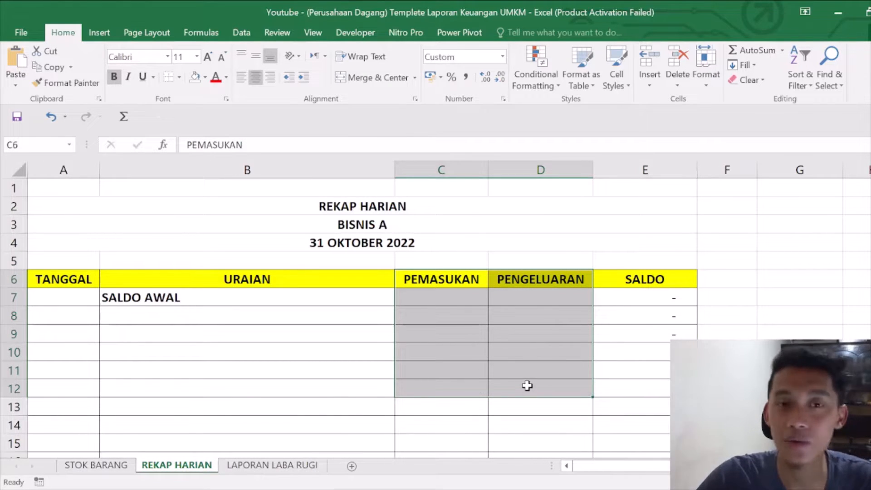
{"action": "left_click", "coordinate": [248, 334]}
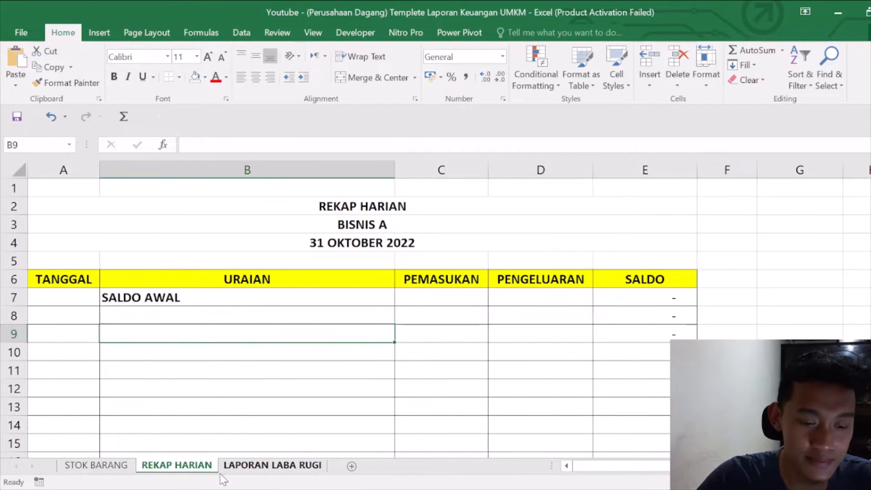
- Examine the LAPORAN LABA RUGI report from the PENDAPATAN section down to BIAYA USAHA and LABA (RUGI) BERSIH
{"action": "left_click", "coordinate": [247, 466]}
{"action": "scroll", "coordinate": [189, 258], "scroll_direction": "down", "scroll_amount": 2}
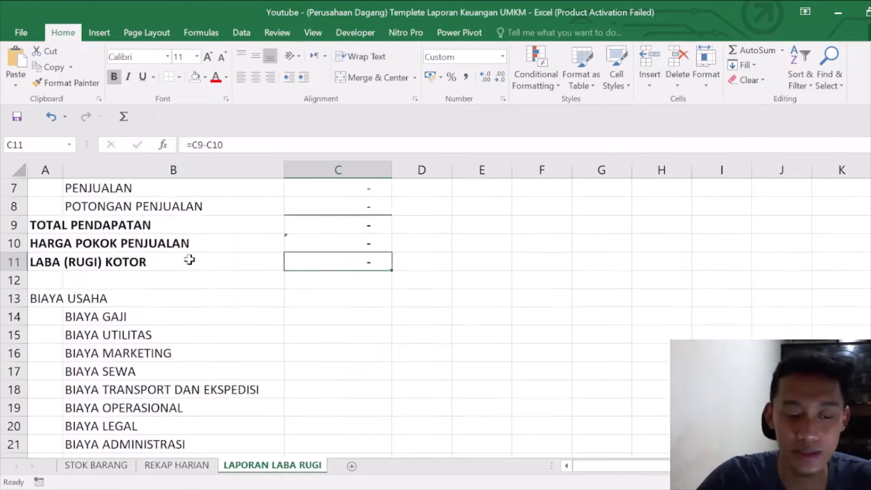
{"action": "scroll", "coordinate": [189, 266], "scroll_direction": "up", "scroll_amount": 2}
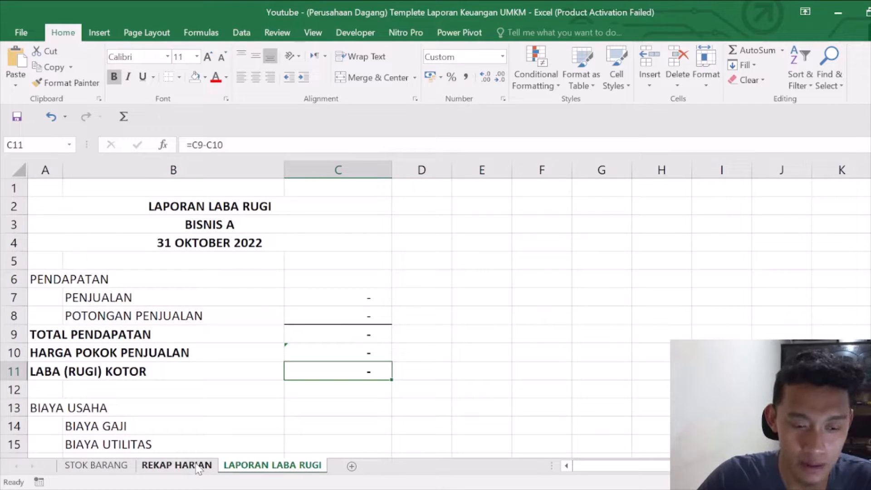
{"action": "scroll", "coordinate": [194, 359], "scroll_direction": "down", "scroll_amount": 3}
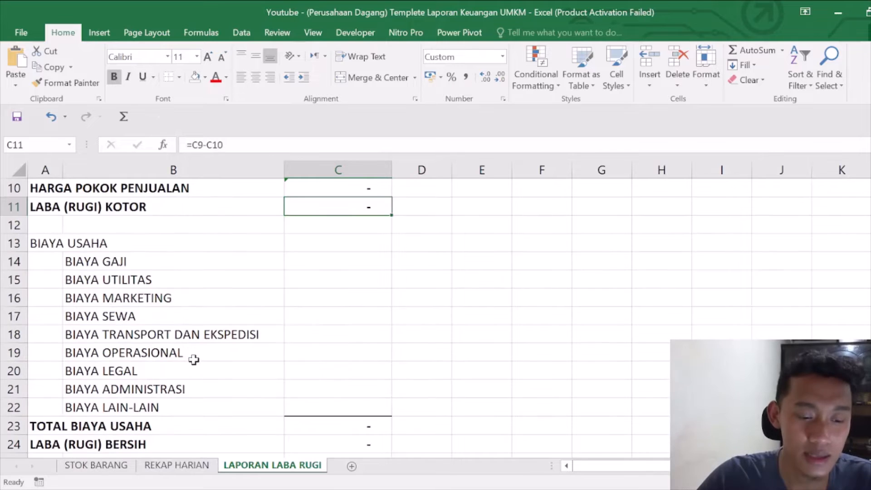
{"action": "scroll", "coordinate": [194, 359], "scroll_direction": "up", "scroll_amount": 3}
{"action": "left_click", "coordinate": [193, 468]}
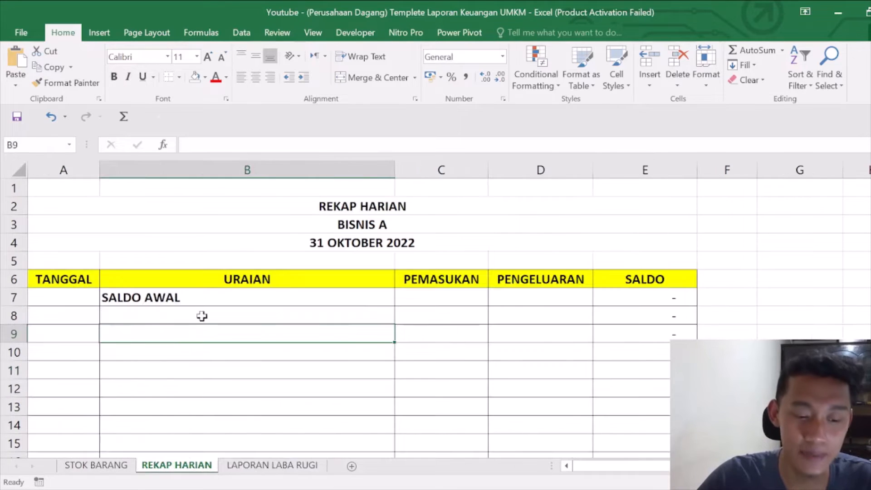
{"action": "scroll", "coordinate": [219, 276], "scroll_direction": "down", "scroll_amount": 2}
{"action": "scroll", "coordinate": [229, 304], "scroll_direction": "up", "scroll_amount": 2}
{"action": "left_click", "coordinate": [235, 353]}
{"action": "left_click", "coordinate": [242, 388]}
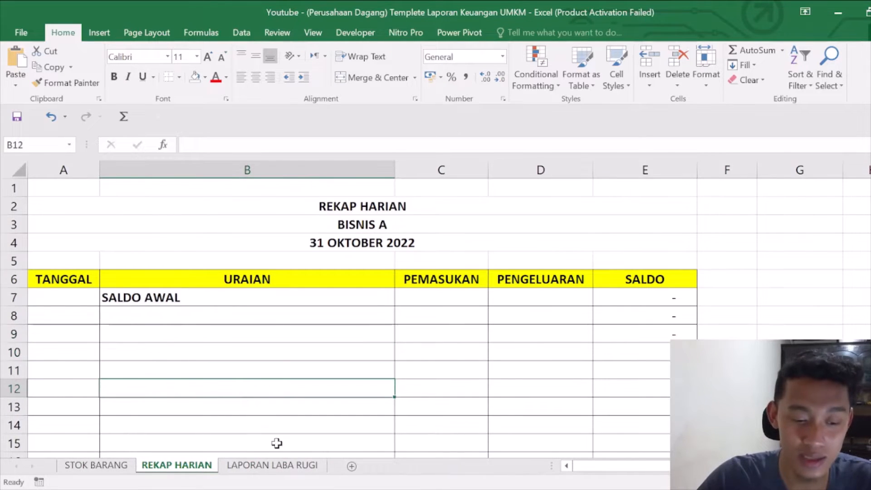
{"action": "left_click", "coordinate": [278, 465]}
{"action": "left_click", "coordinate": [191, 466]}
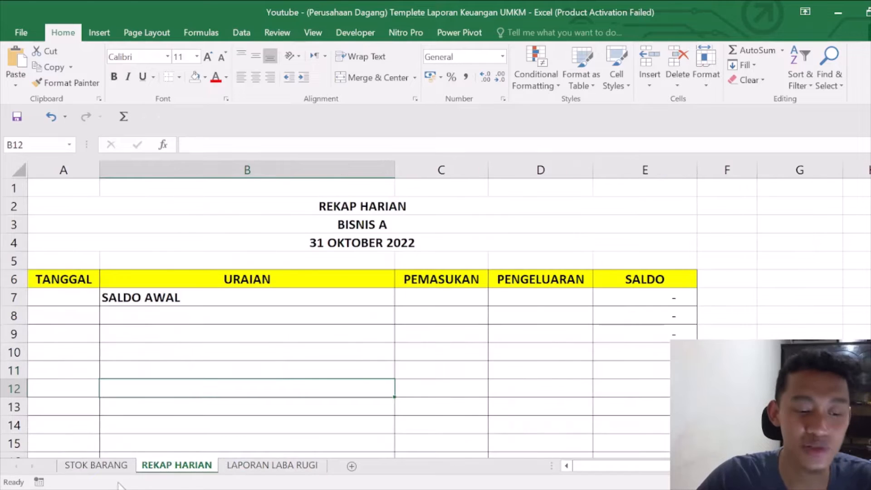
- Examine the STOK BARANG sheet from the Stok Keluar day columns through TOTAL STOK KELUAR, TOTAL STOK TERAKHIR and HITUNG FISIK
{"action": "left_click", "coordinate": [97, 466]}
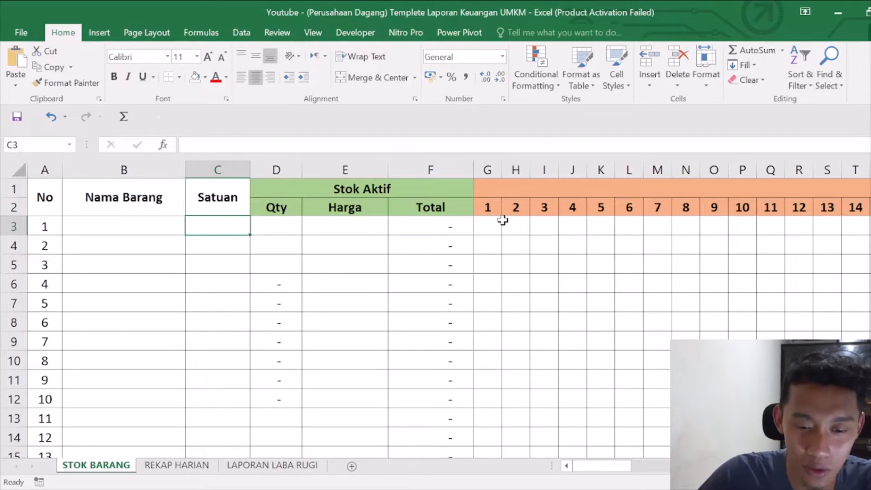
{"action": "left_click_drag", "start_coordinate": [495, 226], "coordinate": [663, 301]}
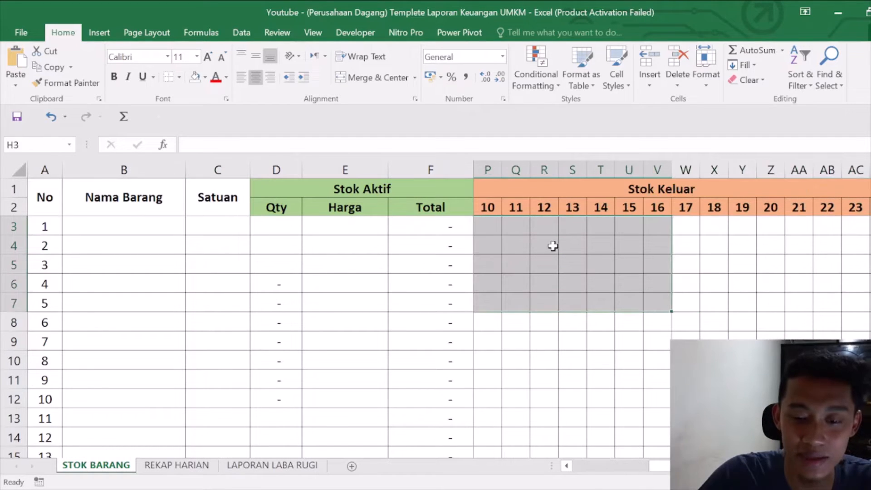
{"action": "left_click", "coordinate": [552, 245]}
{"action": "scroll", "coordinate": [662, 453], "scroll_direction": "right", "scroll_amount": 10}
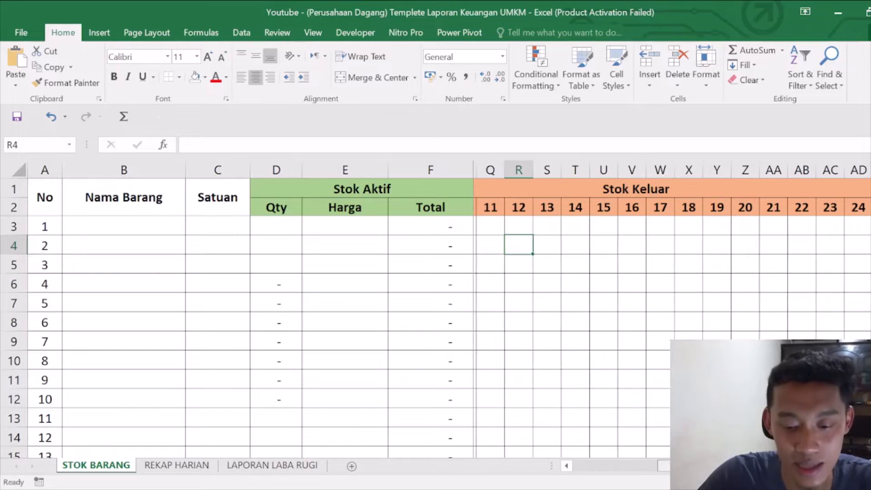
{"action": "scroll", "coordinate": [671, 313], "scroll_direction": "right", "scroll_amount": 3}
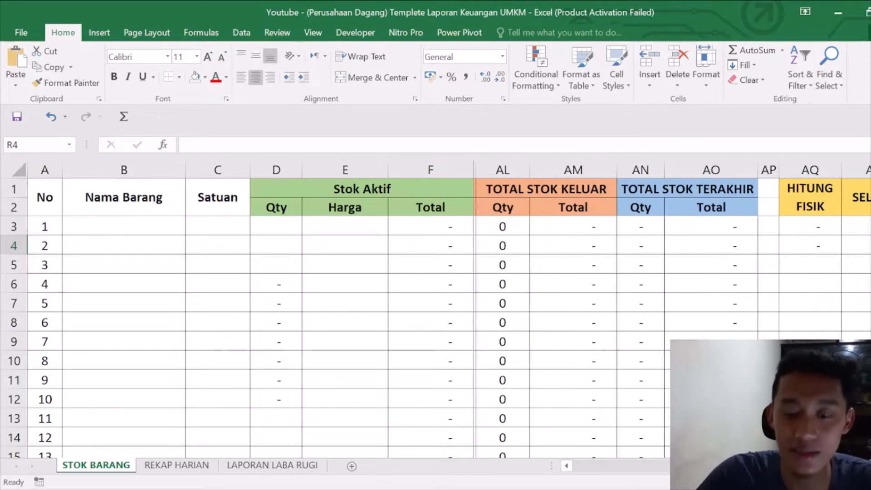
{"action": "left_click", "coordinate": [709, 229]}
{"action": "left_click", "coordinate": [562, 258]}
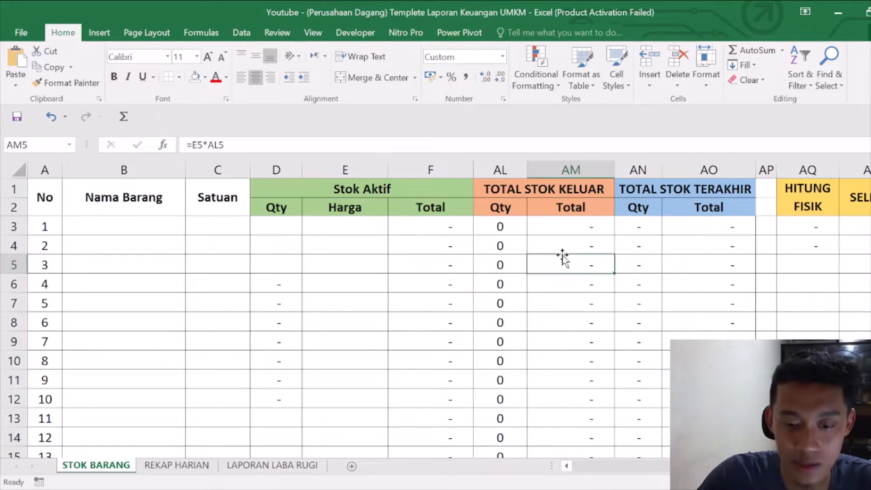
{"action": "left_click", "coordinate": [672, 247]}
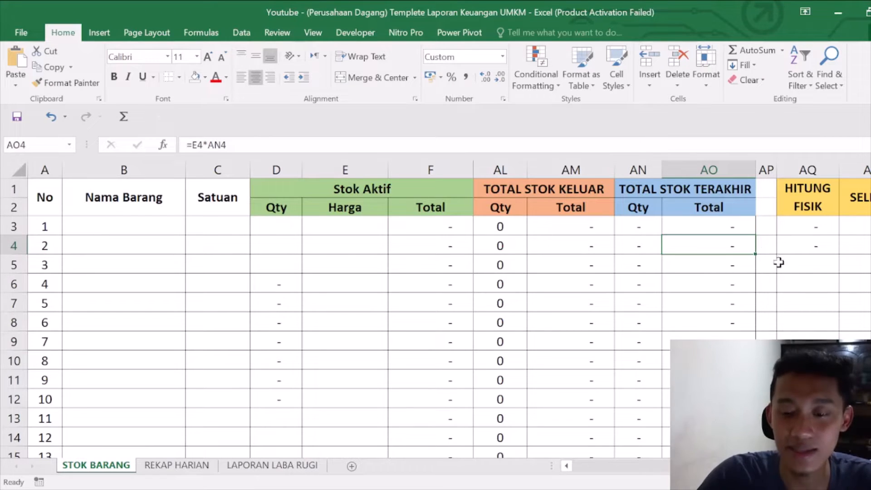
{"action": "left_click", "coordinate": [818, 269]}
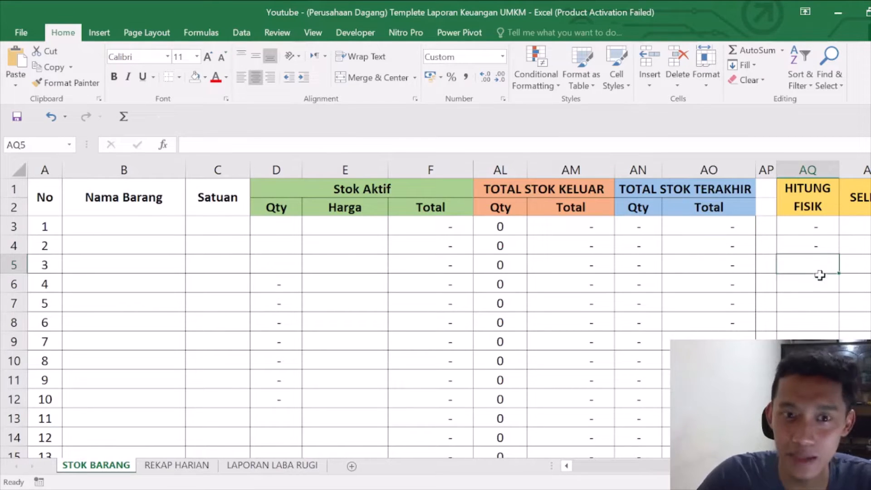
{"action": "scroll", "coordinate": [526, 439], "scroll_direction": "left", "scroll_amount": 10}
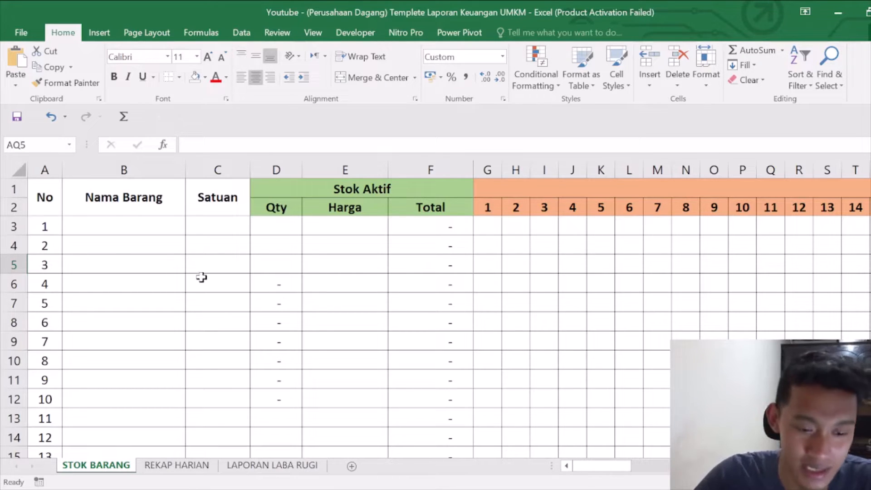
{"action": "left_click_drag", "start_coordinate": [172, 245], "coordinate": [583, 349]}
{"action": "left_click", "coordinate": [584, 348]}
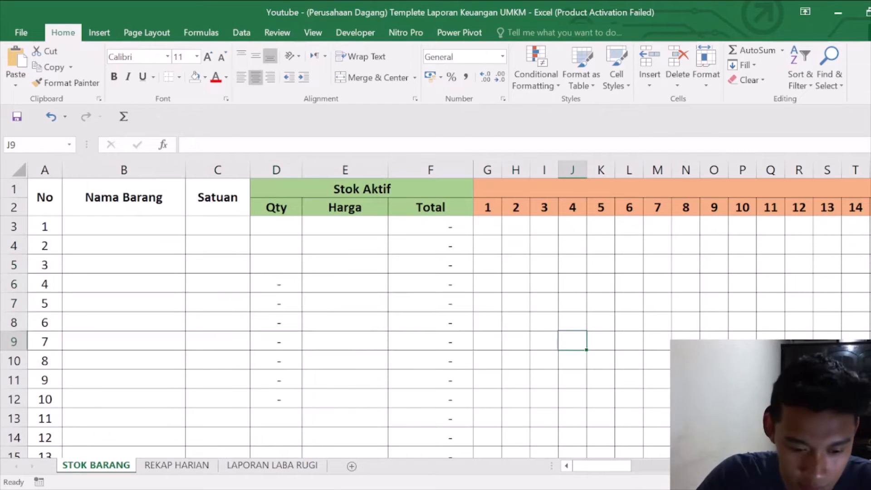
- Examine the REKAP HARIAN sheet's title block and its table from TANGGAL and URAIAN through SALDO
{"action": "left_click", "coordinate": [194, 467]}
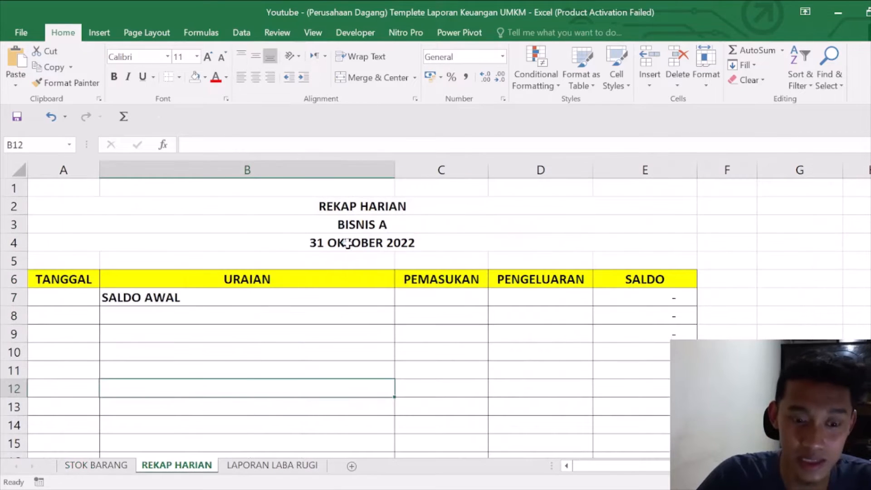
{"action": "left_click", "coordinate": [234, 341]}
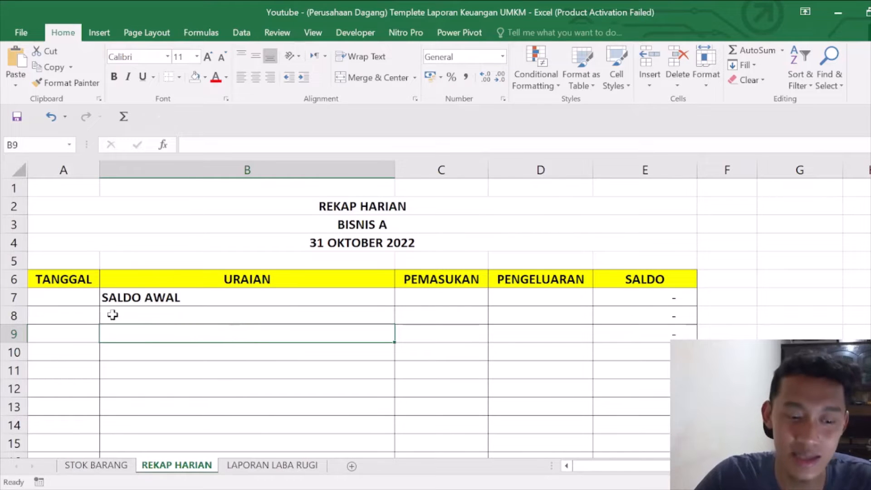
{"action": "left_click", "coordinate": [84, 314]}
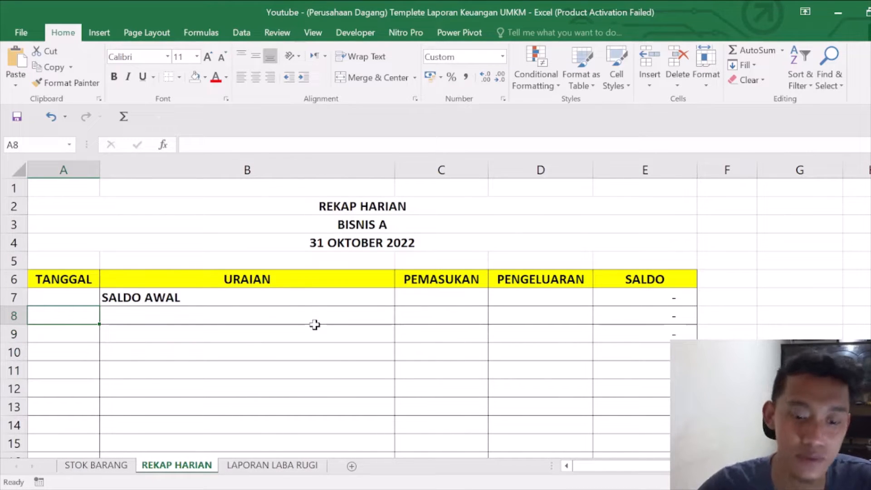
{"action": "scroll", "coordinate": [189, 352], "scroll_direction": "down", "scroll_amount": 3}
{"action": "scroll", "coordinate": [202, 340], "scroll_direction": "up", "scroll_amount": 3}
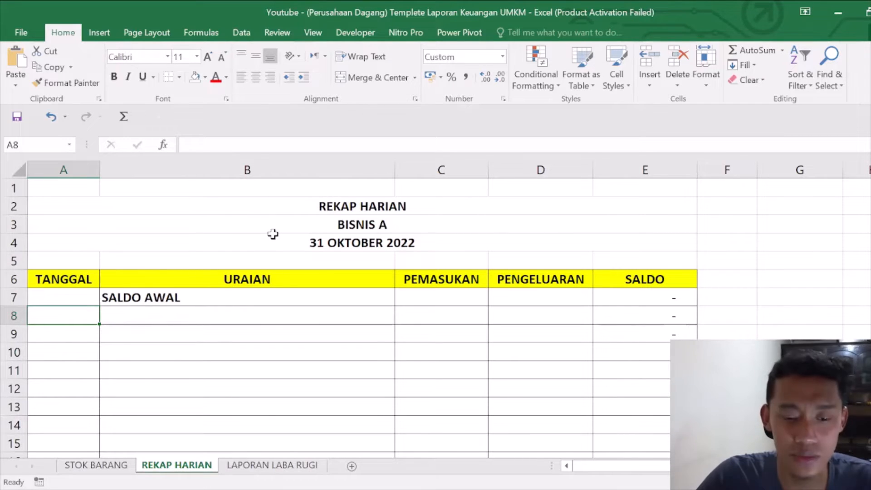
{"action": "left_click_drag", "start_coordinate": [136, 202], "coordinate": [343, 426]}
{"action": "scroll", "coordinate": [268, 296], "scroll_direction": "up", "scroll_amount": 2}
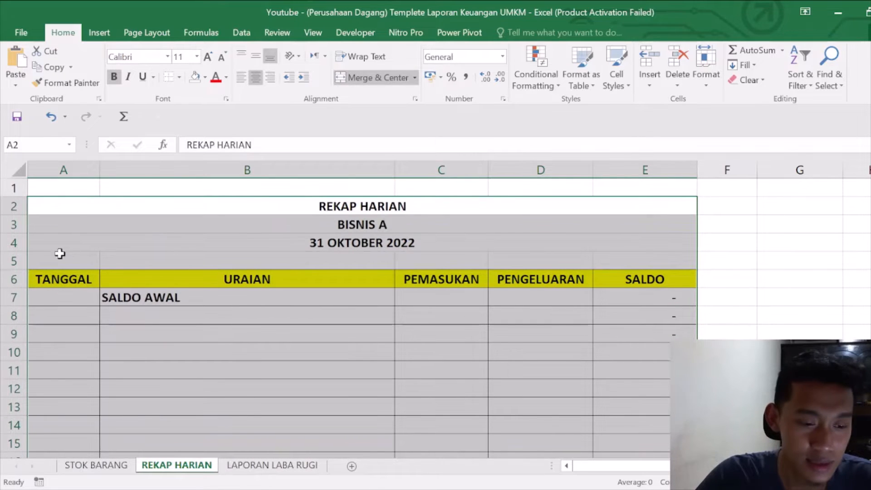
{"action": "left_click", "coordinate": [250, 208]}
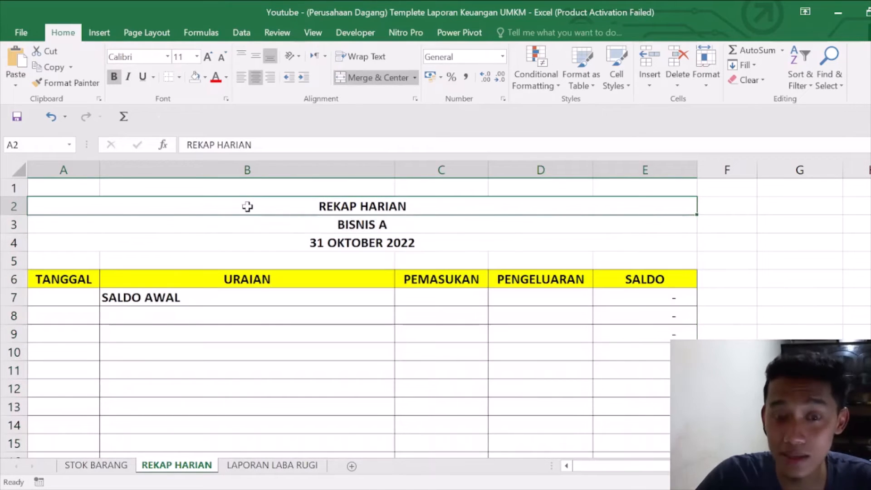
{"action": "left_click", "coordinate": [166, 356]}
{"action": "scroll", "coordinate": [138, 363], "scroll_direction": "down", "scroll_amount": 2}
{"action": "scroll", "coordinate": [204, 367], "scroll_direction": "up", "scroll_amount": 2}
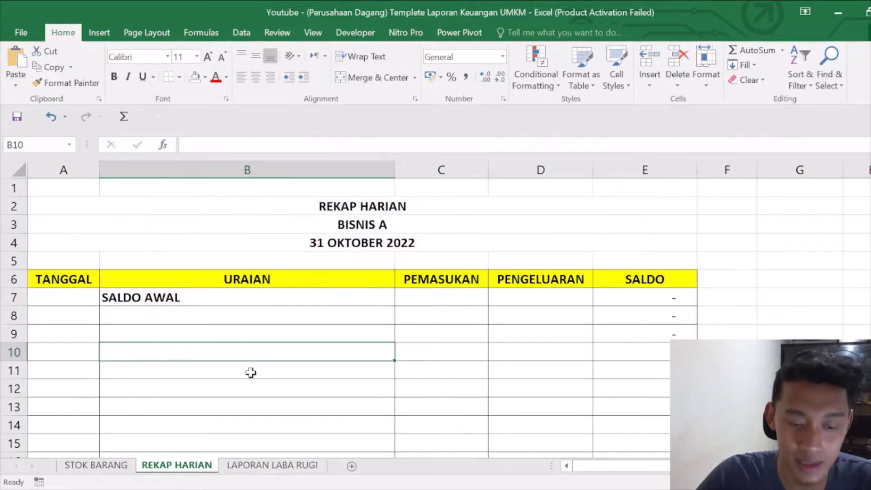
{"action": "left_click_drag", "start_coordinate": [271, 206], "coordinate": [272, 353]}
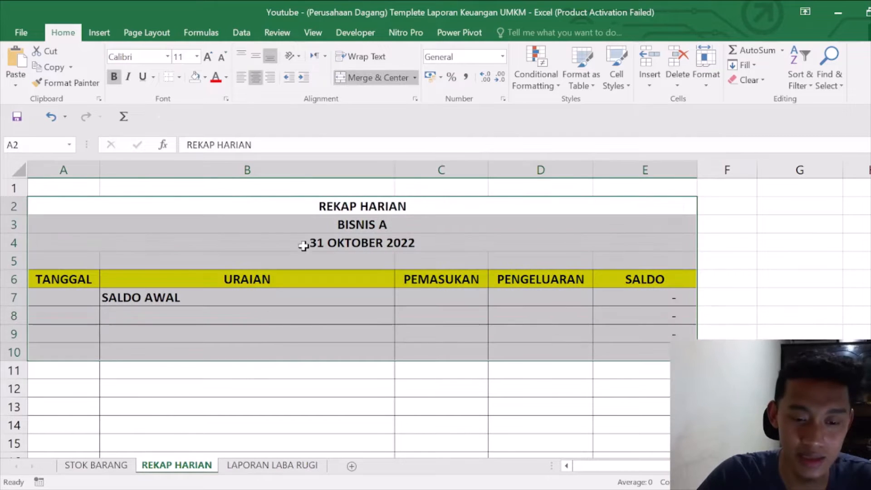
{"action": "left_click", "coordinate": [284, 208]}
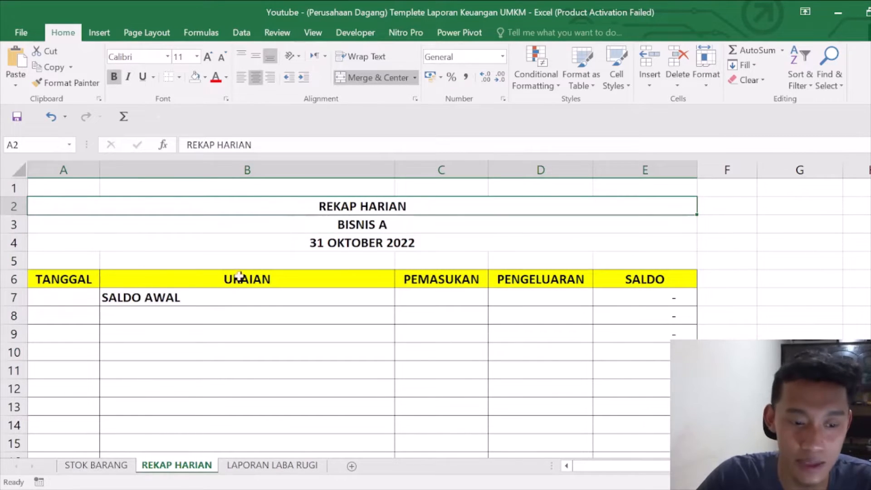
{"action": "left_click_drag", "start_coordinate": [88, 284], "coordinate": [467, 365]}
{"action": "left_click", "coordinate": [278, 354]}
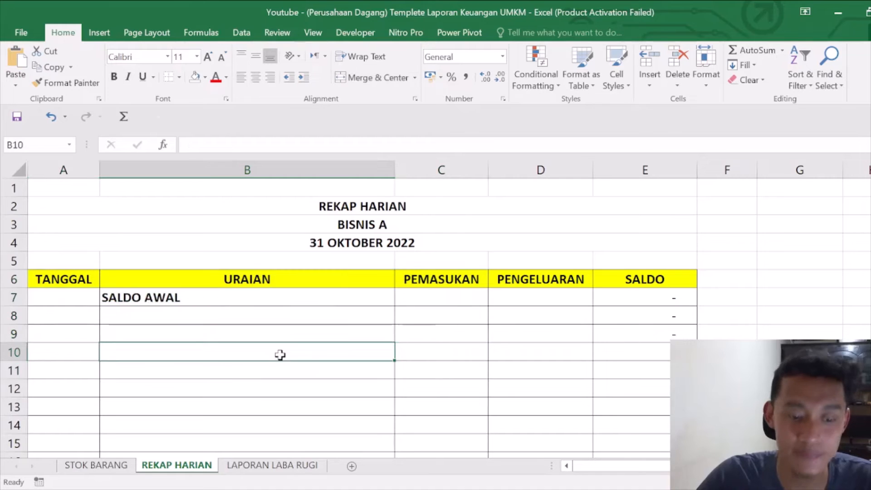
- Review the LAPORAN LABA RUGI report from PENDAPATAN and HARGA POKOK PENJUALAN down to the LABA (RUGI) BERSIH formula in C24
{"action": "left_click", "coordinate": [249, 465]}
{"action": "left_click_drag", "start_coordinate": [186, 208], "coordinate": [198, 403]}
{"action": "scroll", "coordinate": [198, 403], "scroll_direction": "down", "scroll_amount": 3}
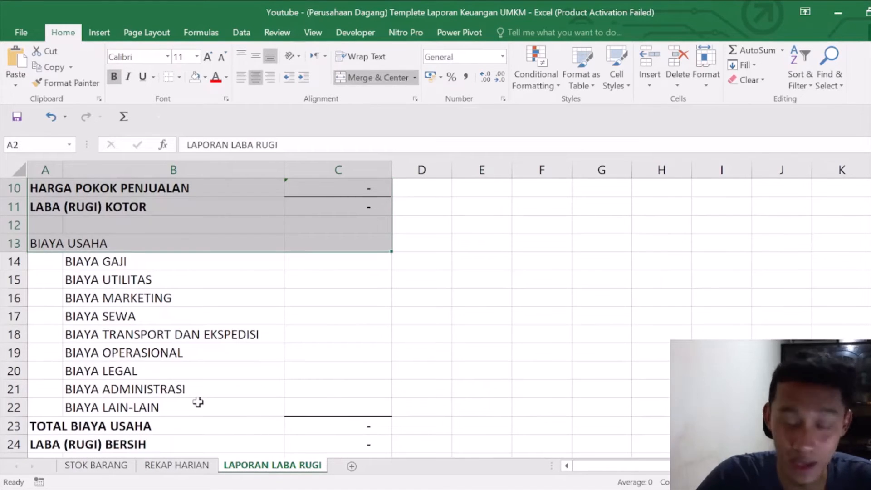
{"action": "scroll", "coordinate": [198, 403], "scroll_direction": "up", "scroll_amount": 3}
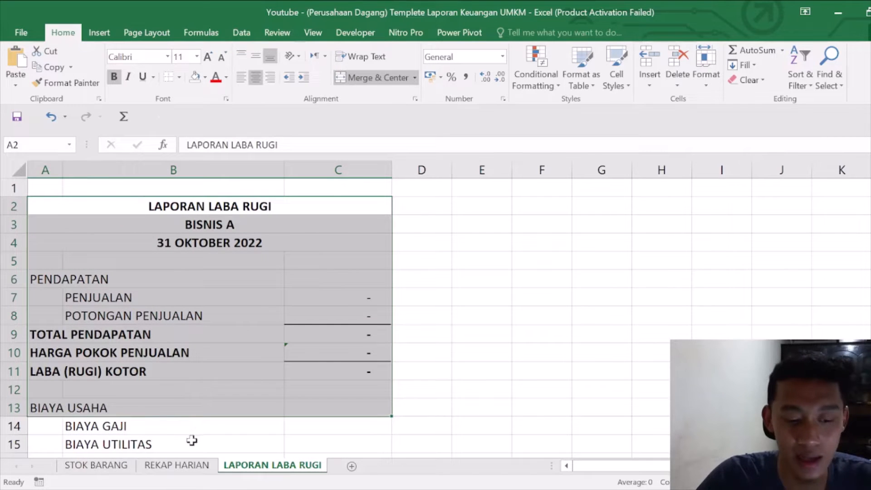
{"action": "left_click", "coordinate": [45, 280]}
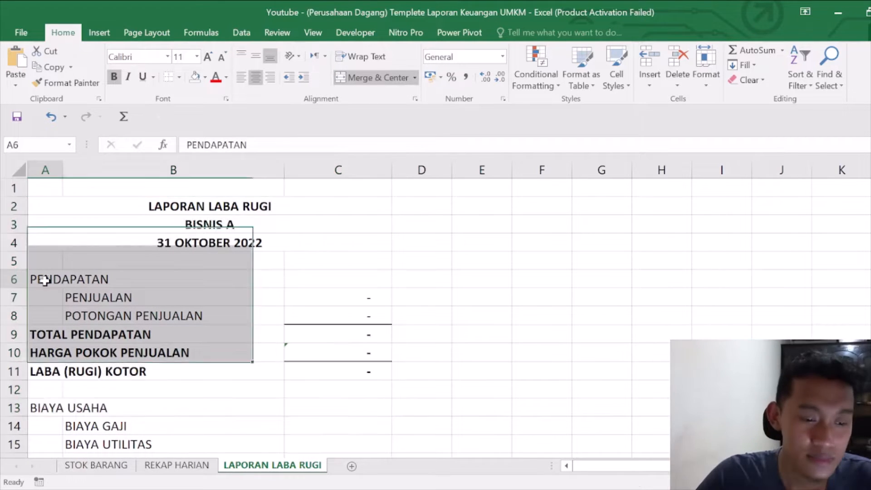
{"action": "left_click", "coordinate": [120, 331]}
{"action": "left_click", "coordinate": [132, 356]}
{"action": "scroll", "coordinate": [133, 363], "scroll_direction": "down", "scroll_amount": 4}
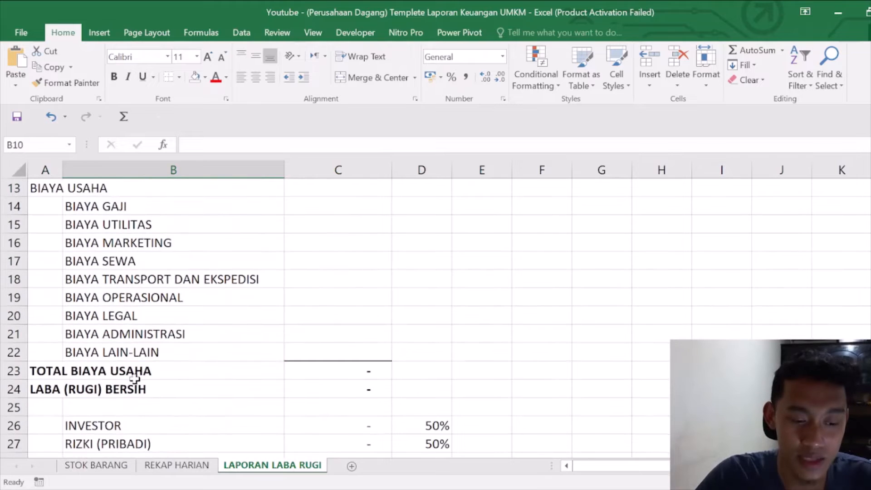
{"action": "left_click", "coordinate": [142, 376]}
{"action": "left_click", "coordinate": [346, 387]}
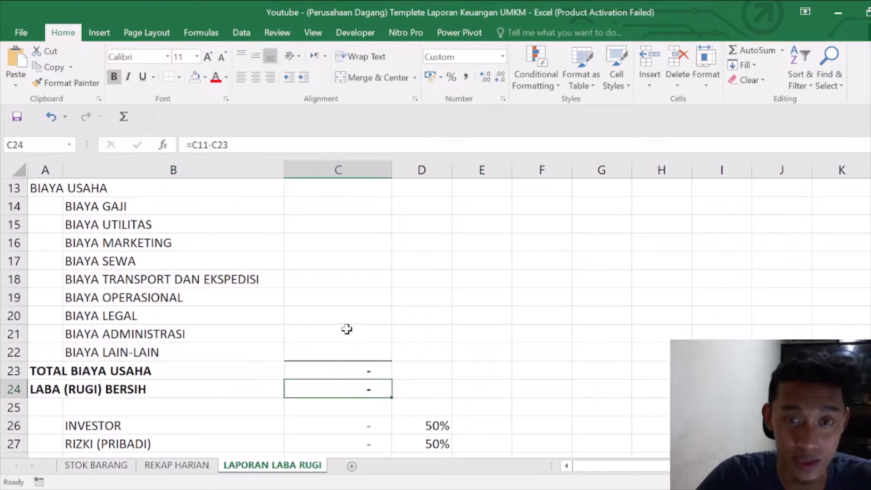
{"action": "scroll", "coordinate": [347, 324], "scroll_direction": "up", "scroll_amount": 4}
- Revisit REKAP HARIAN briefly, and examine the Nama Barang and Stok Aktif Qty columns on the STOK BARANG sheet
{"action": "left_click", "coordinate": [206, 465]}
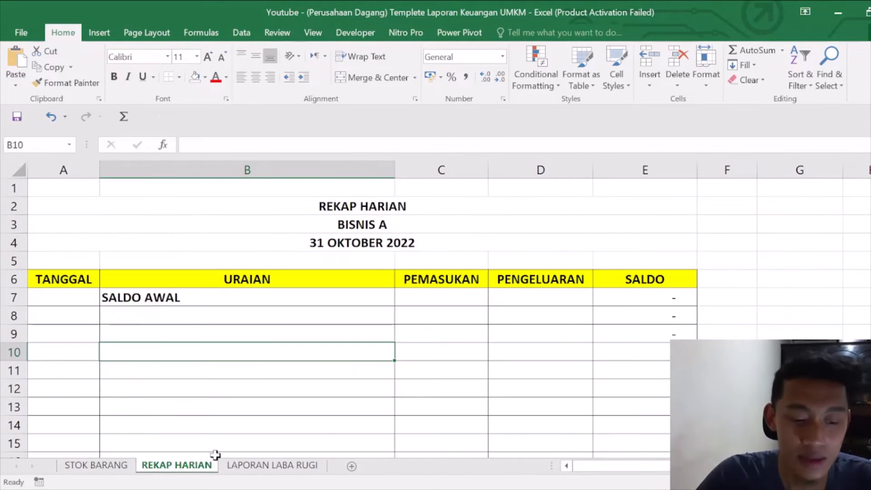
{"action": "left_click", "coordinate": [239, 312]}
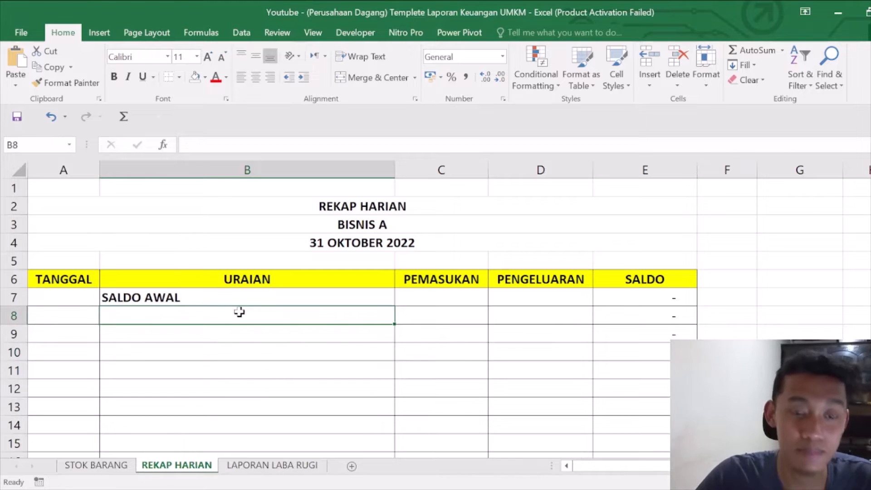
{"action": "left_click", "coordinate": [93, 465]}
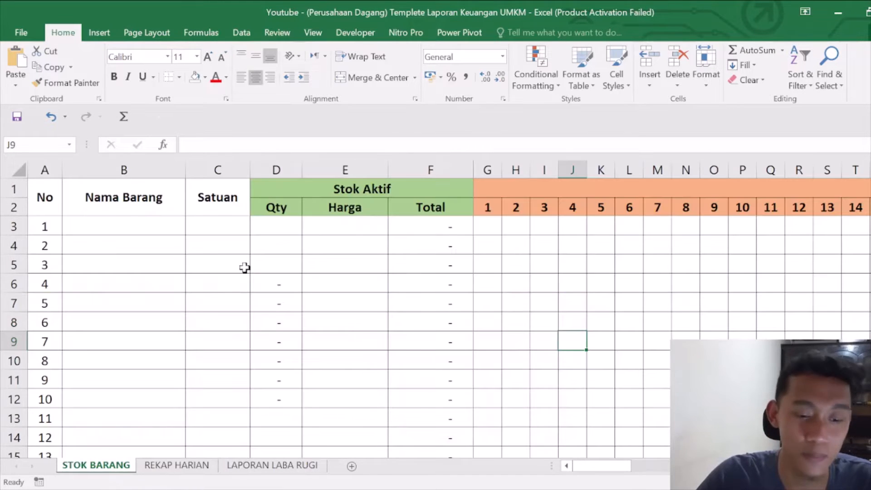
{"action": "mouse_move", "coordinate": [49, 194]}
{"action": "left_mouse_down"}
{"action": "mouse_move", "coordinate": [507, 350]}
{"action": "mouse_move", "coordinate": [558, 350]}
{"action": "left_mouse_up"}
{"action": "left_click", "coordinate": [118, 204]}
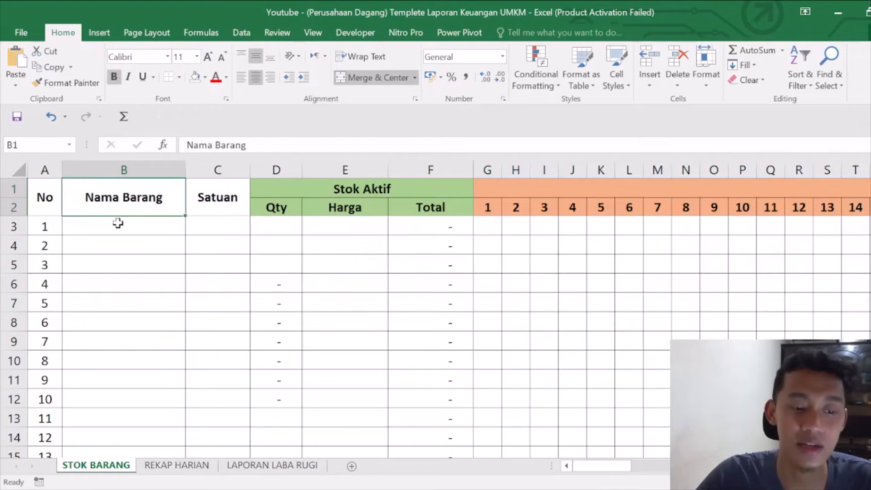
{"action": "left_click", "coordinate": [119, 225]}
{"action": "left_click_drag", "start_coordinate": [50, 194], "coordinate": [661, 297]}
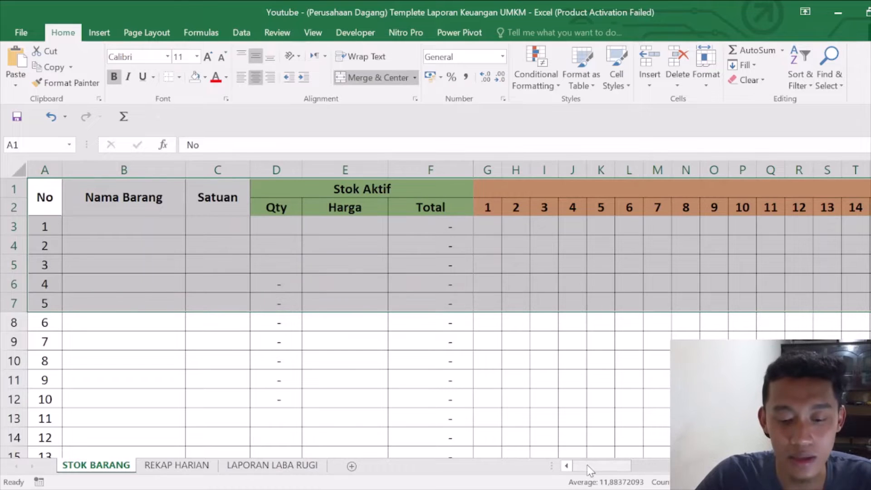
{"action": "left_click_drag", "start_coordinate": [591, 466], "coordinate": [567, 466]}
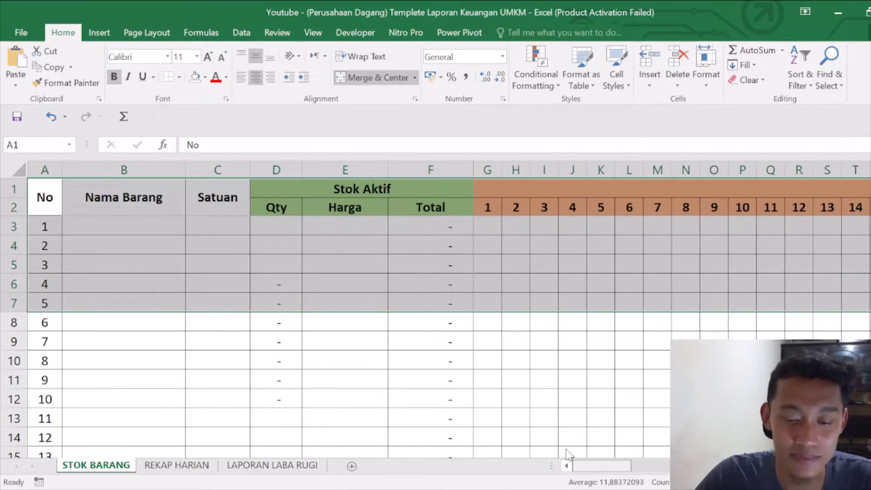
{"action": "left_click", "coordinate": [121, 233]}
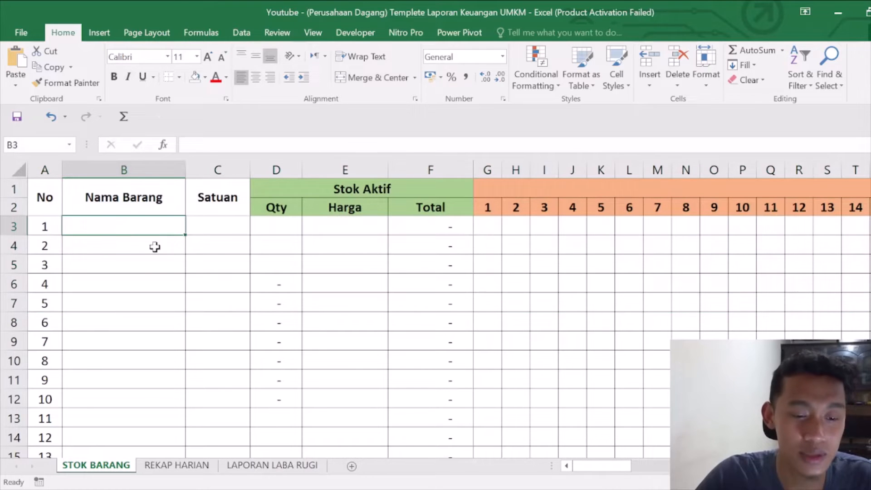
{"action": "left_click", "coordinate": [276, 248]}
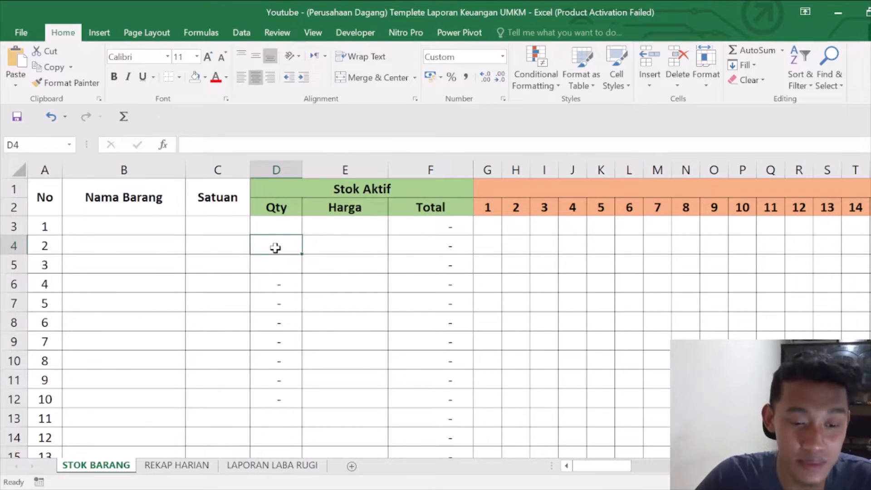
{"action": "left_click", "coordinate": [144, 263]}
{"action": "left_click", "coordinate": [272, 261]}
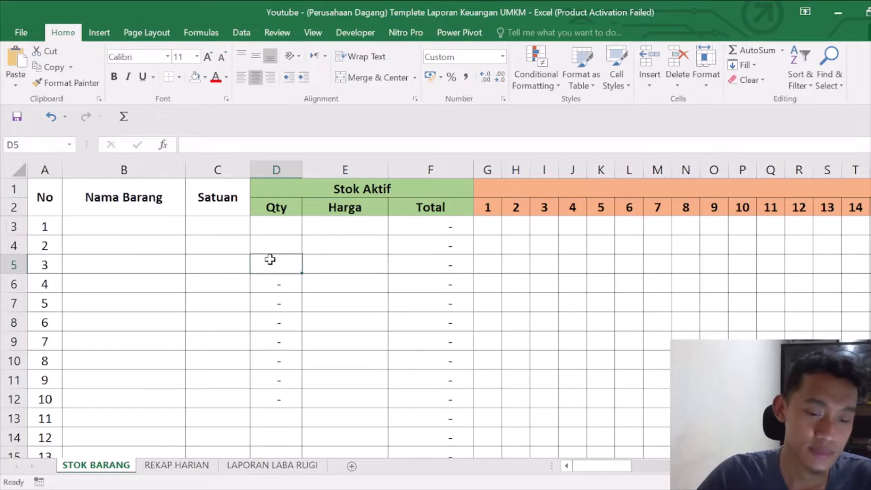
- Look over the REKAP HARIAN sheet again, including its title in row 2
{"action": "left_click", "coordinate": [164, 466]}
{"action": "scroll", "coordinate": [213, 313], "scroll_direction": "down", "scroll_amount": 2}
{"action": "scroll", "coordinate": [223, 304], "scroll_direction": "up", "scroll_amount": 2}
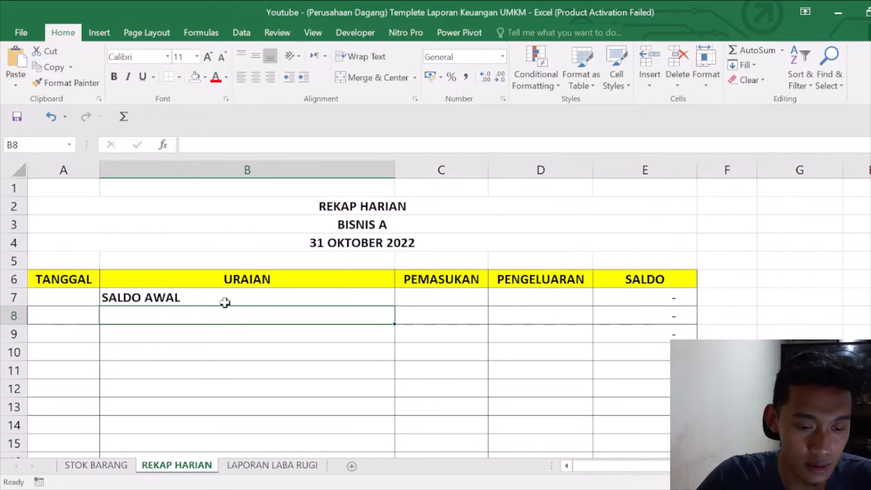
{"action": "left_click", "coordinate": [268, 202]}
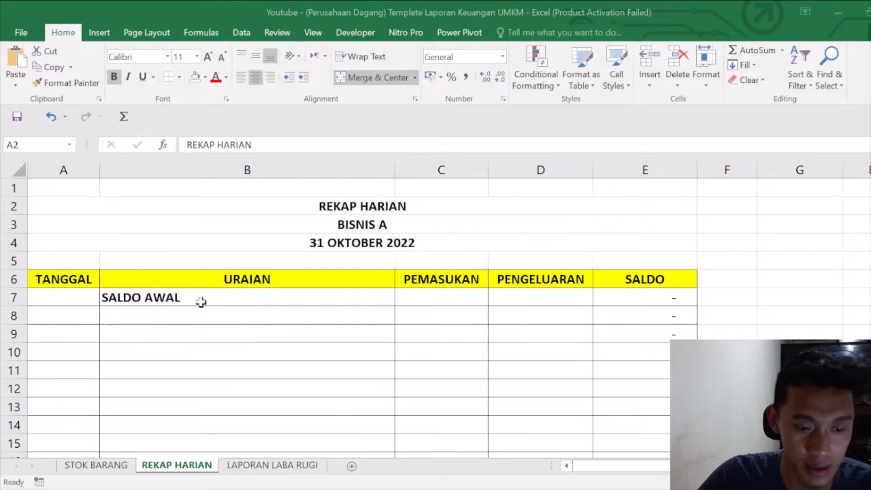
- Paste the copied sample transactions into the REKAP HARIAN table starting at cell A8
{"action": "key", "text": "ctrl+c"}
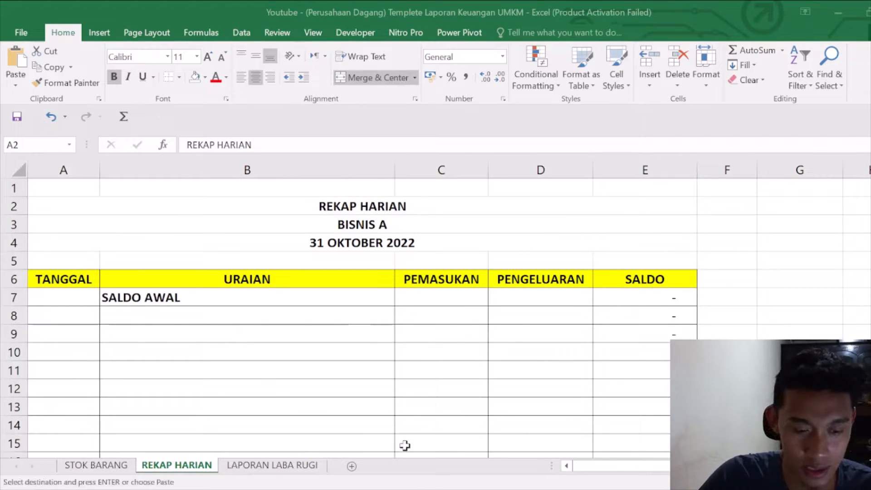
{"action": "left_click", "coordinate": [75, 323]}
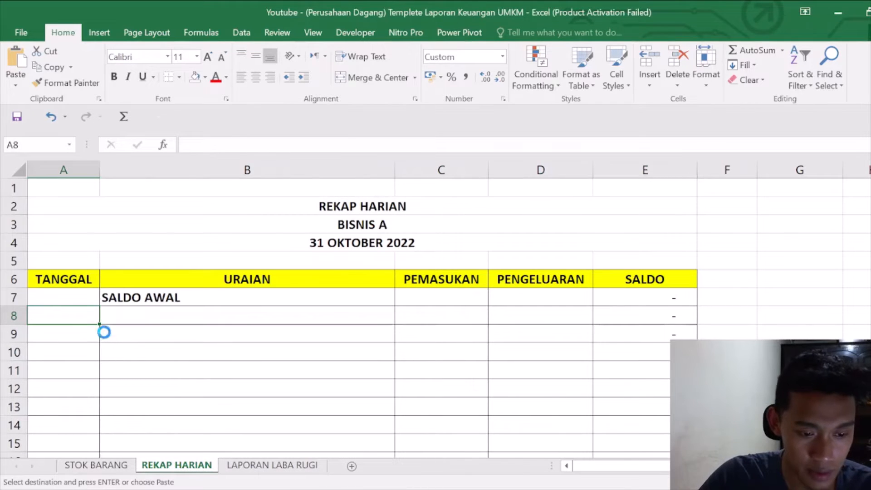
{"action": "key", "text": "ctrl+v"}
{"action": "scroll", "coordinate": [489, 339], "scroll_direction": "down", "scroll_amount": 1}
{"action": "scroll", "coordinate": [420, 334], "scroll_direction": "up", "scroll_amount": 2}
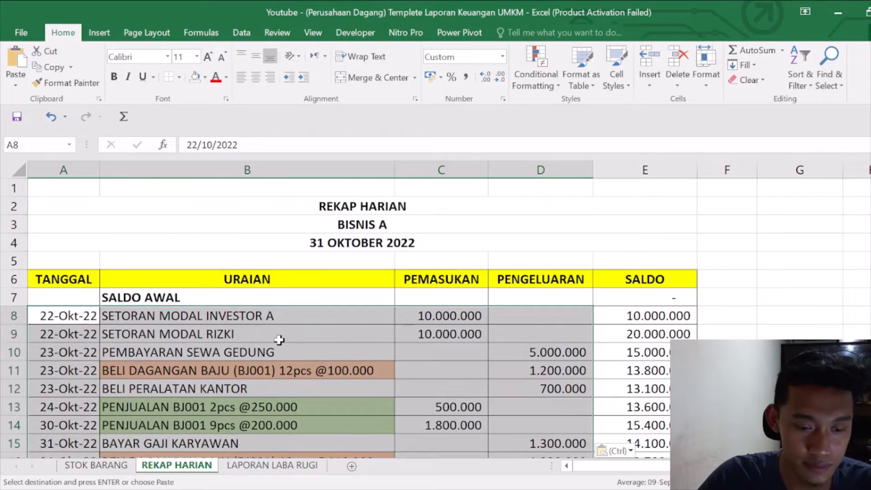
- Examine the pasted URAIAN entries, from the capital deposits in rows 8 and 9 to the BJ001 purchases and sales
{"action": "left_click", "coordinate": [238, 320]}
{"action": "left_click", "coordinate": [220, 336]}
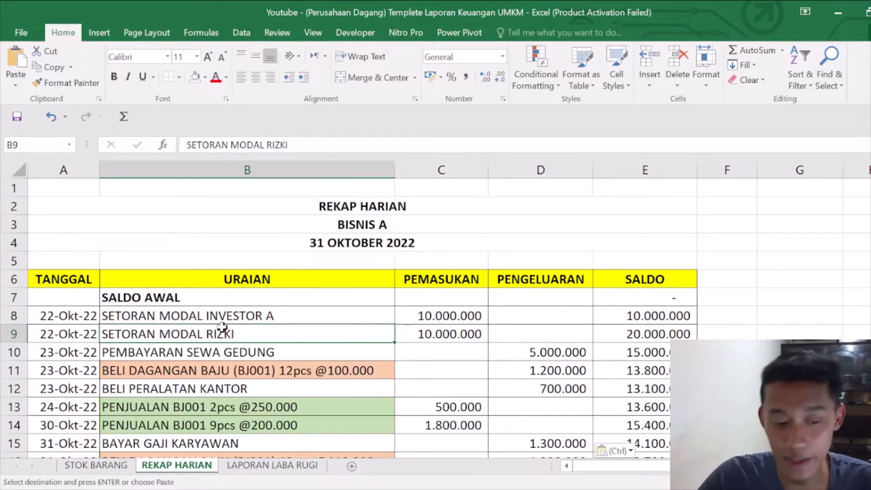
{"action": "scroll", "coordinate": [220, 331], "scroll_direction": "down", "scroll_amount": 3}
{"action": "scroll", "coordinate": [213, 329], "scroll_direction": "up", "scroll_amount": 2}
{"action": "left_click", "coordinate": [190, 319]}
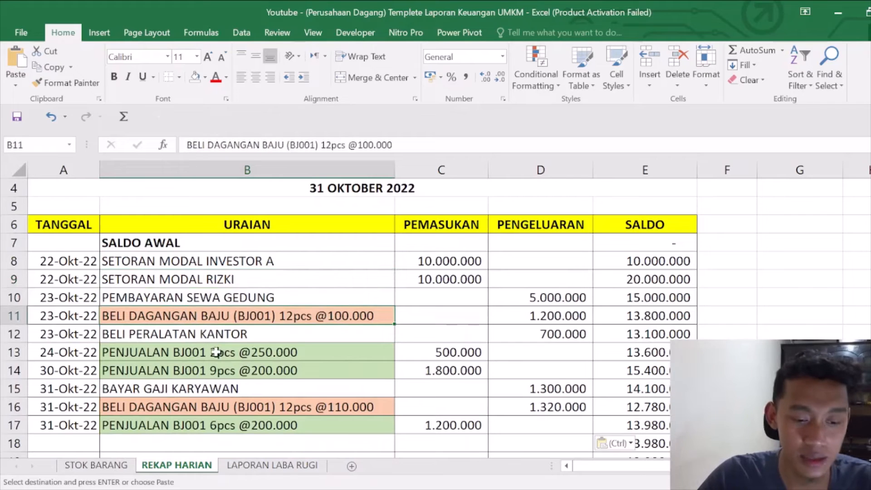
{"action": "left_click", "coordinate": [216, 352]}
{"action": "left_click", "coordinate": [220, 425]}
{"action": "left_click", "coordinate": [188, 316]}
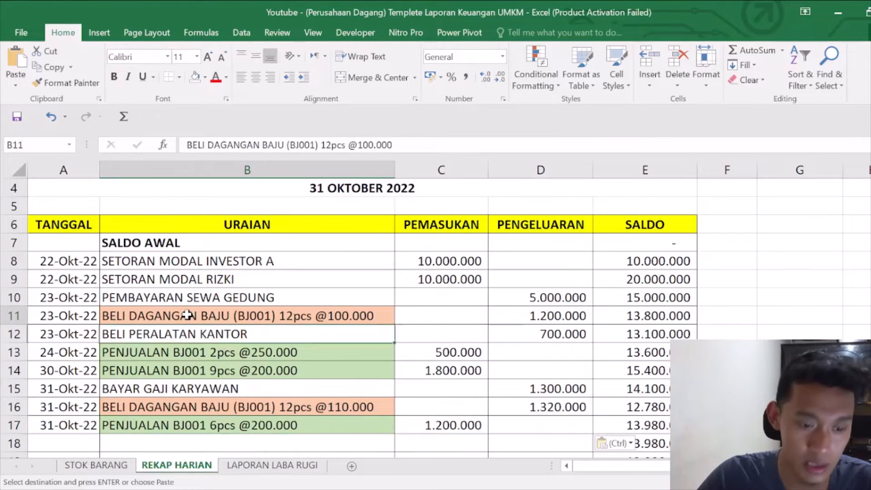
- Go through the URAIAN entries again row by row, covering deposits, building rent, office equipment, and BJ001 purchases and sales
{"action": "scroll", "coordinate": [189, 316], "scroll_direction": "up", "scroll_amount": 1}
{"action": "left_click", "coordinate": [238, 321]}
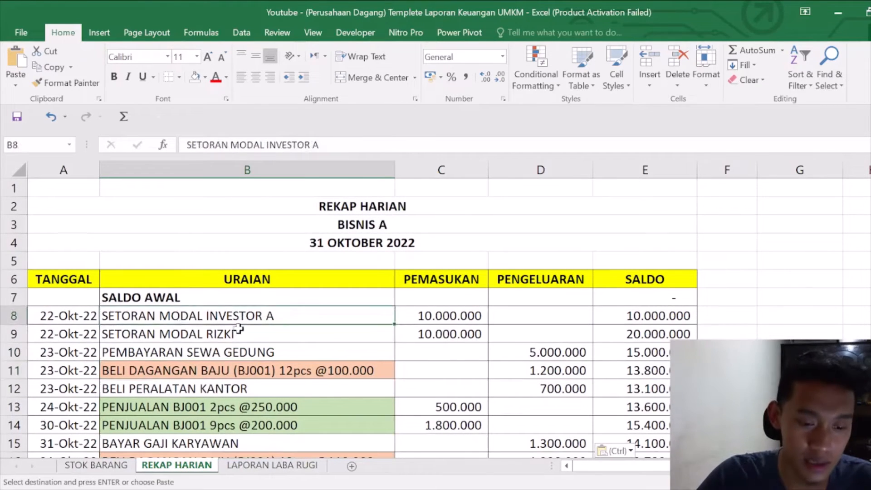
{"action": "left_click_drag", "start_coordinate": [238, 329], "coordinate": [264, 332]}
{"action": "scroll", "coordinate": [264, 332], "scroll_direction": "down", "scroll_amount": 3}
{"action": "left_click_drag", "start_coordinate": [263, 299], "coordinate": [337, 311]}
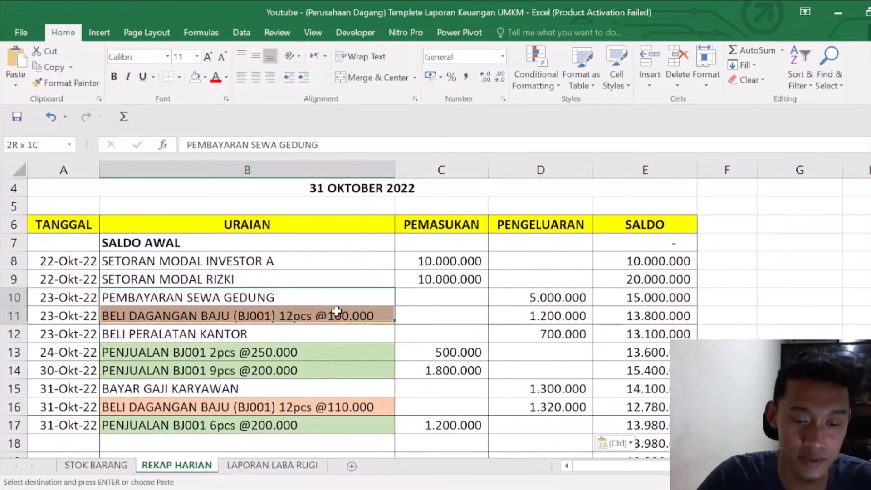
{"action": "left_click", "coordinate": [166, 318]}
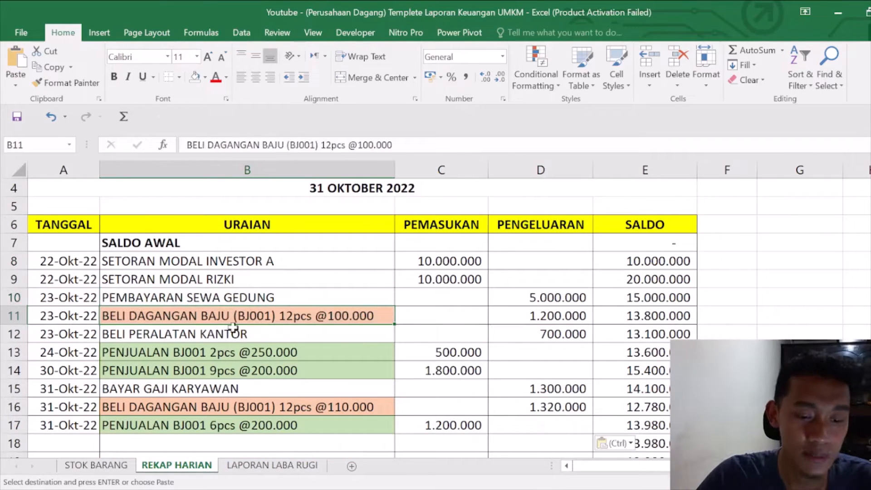
{"action": "left_click", "coordinate": [234, 349]}
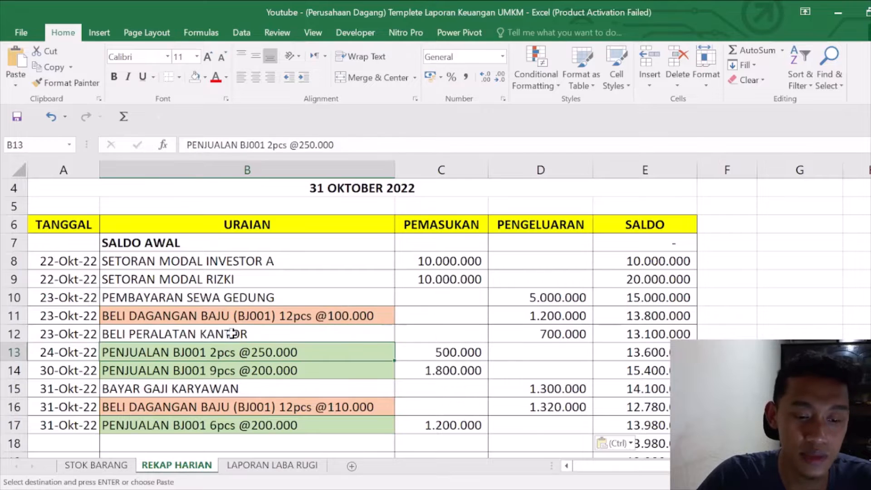
{"action": "left_click", "coordinate": [231, 334]}
{"action": "left_click", "coordinate": [232, 371]}
{"action": "left_click", "coordinate": [236, 422]}
{"action": "scroll", "coordinate": [274, 361], "scroll_direction": "up", "scroll_amount": 1}
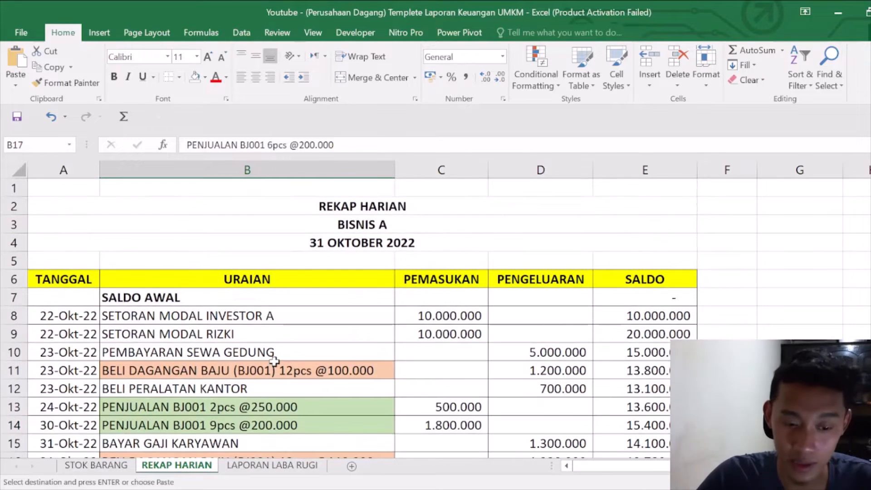
{"action": "scroll", "coordinate": [274, 360], "scroll_direction": "down", "scroll_amount": 2}
{"action": "left_click", "coordinate": [233, 302]}
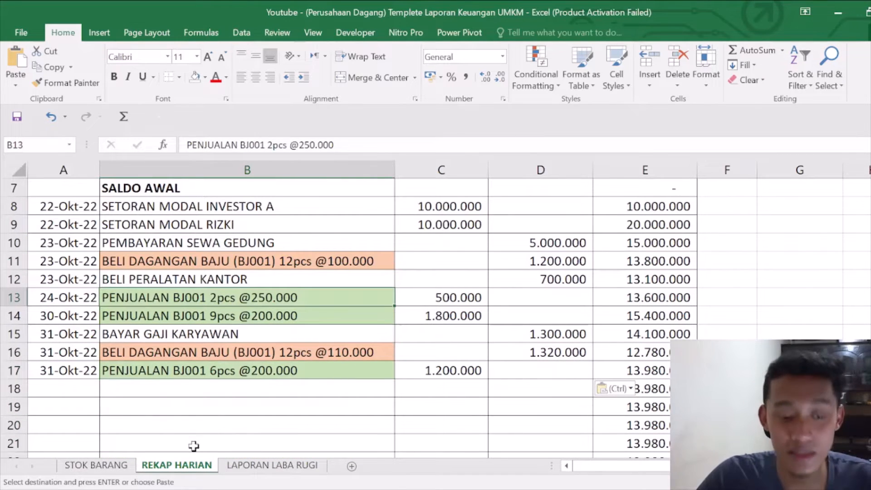
- Look briefly at the LAPORAN LABA RUGI sheet and the Nama Barang column on STOK BARANG, and return to REKAP HARIAN
{"action": "left_click", "coordinate": [298, 467]}
{"action": "left_click", "coordinate": [175, 466]}
{"action": "scroll", "coordinate": [189, 443], "scroll_direction": "up", "scroll_amount": 2}
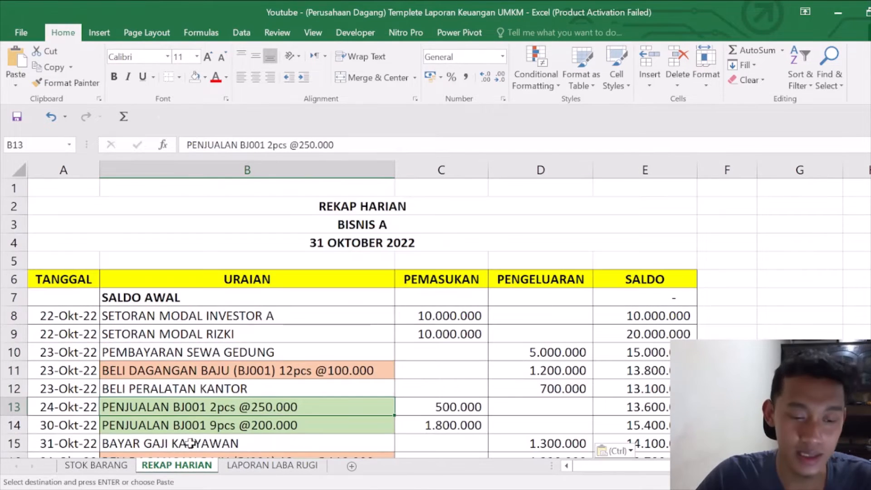
{"action": "left_click", "coordinate": [95, 465]}
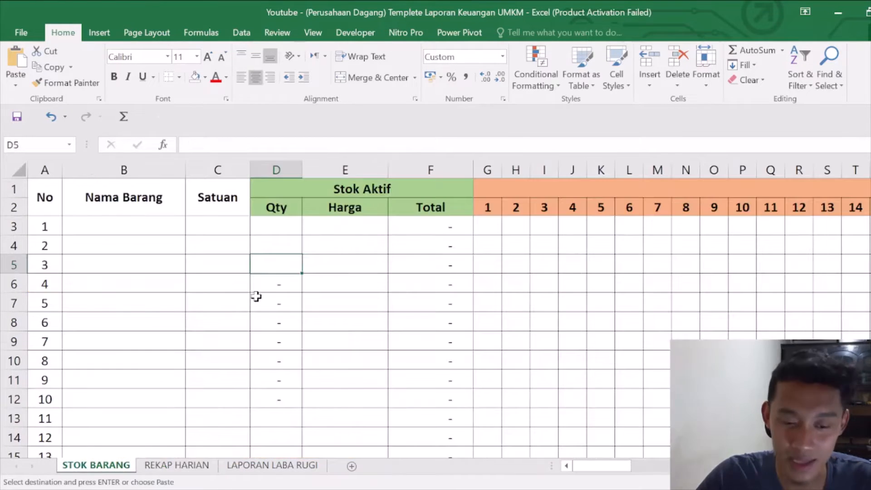
{"action": "left_click", "coordinate": [170, 231]}
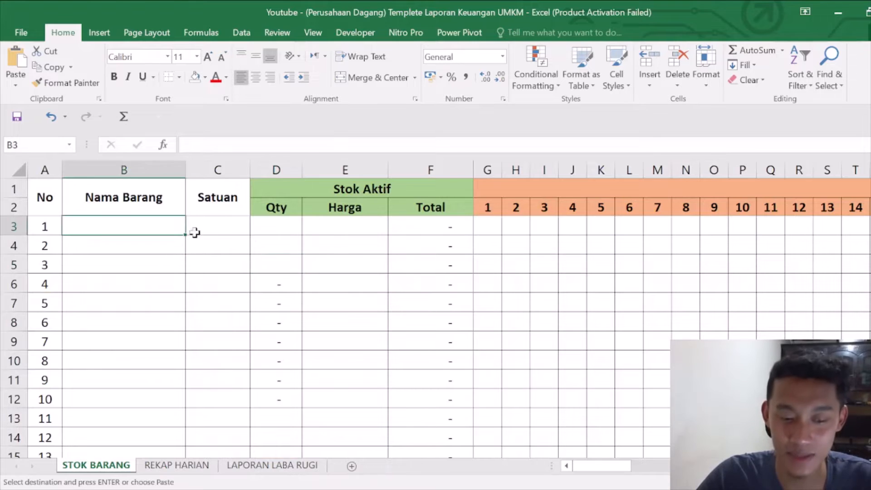
{"action": "left_click", "coordinate": [184, 466]}
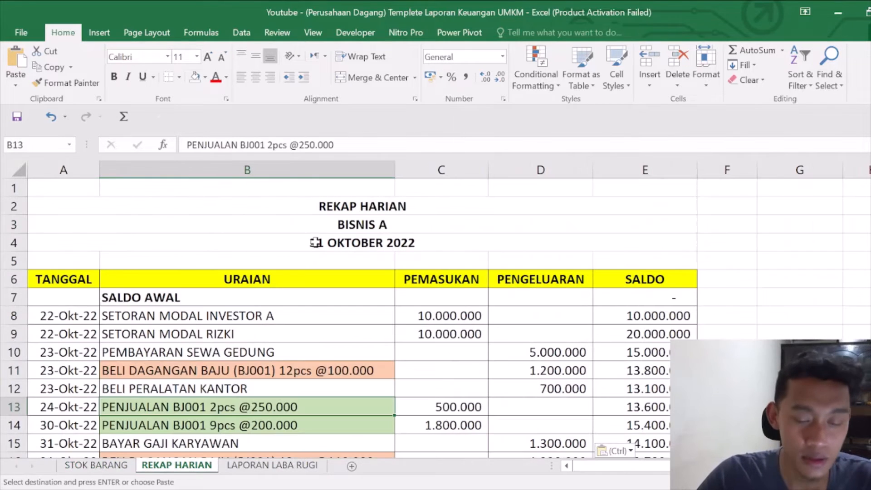
- Review the REKAP HARIAN title block in rows 2 to 4 and the two capital deposit entries in B8 and B9
{"action": "left_click_drag", "start_coordinate": [317, 205], "coordinate": [313, 239]}
{"action": "left_click", "coordinate": [252, 319]}
{"action": "left_click", "coordinate": [281, 336]}
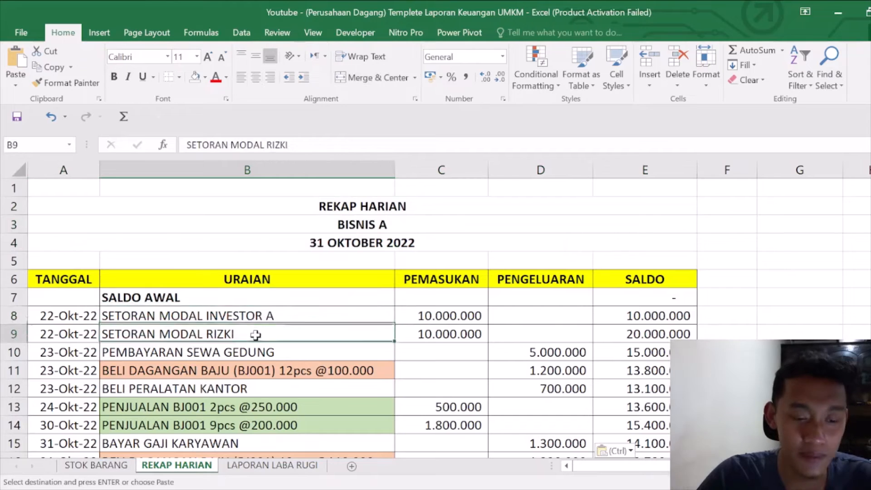
{"action": "left_click", "coordinate": [252, 312]}
{"action": "scroll", "coordinate": [301, 407], "scroll_direction": "down", "scroll_amount": 2}
{"action": "scroll", "coordinate": [301, 406], "scroll_direction": "up", "scroll_amount": 2}
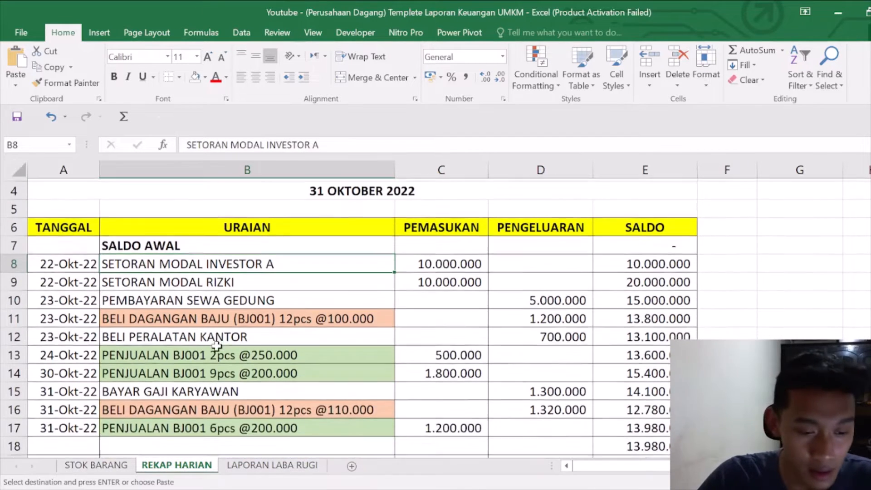
{"action": "scroll", "coordinate": [223, 345], "scroll_direction": "down", "scroll_amount": 1}
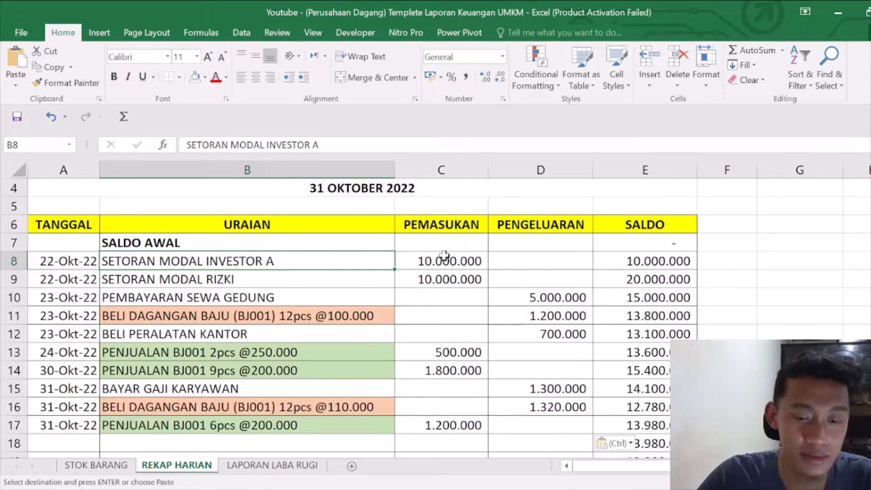
- Examine the PEMASUKAN amounts in rows 8 to 17 and the PENGELUARAN amounts from row 10 down against their descriptions
{"action": "left_click_drag", "start_coordinate": [442, 258], "coordinate": [435, 291]}
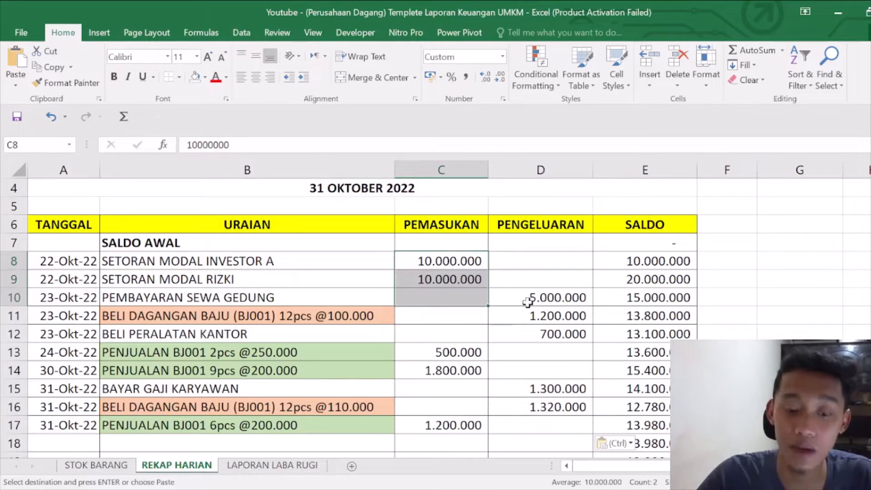
{"action": "left_click_drag", "start_coordinate": [528, 302], "coordinate": [530, 403]}
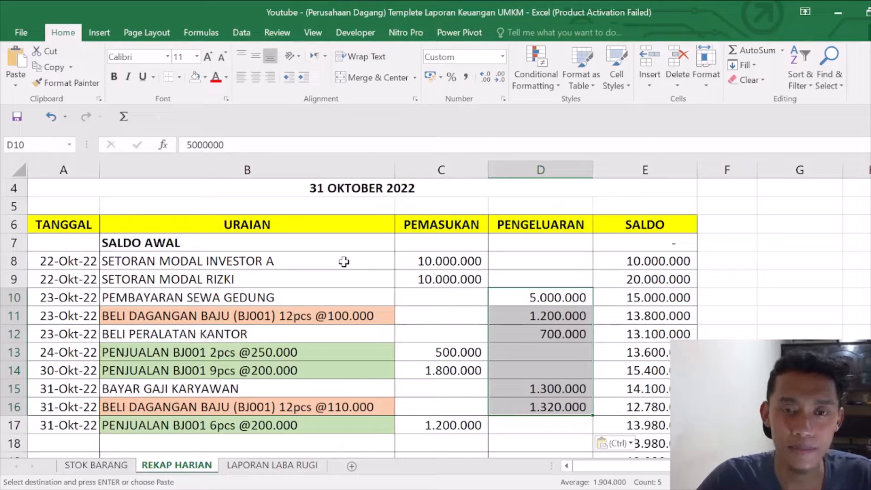
{"action": "left_click_drag", "start_coordinate": [407, 262], "coordinate": [417, 429]}
{"action": "left_click_drag", "start_coordinate": [541, 295], "coordinate": [531, 391]}
{"action": "left_click", "coordinate": [223, 303]}
{"action": "left_click", "coordinate": [239, 310]}
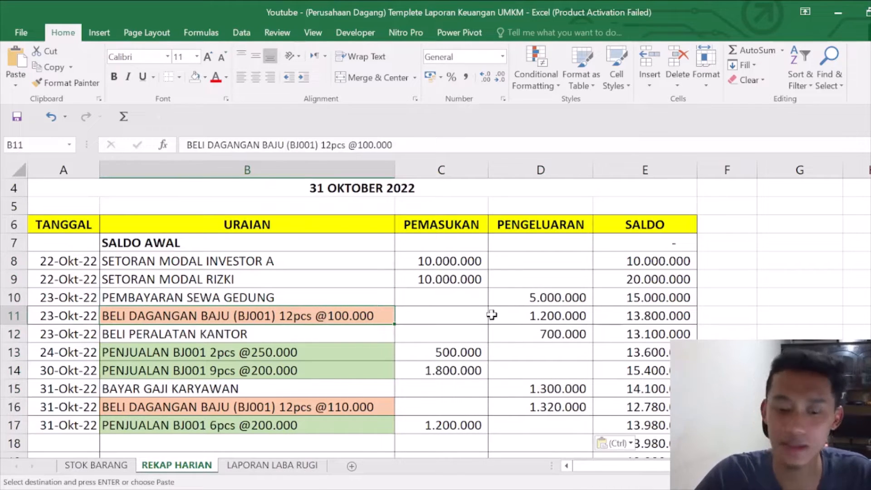
{"action": "left_click_drag", "start_coordinate": [554, 296], "coordinate": [540, 424]}
- Inspect the running balance formulas in the SALDO column at cells E8 and E10
{"action": "left_click", "coordinate": [644, 255]}
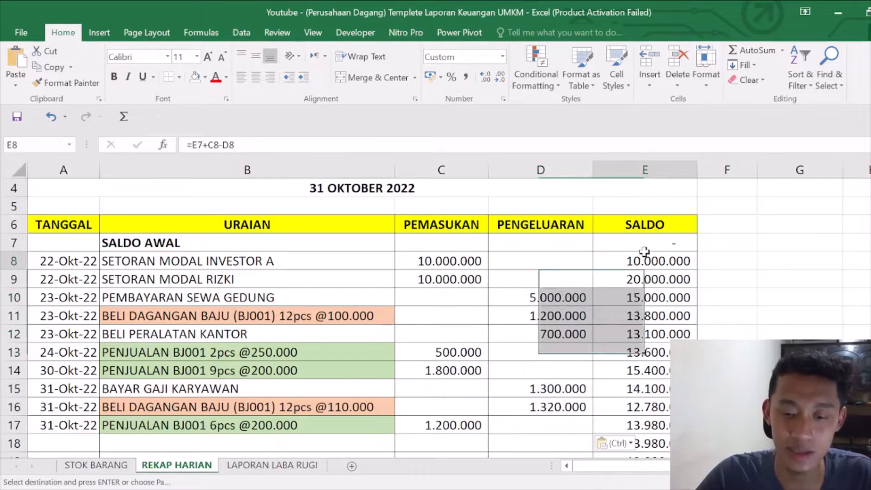
{"action": "left_click", "coordinate": [631, 296]}
{"action": "scroll", "coordinate": [630, 295], "scroll_direction": "down", "scroll_amount": 1}
{"action": "scroll", "coordinate": [630, 296], "scroll_direction": "up", "scroll_amount": 2}
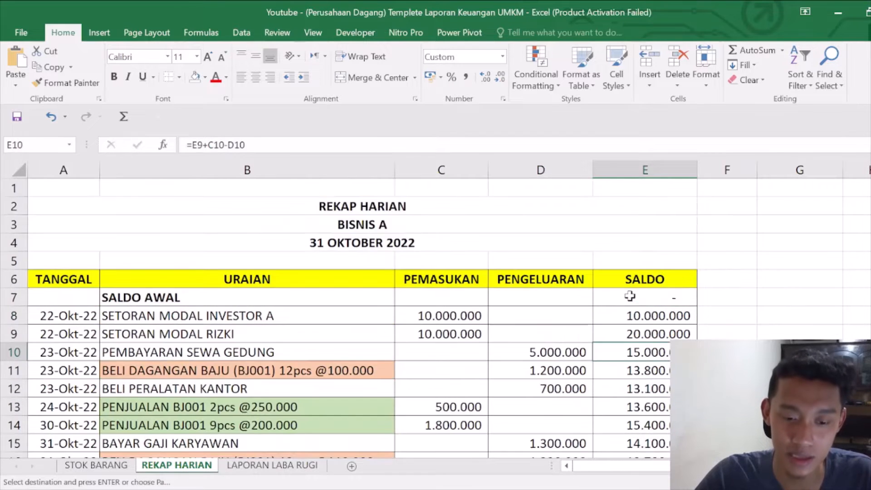
- Test the running balance by setting the SETORAN MODAL INVESTOR A income in C8 to 50000000, and undo the change
{"action": "left_click", "coordinate": [439, 319]}
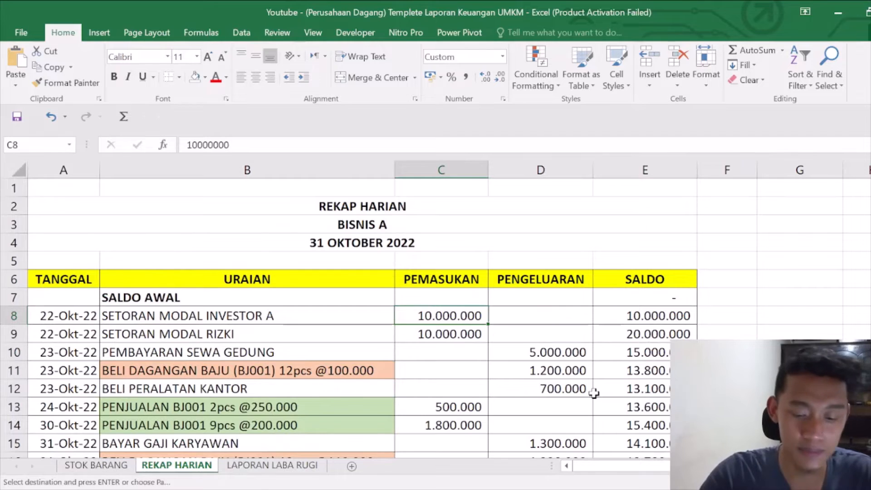
{"action": "type", "text": "50000000"}
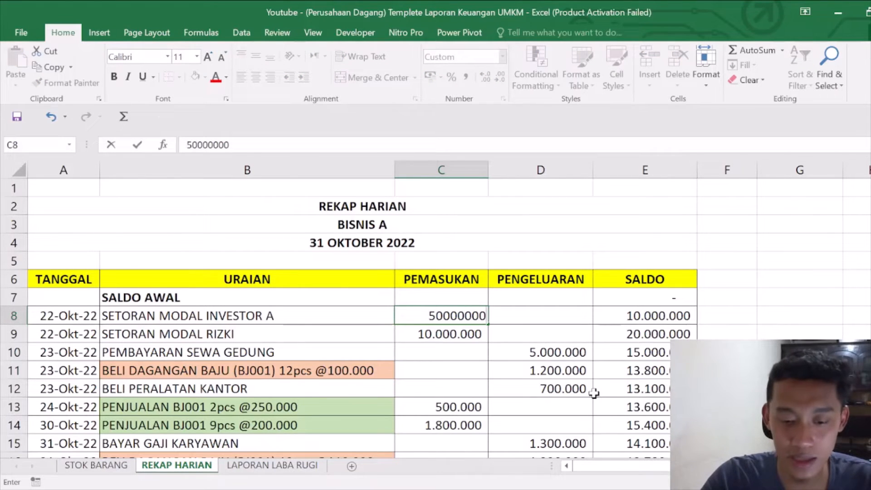
{"action": "key", "text": "Return"}
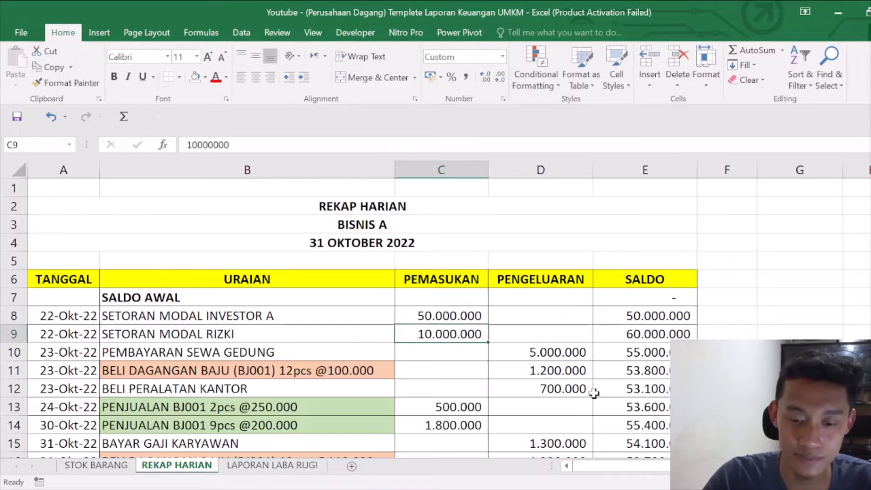
{"action": "scroll", "coordinate": [595, 393], "scroll_direction": "down", "scroll_amount": 3}
{"action": "scroll", "coordinate": [596, 394], "scroll_direction": "up", "scroll_amount": 3}
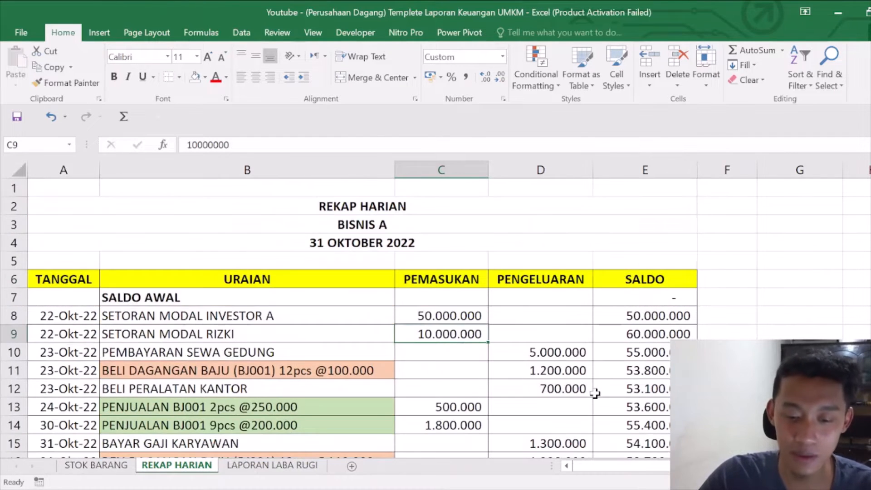
{"action": "key", "text": "ctrl+z"}
- Review the URAIAN entries in B8 to B10 and the PEMASUKAN amount in C8
{"action": "left_click", "coordinate": [229, 318]}
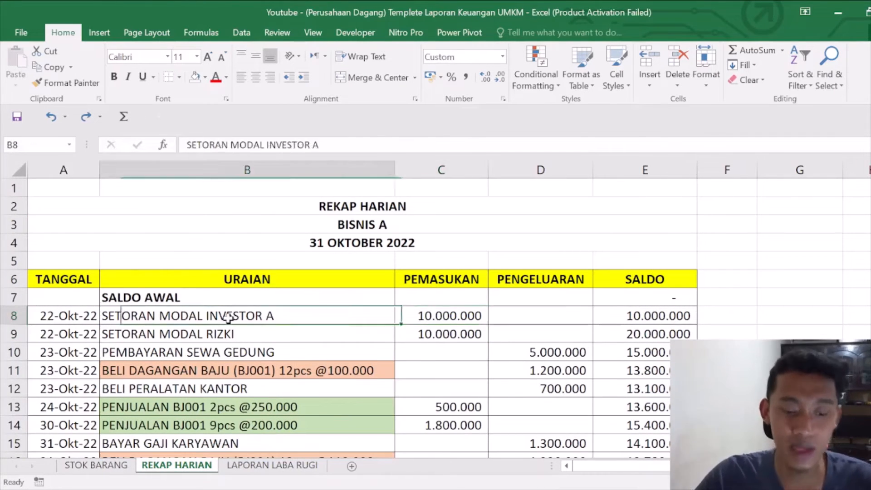
{"action": "left_click", "coordinate": [211, 331]}
{"action": "scroll", "coordinate": [251, 316], "scroll_direction": "down", "scroll_amount": 2}
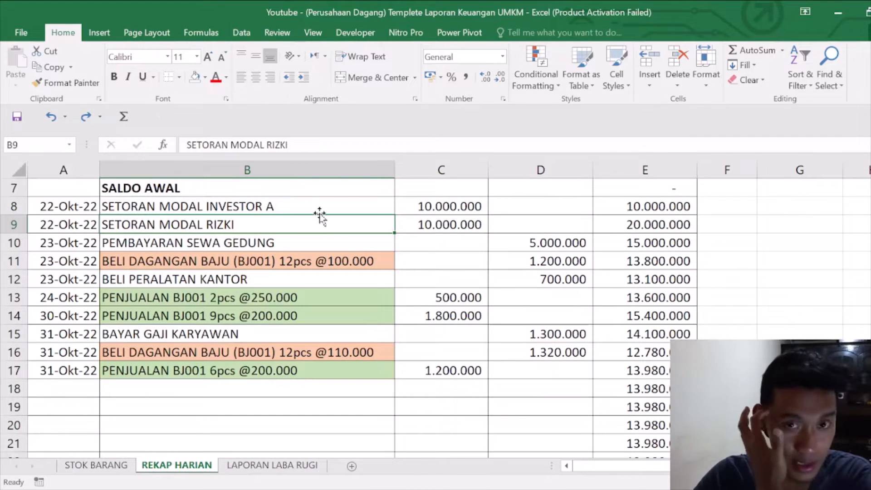
{"action": "scroll", "coordinate": [320, 217], "scroll_direction": "up", "scroll_amount": 2}
{"action": "left_click_drag", "start_coordinate": [259, 318], "coordinate": [256, 356]}
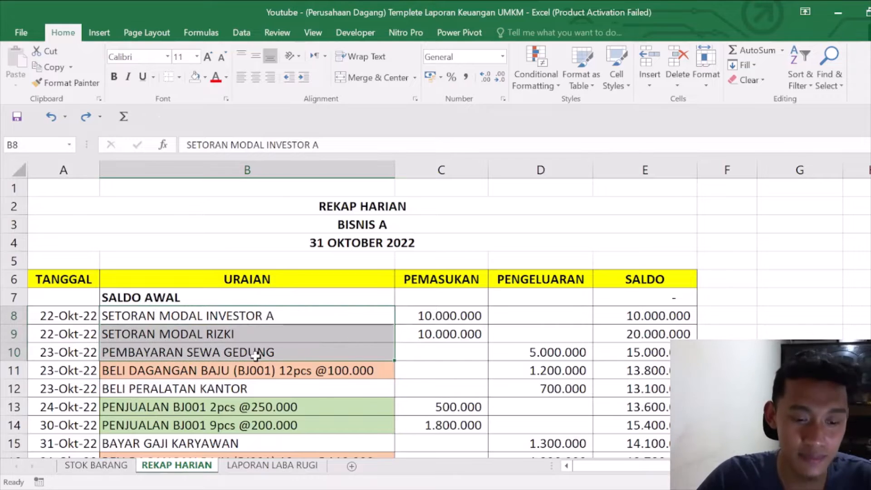
{"action": "left_click", "coordinate": [456, 320]}
{"action": "scroll", "coordinate": [348, 336], "scroll_direction": "down", "scroll_amount": 1}
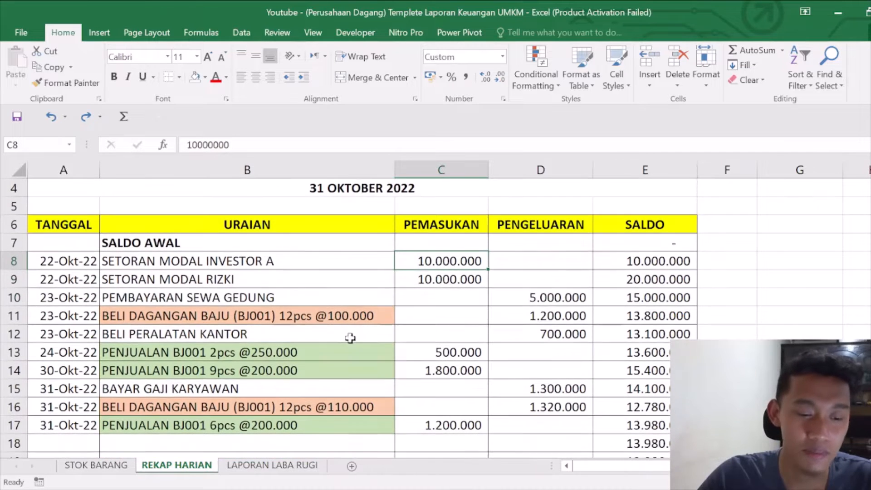
- Compare the BJ001 purchase in row 11 with the sale in row 13, and open the STOK BARANG sheet
{"action": "left_click", "coordinate": [160, 313]}
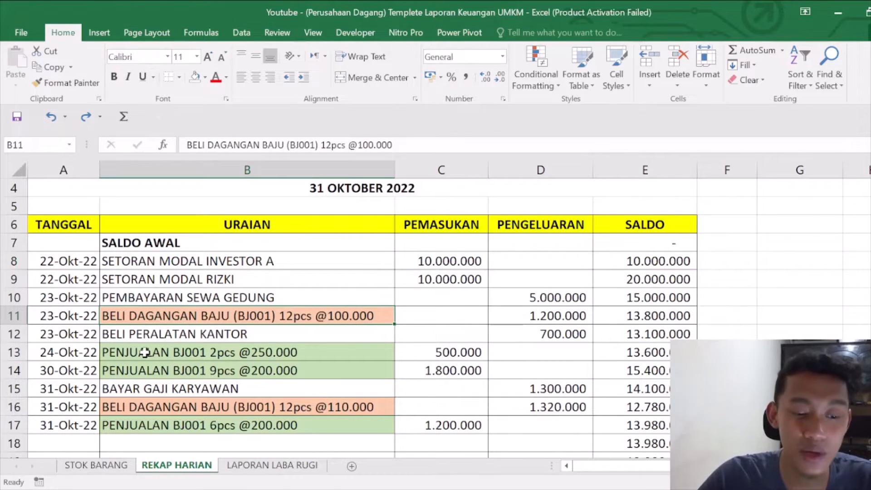
{"action": "left_click", "coordinate": [145, 353]}
{"action": "left_click", "coordinate": [160, 316]}
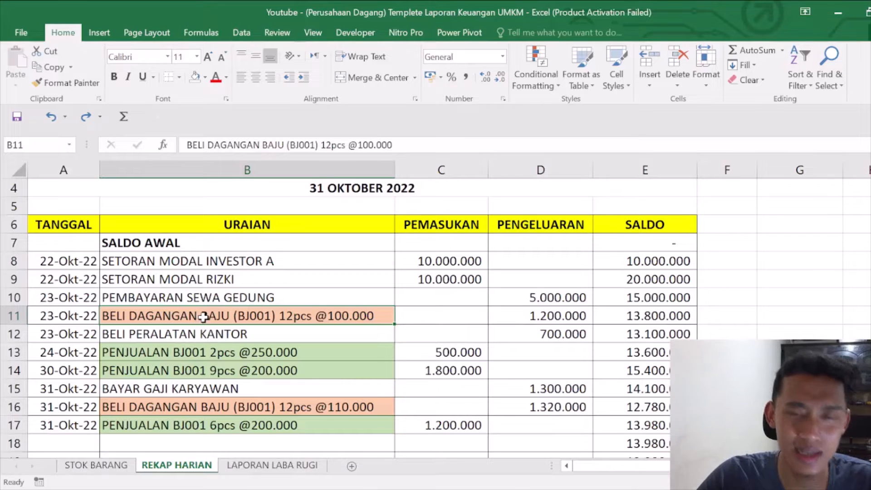
{"action": "left_click", "coordinate": [111, 465]}
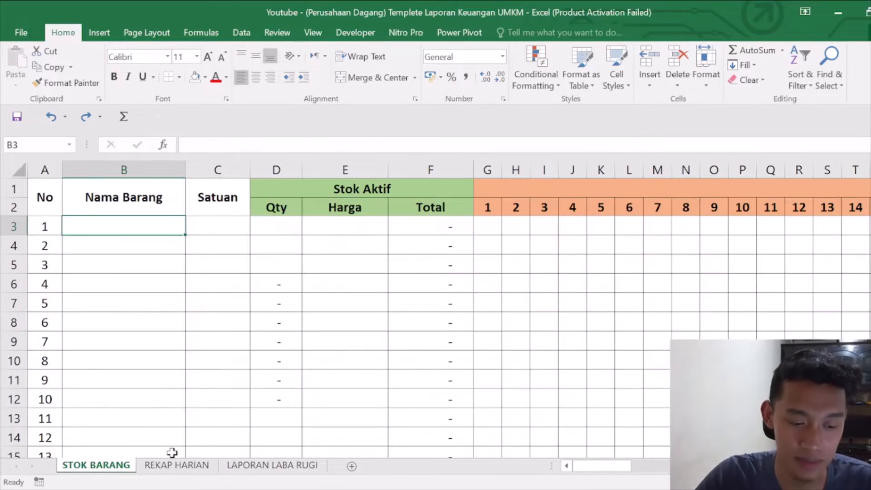
- Return to the REKAP HARIAN sheet and review the date and description of the BJ001 purchase in row 11
{"action": "left_click", "coordinate": [177, 464]}
{"action": "scroll", "coordinate": [304, 425], "scroll_direction": "up", "scroll_amount": 2}
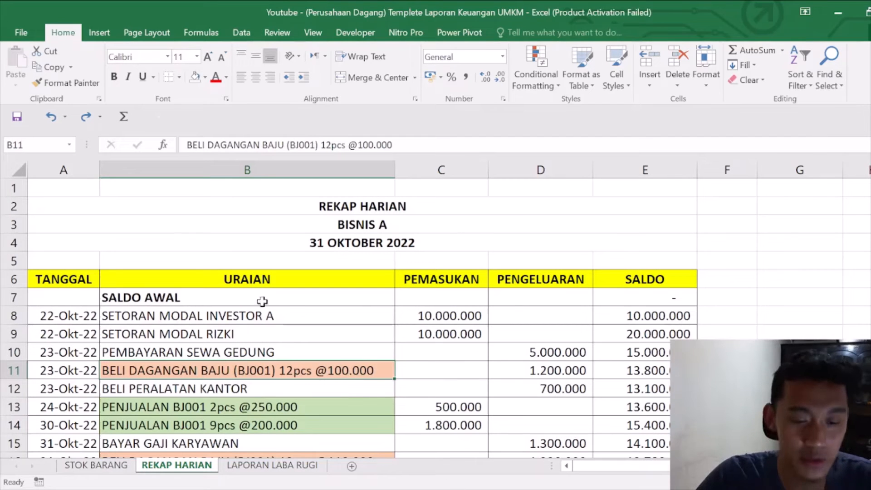
{"action": "scroll", "coordinate": [190, 367], "scroll_direction": "down", "scroll_amount": 1}
{"action": "scroll", "coordinate": [190, 368], "scroll_direction": "up", "scroll_amount": 1}
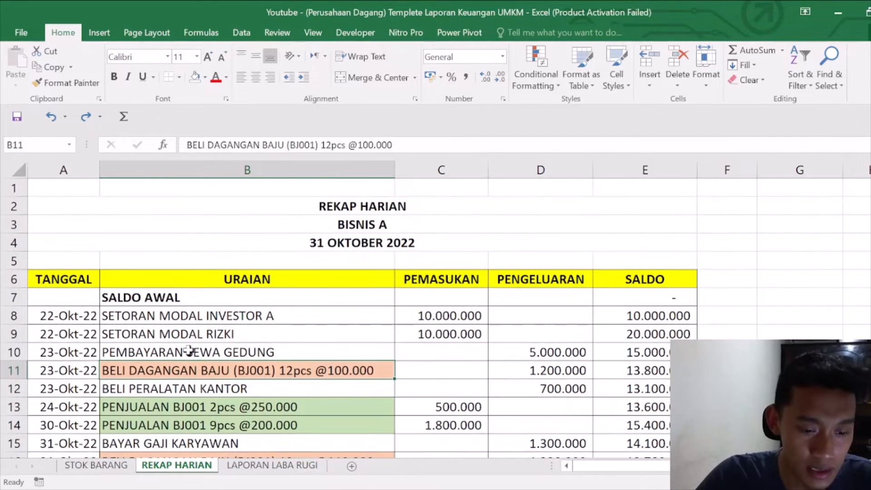
{"action": "left_click", "coordinate": [91, 370]}
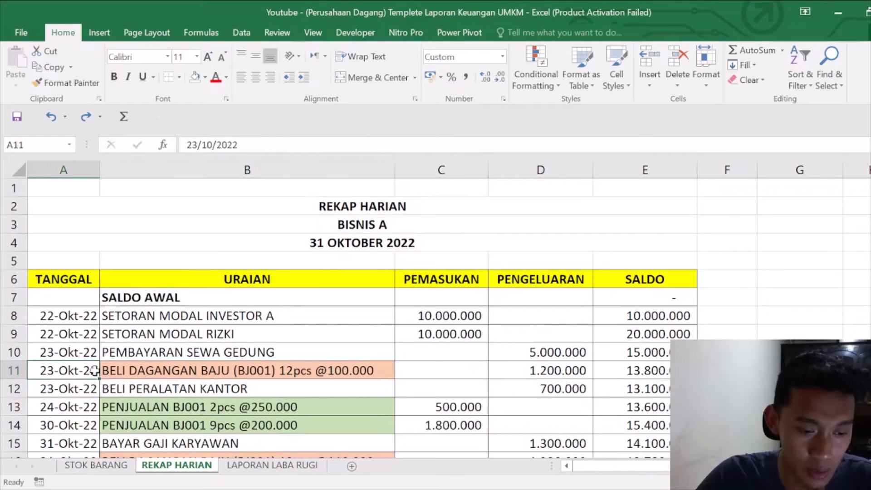
{"action": "left_click", "coordinate": [217, 371]}
{"action": "scroll", "coordinate": [334, 360], "scroll_direction": "down", "scroll_amount": 1}
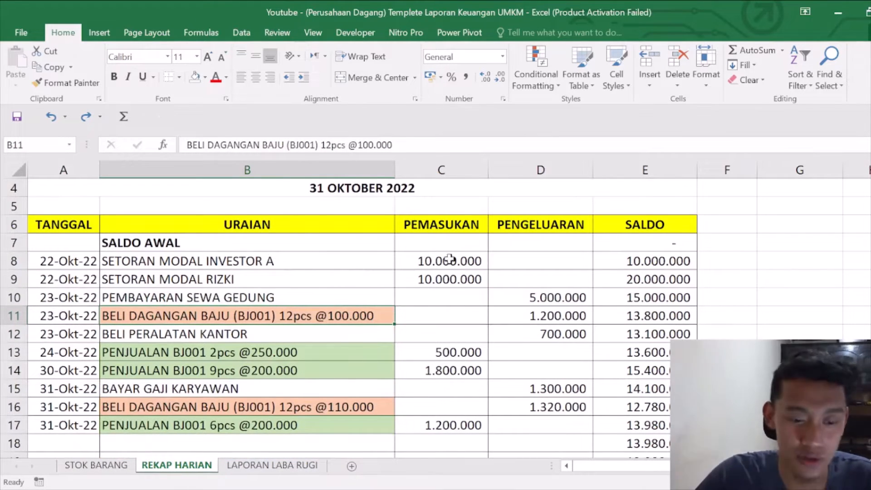
- Review the capital deposits in rows 8 and 9 against the BJ001 purchase in B11
{"action": "left_click_drag", "start_coordinate": [451, 260], "coordinate": [460, 279]}
{"action": "left_click", "coordinate": [251, 262]}
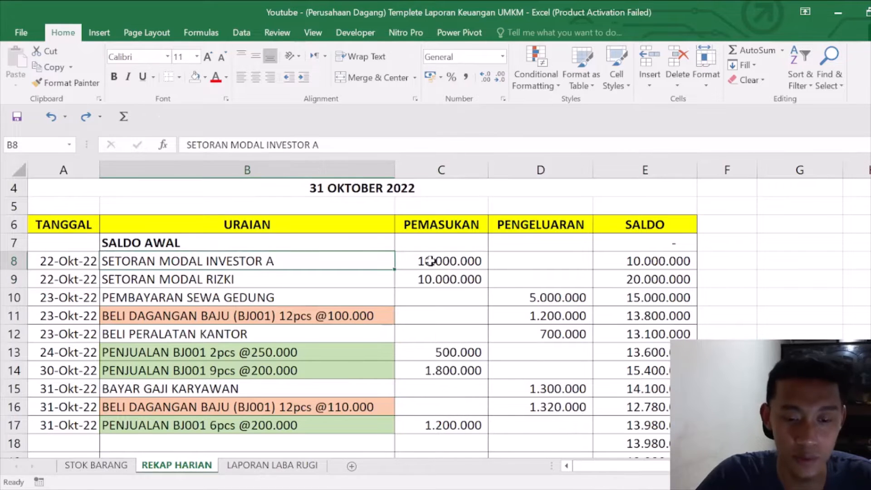
{"action": "left_click_drag", "start_coordinate": [418, 261], "coordinate": [420, 273]}
{"action": "left_click", "coordinate": [227, 308]}
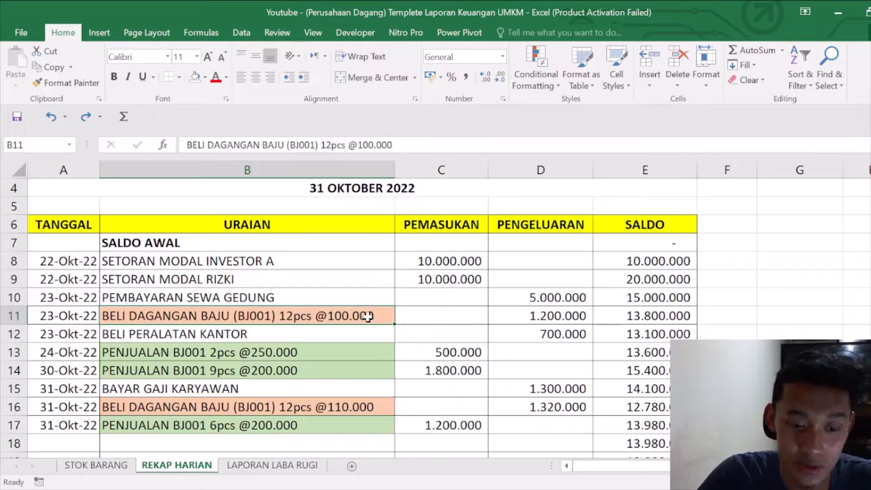
{"action": "left_click", "coordinate": [331, 347]}
{"action": "left_click", "coordinate": [322, 314]}
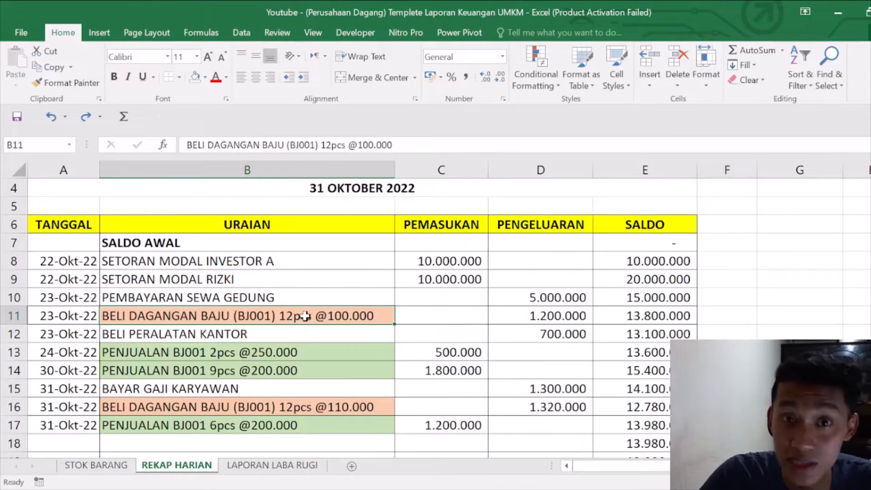
- Copy the item name BAJU (BJ001) from the purchase description in B11 of the REKAP HARIAN sheet
{"action": "left_click", "coordinate": [96, 465]}
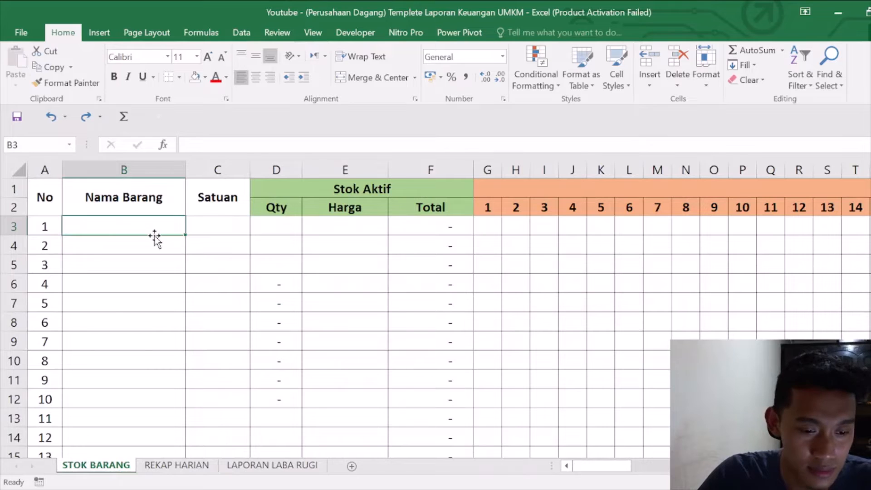
{"action": "key", "text": "Right"}
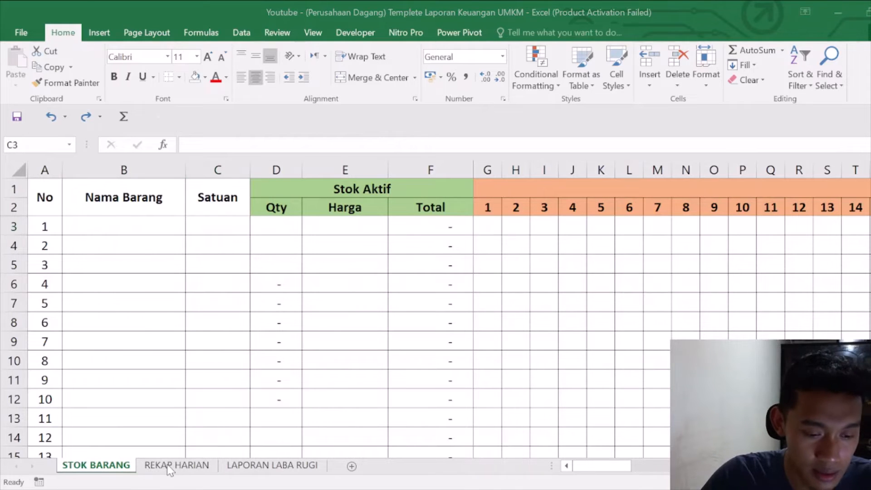
{"action": "left_click", "coordinate": [168, 466]}
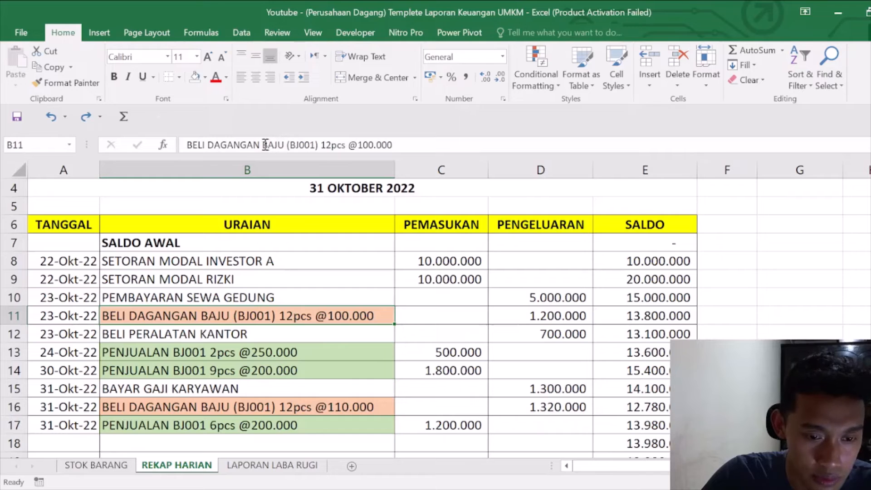
{"action": "left_click_drag", "start_coordinate": [263, 145], "coordinate": [319, 147]}
{"action": "key", "text": "ctrl+c"}
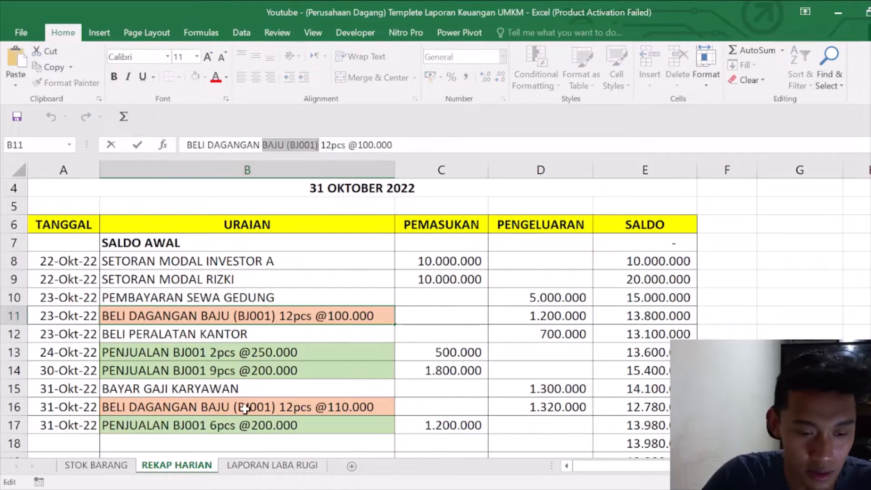
{"action": "left_click", "coordinate": [235, 353]}
{"action": "left_click", "coordinate": [239, 302]}
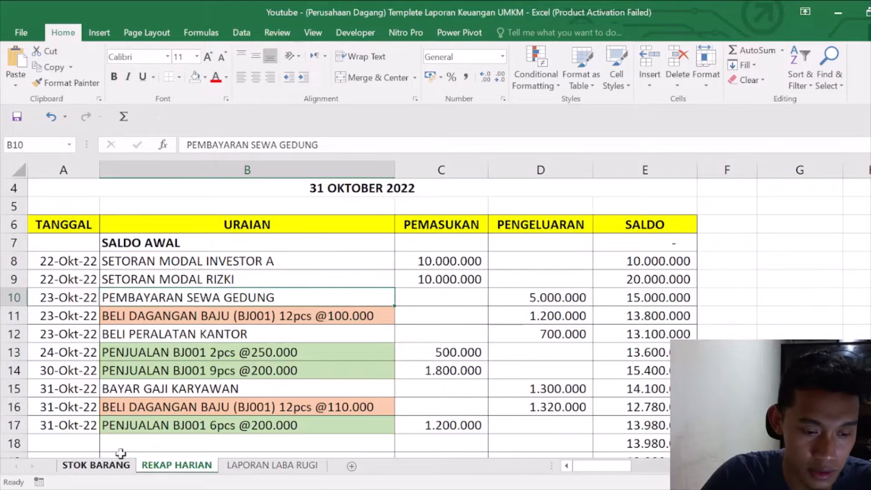
- Paste BAJU (BJ001) as the first Nama Barang entry in B3 of the STOK BARANG sheet
{"action": "left_click", "coordinate": [95, 465]}
{"action": "left_click", "coordinate": [129, 226]}
{"action": "double_click", "coordinate": [130, 227]}
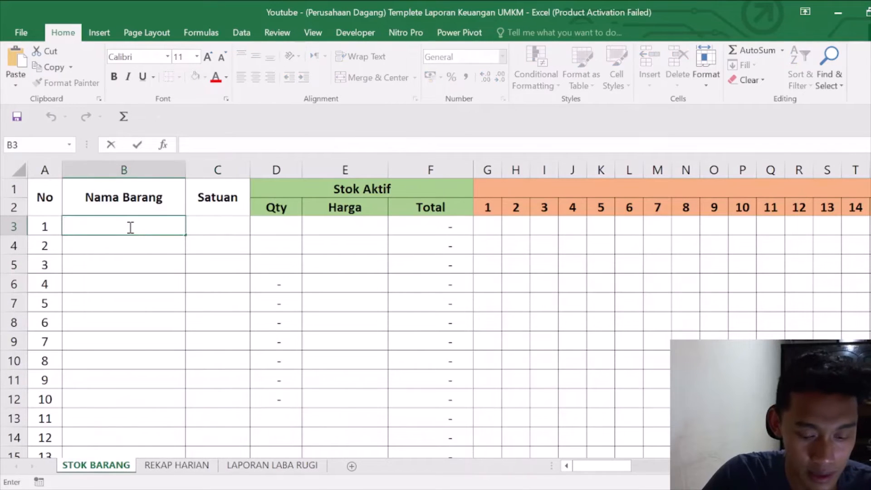
{"action": "key", "text": "ctrl+v"}
{"action": "left_click", "coordinate": [143, 248]}
{"action": "left_click", "coordinate": [136, 226]}
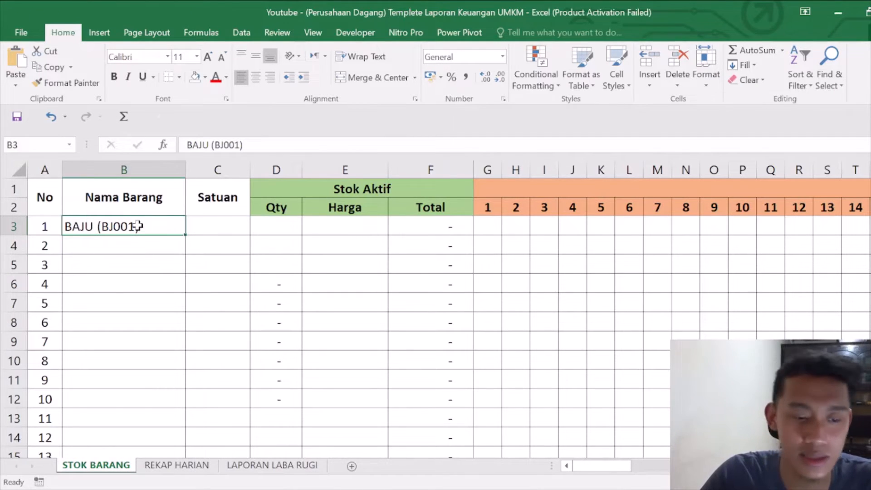
- Set the BAJU (BJ001) item's Satuan to pcs and its Stok Aktif Qty to 12, consulting the purchase in REKAP HARIAN row 11
{"action": "left_click", "coordinate": [224, 226]}
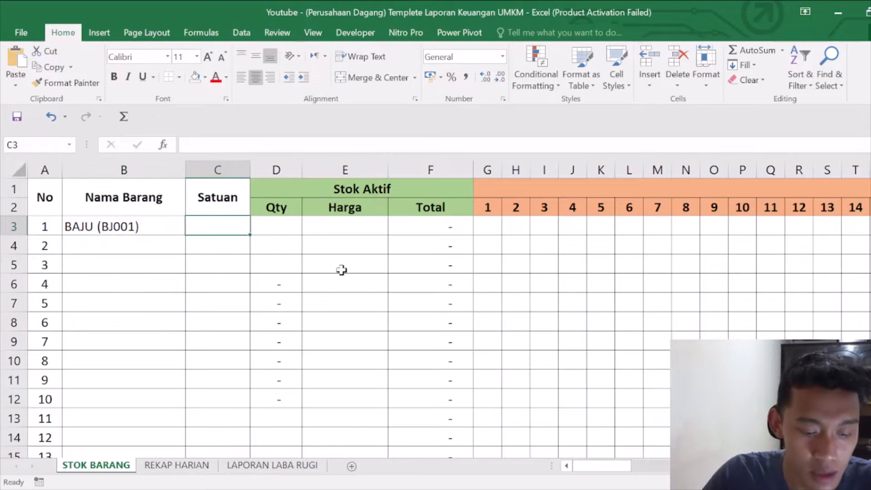
{"action": "type", "text": "pcs"}
{"action": "key", "text": "Tab"}
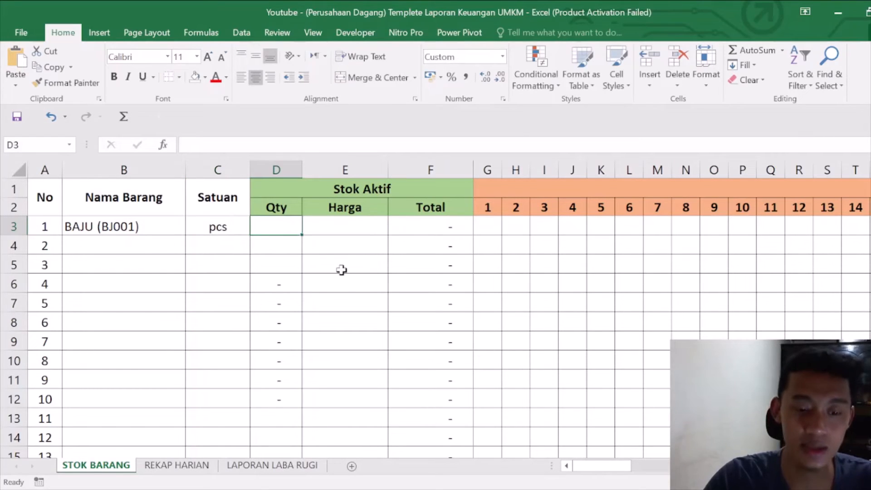
{"action": "left_click", "coordinate": [196, 466]}
{"action": "left_click", "coordinate": [279, 317]}
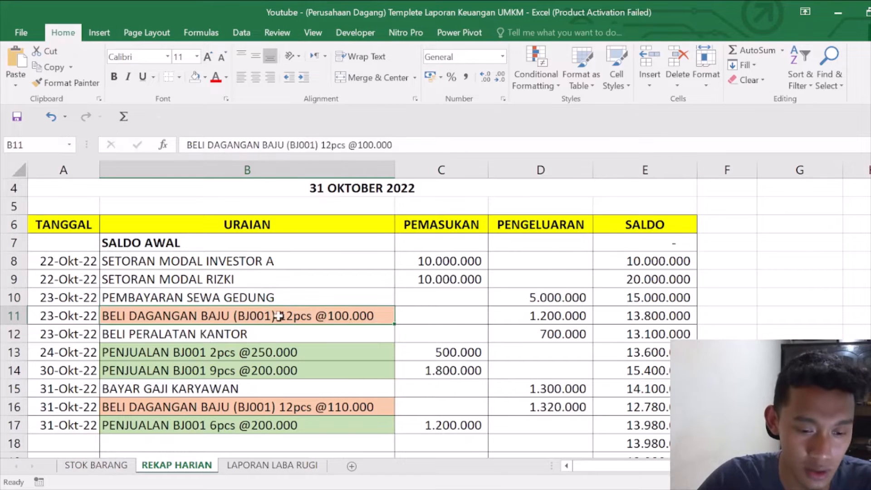
{"action": "left_click", "coordinate": [96, 466]}
{"action": "type", "text": "12"}
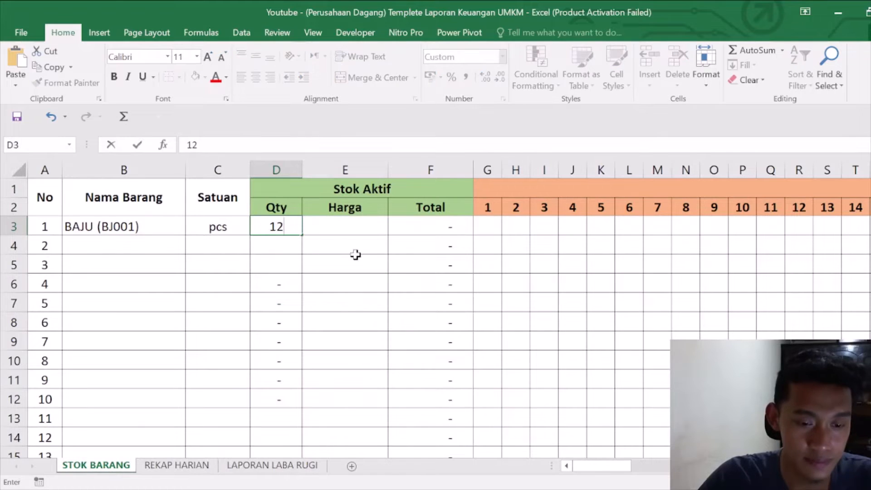
{"action": "left_click", "coordinate": [342, 229]}
- Check the unit price of the BJ001 purchase in REKAP HARIAN and set the item's Harga in E3 of STOK BARANG to 100000
{"action": "left_click", "coordinate": [178, 468]}
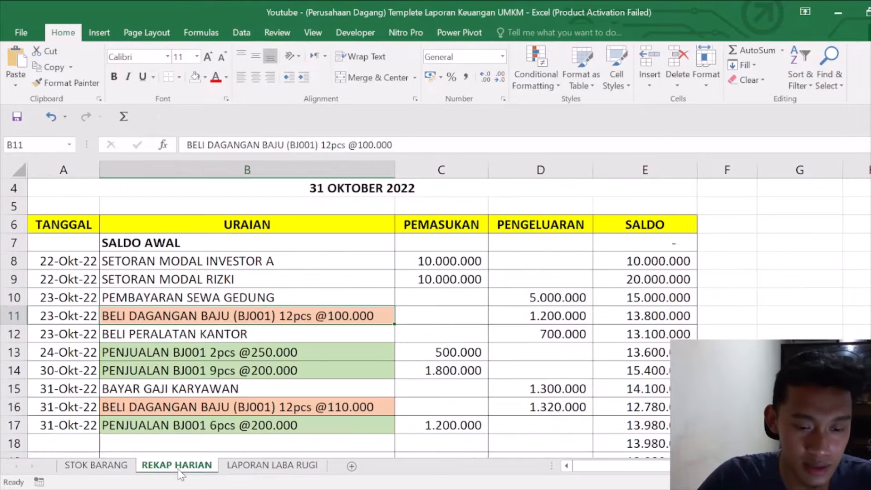
{"action": "left_click", "coordinate": [107, 470]}
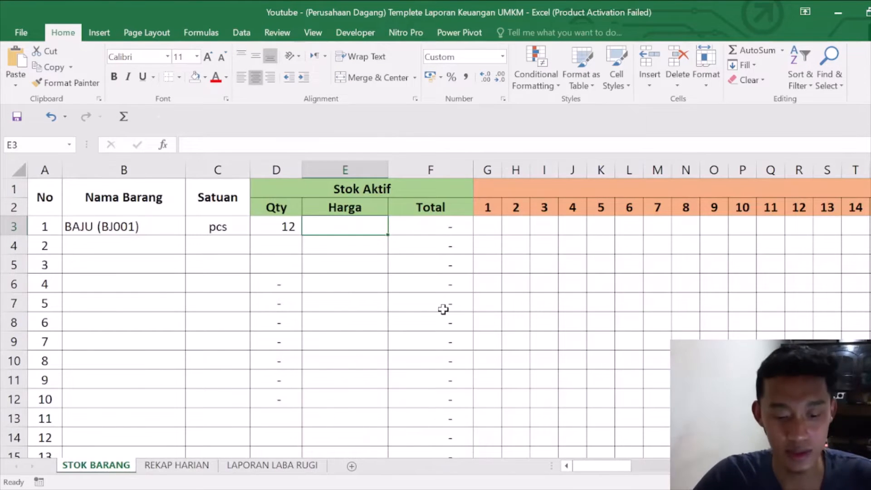
{"action": "type", "text": "100000"}
{"action": "key", "text": "Tab"}
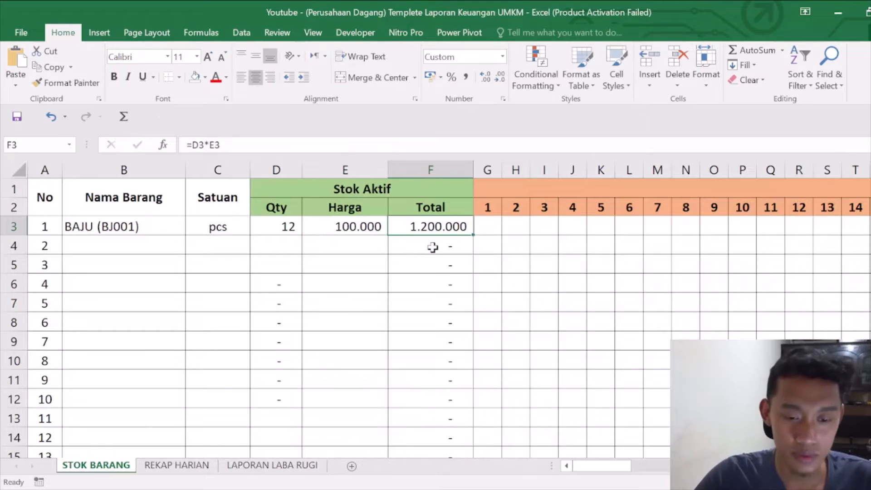
- Review the Stok Aktif quantity, price and Total formula in row 3 for BAJU (BJ001)
{"action": "left_click", "coordinate": [326, 229]}
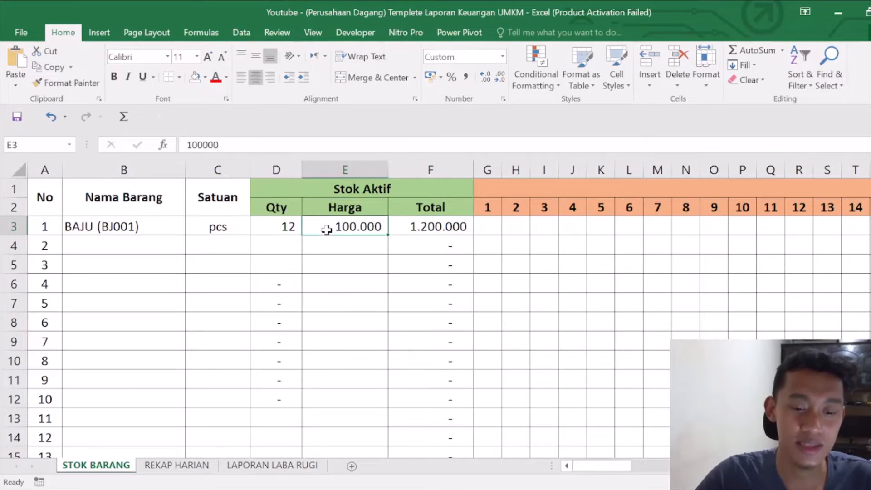
{"action": "left_click", "coordinate": [321, 185]}
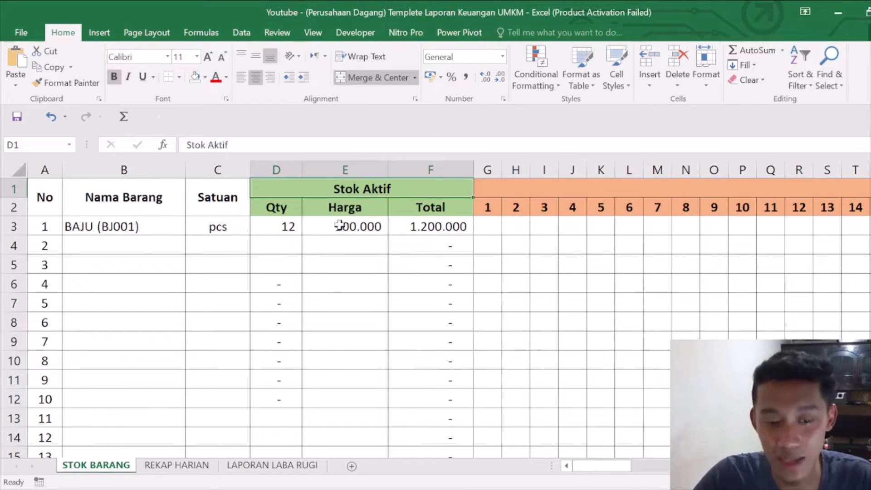
{"action": "left_click_drag", "start_coordinate": [277, 225], "coordinate": [437, 231]}
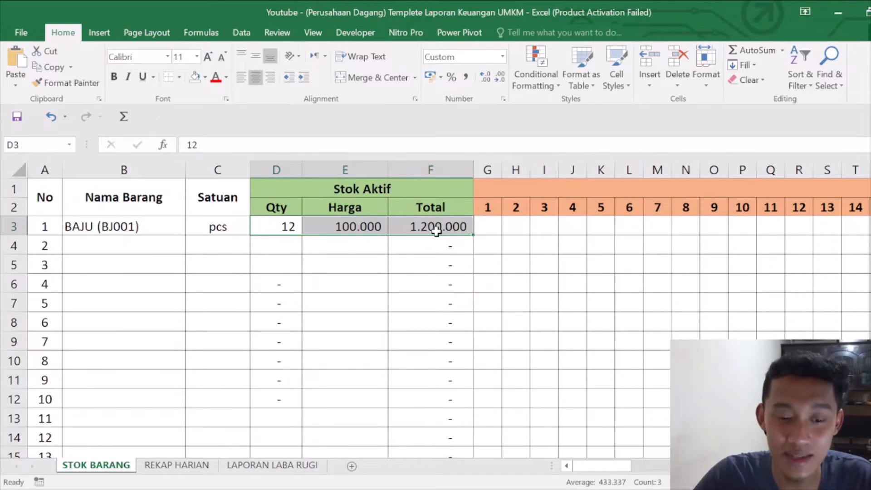
{"action": "left_click", "coordinate": [375, 228]}
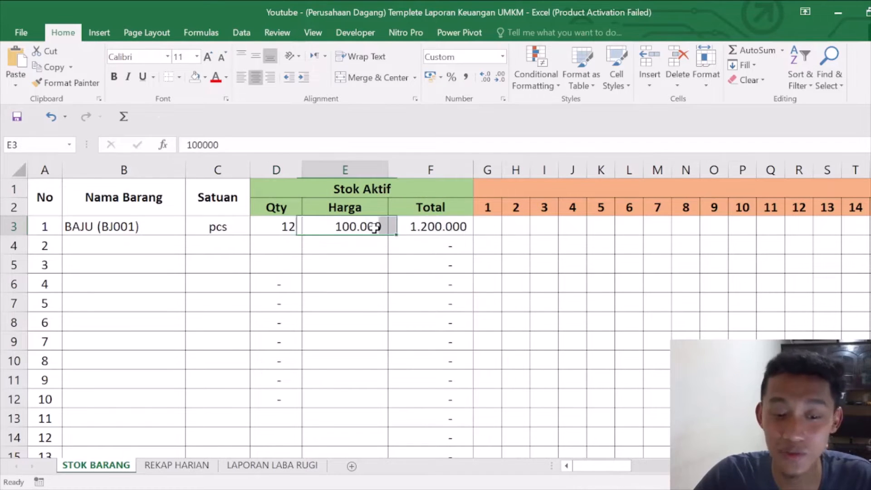
{"action": "left_click", "coordinate": [421, 226]}
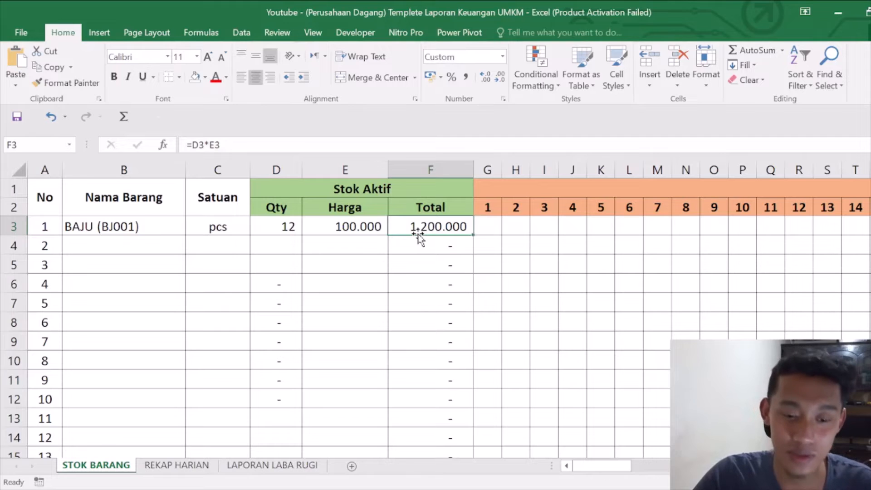
{"action": "left_click_drag", "start_coordinate": [139, 228], "coordinate": [412, 228]}
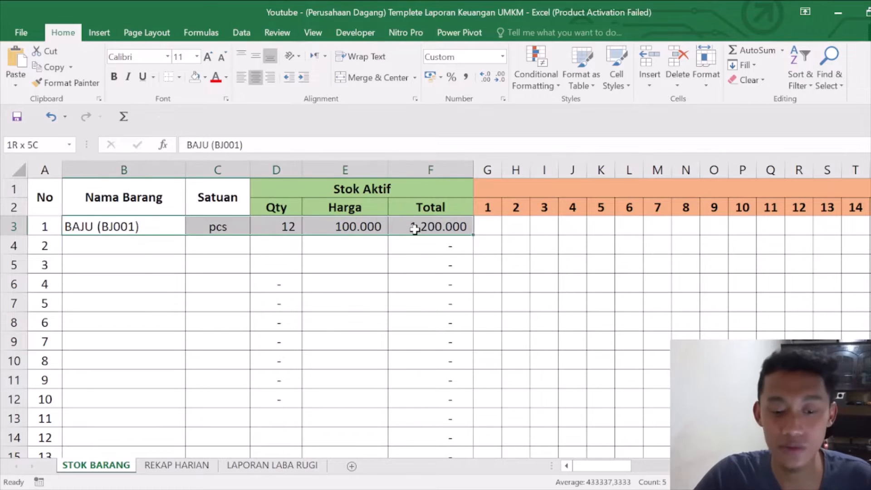
{"action": "left_click", "coordinate": [412, 228]}
- Open the REKAP HARIAN sheet and check the PENGELUARAN amount in D11 against the BJ001 purchase description
{"action": "left_click", "coordinate": [176, 465]}
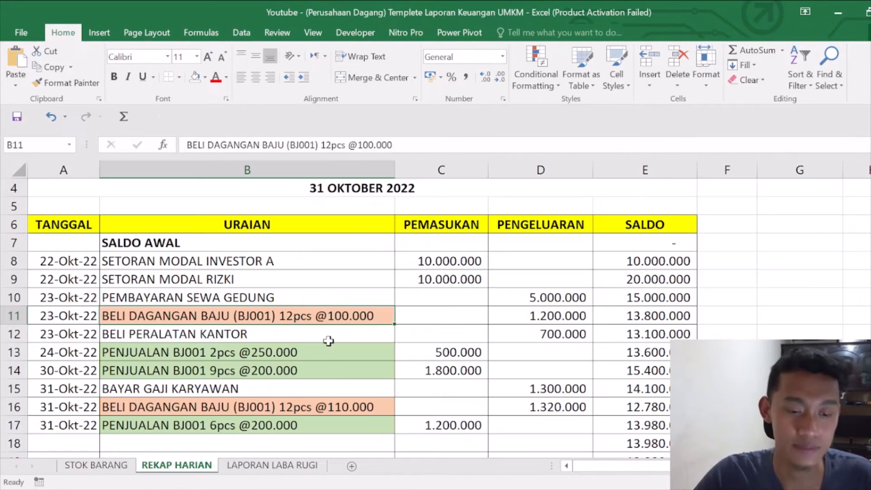
{"action": "left_click", "coordinate": [524, 317]}
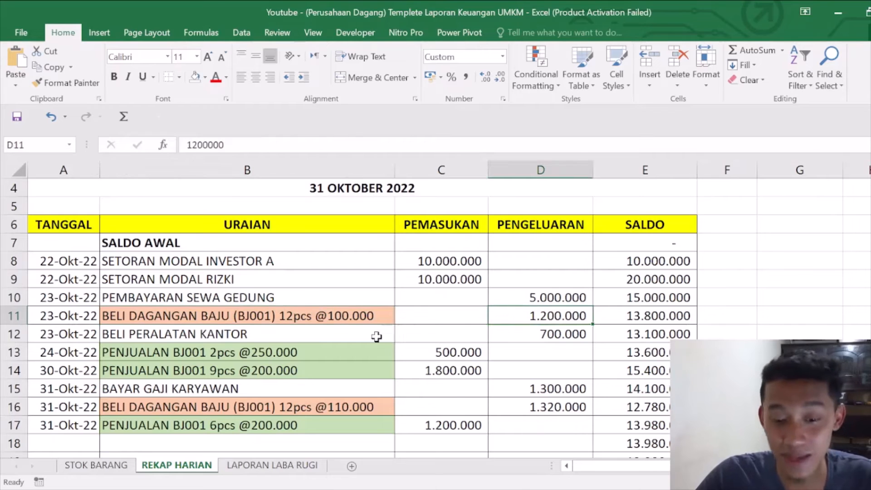
{"action": "left_click", "coordinate": [234, 317]}
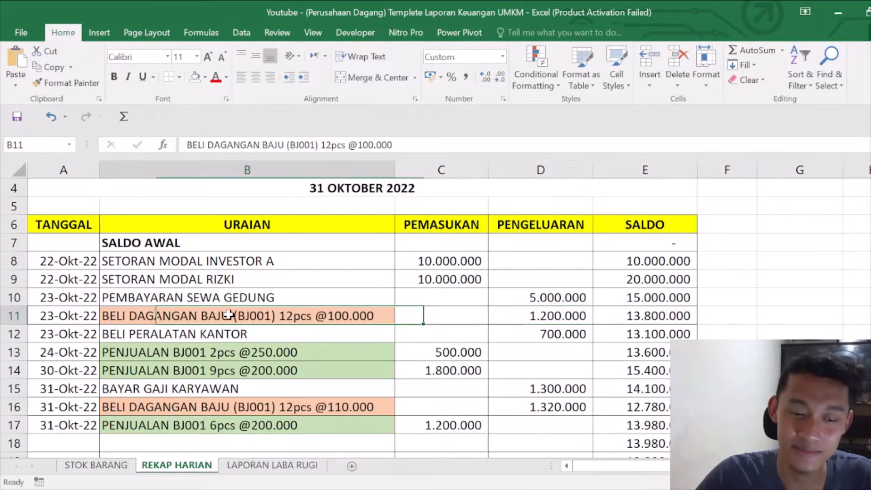
{"action": "scroll", "coordinate": [338, 312], "scroll_direction": "down", "scroll_amount": 1}
{"action": "scroll", "coordinate": [454, 314], "scroll_direction": "up", "scroll_amount": 1}
{"action": "left_click", "coordinate": [550, 316]}
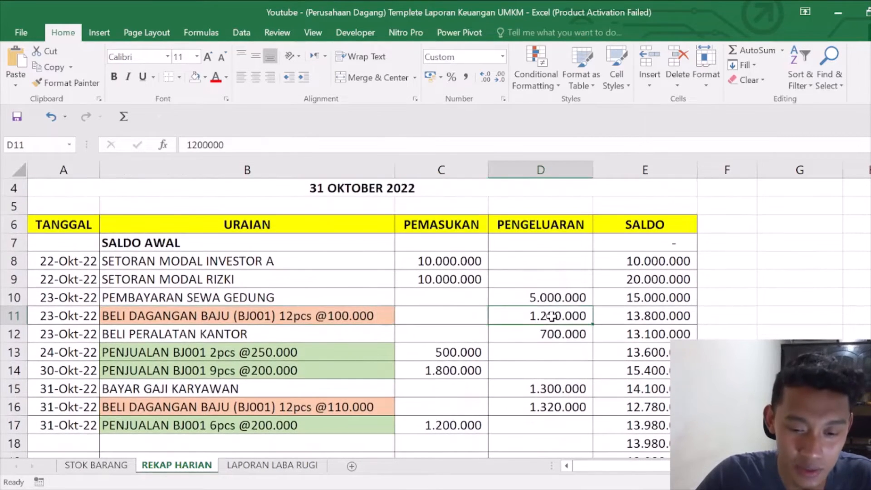
- Review the BELI PERALATAN KANTOR expense in row 12 and compare the BJ001 sale in B13 with the purchase in B11
{"action": "scroll", "coordinate": [191, 316], "scroll_direction": "down", "scroll_amount": 1}
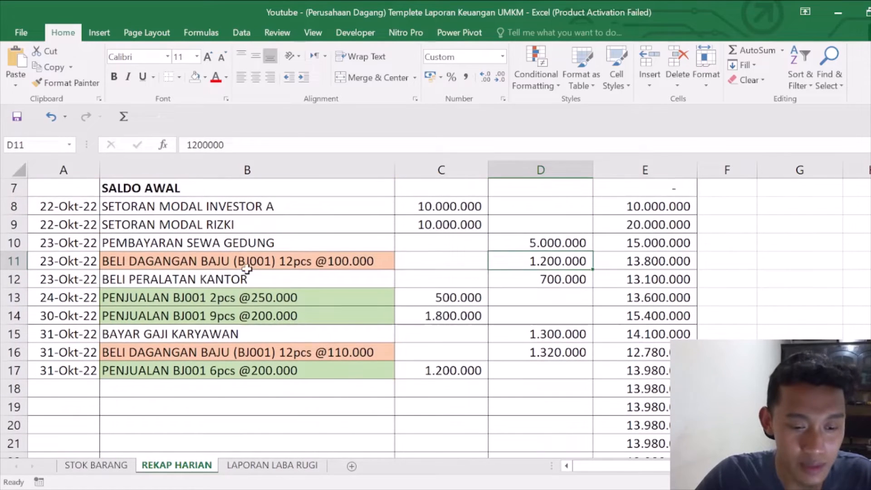
{"action": "left_click", "coordinate": [204, 278]}
{"action": "left_click", "coordinate": [497, 276]}
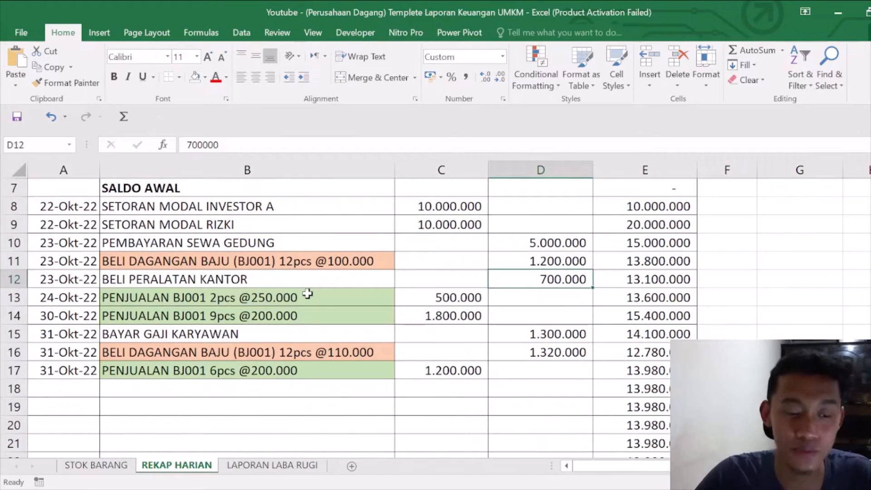
{"action": "left_click", "coordinate": [279, 283]}
{"action": "left_click", "coordinate": [275, 296]}
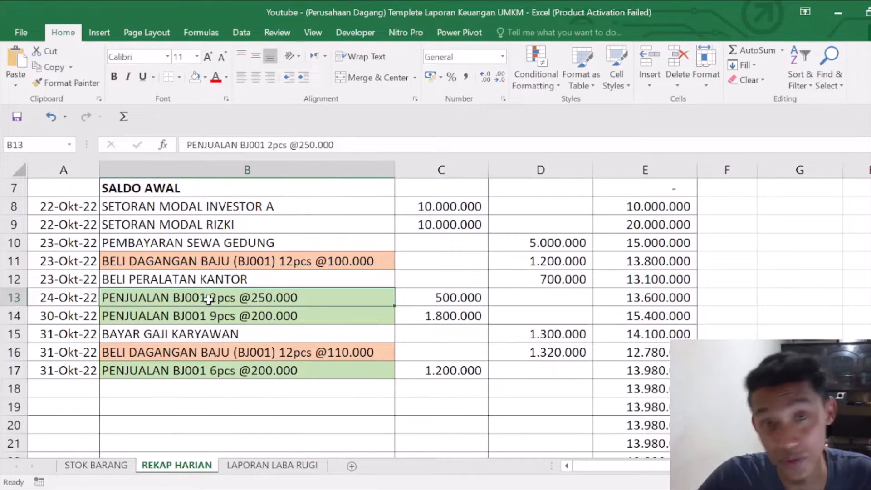
{"action": "left_click", "coordinate": [277, 262]}
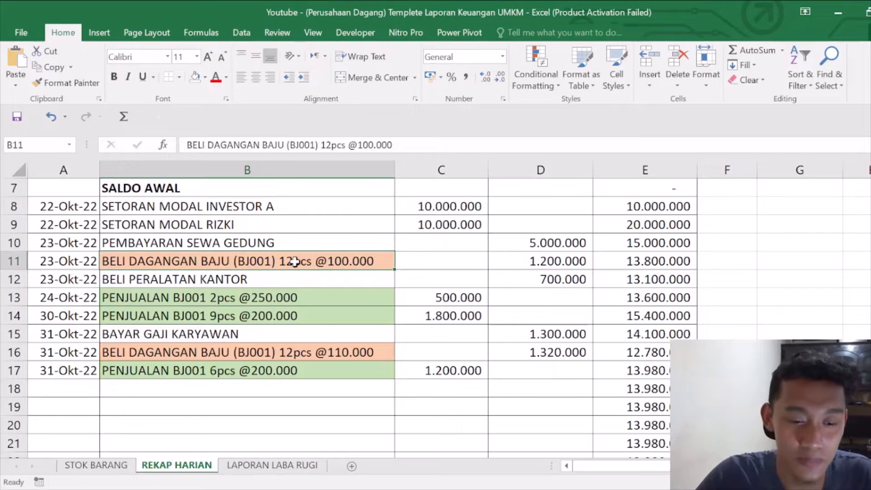
- Check the 24-Okt BJ001 sale in B13 of REKAP HARIAN against its income amount in C13
{"action": "left_click", "coordinate": [267, 298]}
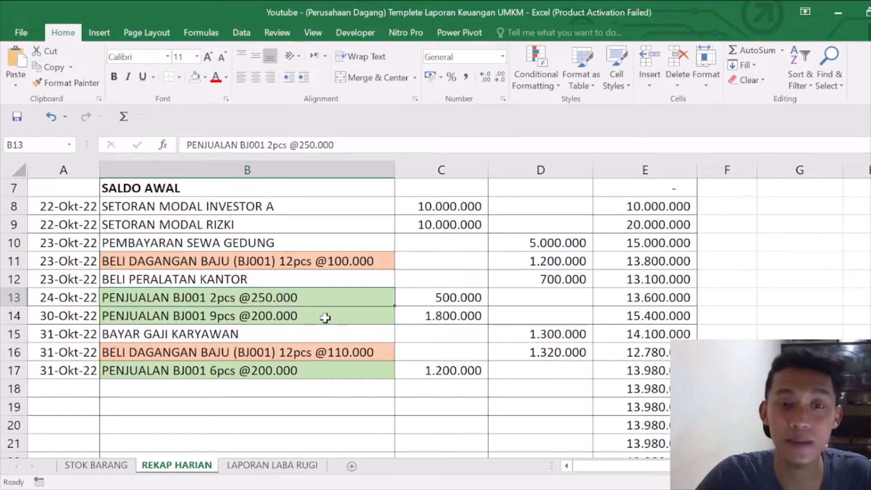
{"action": "left_click_drag", "start_coordinate": [253, 298], "coordinate": [425, 297]}
{"action": "left_click", "coordinate": [424, 297]}
{"action": "left_click", "coordinate": [287, 297]}
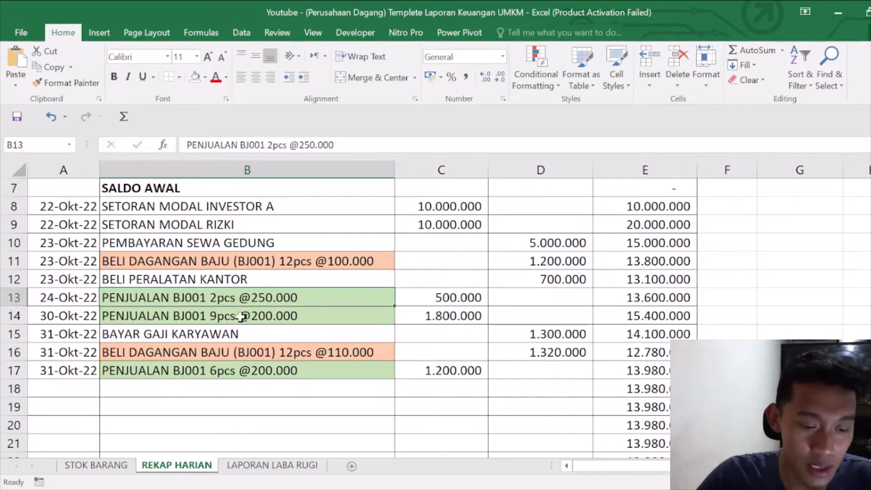
- Record the 24-Okt sale of BAJU (BJ001) in STOK BARANG by entering 2 under Stok Keluar day 24 (AD3)
{"action": "left_click", "coordinate": [106, 464]}
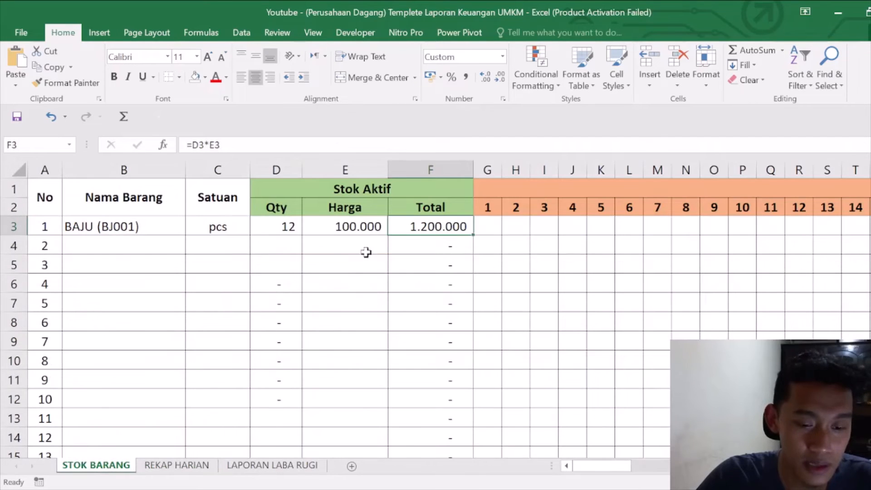
{"action": "left_click_drag", "start_coordinate": [600, 203], "coordinate": [549, 205]}
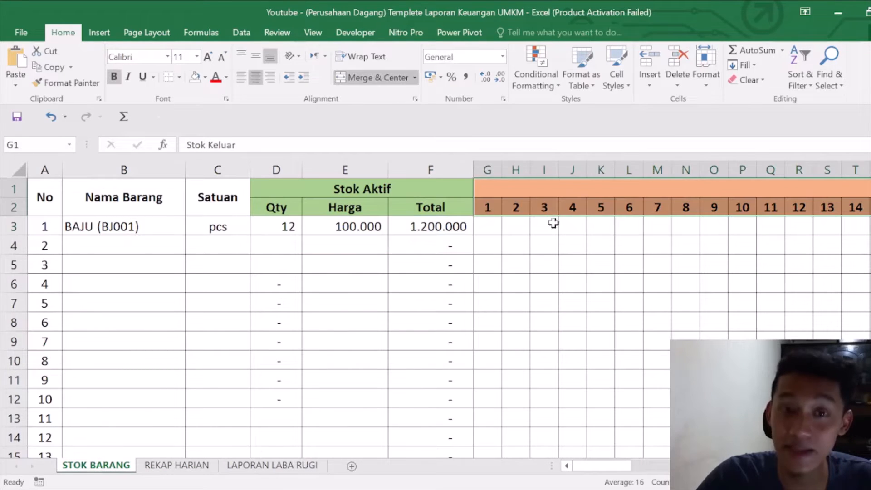
{"action": "left_click", "coordinate": [500, 226]}
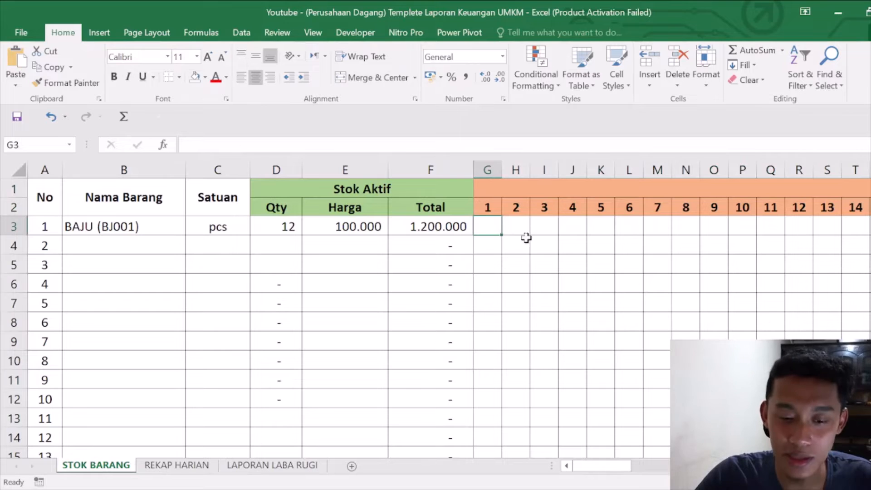
{"action": "key", "text": "Right"}
{"action": "key", "text": "Right"}
{"action": "key", "text": "Right"}
{"action": "key", "text": "Right"}
{"action": "key", "text": "Right"}
{"action": "key", "text": "Right"}
{"action": "key", "text": "Right"}
{"action": "key", "text": "Right"}
{"action": "key", "text": "Right"}
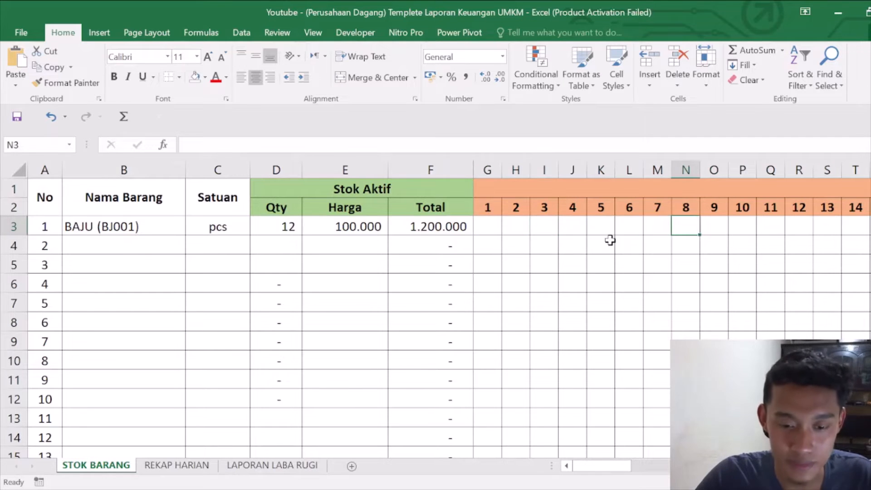
{"action": "key", "text": "Right"}
{"action": "key", "text": "Right"}
{"action": "key", "text": "Right"}
{"action": "key", "text": "Right"}
{"action": "key", "text": "Right"}
{"action": "key", "text": "Right"}
{"action": "key", "text": "Right"}
{"action": "key", "text": "Right"}
{"action": "key", "text": "Right"}
{"action": "key", "text": "Right"}
{"action": "key", "text": "Right"}
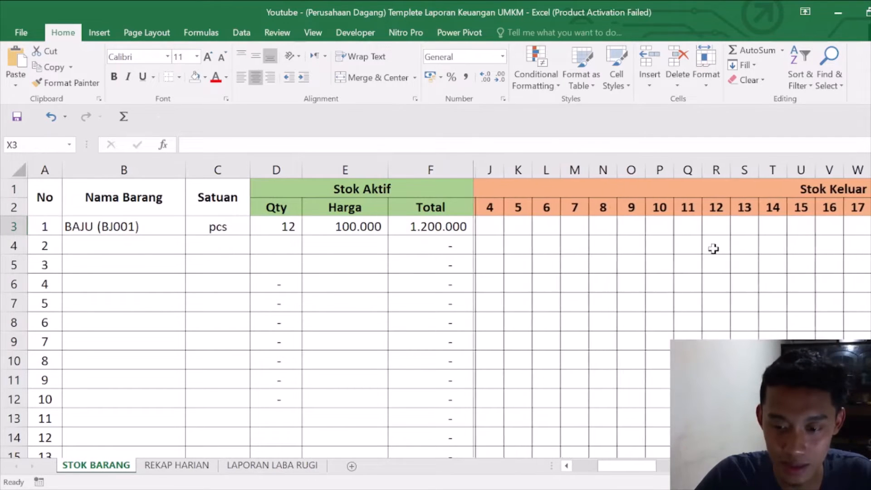
{"action": "key", "text": "Right"}
{"action": "key", "text": "Right"}
{"action": "key", "text": "Right"}
{"action": "key", "text": "Right"}
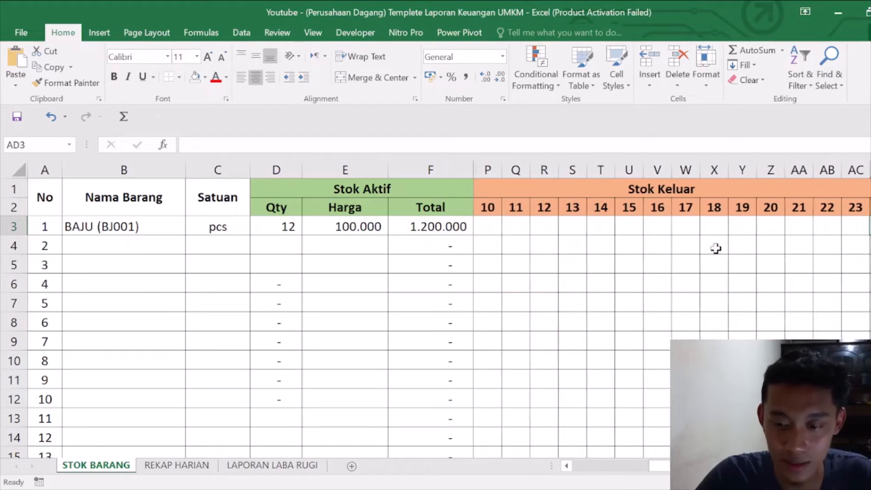
{"action": "left_click", "coordinate": [181, 468]}
{"action": "left_click", "coordinate": [94, 465]}
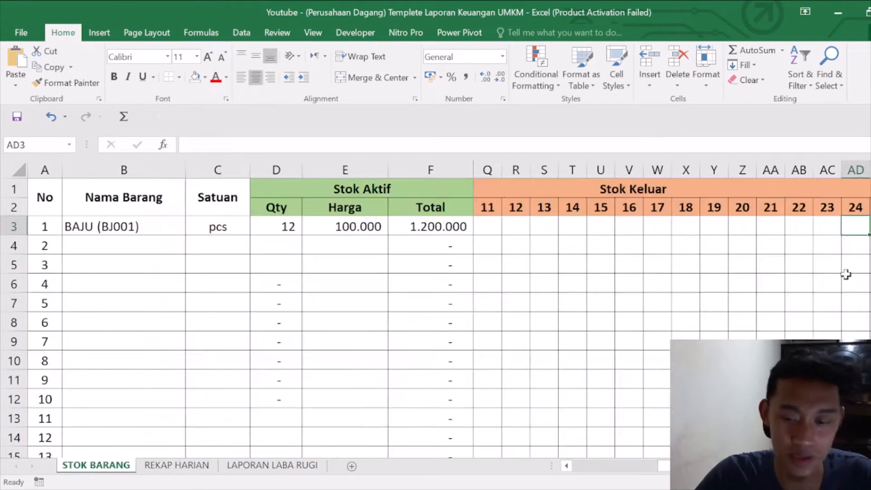
{"action": "type", "text": "2"}
{"action": "key", "text": "Return"}
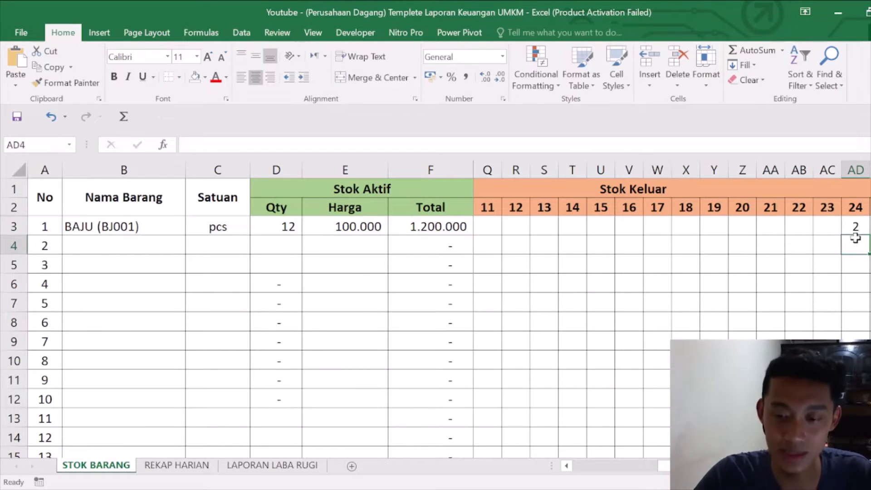
- Review the TOTAL STOK KELUAR and TOTAL STOK TERAKHIR quantities and formulas for BAJU (BJ001) in row 3
{"action": "key", "text": "Up"}
{"action": "key", "text": "Right"}
{"action": "key", "text": "Right"}
{"action": "key", "text": "Right"}
{"action": "key", "text": "Right"}
{"action": "key", "text": "Right"}
{"action": "key", "text": "Right"}
{"action": "key", "text": "Right"}
{"action": "key", "text": "Right"}
{"action": "key", "text": "Right"}
{"action": "key", "text": "Right"}
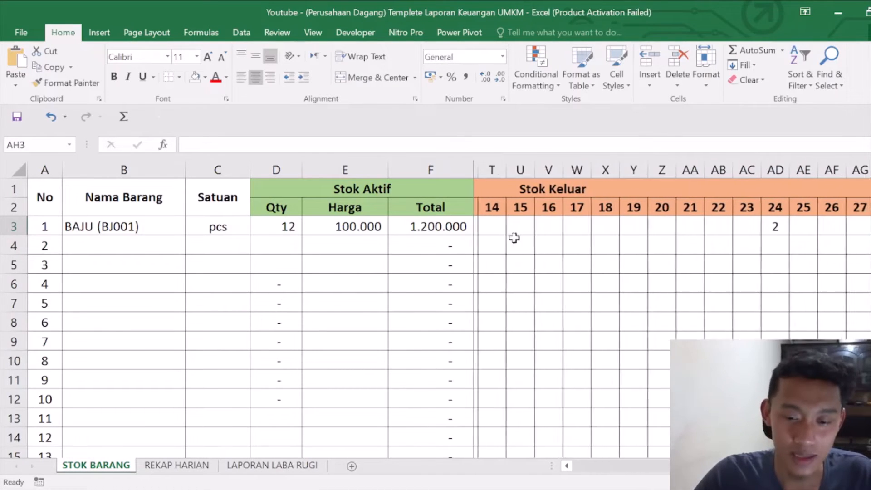
{"action": "key", "text": "Right"}
{"action": "key", "text": "Right"}
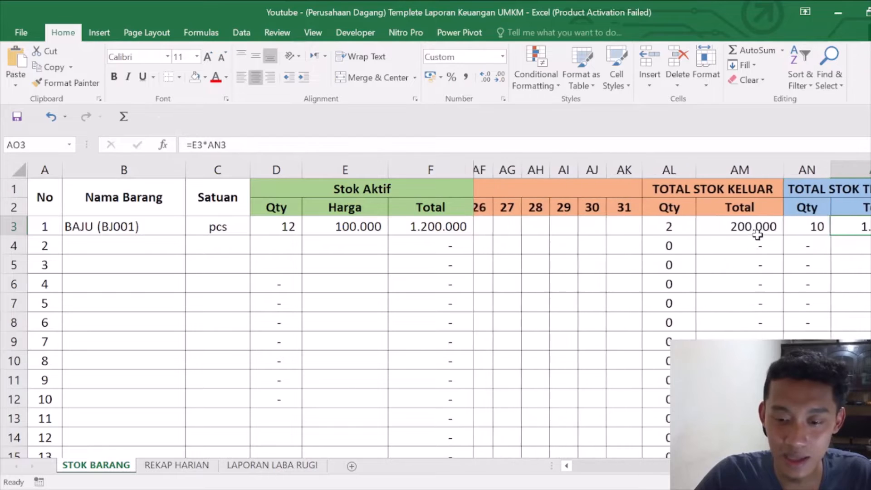
{"action": "left_click", "coordinate": [772, 228]}
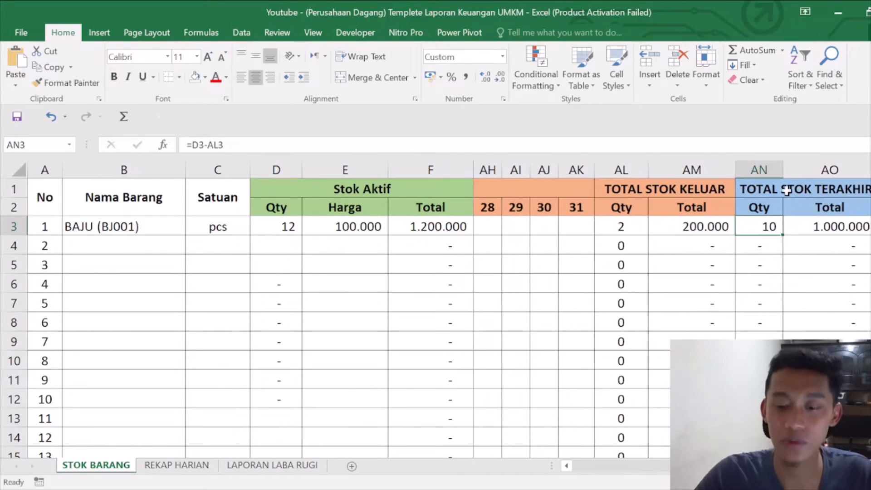
{"action": "left_click_drag", "start_coordinate": [785, 189], "coordinate": [772, 227]}
{"action": "left_click", "coordinate": [621, 225]}
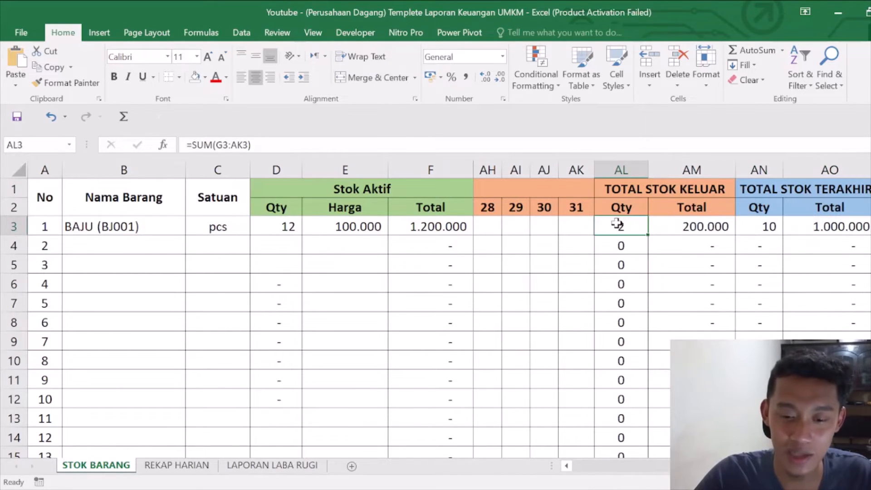
{"action": "left_click", "coordinate": [785, 230]}
{"action": "left_click", "coordinate": [738, 228]}
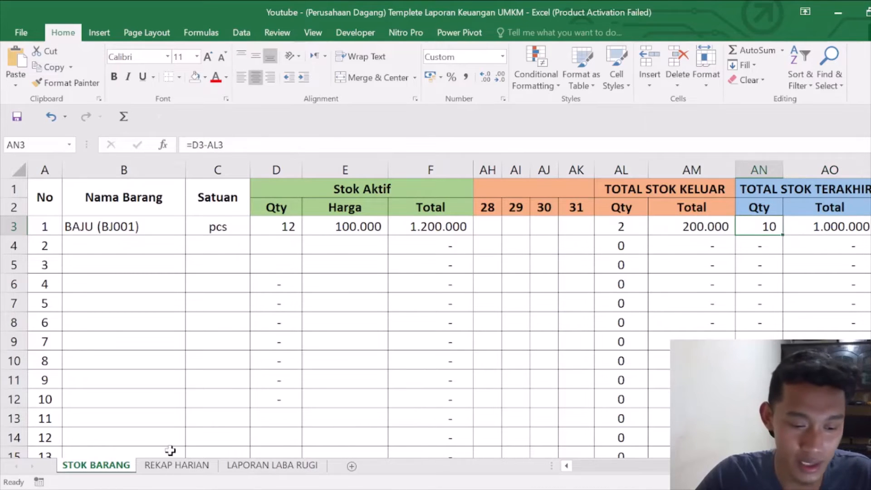
- Open REKAP HARIAN, compare the BJ001 purchase in B11 with the sale in B13, and check the 30-Okt sale in row 14
{"action": "left_click", "coordinate": [174, 465]}
{"action": "left_click", "coordinate": [280, 264]}
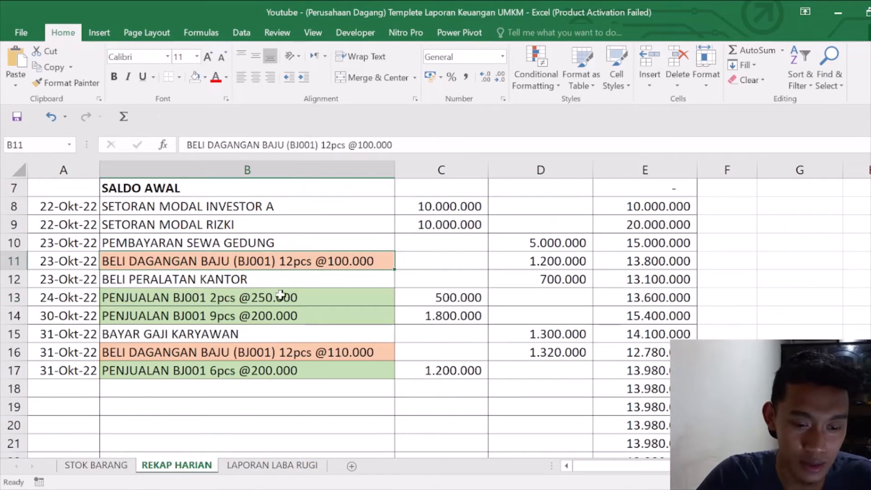
{"action": "left_click", "coordinate": [256, 299], "text": "ctrl"}
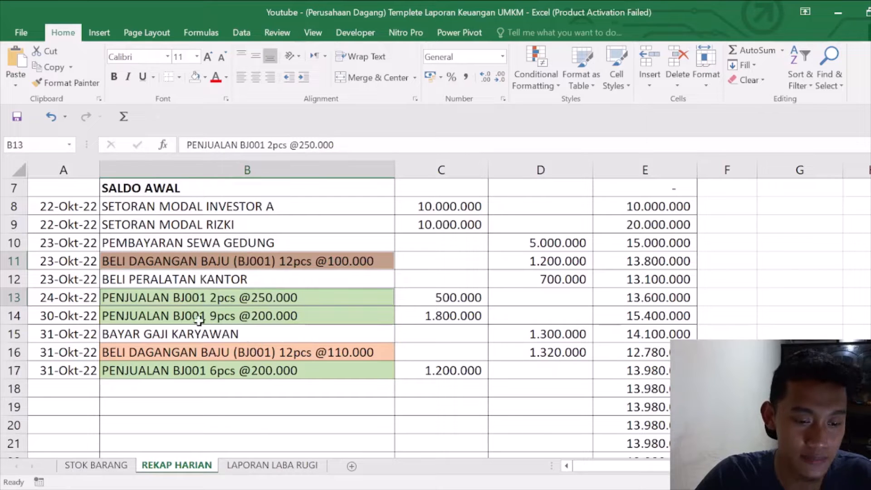
{"action": "left_click", "coordinate": [153, 313]}
{"action": "left_click_drag", "start_coordinate": [73, 318], "coordinate": [236, 317]}
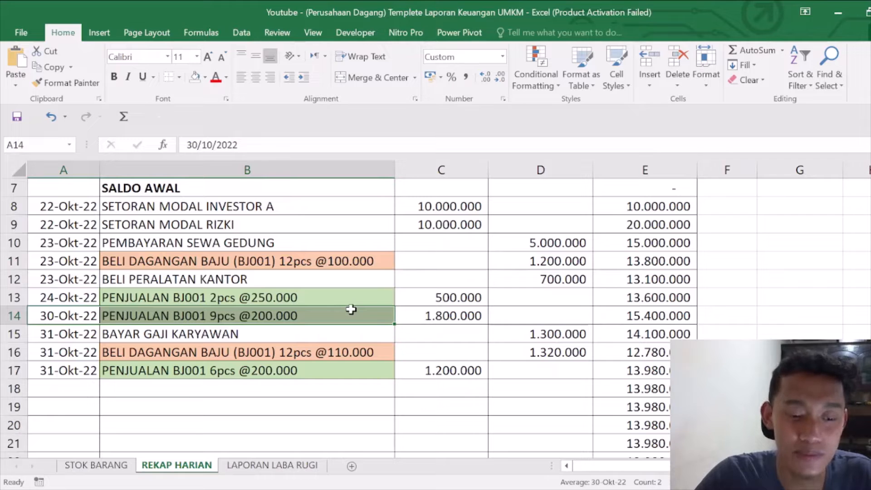
{"action": "left_click", "coordinate": [186, 314]}
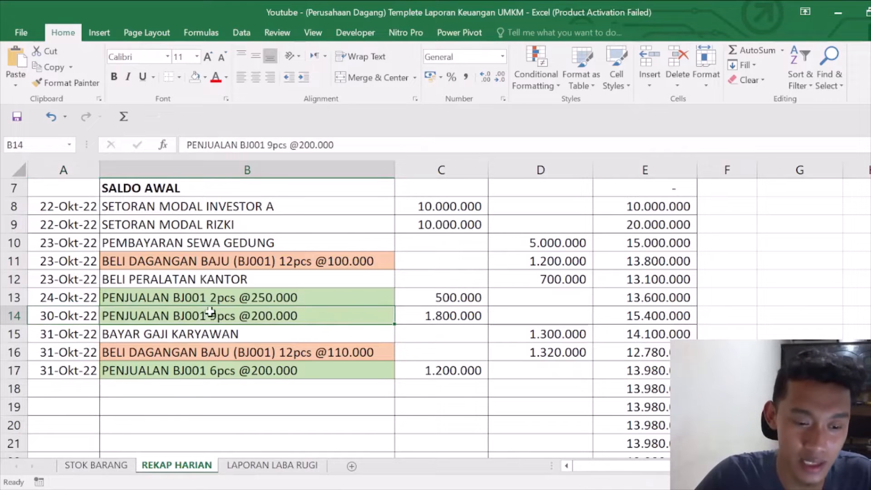
- Record the 30-Okt sale of BAJU (BJ001) in STOK BARANG by entering 9 under Stok Keluar day 30 (AJ3)
{"action": "left_click", "coordinate": [93, 467]}
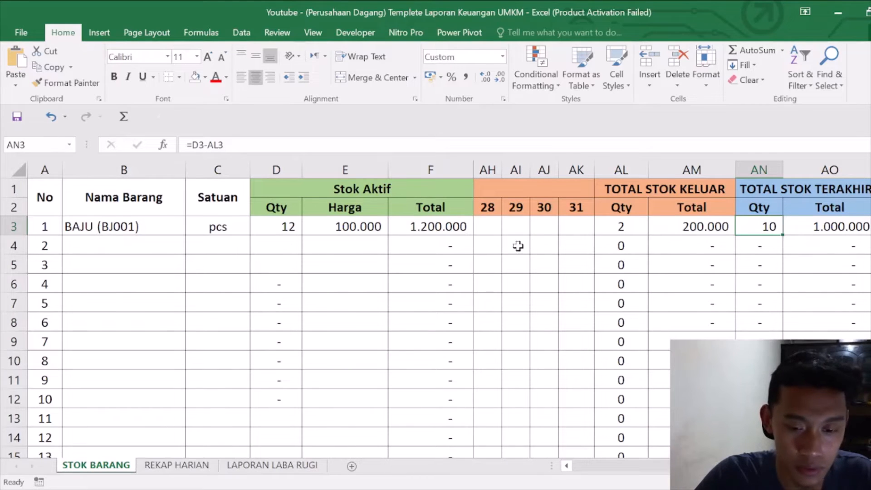
{"action": "left_click", "coordinate": [487, 247]}
{"action": "key", "text": "Left"}
{"action": "key", "text": "Left"}
{"action": "key", "text": "Left"}
{"action": "key", "text": "Left"}
{"action": "key", "text": "Left"}
{"action": "key", "text": "Left"}
{"action": "key", "text": "Left"}
{"action": "key", "text": "Left"}
{"action": "key", "text": "Left"}
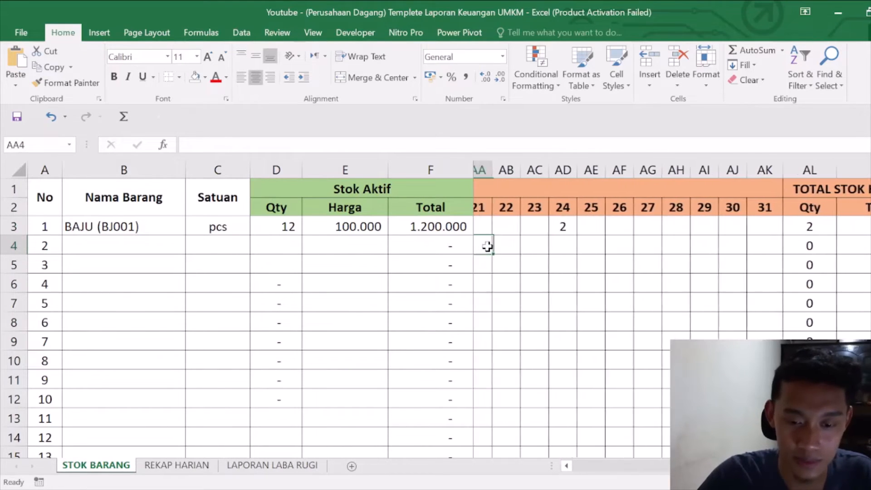
{"action": "key", "text": "Right"}
{"action": "key", "text": "Right"}
{"action": "key", "text": "Right"}
{"action": "key", "text": "Right"}
{"action": "key", "text": "Right"}
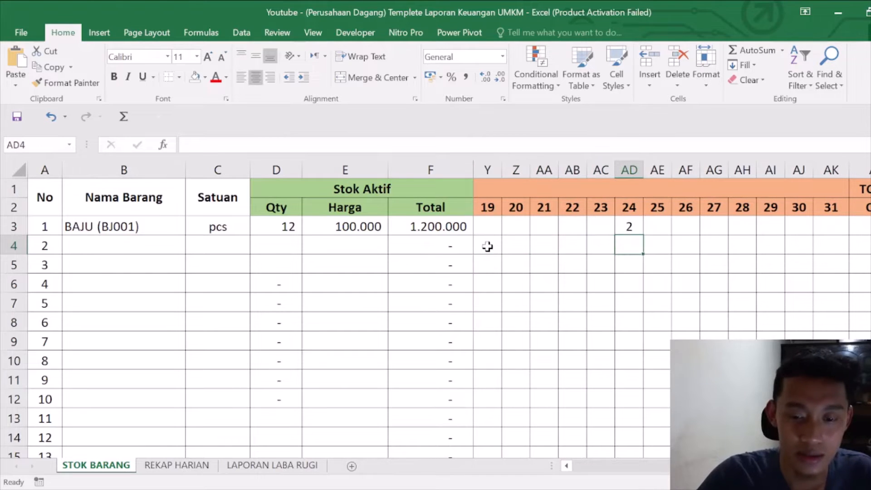
{"action": "key", "text": "Right"}
{"action": "key", "text": "Right"}
{"action": "key", "text": "Up"}
{"action": "key", "text": "Right"}
{"action": "key", "text": "Right"}
{"action": "key", "text": "Right"}
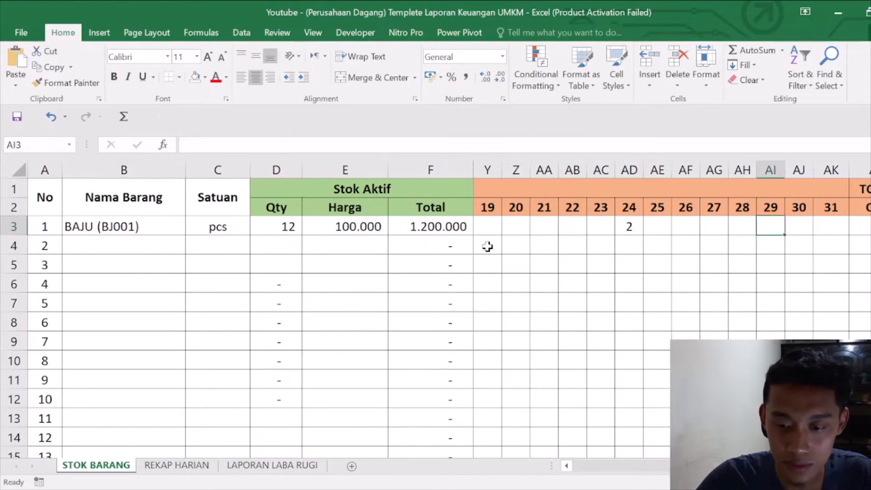
{"action": "key", "text": "Right"}
{"action": "type", "text": "9"}
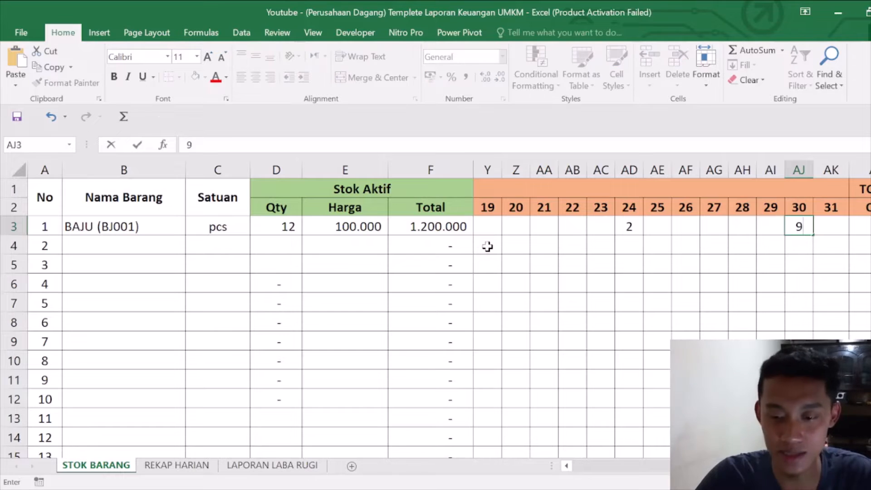
{"action": "key", "text": "Right"}
- Examine the updated outgoing and final stock totals for BAJU (BJ001) in columns AL to AO
{"action": "key", "text": "Right"}
{"action": "key", "text": "Right"}
{"action": "key", "text": "Right"}
{"action": "key", "text": "Right"}
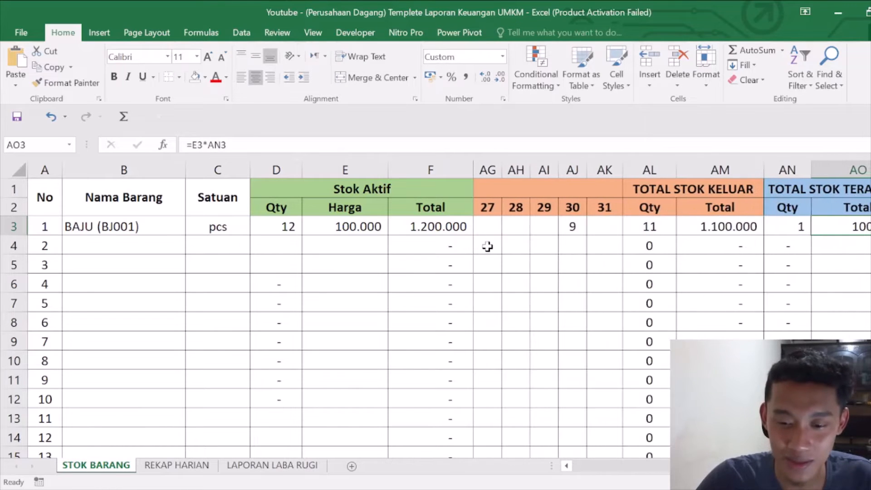
{"action": "key", "text": "Left"}
{"action": "key", "text": "Left"}
{"action": "key", "text": "Left"}
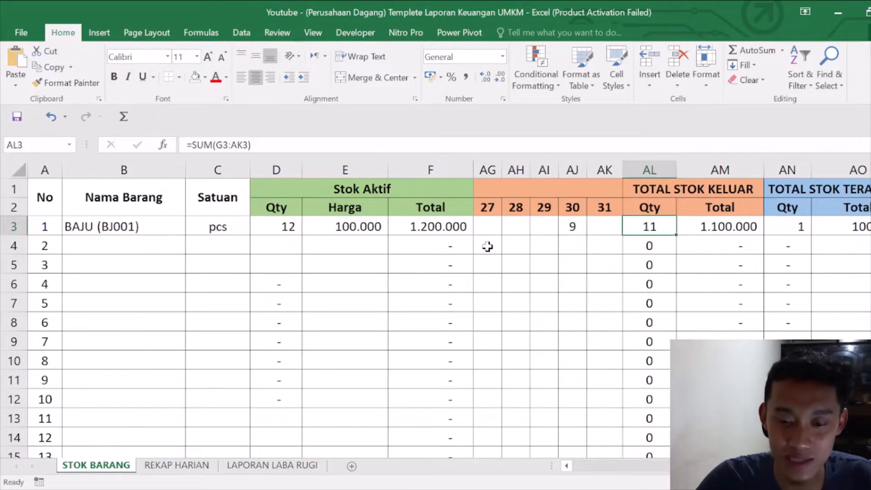
{"action": "key", "text": "Right"}
{"action": "key", "text": "Right"}
{"action": "key", "text": "Right"}
{"action": "key", "text": "Right"}
{"action": "key", "text": "Right"}
{"action": "key", "text": "Right"}
{"action": "key", "text": "Left"}
{"action": "key", "text": "Left"}
{"action": "key", "text": "Left"}
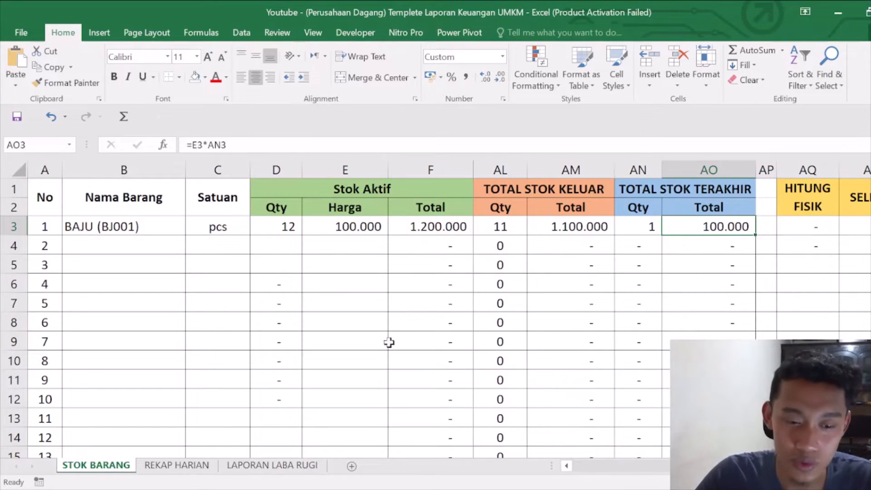
- Open the REKAP HARIAN sheet and go over the BJ001 sales in B13 and B14
{"action": "left_click", "coordinate": [176, 465]}
{"action": "left_click", "coordinate": [249, 301]}
{"action": "left_click", "coordinate": [234, 318]}
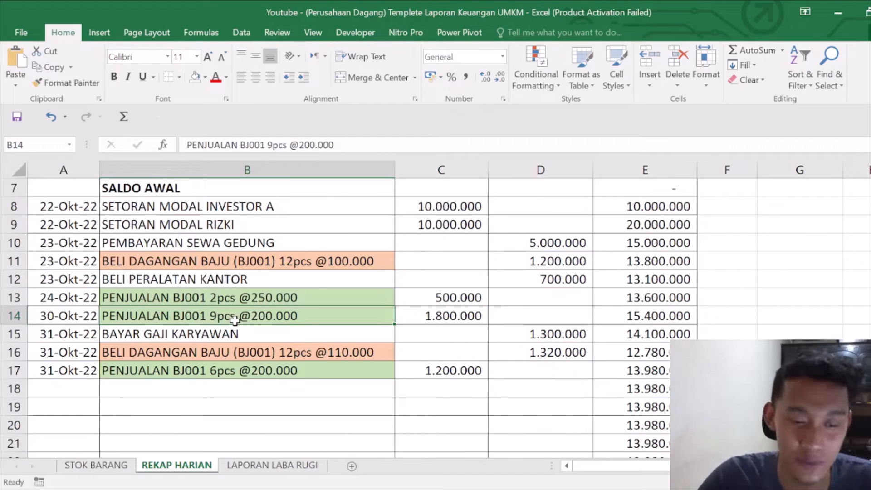
- Review the BAYAR GAJI KARYAWAN entry, compare the BJ001 purchase prices in B11 and B16, and return to the STOK BARANG sheet
{"action": "scroll", "coordinate": [233, 334], "scroll_direction": "down", "scroll_amount": 1}
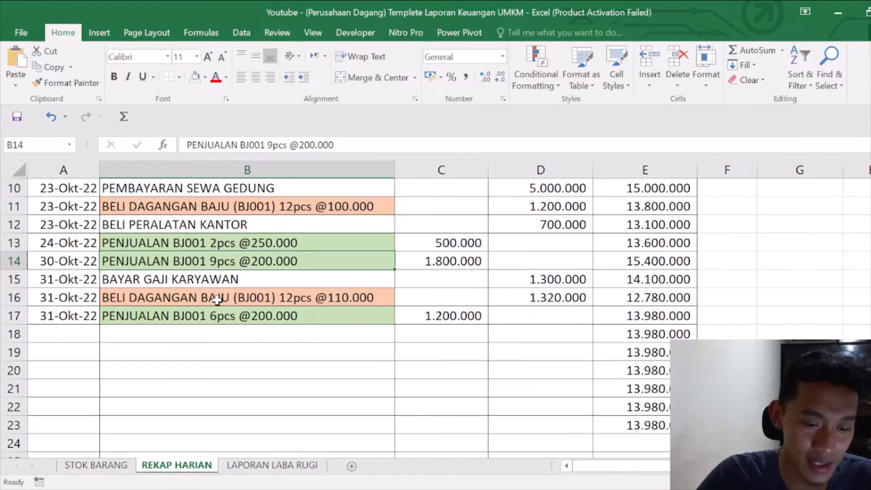
{"action": "left_click", "coordinate": [217, 299]}
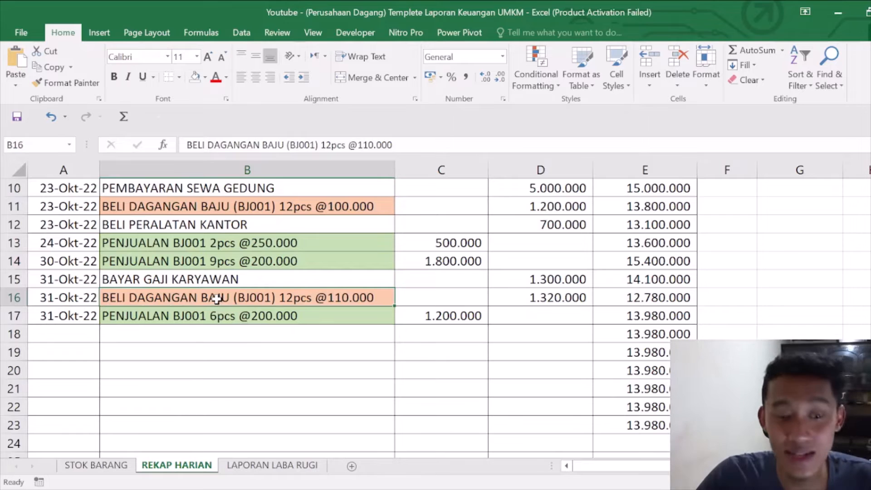
{"action": "left_click", "coordinate": [230, 279]}
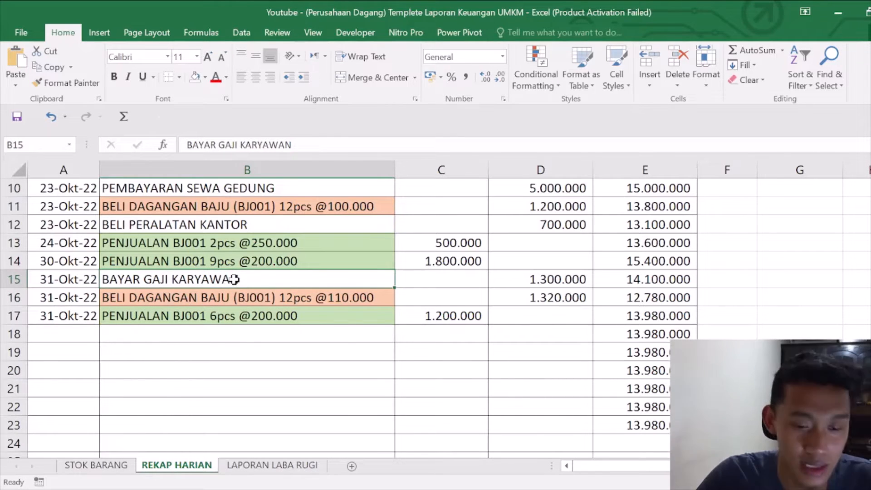
{"action": "left_click", "coordinate": [183, 301]}
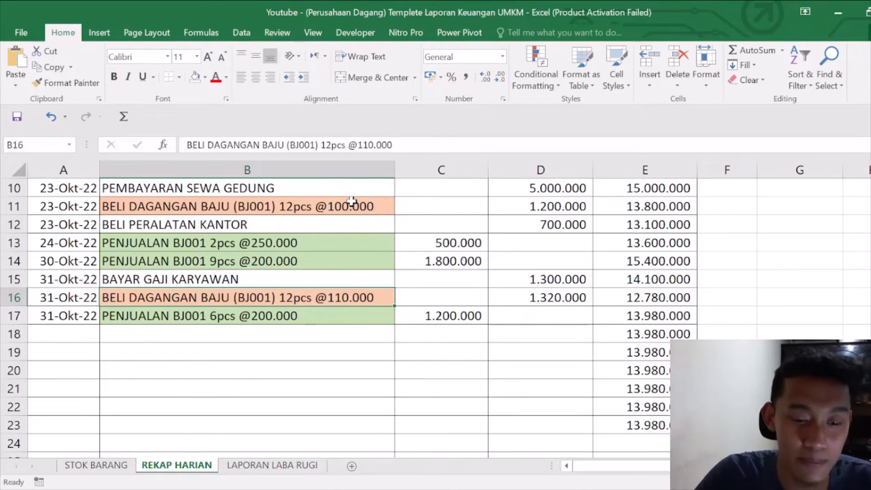
{"action": "left_click", "coordinate": [357, 214]}
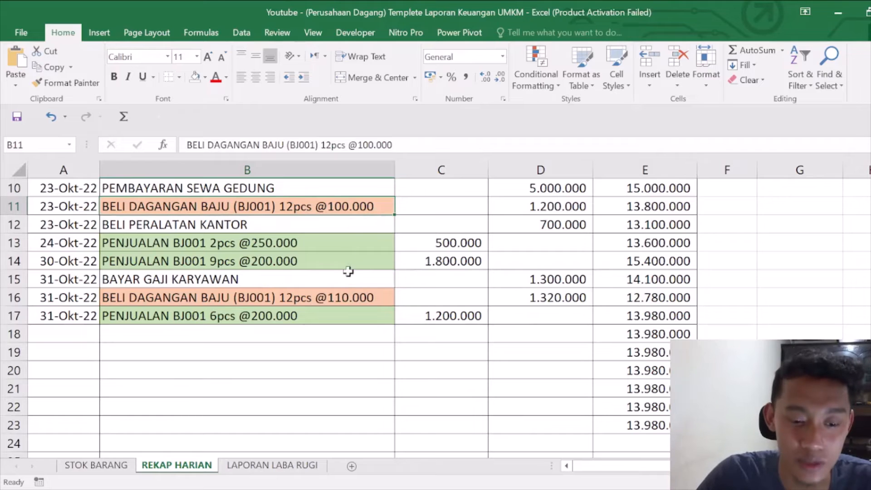
{"action": "left_click", "coordinate": [338, 296]}
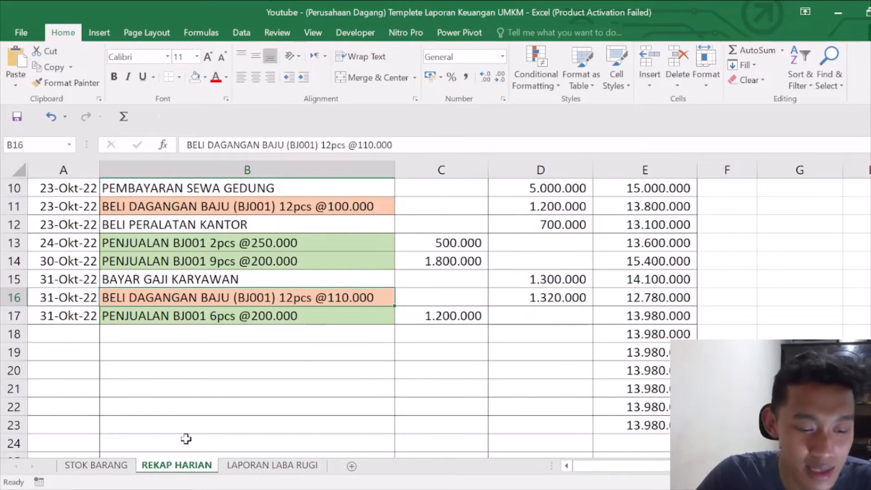
{"action": "left_click", "coordinate": [96, 465]}
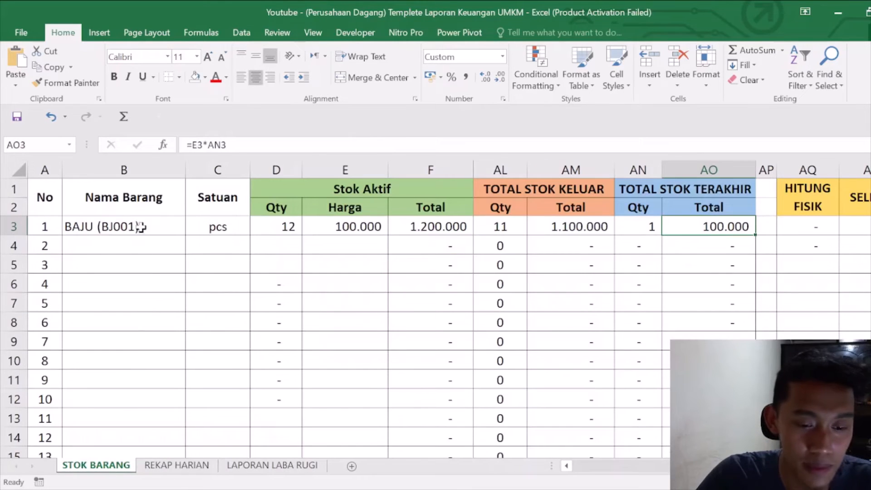
- Add a second BAJU (BJ001) item in row 4 of STOK BARANG, copying the name and the unit pcs from row 3
{"action": "left_click", "coordinate": [281, 231]}
{"action": "left_click", "coordinate": [130, 225]}
{"action": "left_click_drag", "start_coordinate": [112, 223], "coordinate": [218, 226]}
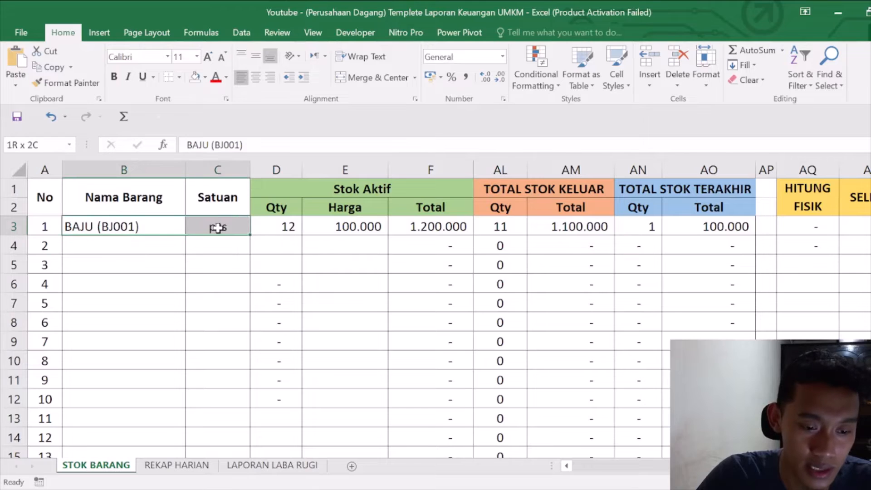
{"action": "left_click", "coordinate": [346, 224]}
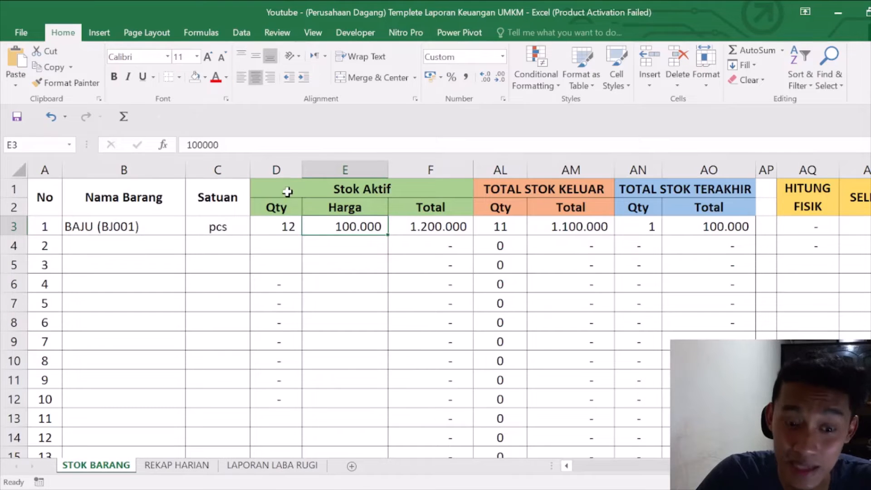
{"action": "left_click", "coordinate": [114, 241]}
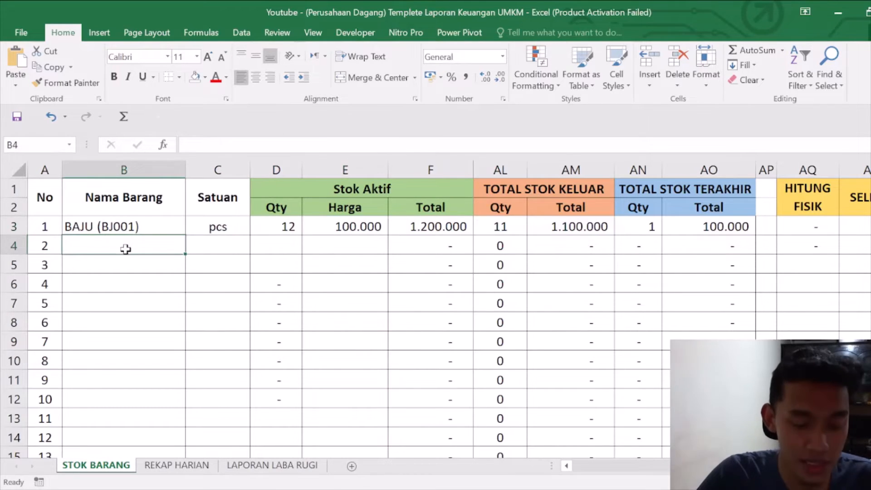
{"action": "key", "text": "ctrl+d"}
{"action": "left_click", "coordinate": [221, 242]}
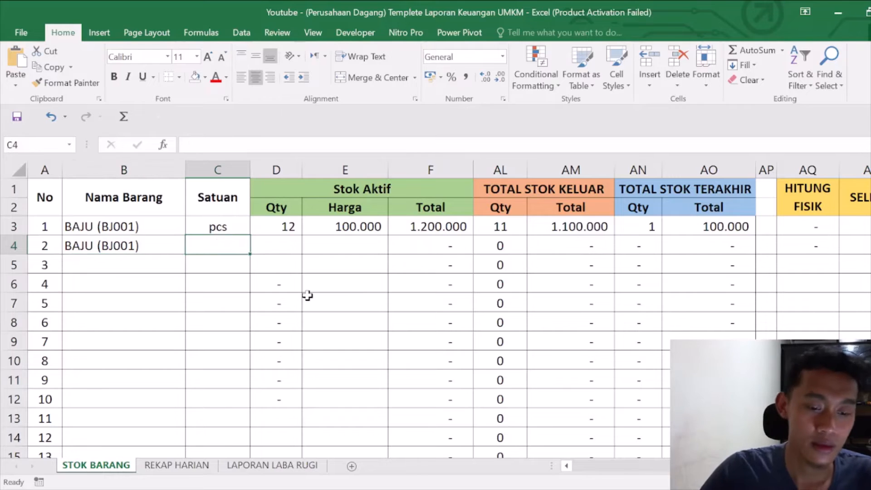
{"action": "left_click", "coordinate": [81, 250]}
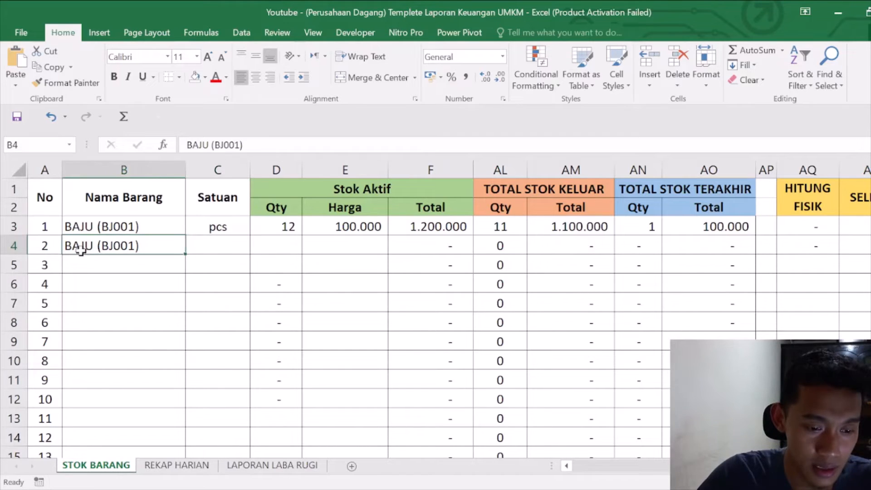
{"action": "left_click", "coordinate": [215, 245]}
{"action": "key", "text": "ctrl+d"}
{"action": "key", "text": "Right"}
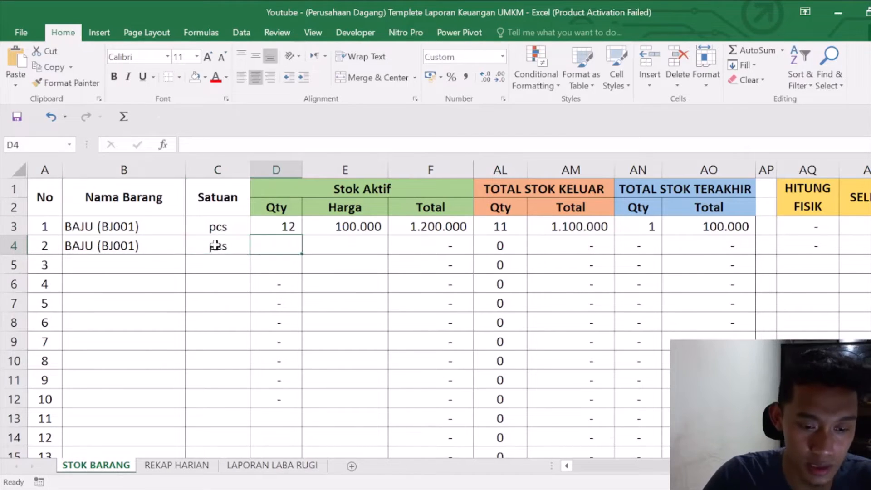
- Enter the new BAJU (BJ001) purchase in row 4 under Stok Aktif, with Qty 12 and Harga 110000
{"action": "left_click", "coordinate": [175, 466]}
{"action": "left_click", "coordinate": [119, 465]}
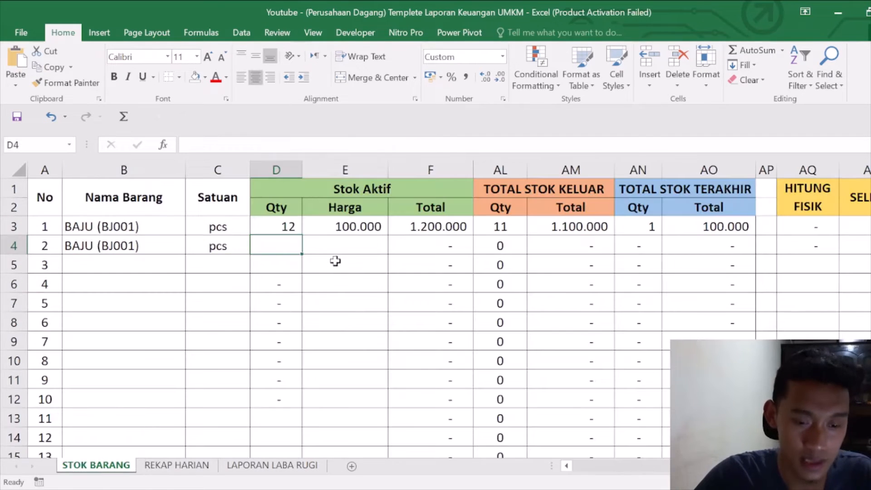
{"action": "type", "text": "12"}
{"action": "left_click", "coordinate": [341, 243]}
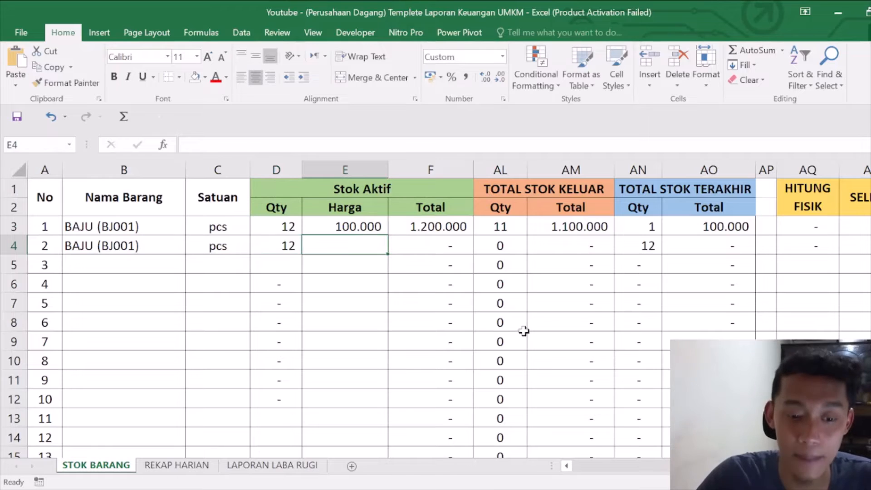
{"action": "type", "text": "110000"}
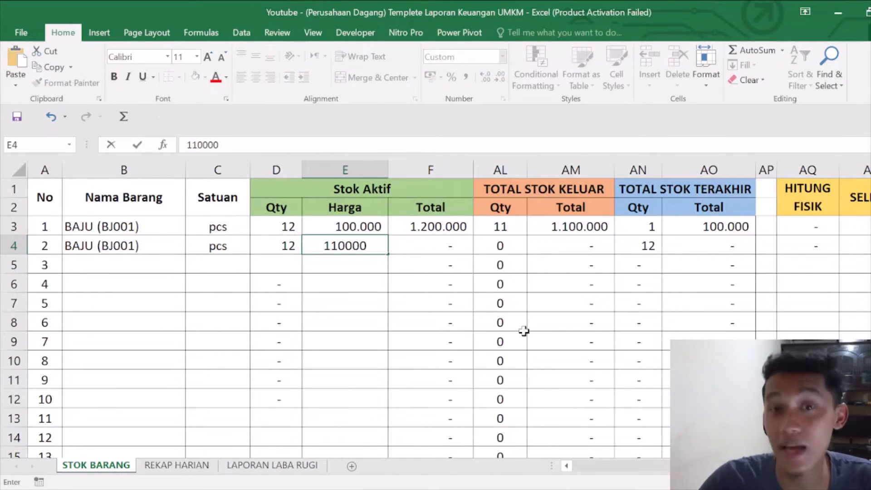
{"action": "key", "text": "Tab"}
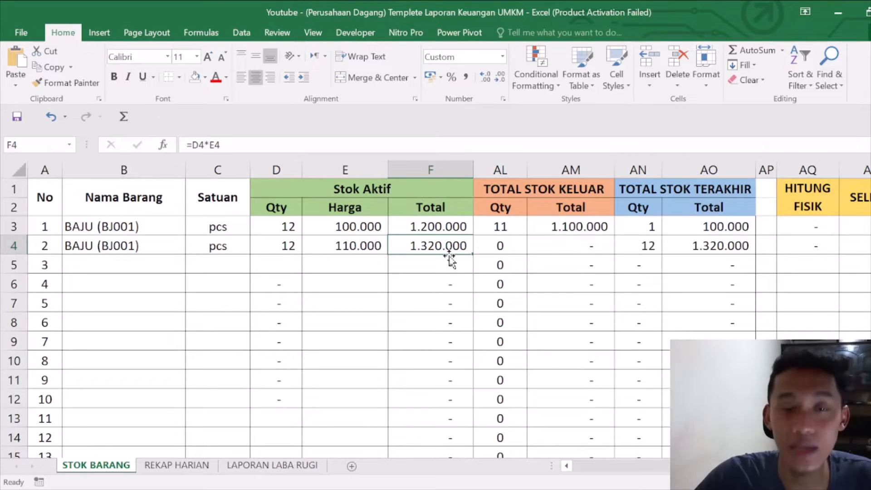
- Compare the Stok Aktif quantities, prices and totals of both BAJU (BJ001) rows, and check the matching purchase in REKAP HARIAN
{"action": "left_click_drag", "start_coordinate": [429, 224], "coordinate": [427, 245]}
{"action": "left_click", "coordinate": [431, 229]}
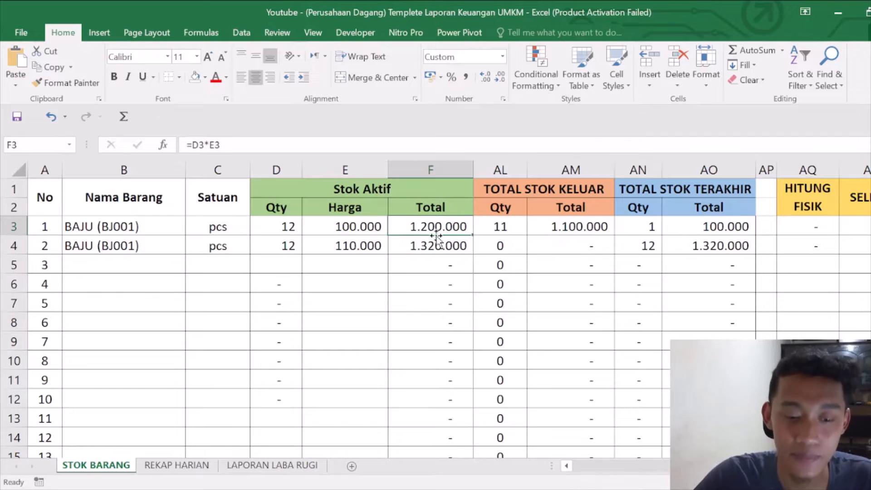
{"action": "left_click_drag", "start_coordinate": [233, 248], "coordinate": [452, 246]}
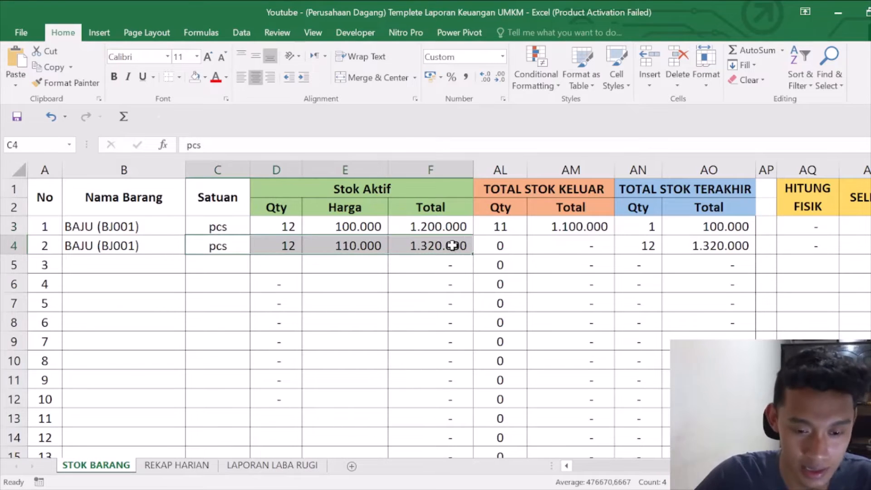
{"action": "left_click", "coordinate": [262, 221]}
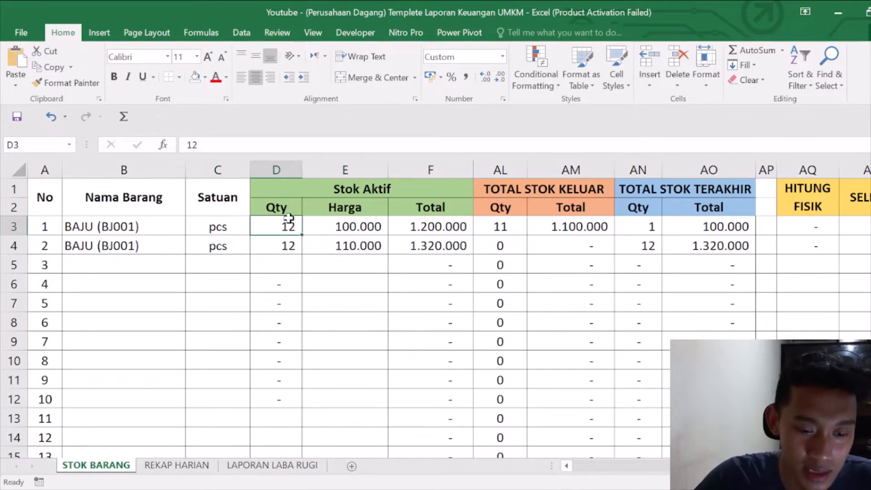
{"action": "left_click", "coordinate": [336, 226]}
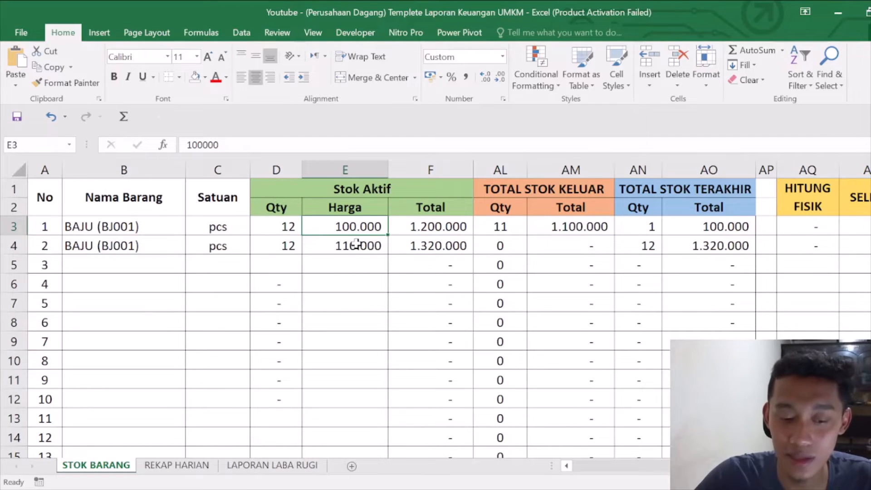
{"action": "left_click", "coordinate": [355, 245]}
{"action": "left_click", "coordinate": [405, 256]}
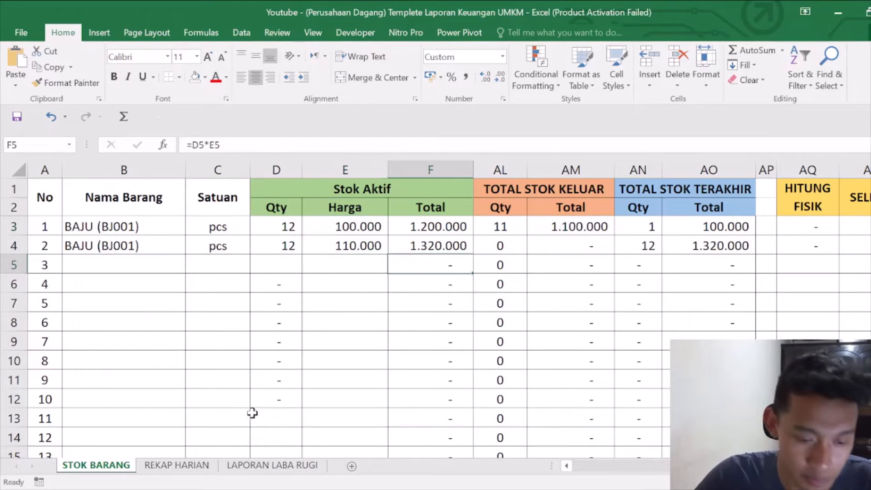
{"action": "left_click", "coordinate": [181, 466]}
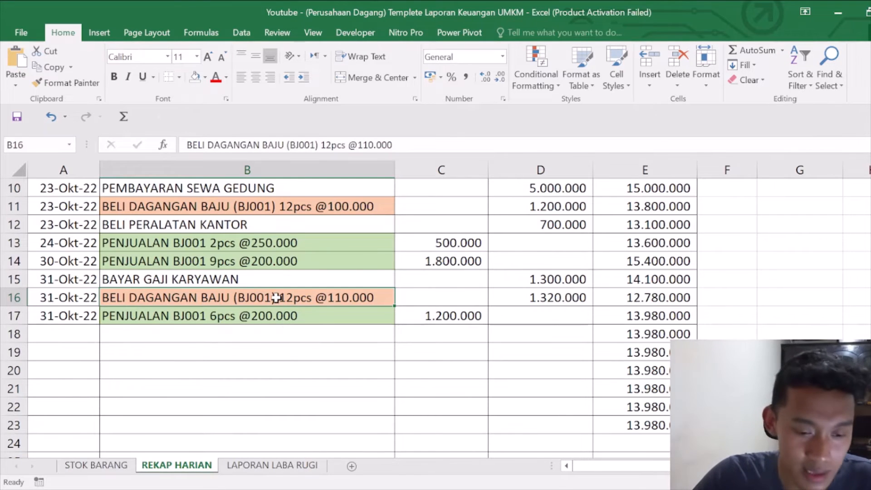
{"action": "left_click", "coordinate": [110, 466]}
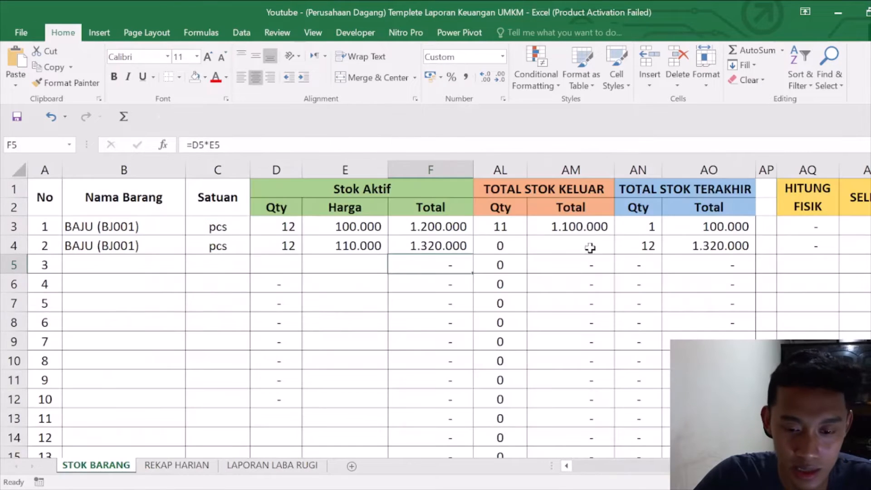
- Examine the outgoing and final stock quantities and totals in columns AL to AO for both BAJU (BJ001) rows
{"action": "left_click", "coordinate": [590, 248]}
{"action": "left_click", "coordinate": [454, 245]}
{"action": "left_click", "coordinate": [499, 245]}
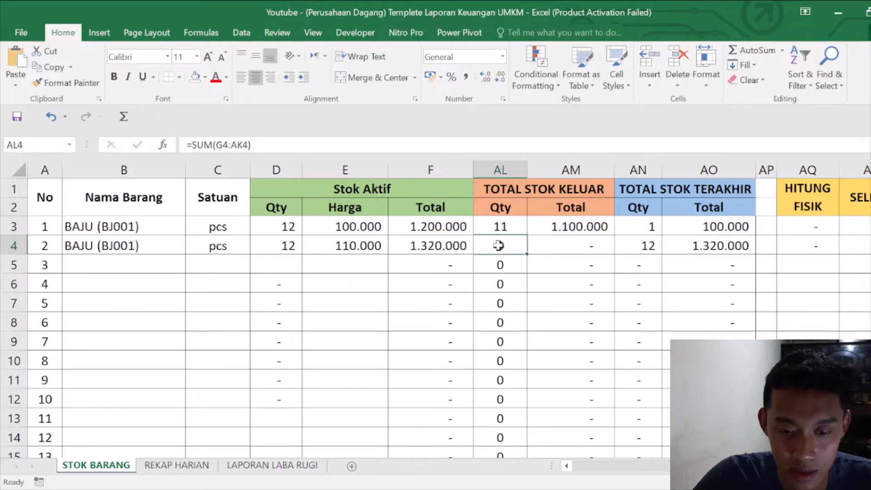
{"action": "left_click", "coordinate": [566, 247]}
{"action": "left_click", "coordinate": [617, 246]}
{"action": "left_click_drag", "start_coordinate": [652, 227], "coordinate": [649, 243]}
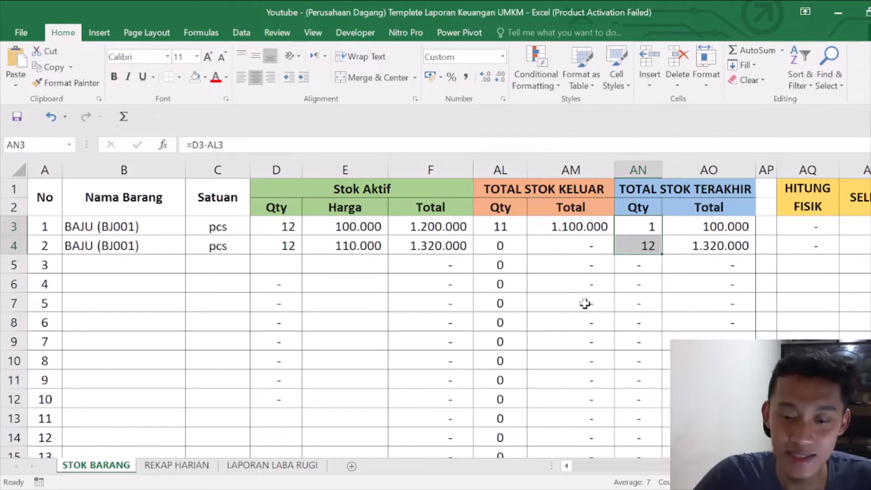
{"action": "left_click", "coordinate": [703, 228]}
{"action": "left_click", "coordinate": [652, 245]}
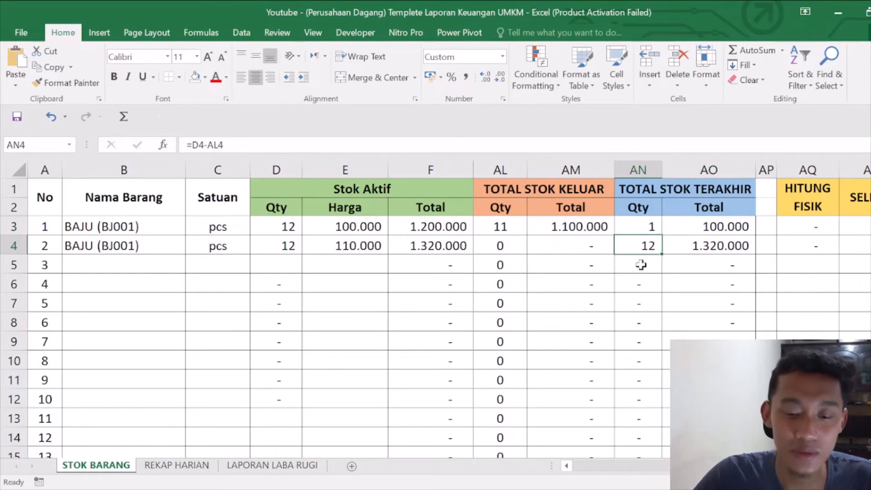
{"action": "left_click", "coordinate": [679, 245]}
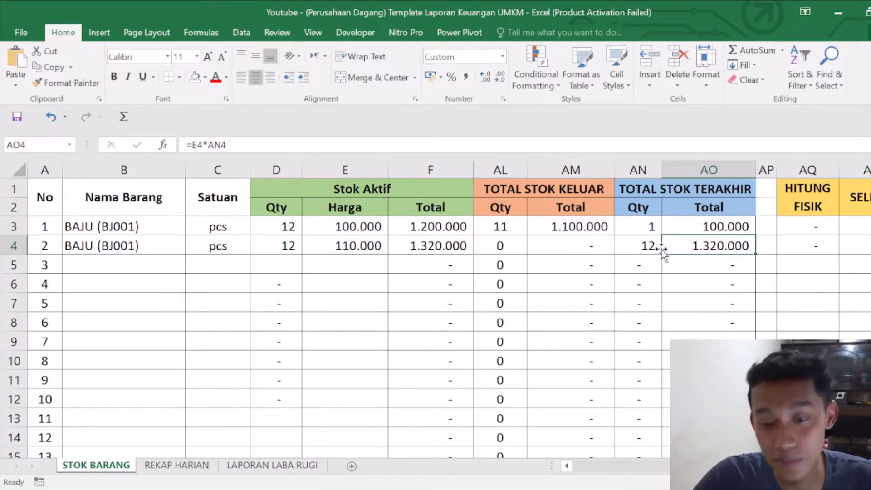
- Review the 31-Okt BJ001 sale in B17 of REKAP HARIAN against the final stock quantities in AN3 and AN4 of STOK BARANG
{"action": "left_click", "coordinate": [171, 467]}
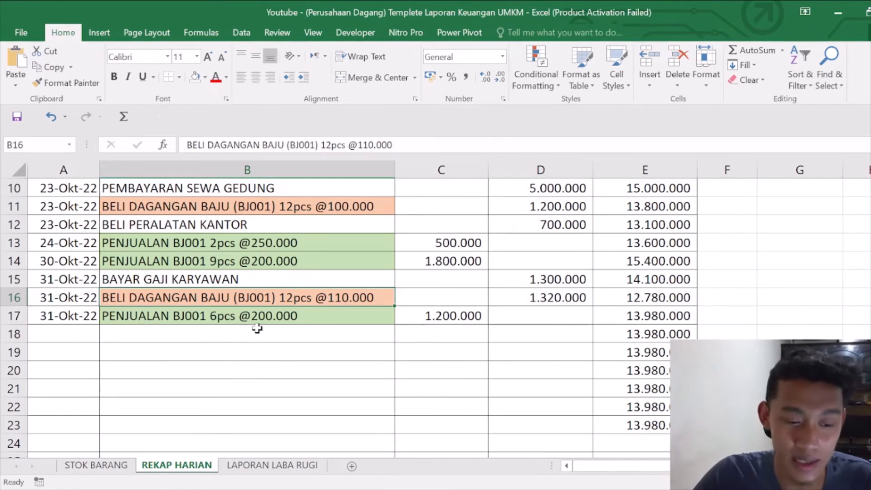
{"action": "left_click_drag", "start_coordinate": [68, 314], "coordinate": [146, 325]}
{"action": "left_click", "coordinate": [162, 316]}
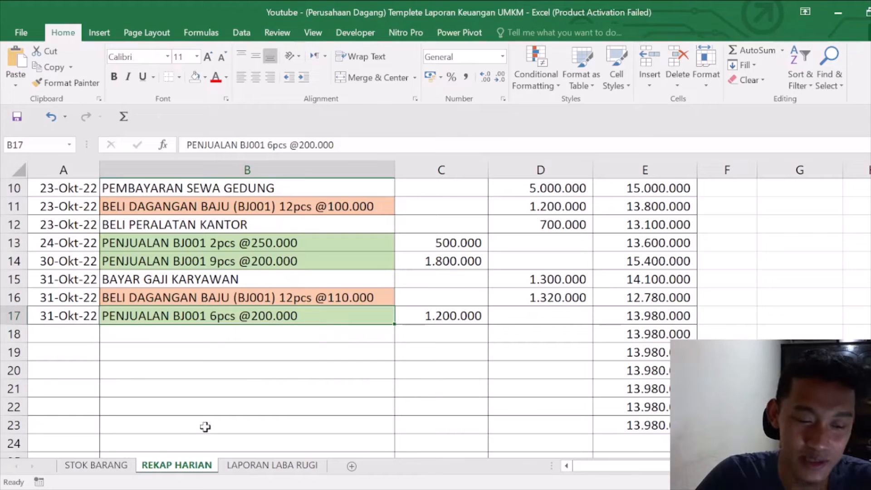
{"action": "left_click", "coordinate": [105, 464]}
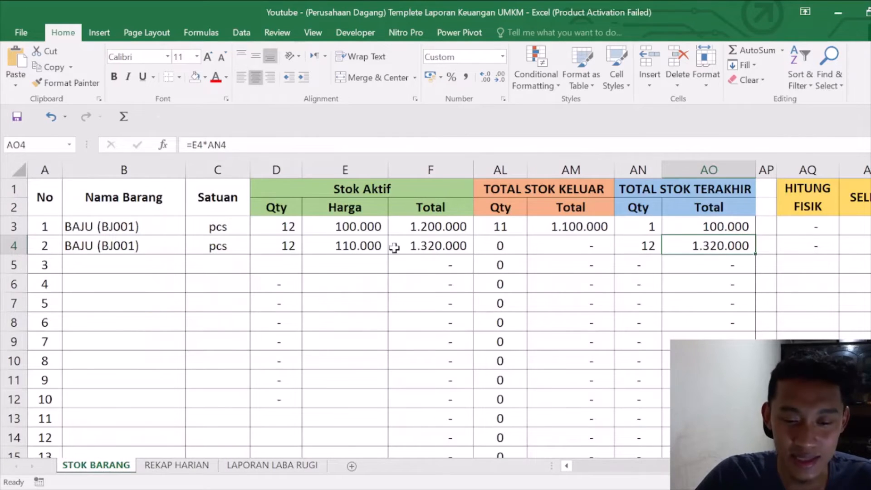
{"action": "left_click", "coordinate": [416, 245]}
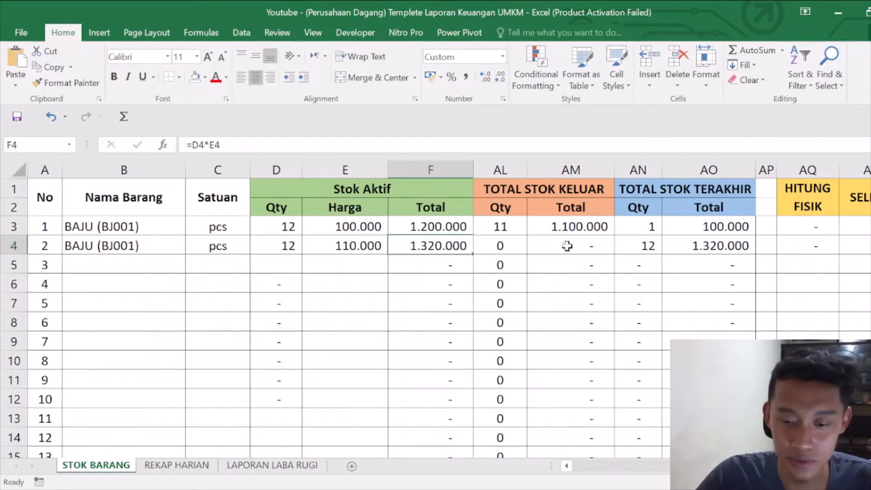
{"action": "left_click_drag", "start_coordinate": [632, 224], "coordinate": [627, 243]}
{"action": "left_click", "coordinate": [644, 226]}
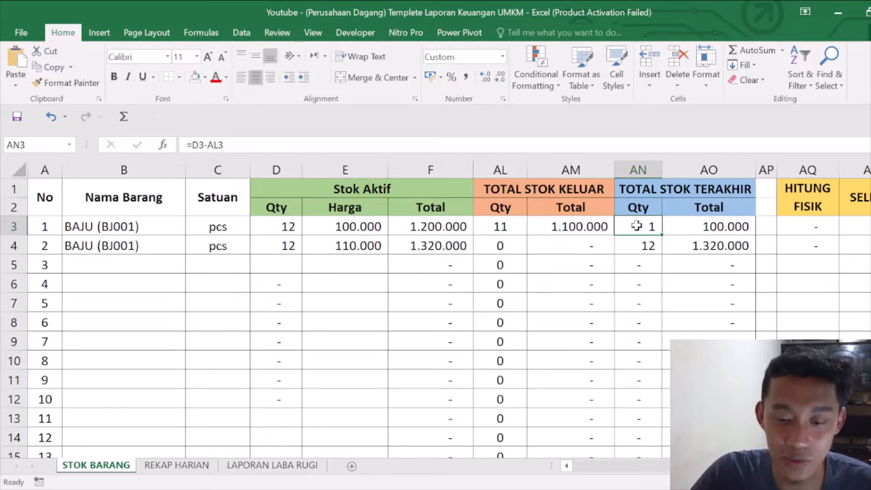
- Record part of the 31-Okt BJ001 sale against the first batch by entering 1 under Stok Keluar day 31 (AK3)
{"action": "scroll", "coordinate": [573, 245], "scroll_direction": "left", "scroll_amount": 1}
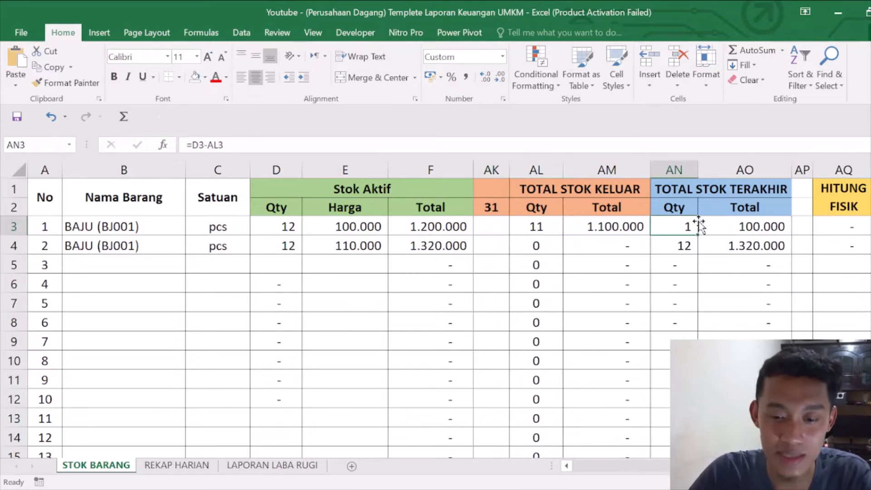
{"action": "key", "text": "Left"}
{"action": "key", "text": "Left"}
{"action": "key", "text": "Left"}
{"action": "key", "text": "Left"}
{"action": "key", "text": "Left"}
{"action": "key", "text": "Left"}
{"action": "key", "text": "Left"}
{"action": "key", "text": "Left"}
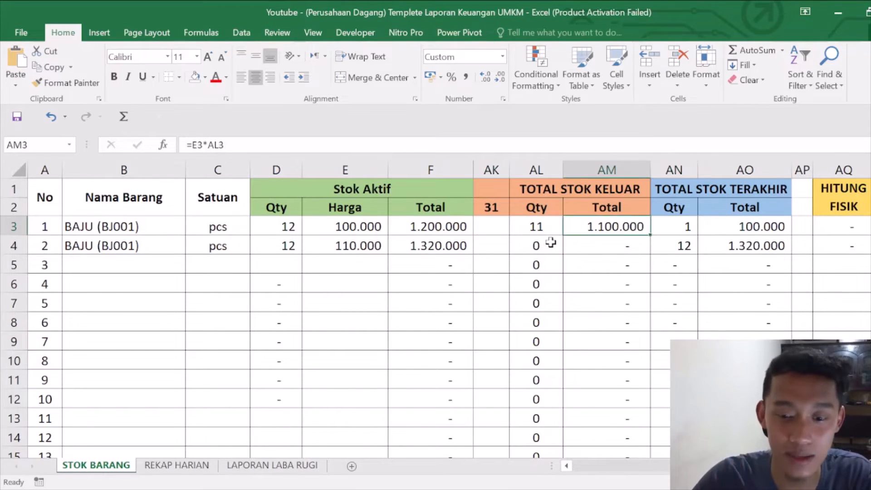
{"action": "left_click", "coordinate": [631, 228]}
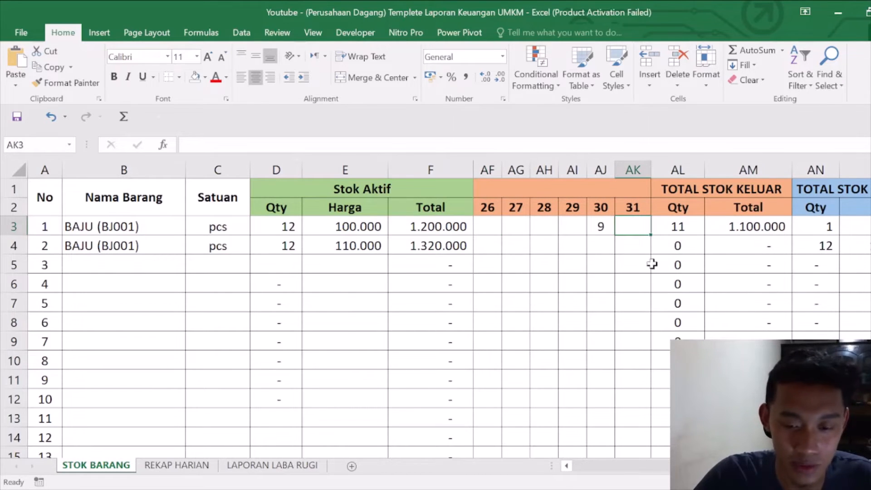
{"action": "type", "text": "1"}
{"action": "key", "text": "Return"}
{"action": "left_click", "coordinate": [634, 227]}
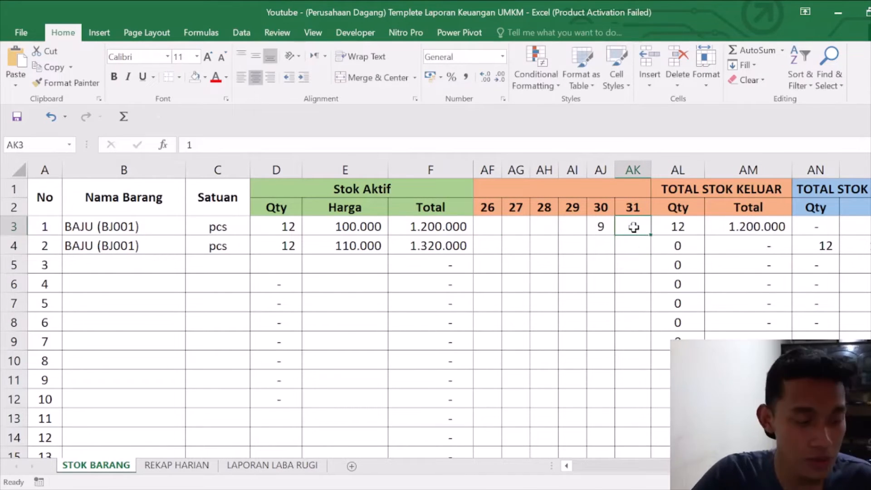
- Examine the first BAJU (BJ001) batch's outgoing totals and its final stock quantity in AN3
{"action": "key", "text": "Right"}
{"action": "key", "text": "Right"}
{"action": "key", "text": "Right"}
{"action": "key", "text": "Right"}
{"action": "key", "text": "Right"}
{"action": "key", "text": "Right"}
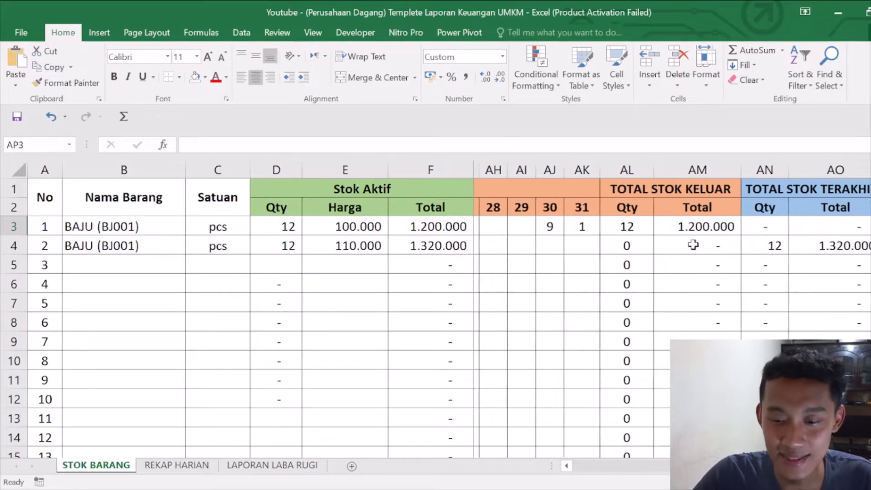
{"action": "left_click", "coordinate": [708, 205]}
{"action": "left_click", "coordinate": [708, 225]}
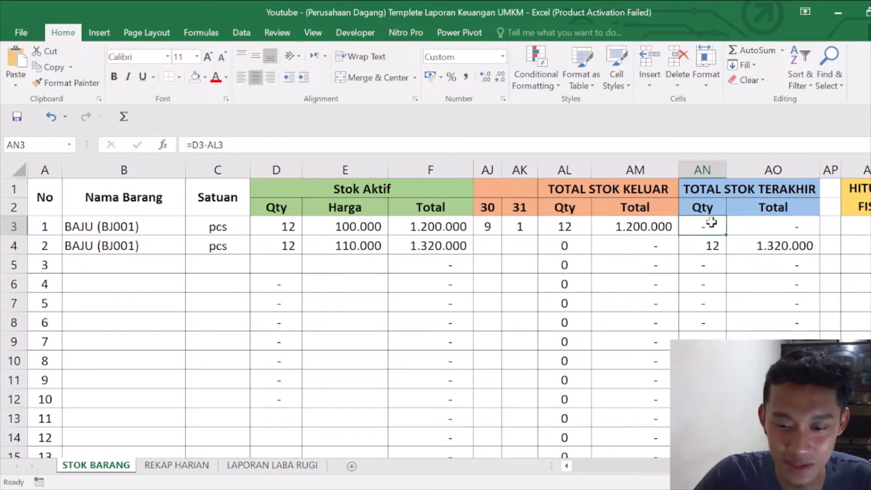
- Trace the first BAJU (BJ001) batch along row 3, from its Stok Aktif through the daily Stok Keluar entries to the outgoing totals
{"action": "left_click_drag", "start_coordinate": [128, 226], "coordinate": [496, 225]}
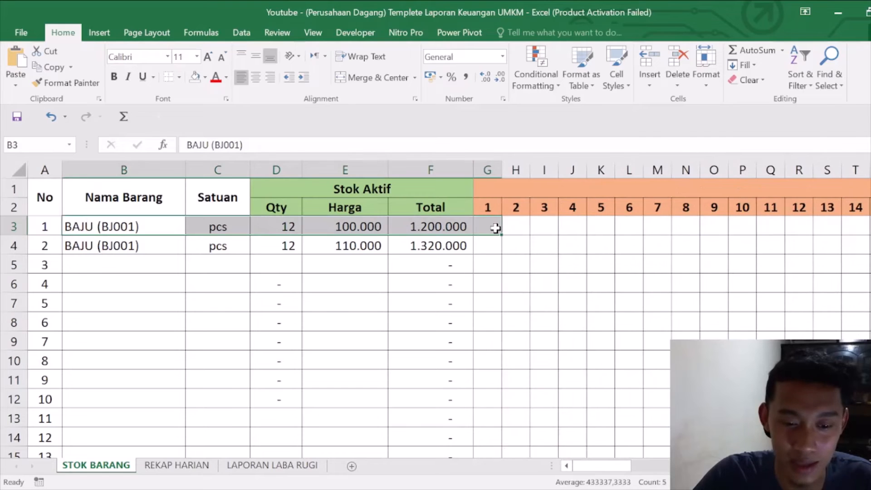
{"action": "left_click", "coordinate": [644, 227]}
{"action": "key", "text": "Right"}
{"action": "key", "text": "Right"}
{"action": "key", "text": "Right"}
{"action": "key", "text": "Right"}
{"action": "key", "text": "Right"}
{"action": "key", "text": "Right"}
{"action": "key", "text": "Right"}
{"action": "key", "text": "Right"}
{"action": "key", "text": "Right"}
{"action": "key", "text": "Right"}
{"action": "key", "text": "Right"}
{"action": "key", "text": "Right"}
{"action": "key", "text": "Right"}
{"action": "key", "text": "Right"}
{"action": "key", "text": "Right"}
{"action": "key", "text": "Right"}
{"action": "key", "text": "Right"}
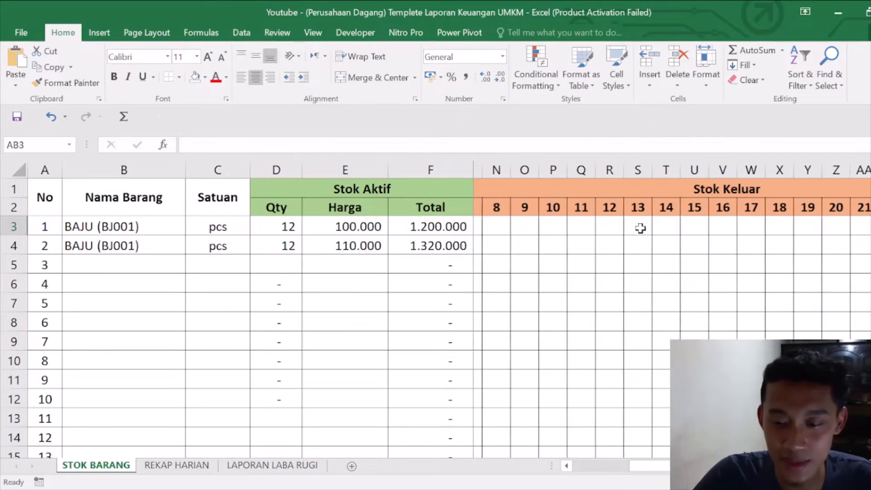
{"action": "key", "text": "Right"}
{"action": "key", "text": "Right"}
{"action": "key", "text": "Right"}
{"action": "key", "text": "Right"}
{"action": "key", "text": "Right"}
{"action": "key", "text": "Right"}
{"action": "key", "text": "Right"}
{"action": "key", "text": "Right"}
{"action": "key", "text": "Right"}
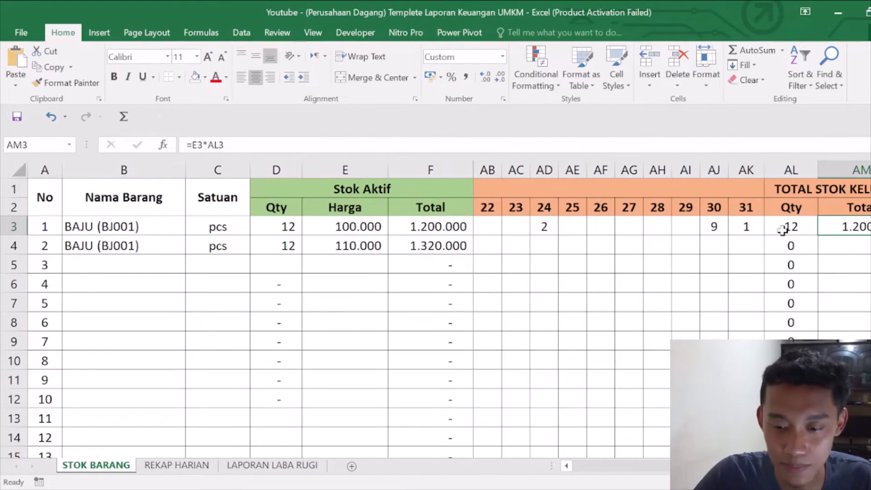
- Compare the Total Stok Terakhir quantities of the two BAJU (BJ001) batches in AN3 and AN4, and check the second batch's item row
{"action": "key", "text": "Right"}
{"action": "key", "text": "Right"}
{"action": "key", "text": "Right"}
{"action": "key", "text": "Right"}
{"action": "key", "text": "Right"}
{"action": "left_click", "coordinate": [641, 225]}
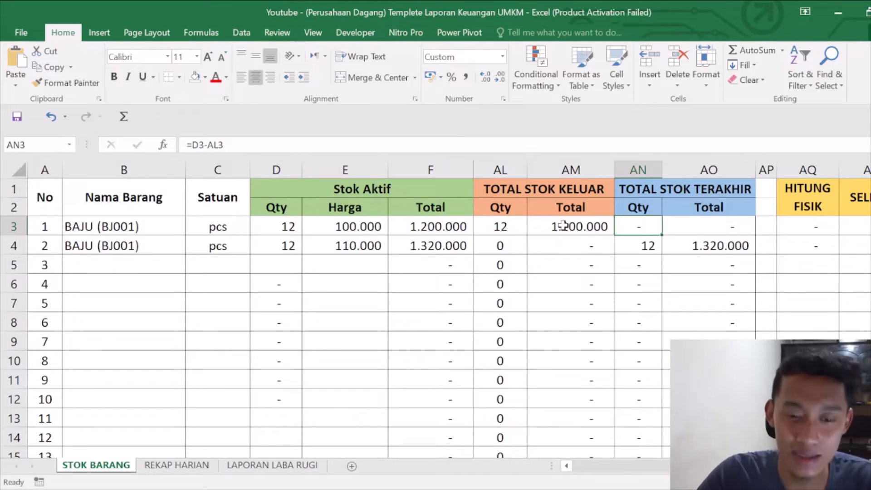
{"action": "left_click_drag", "start_coordinate": [633, 229], "coordinate": [629, 245]}
{"action": "left_click", "coordinate": [630, 228]}
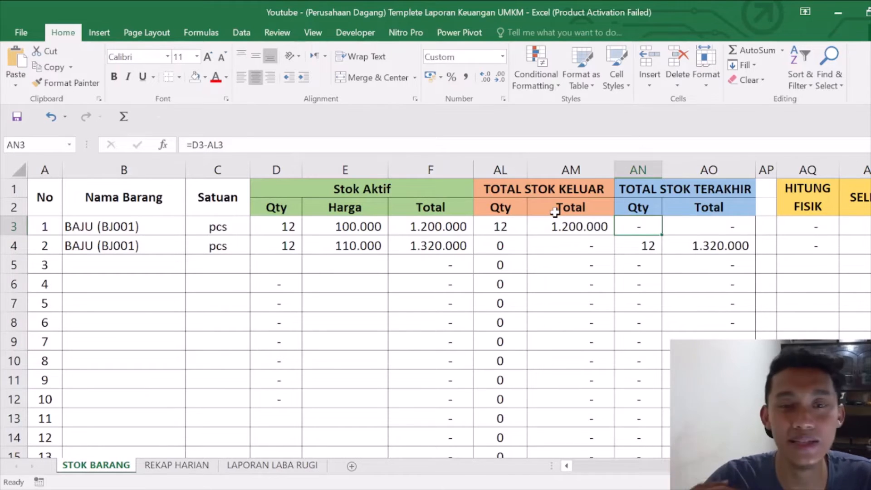
{"action": "left_click", "coordinate": [635, 243]}
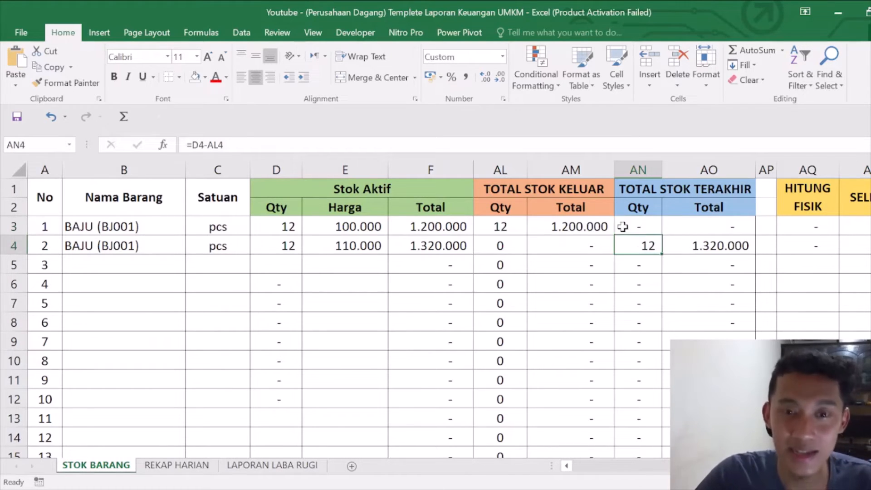
{"action": "left_click", "coordinate": [652, 227]}
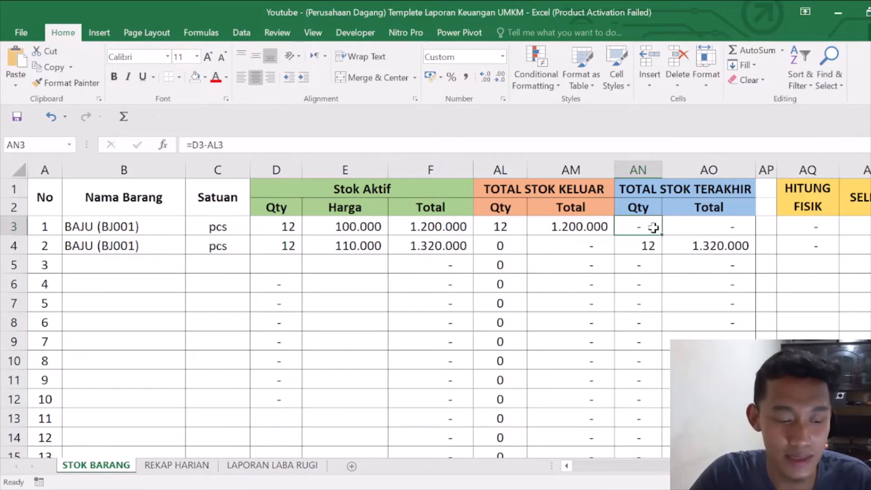
{"action": "left_click", "coordinate": [636, 246]}
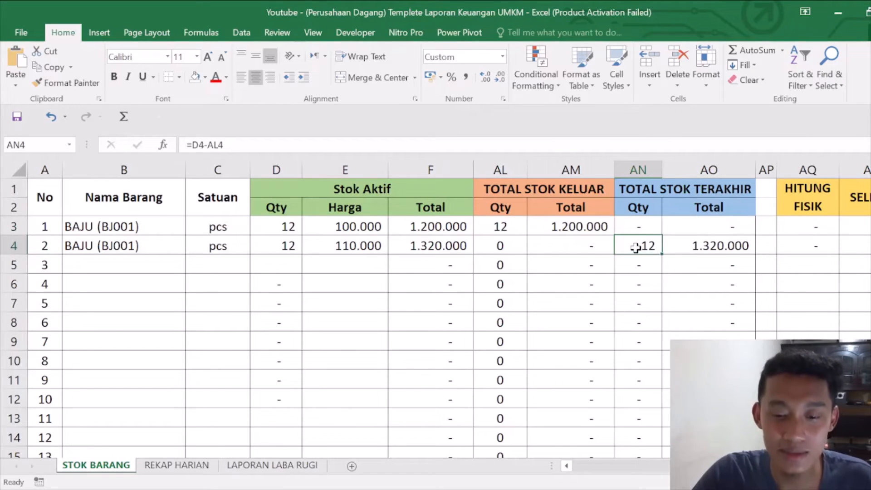
{"action": "left_click", "coordinate": [91, 248]}
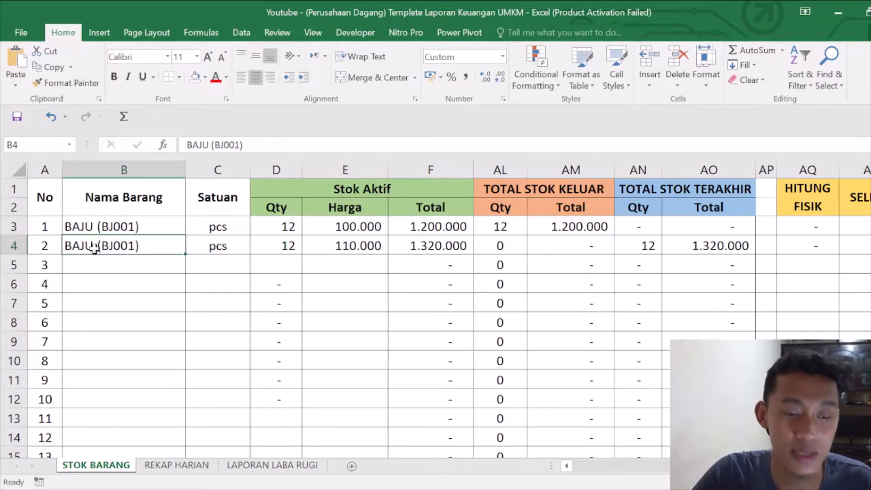
- Check the remaining stock quantity and the outgoing stock total for the two BAJU (BJ001) rows
{"action": "left_click", "coordinate": [639, 237]}
{"action": "left_click", "coordinate": [638, 222]}
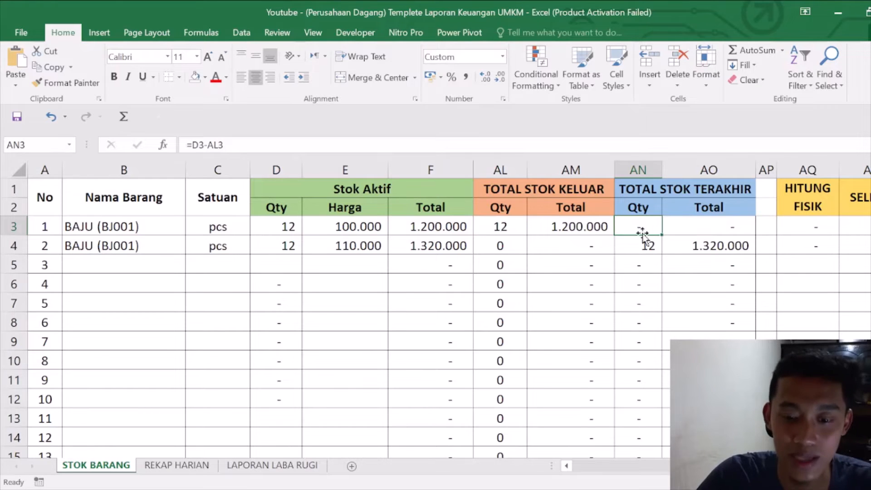
{"action": "left_click", "coordinate": [622, 241]}
{"action": "left_click", "coordinate": [433, 257]}
{"action": "left_click", "coordinate": [534, 246]}
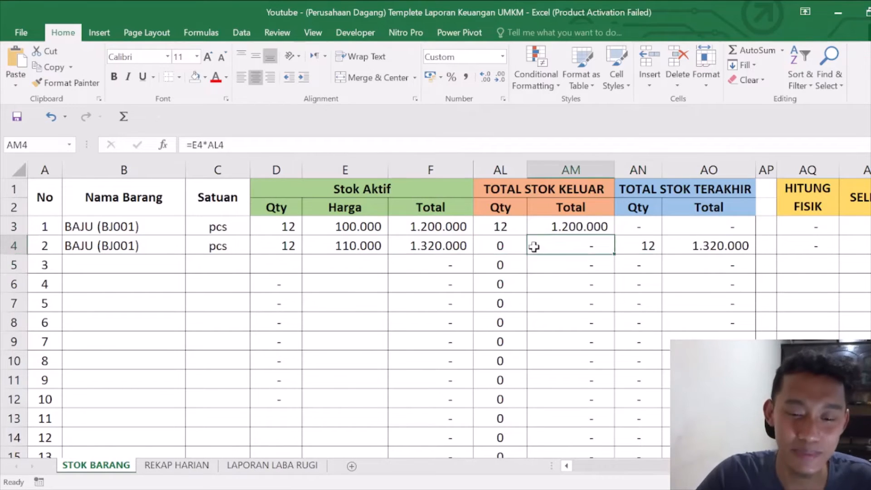
- Enter 5 as the outgoing quantity on day 31 for the second BAJU (BJ001) row, cell AK4
{"action": "key", "text": "Left"}
{"action": "key", "text": "Left"}
{"action": "key", "text": "Left"}
{"action": "key", "text": "Left"}
{"action": "key", "text": "Left"}
{"action": "key", "text": "Left"}
{"action": "key", "text": "Left"}
{"action": "key", "text": "Left"}
{"action": "key", "text": "Left"}
{"action": "key", "text": "Left"}
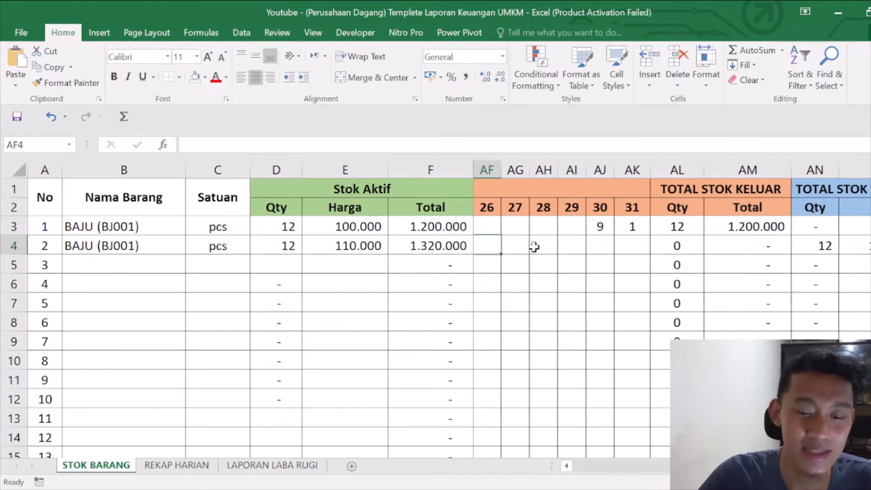
{"action": "left_click_drag", "start_coordinate": [111, 244], "coordinate": [383, 243]}
{"action": "left_click", "coordinate": [408, 248]}
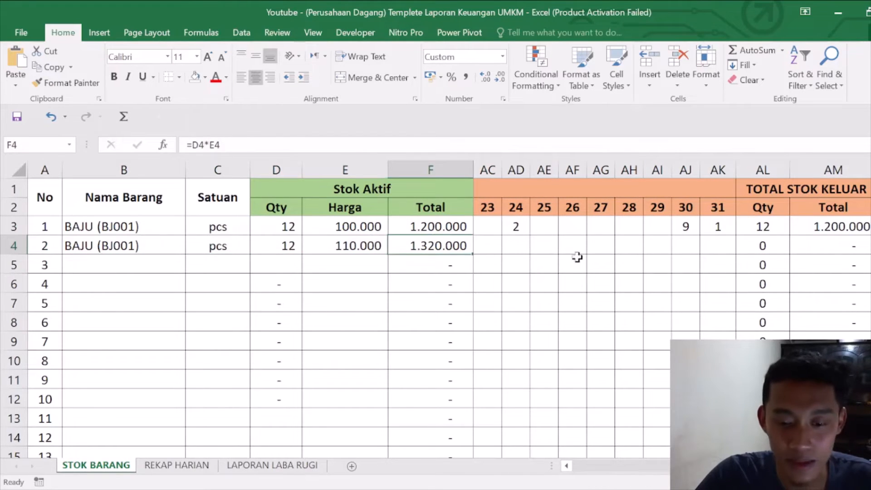
{"action": "left_click", "coordinate": [613, 251]}
{"action": "left_click", "coordinate": [703, 245]}
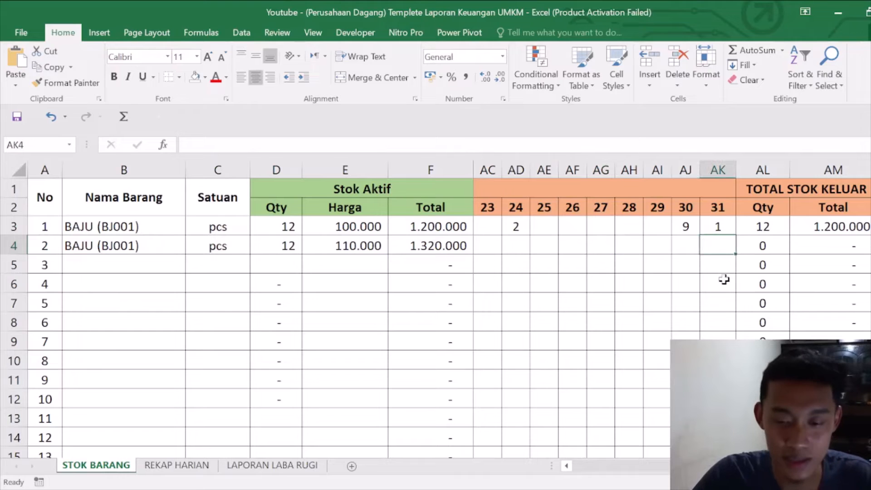
{"action": "type", "text": "5"}
{"action": "key", "text": "Tab"}
- Review the outgoing total and remaining quantity calculated for the second BAJU (BJ001) row
{"action": "key", "text": "Tab"}
{"action": "key", "text": "Tab"}
{"action": "key", "text": "Tab"}
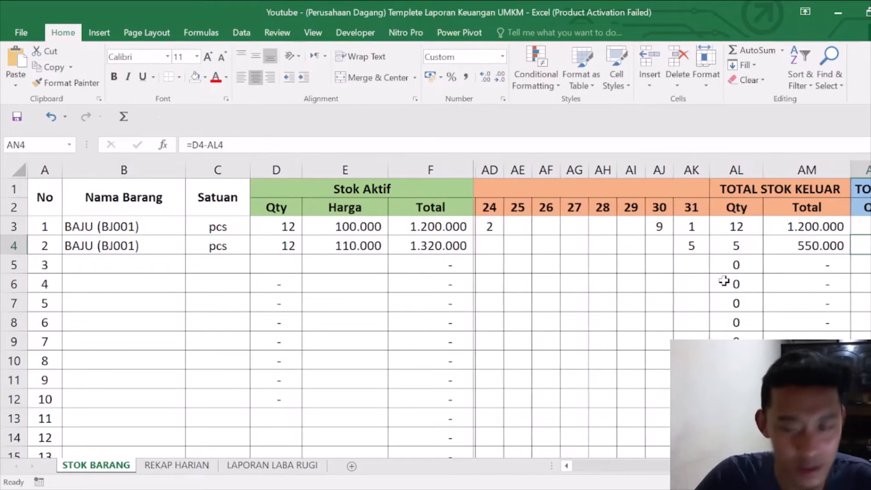
{"action": "key", "text": "Tab"}
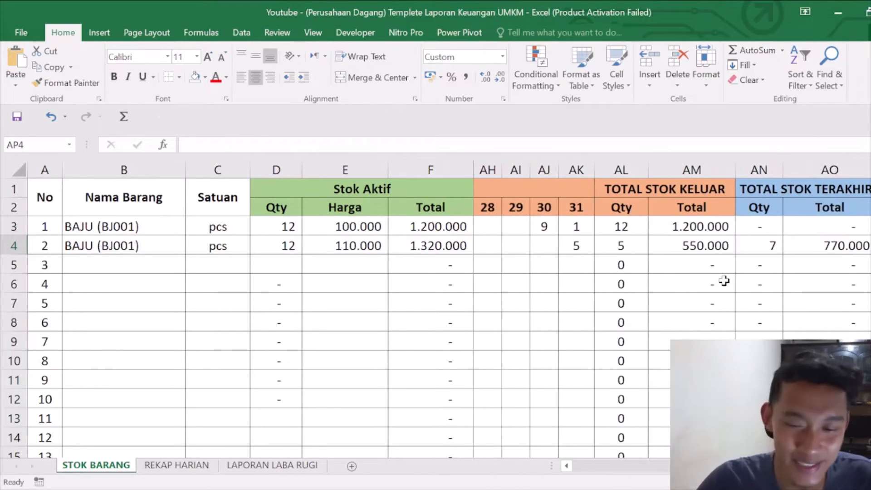
{"action": "key", "text": "Tab"}
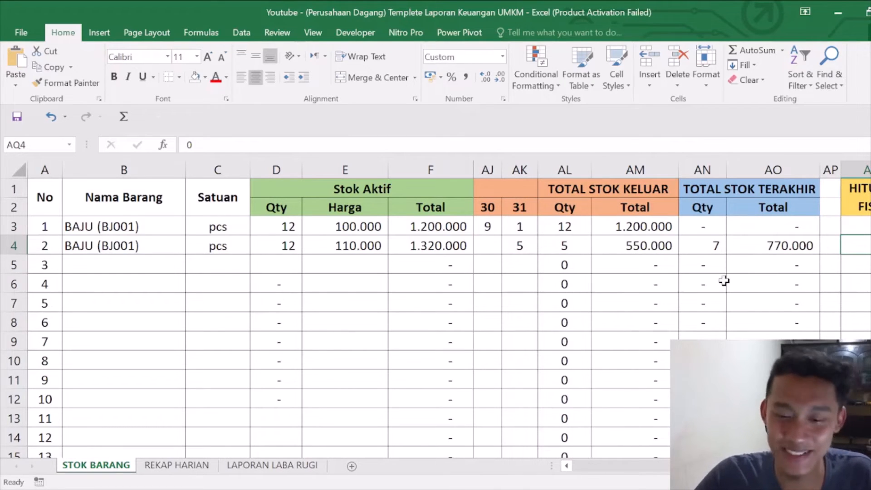
{"action": "key", "text": "Tab"}
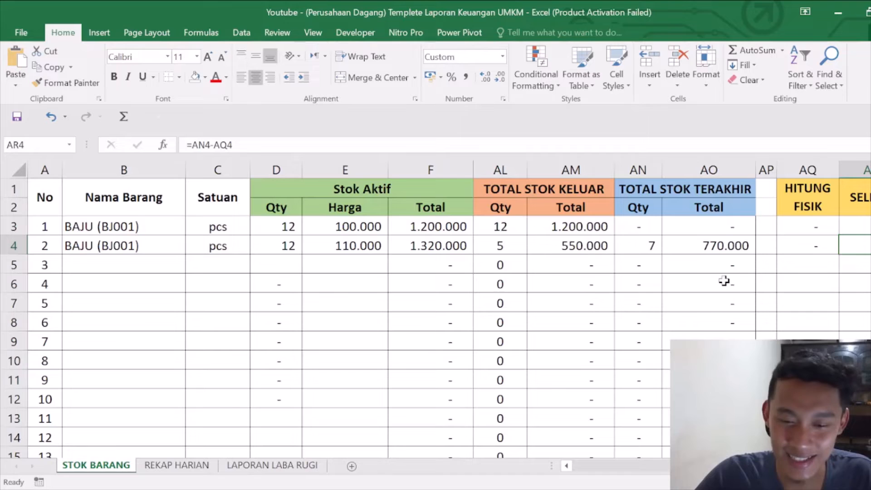
{"action": "left_click", "coordinate": [592, 246]}
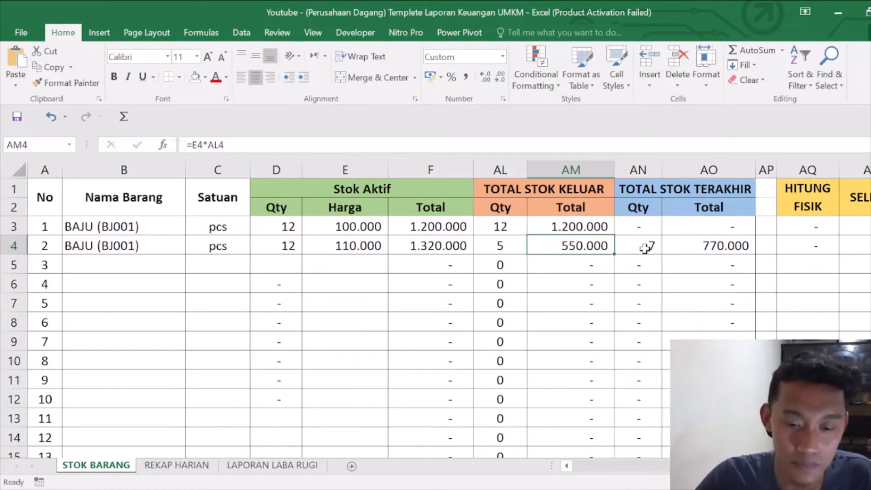
{"action": "left_click", "coordinate": [644, 248]}
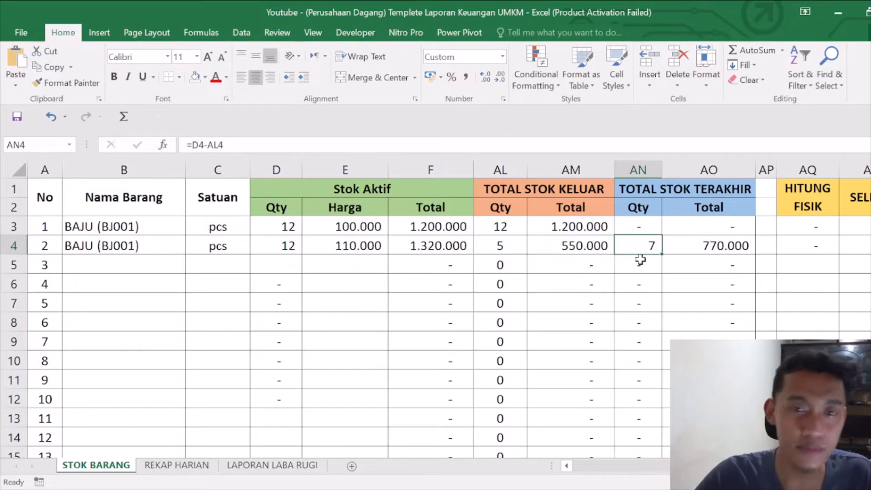
- Examine row 4's outgoing quantity, physical count, difference, and the quantity and value of the remaining stock
{"action": "key", "text": "Right"}
{"action": "key", "text": "Right"}
{"action": "key", "text": "Right"}
{"action": "key", "text": "Right"}
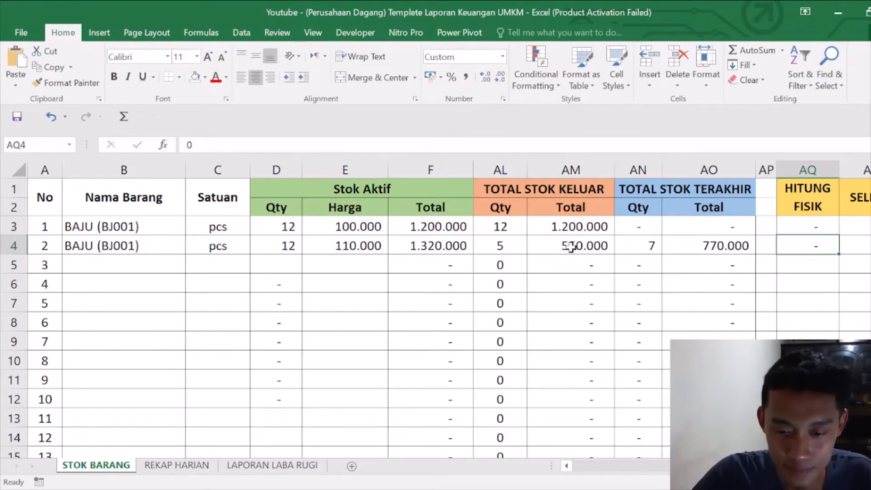
{"action": "left_click", "coordinate": [495, 248]}
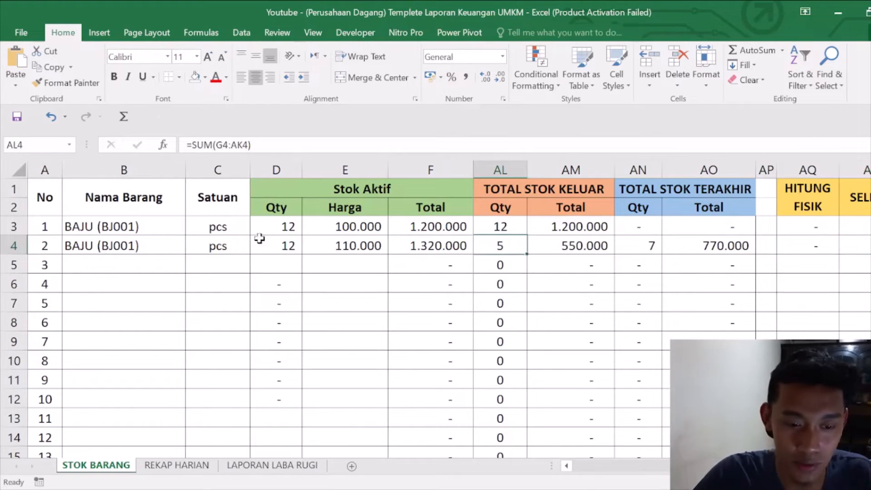
{"action": "key", "text": "Right"}
{"action": "key", "text": "Right"}
{"action": "key", "text": "Right"}
{"action": "key", "text": "Right"}
{"action": "key", "text": "Right"}
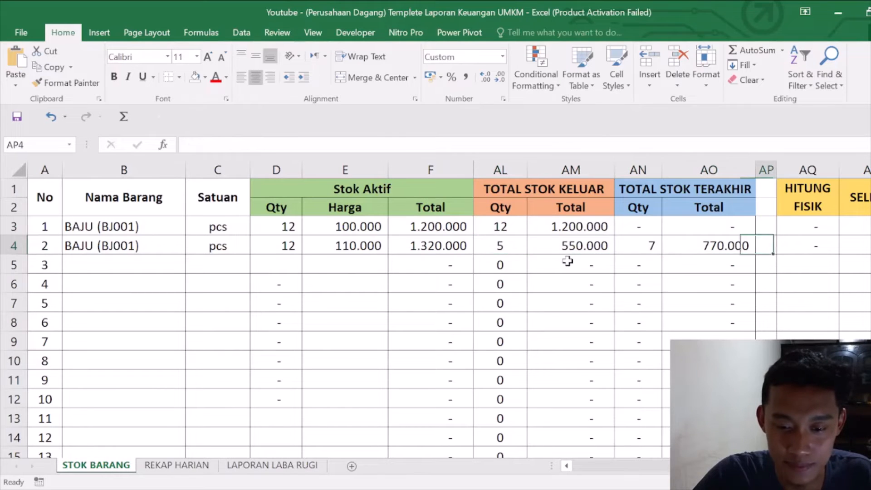
{"action": "key", "text": "Right"}
{"action": "key", "text": "Right"}
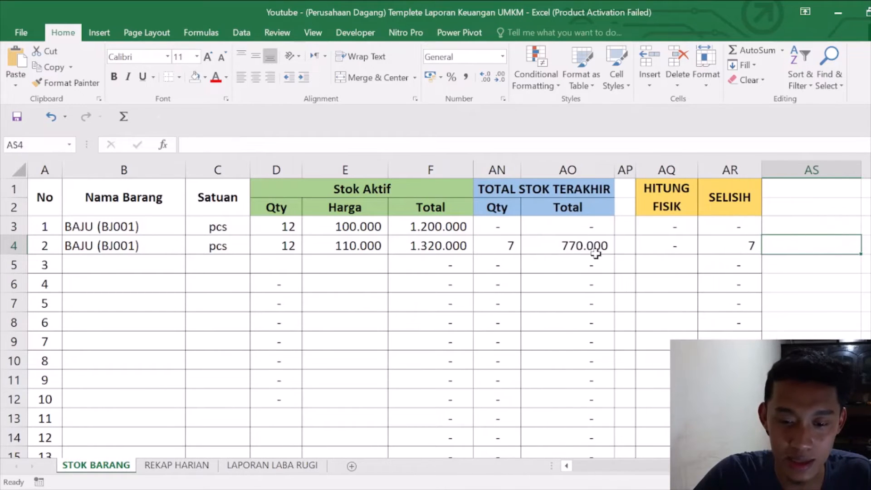
{"action": "left_click", "coordinate": [507, 243]}
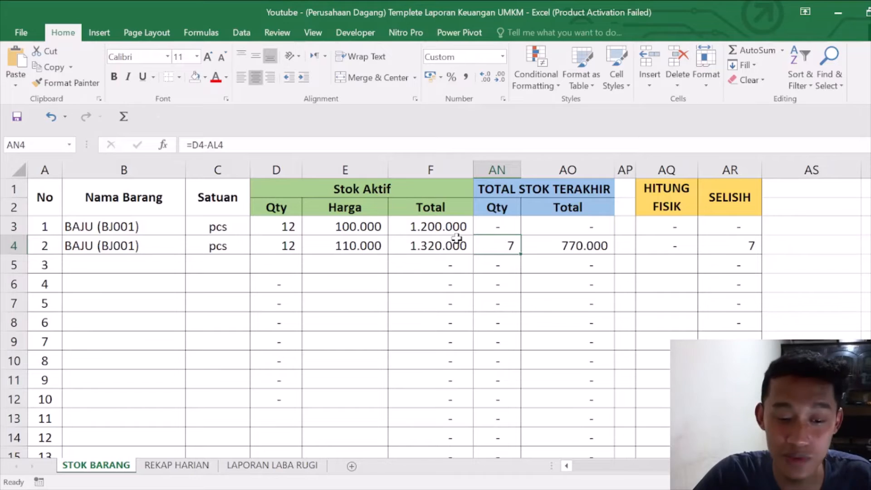
{"action": "left_click", "coordinate": [549, 247]}
{"action": "left_click", "coordinate": [513, 247]}
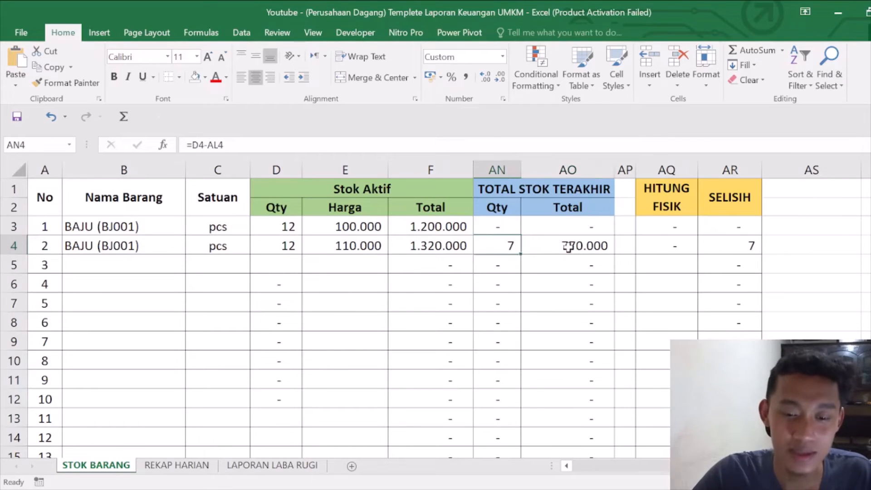
{"action": "left_click", "coordinate": [572, 248]}
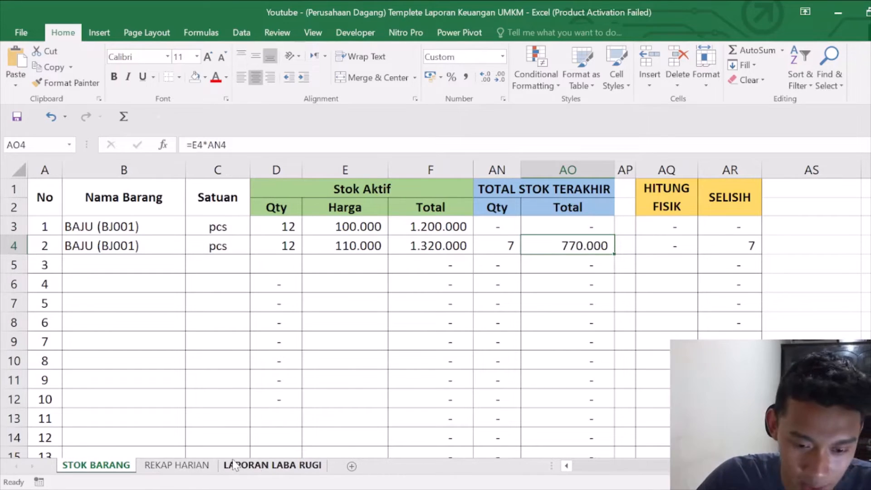
- Open the REKAP HARIAN sheet and review the income amounts of the BJ001 sales entries
{"action": "left_click", "coordinate": [196, 471]}
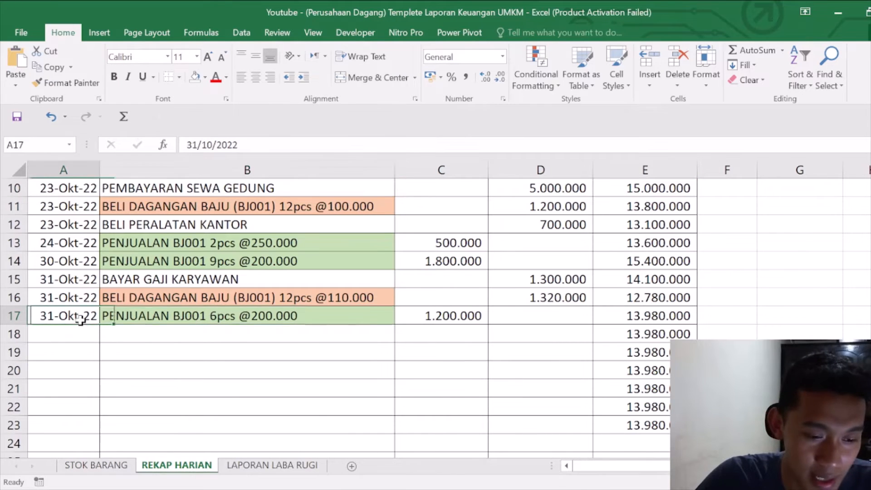
{"action": "left_click_drag", "start_coordinate": [77, 317], "coordinate": [318, 317]}
{"action": "left_click", "coordinate": [443, 317]}
{"action": "left_click", "coordinate": [464, 296]}
{"action": "left_click", "coordinate": [466, 265]}
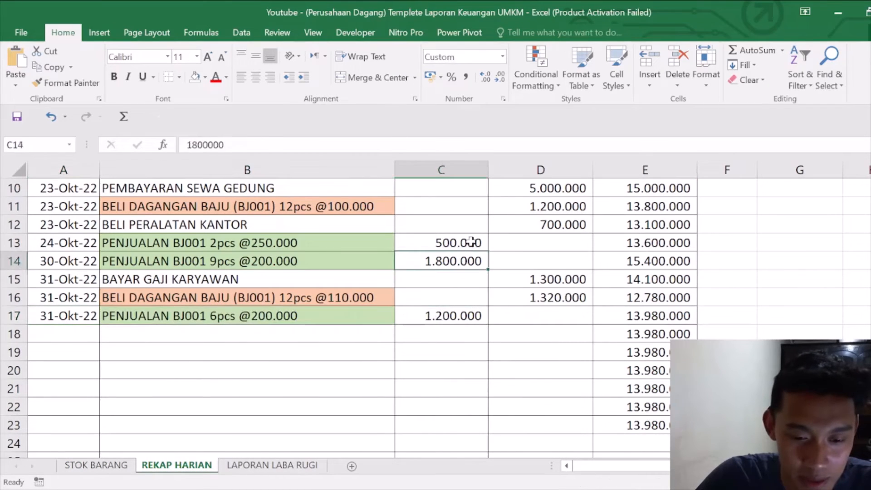
{"action": "left_click", "coordinate": [472, 241]}
- Compare the BJ001 purchase and sale entries in rows 11 to 17 of the daily recap
{"action": "scroll", "coordinate": [472, 282], "scroll_direction": "up", "scroll_amount": 2}
{"action": "scroll", "coordinate": [378, 306], "scroll_direction": "down", "scroll_amount": 1}
{"action": "left_click", "coordinate": [283, 314]}
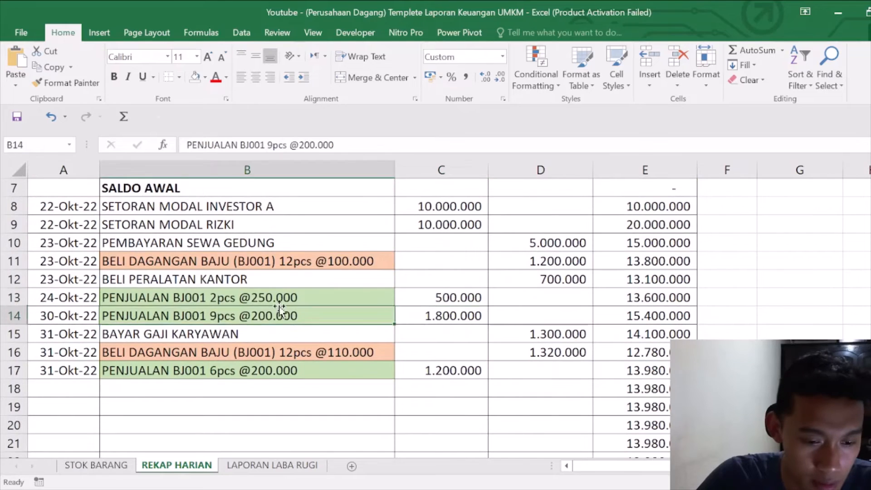
{"action": "left_click", "coordinate": [279, 299]}
{"action": "left_click", "coordinate": [282, 266]}
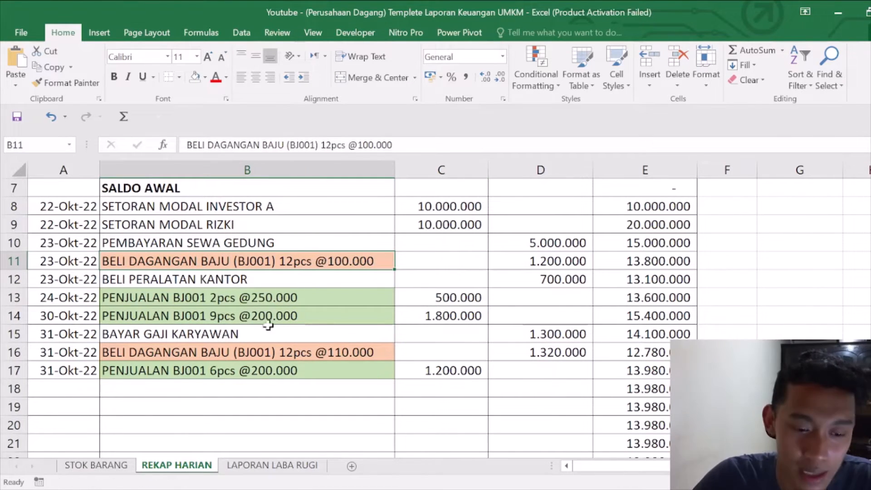
{"action": "left_click", "coordinate": [263, 352]}
{"action": "left_click", "coordinate": [261, 368]}
{"action": "left_click", "coordinate": [274, 265]}
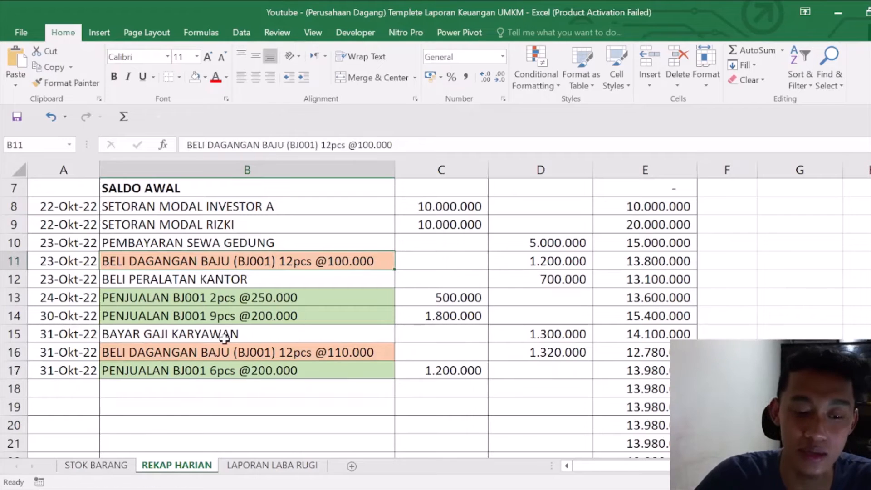
{"action": "left_click", "coordinate": [107, 466]}
{"action": "left_click", "coordinate": [155, 466]}
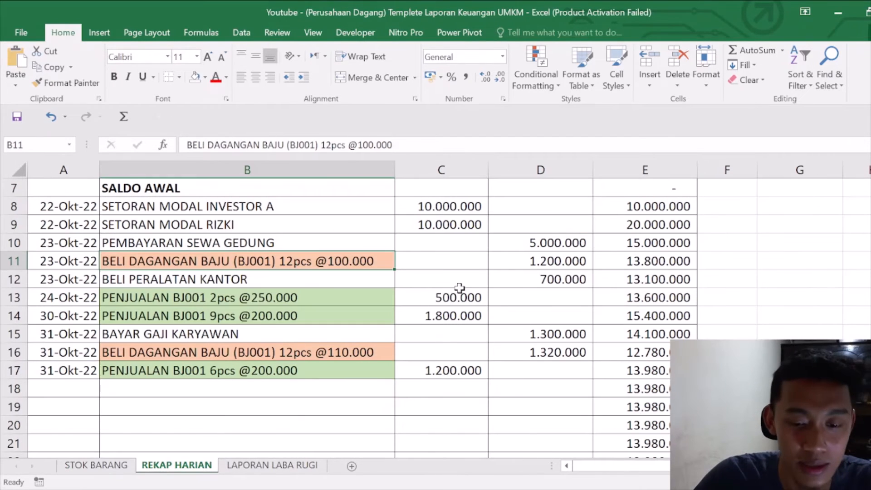
- Label cell F11 "barang masuk" and widen column F to fit the text
{"action": "left_click", "coordinate": [738, 262]}
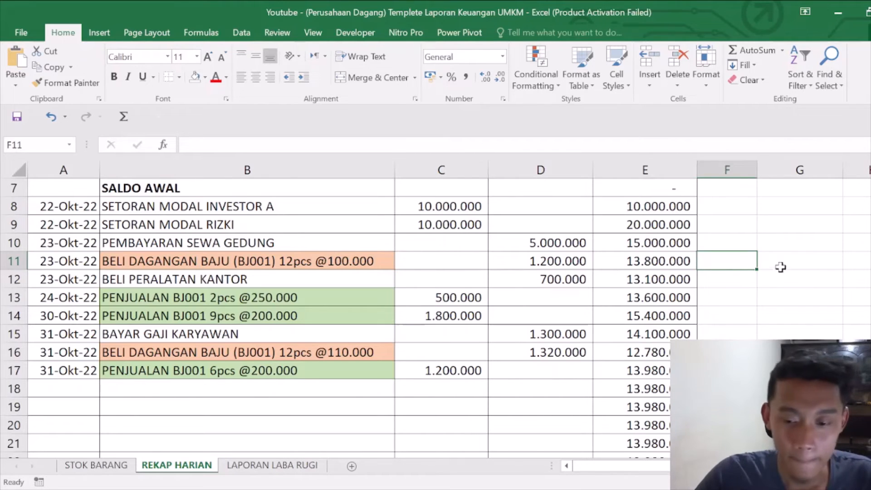
{"action": "left_click", "coordinate": [780, 264]}
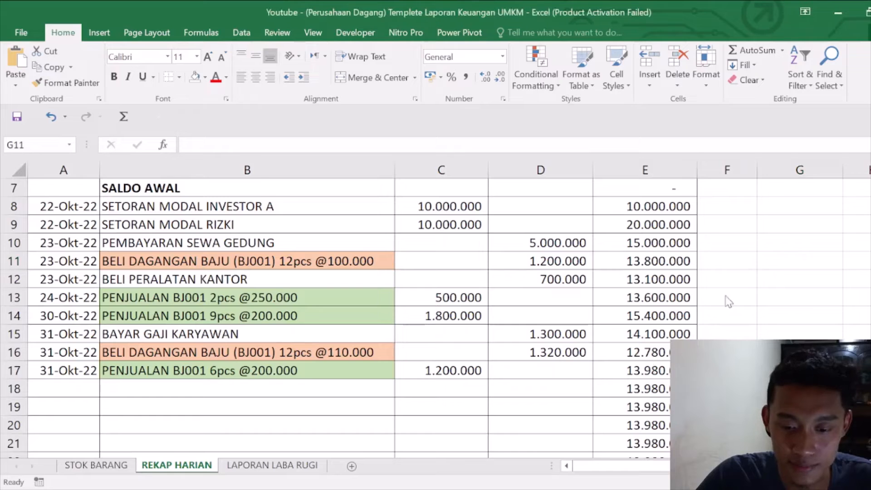
{"action": "left_click", "coordinate": [734, 260]}
{"action": "type", "text": "barang"}
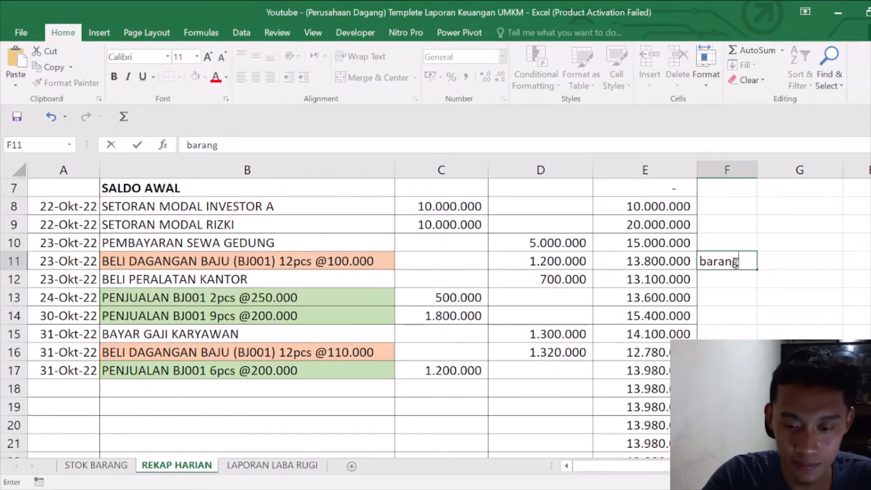
{"action": "type", "text": " masuk"}
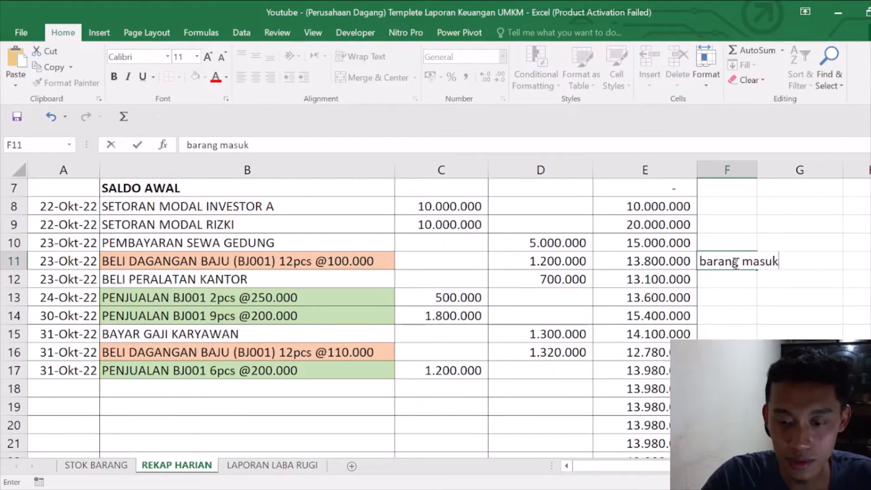
{"action": "key", "text": "Tab"}
{"action": "left_click_drag", "start_coordinate": [758, 172], "coordinate": [784, 169]}
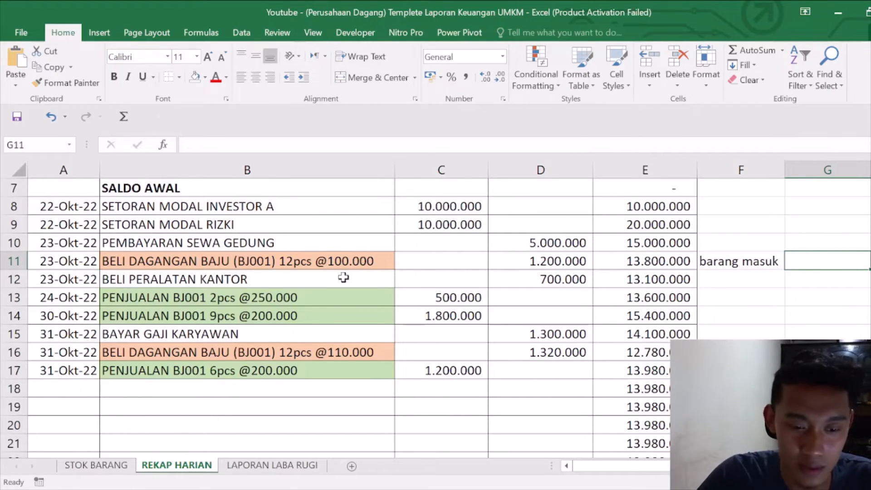
- Enter the two BJ001 purchase quantities, 12 in G11 and 12 in G12
{"action": "type", "text": "12"}
{"action": "left_click", "coordinate": [288, 268]}
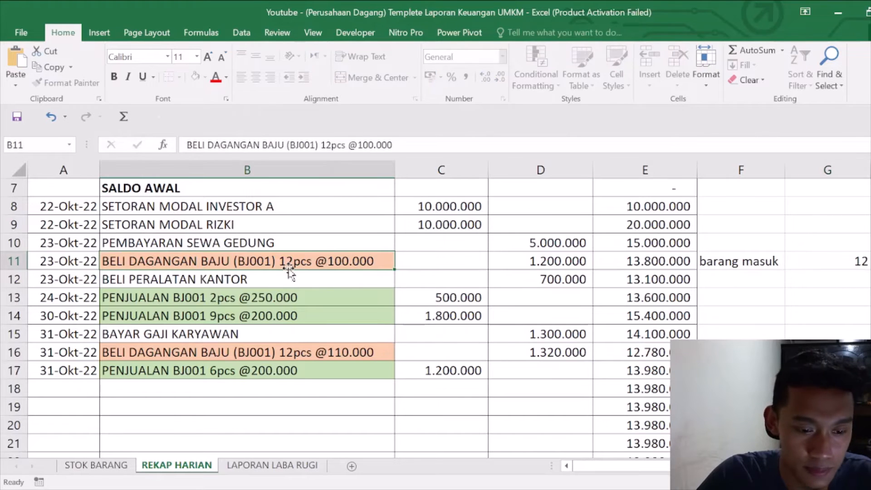
{"action": "left_click", "coordinate": [815, 282]}
{"action": "left_click", "coordinate": [248, 358]}
{"action": "left_click", "coordinate": [848, 278]}
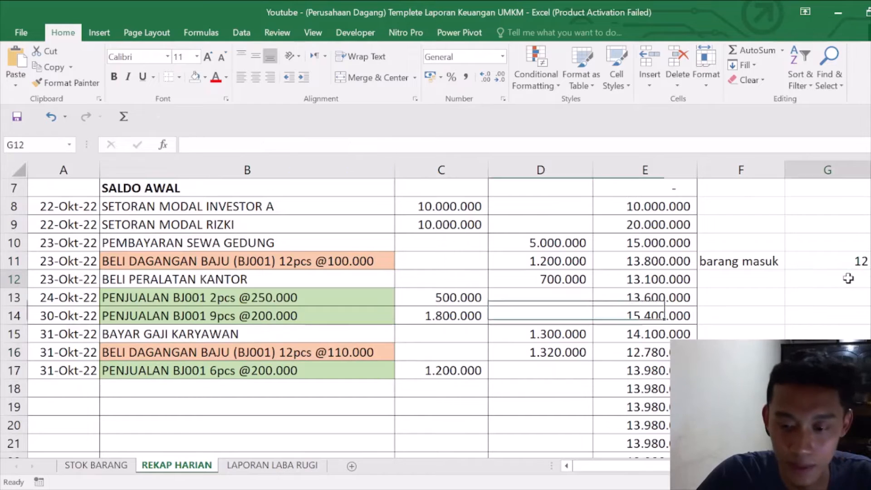
{"action": "type", "text": "12"}
{"action": "key", "text": "Return"}
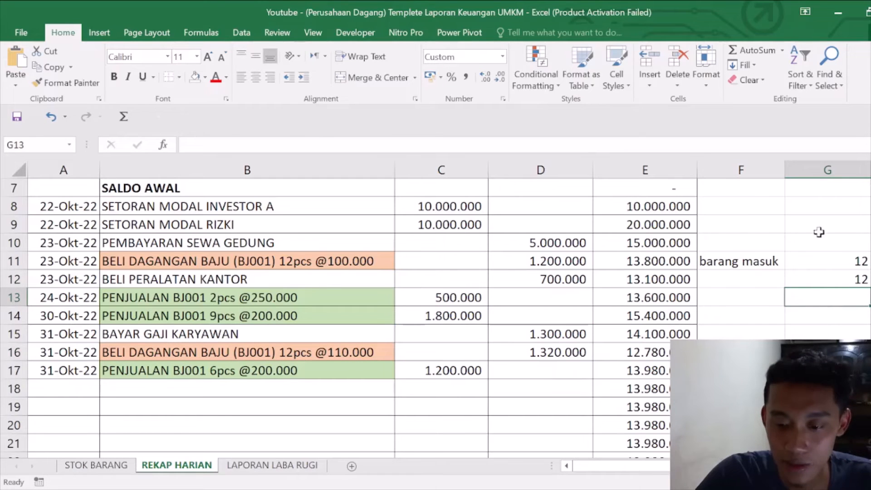
- Total the incoming quantities in cell G13 with AutoSum
{"action": "left_click", "coordinate": [753, 50]}
{"action": "key", "text": "Return"}
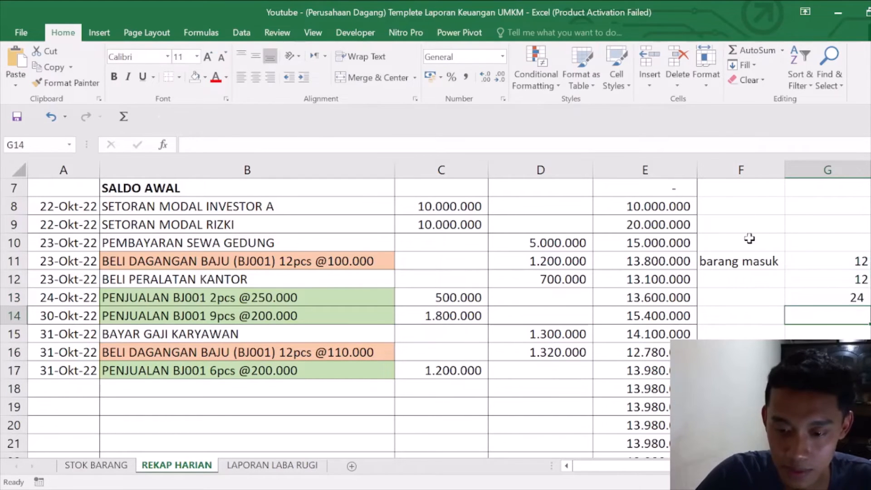
{"action": "left_click", "coordinate": [809, 278]}
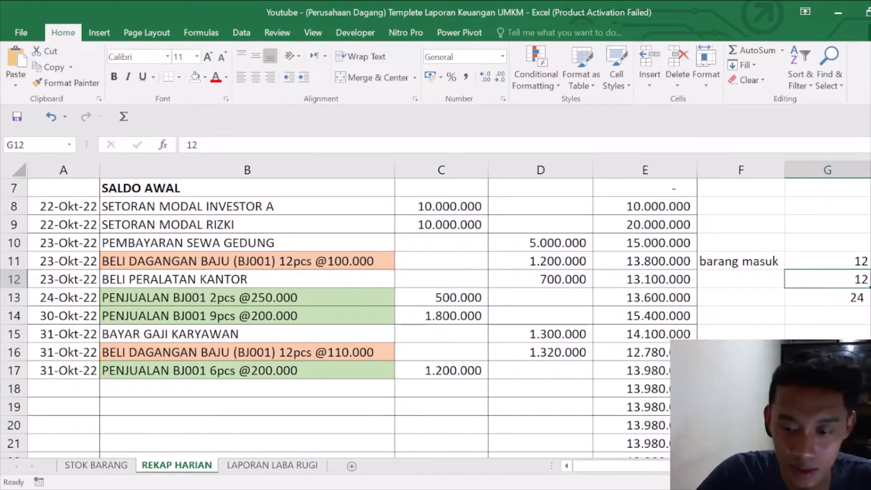
{"action": "left_click", "coordinate": [731, 331]}
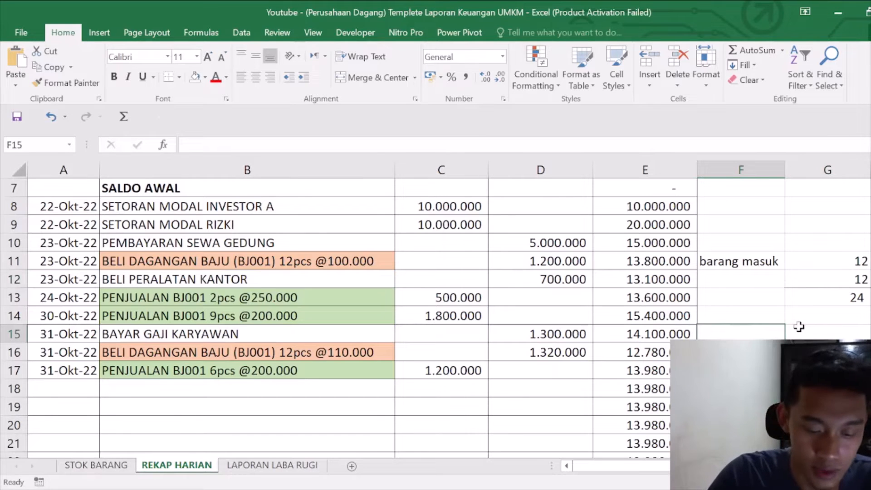
- Label cell F15 "barang keluar" and enter the BJ001 sale quantities 2, 9 and 6 in G15 to G17
{"action": "type", "text": "barang keluar"}
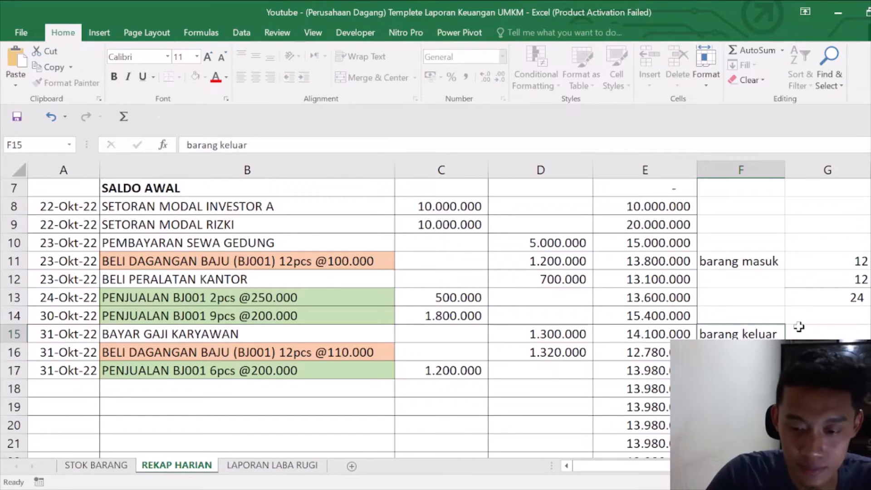
{"action": "left_click", "coordinate": [798, 327]}
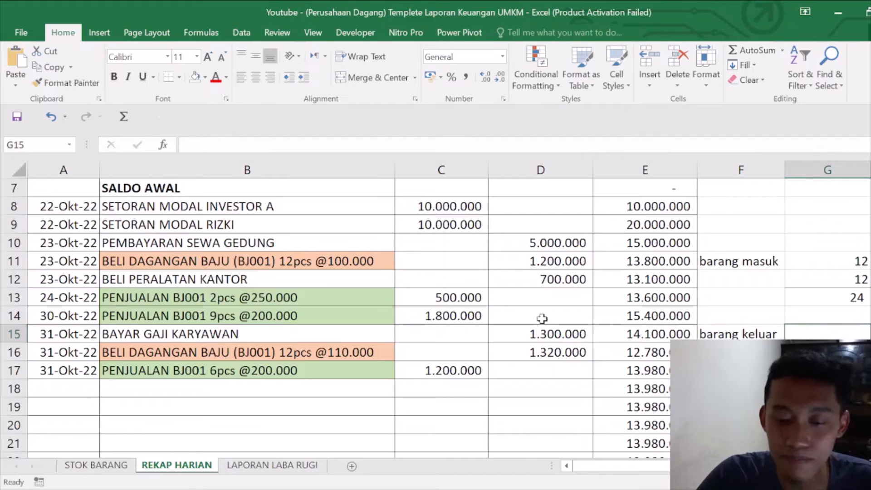
{"action": "left_click", "coordinate": [198, 297]}
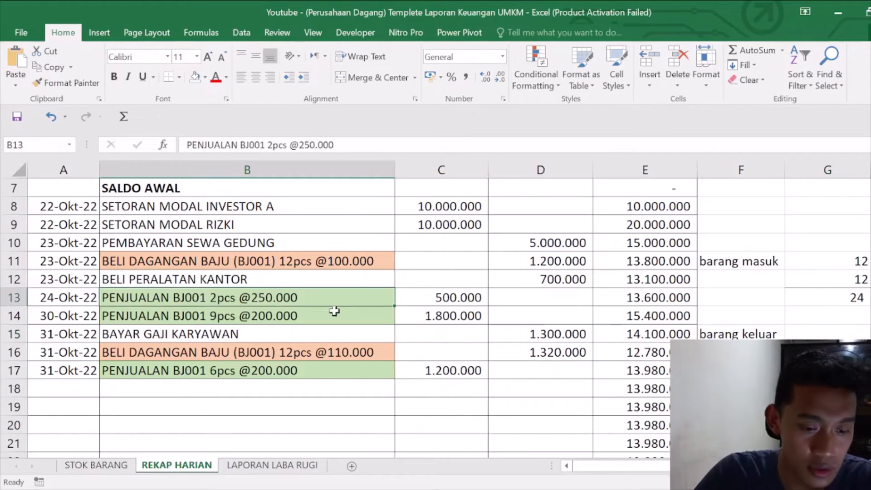
{"action": "left_click", "coordinate": [828, 334]}
{"action": "type", "text": "2"}
{"action": "key", "text": "Return"}
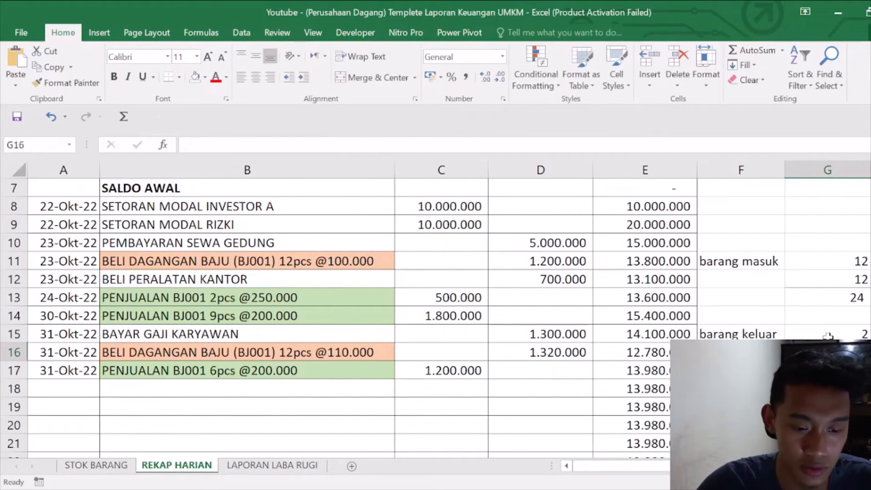
{"action": "key", "text": "Return"}
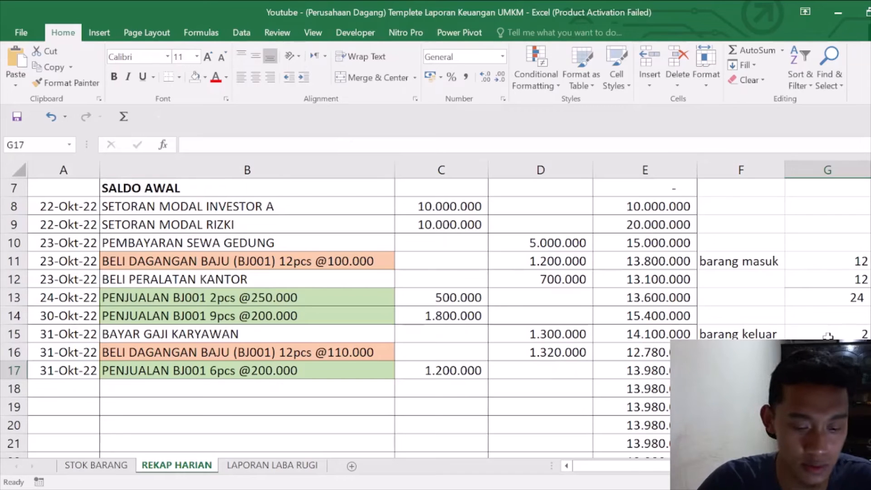
{"action": "type", "text": "6"}
{"action": "key", "text": "Return"}
{"action": "key", "text": "Up"}
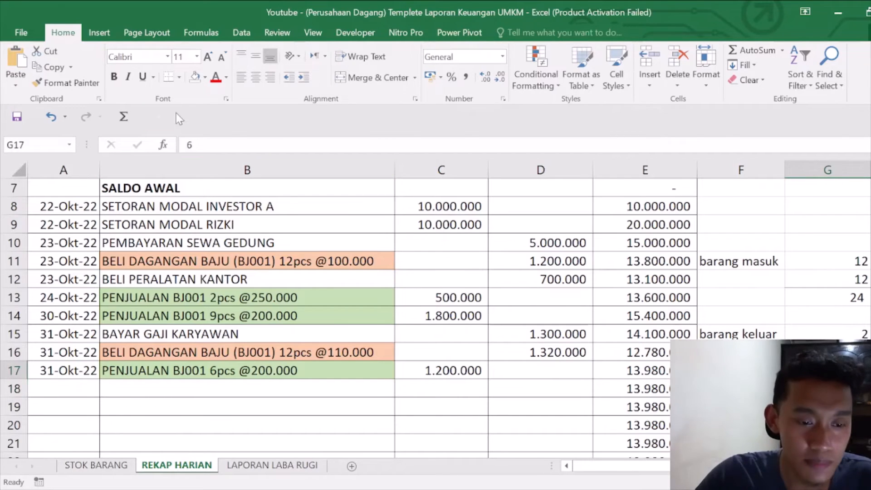
- Total the outgoing quantities G15:G17 in cell G18 with AutoSum
{"action": "key", "text": "Return"}
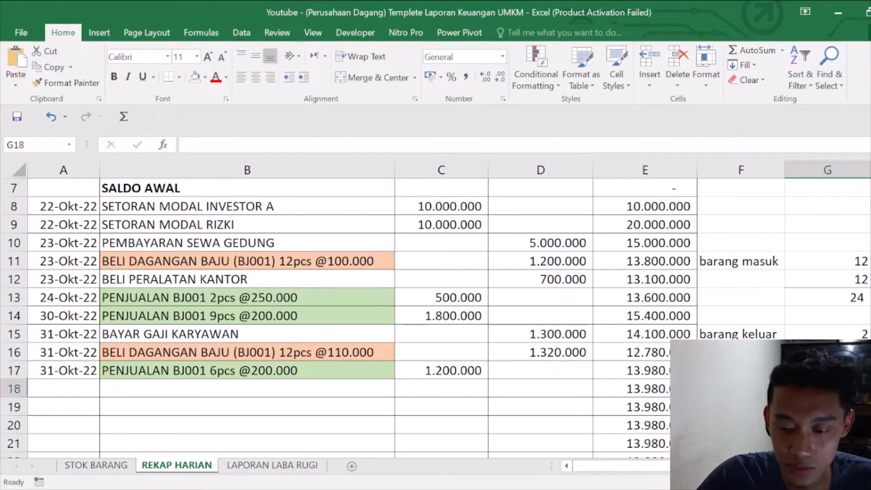
{"action": "left_click", "coordinate": [753, 50]}
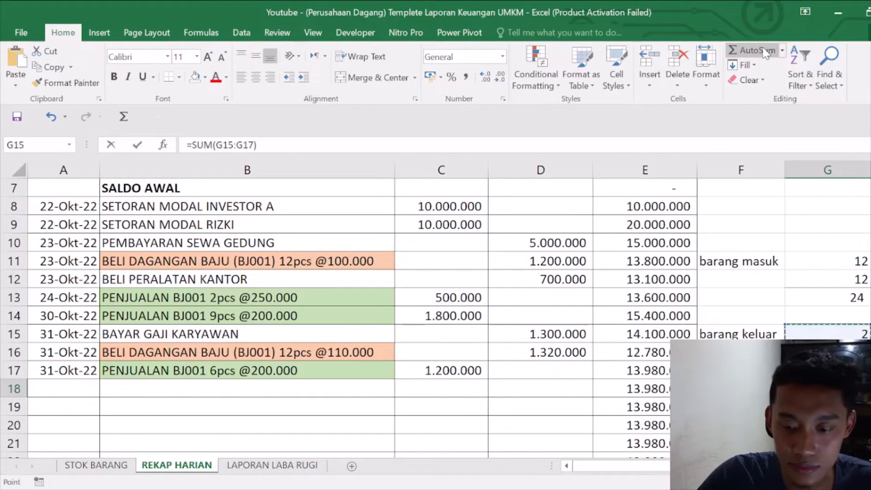
{"action": "key", "text": "Return"}
- Label cell F20 "sisa barang" and calculate the remaining stock in G20 with =G13-G18
{"action": "scroll", "coordinate": [436, 318], "scroll_direction": "down", "scroll_amount": 1}
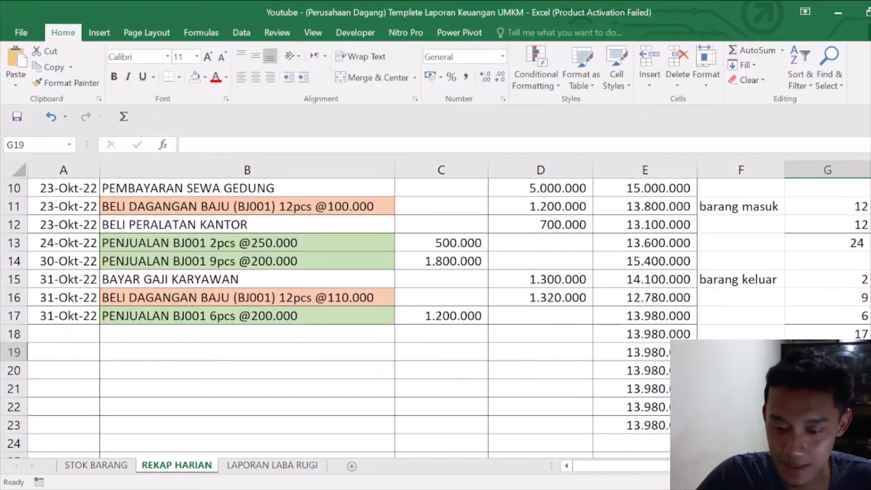
{"action": "left_click", "coordinate": [741, 370]}
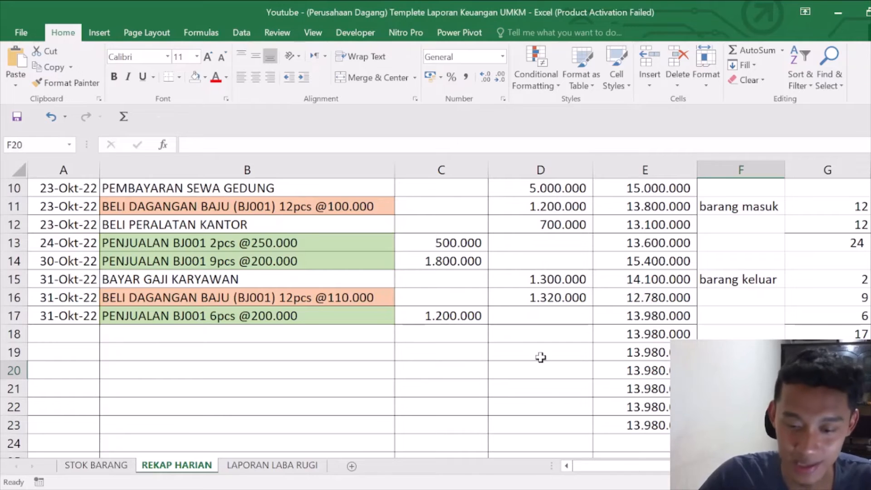
{"action": "type", "text": "sisa barang"}
{"action": "key", "text": "Tab"}
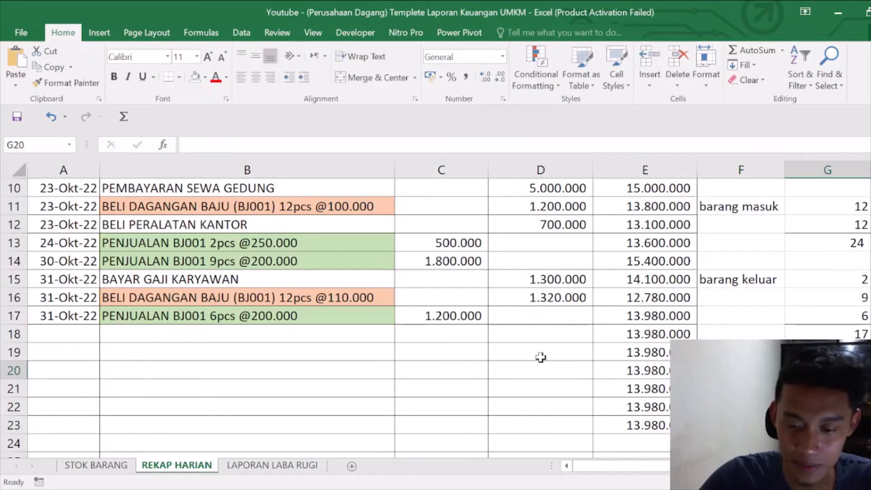
{"action": "type", "text": "="}
{"action": "left_click", "coordinate": [849, 238]}
{"action": "type", "text": "-"}
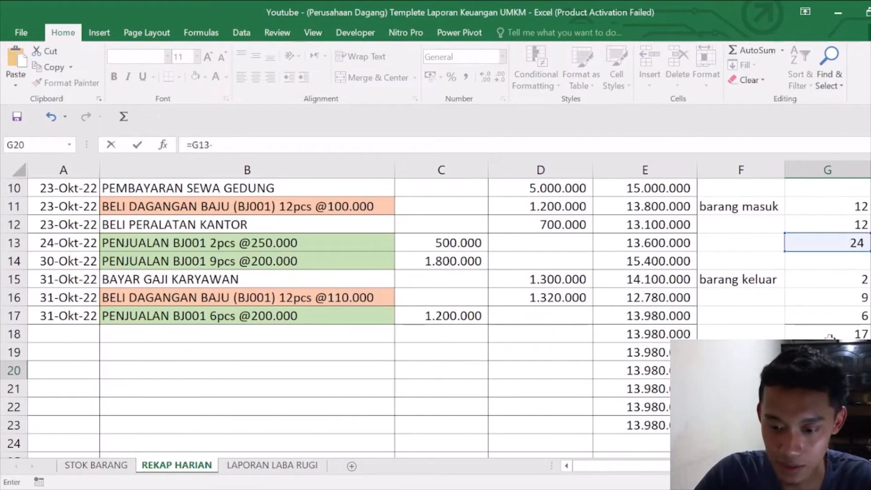
{"action": "left_click", "coordinate": [830, 335]}
{"action": "key", "text": "Return"}
{"action": "left_click", "coordinate": [828, 371]}
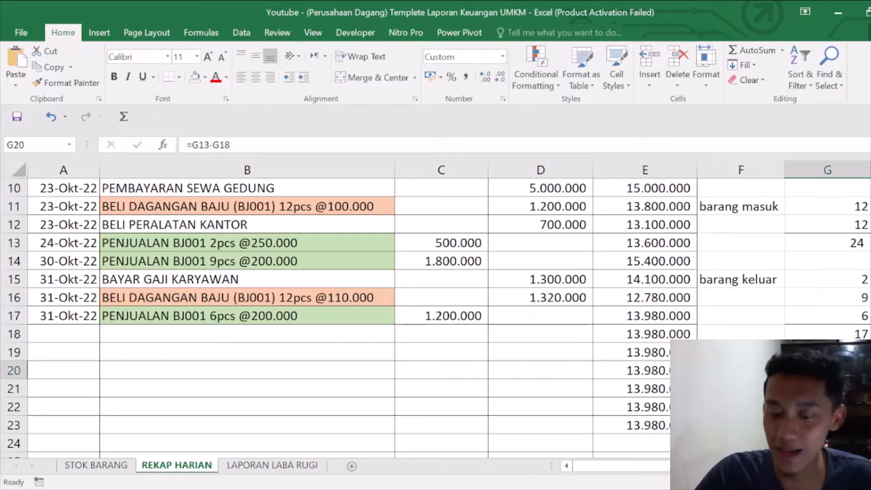
{"action": "left_click_drag", "start_coordinate": [741, 371], "coordinate": [823, 371]}
{"action": "left_click", "coordinate": [824, 371]}
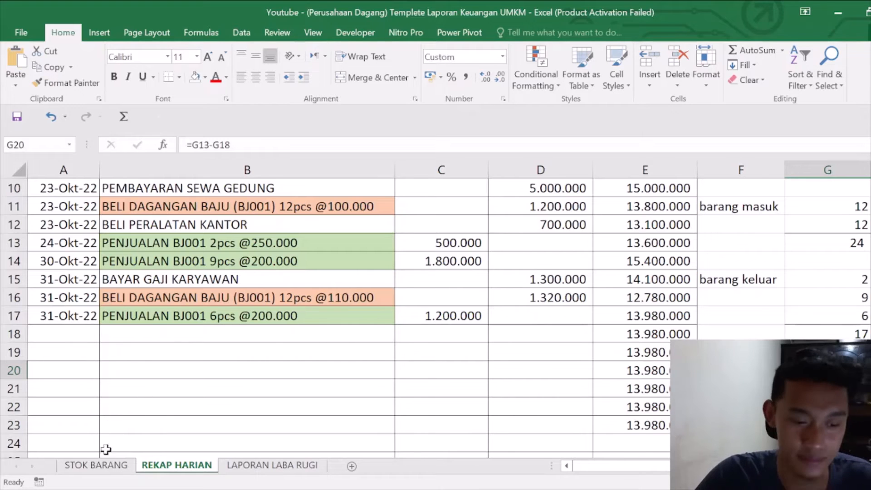
- Examine the total remaining stock quantity in cell AN114 of the STOK BARANG sheet
{"action": "left_click", "coordinate": [95, 465]}
{"action": "left_click", "coordinate": [572, 269]}
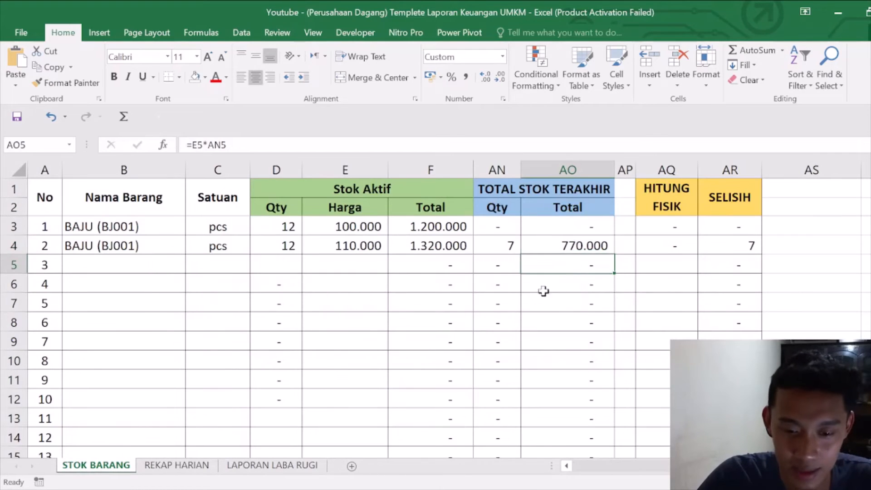
{"action": "scroll", "coordinate": [543, 291], "scroll_direction": "down", "scroll_amount": 18}
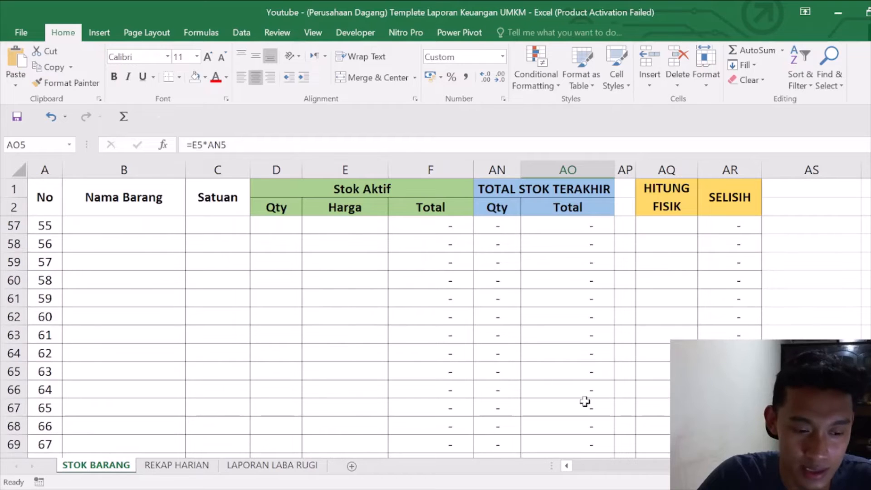
{"action": "scroll", "coordinate": [531, 359], "scroll_direction": "down", "scroll_amount": 8}
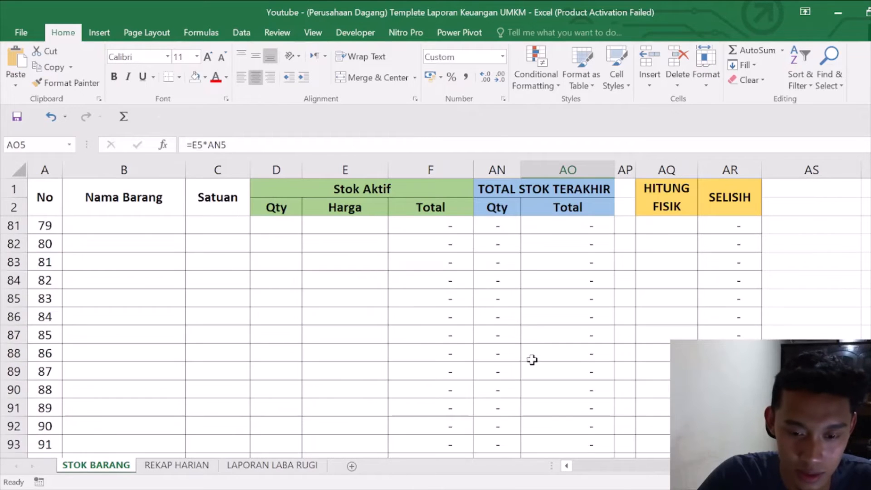
{"action": "left_click", "coordinate": [535, 190]}
{"action": "scroll", "coordinate": [575, 306], "scroll_direction": "down", "scroll_amount": 14}
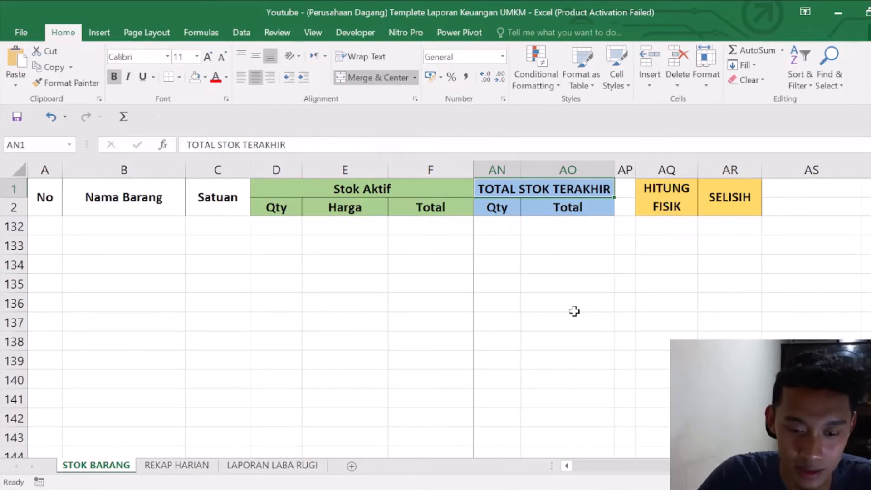
{"action": "scroll", "coordinate": [574, 312], "scroll_direction": "up", "scroll_amount": 6}
{"action": "scroll", "coordinate": [575, 312], "scroll_direction": "down", "scroll_amount": 1}
{"action": "left_click", "coordinate": [497, 334]}
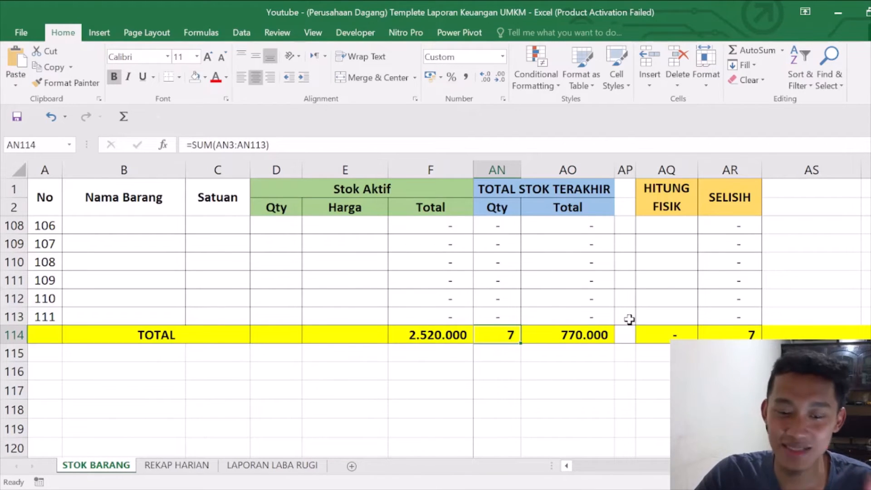
- Compare the remaining stock in G20 of REKAP HARIAN with the TOTAL row of STOK BARANG
{"action": "left_click", "coordinate": [190, 466]}
{"action": "scroll", "coordinate": [775, 286], "scroll_direction": "up", "scroll_amount": 2}
{"action": "scroll", "coordinate": [765, 266], "scroll_direction": "down", "scroll_amount": 3}
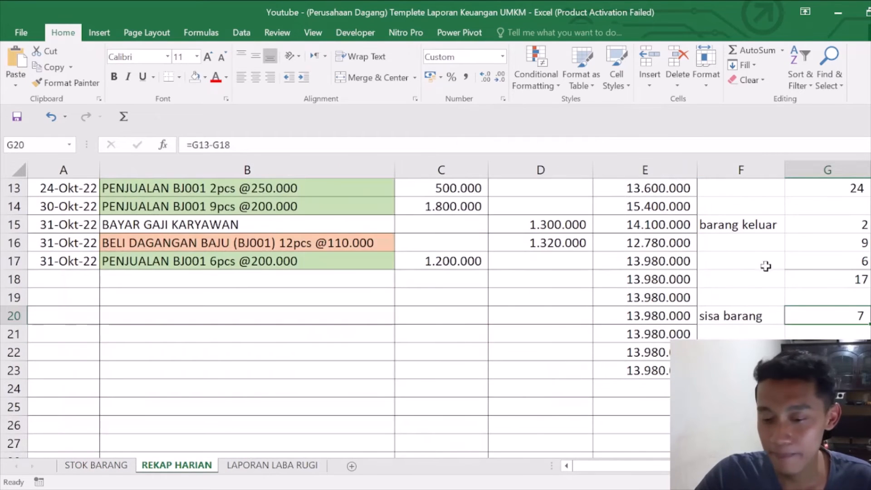
{"action": "left_click", "coordinate": [95, 466]}
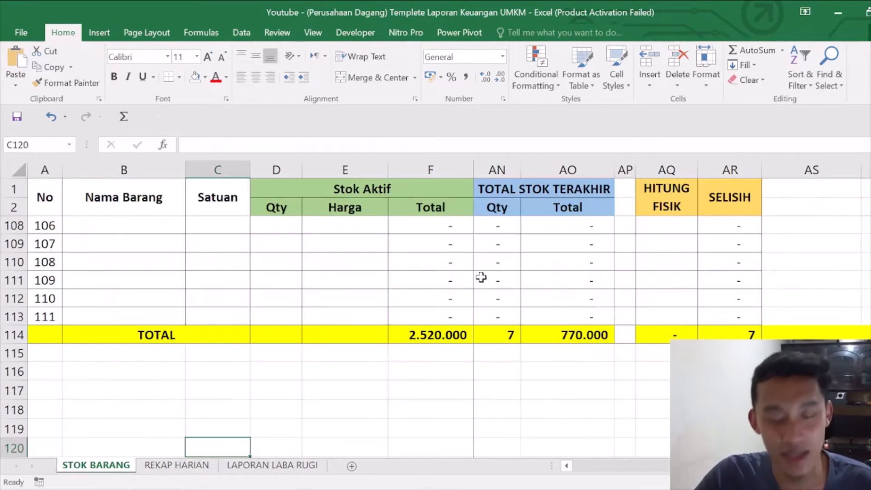
{"action": "scroll", "coordinate": [490, 282], "scroll_direction": "up", "scroll_amount": 1}
{"action": "scroll", "coordinate": [497, 284], "scroll_direction": "down", "scroll_amount": 1}
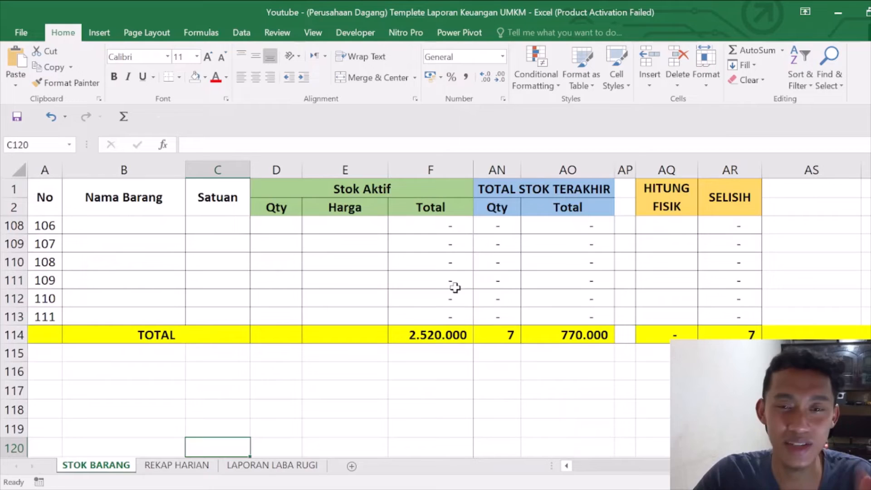
- Examine the TOTAL STOK KELUAR quantity and value in AL114 and AM114
{"action": "left_click", "coordinate": [507, 273]}
{"action": "key", "text": "Left"}
{"action": "key", "text": "Left"}
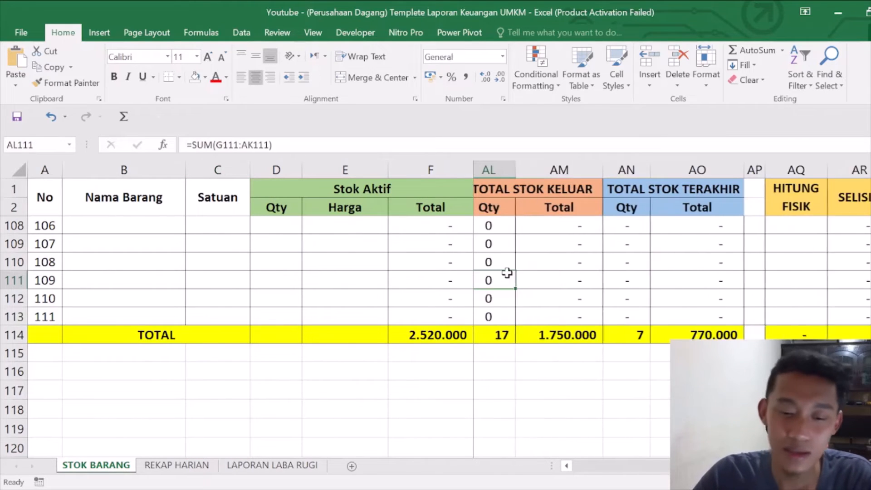
{"action": "key", "text": "Right"}
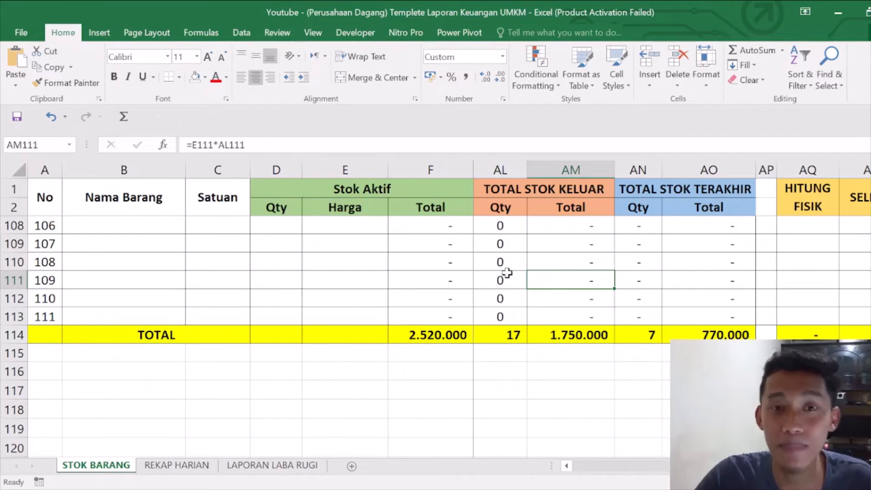
{"action": "left_click", "coordinate": [515, 334]}
{"action": "left_click", "coordinate": [539, 334]}
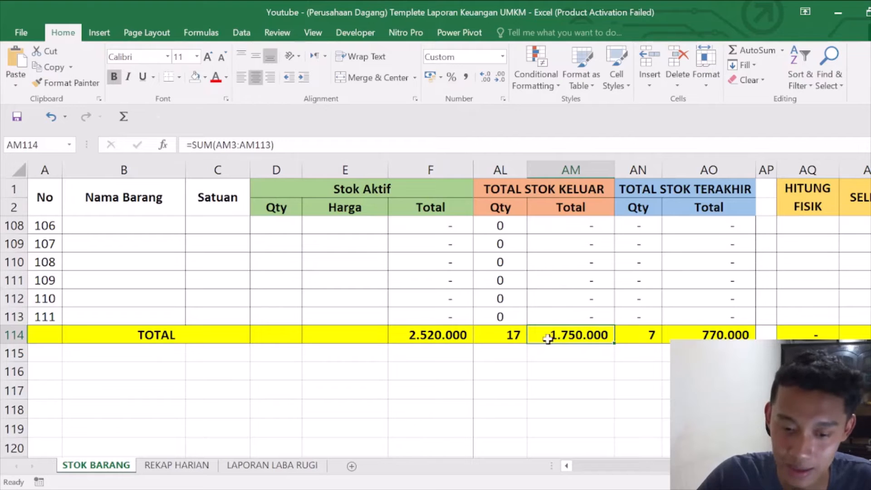
{"action": "left_click", "coordinate": [512, 335]}
{"action": "left_click", "coordinate": [531, 334]}
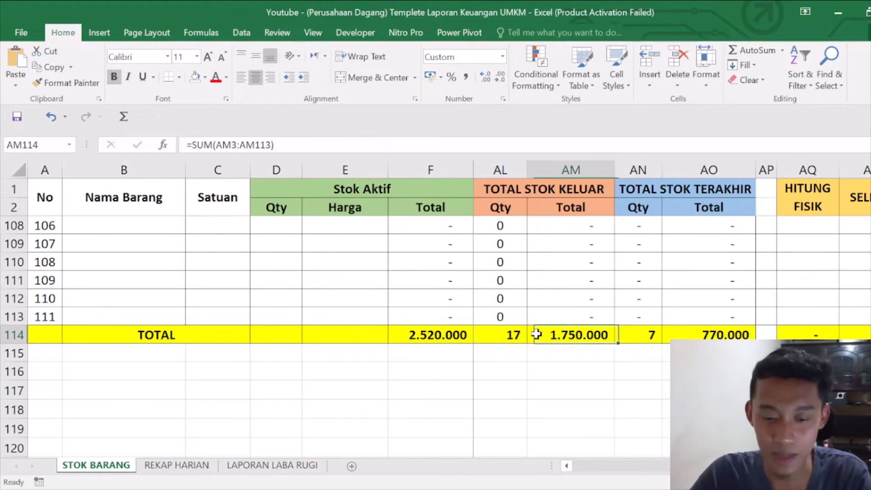
{"action": "scroll", "coordinate": [536, 335], "scroll_direction": "left", "scroll_amount": 2}
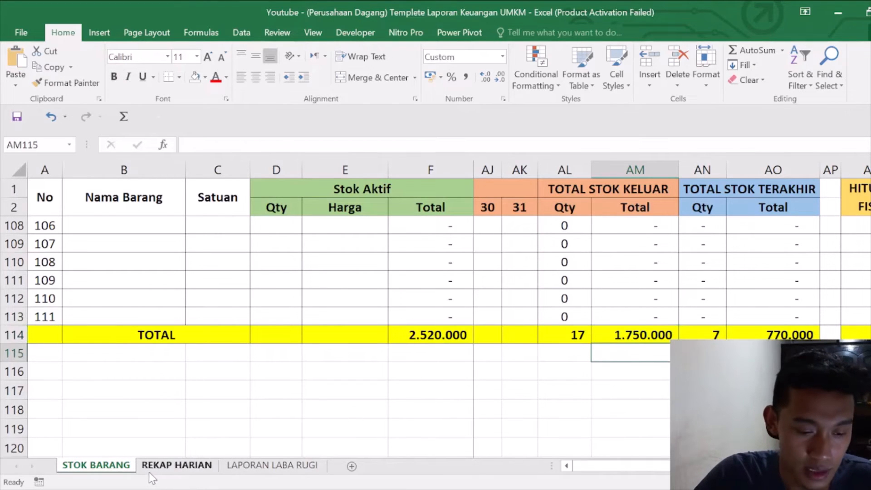
- Add up the two BJ001 purchase amounts in cell G9 of REKAP HARIAN with =D11+D16
{"action": "left_click", "coordinate": [176, 465]}
{"action": "scroll", "coordinate": [282, 236], "scroll_direction": "up", "scroll_amount": 4}
{"action": "scroll", "coordinate": [222, 331], "scroll_direction": "down", "scroll_amount": 2}
{"action": "left_click", "coordinate": [225, 261]}
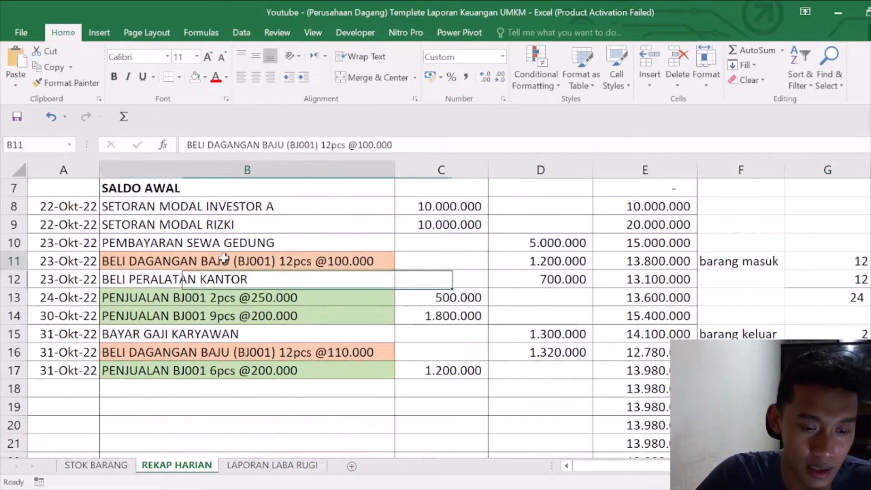
{"action": "left_click", "coordinate": [536, 263]}
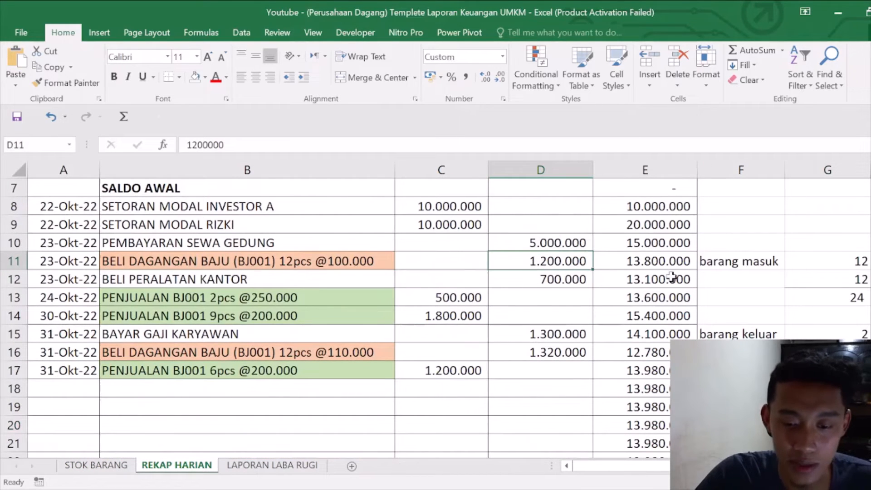
{"action": "left_click", "coordinate": [813, 225]}
{"action": "type", "text": "="}
{"action": "left_click", "coordinate": [563, 262]}
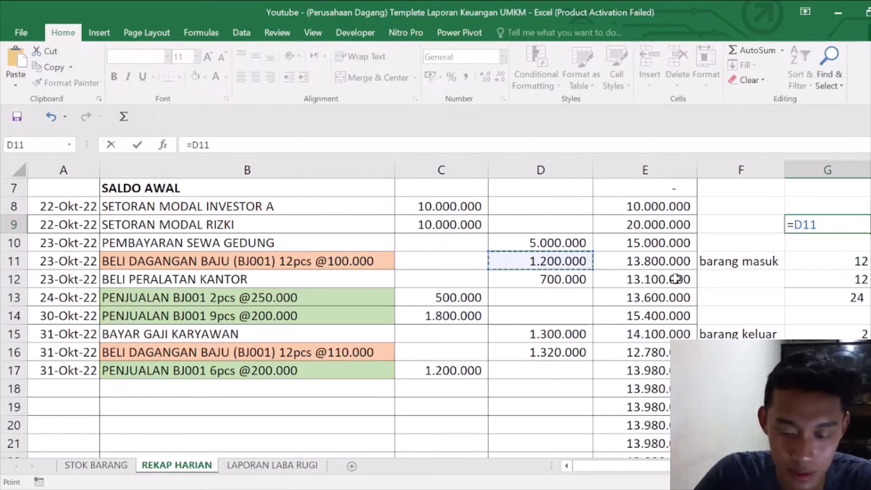
{"action": "type", "text": "+"}
{"action": "left_click", "coordinate": [524, 351]}
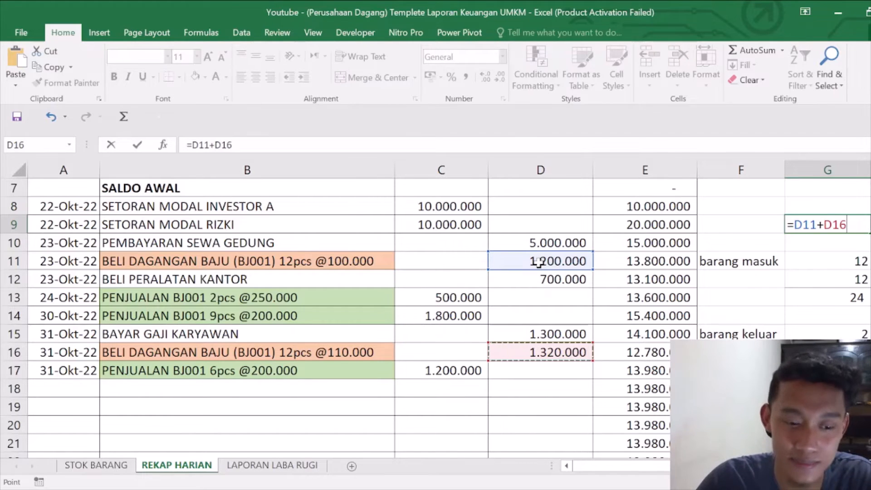
{"action": "key", "text": "Return"}
{"action": "left_click", "coordinate": [832, 221]}
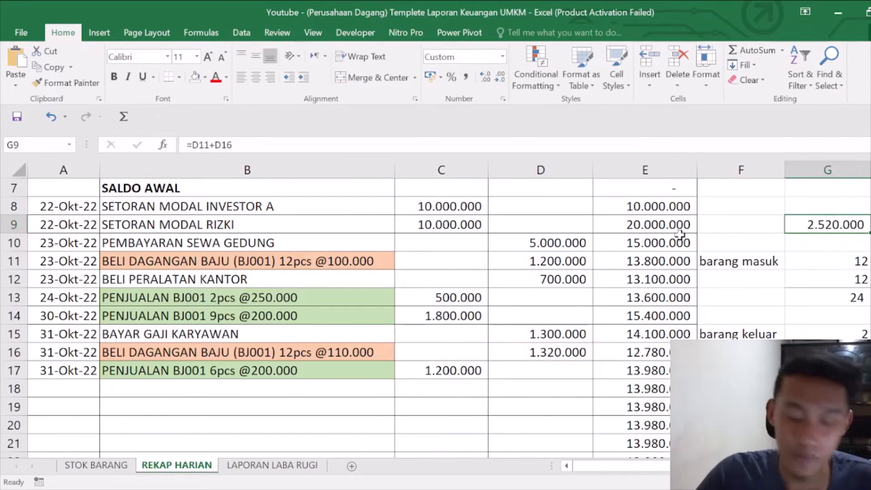
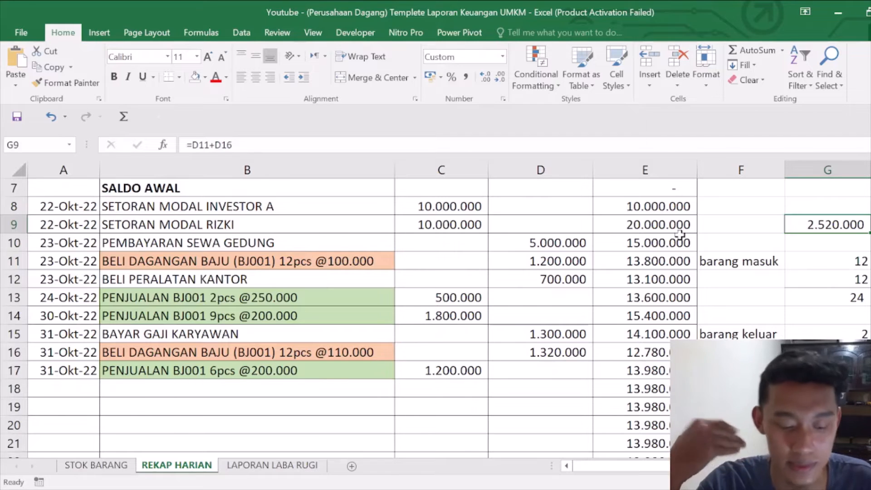
- Copy the BJ001 purchase total from G9 of REKAP HARIAN into AM116 of STOK BARANG as a value
{"action": "key", "text": "ctrl+c"}
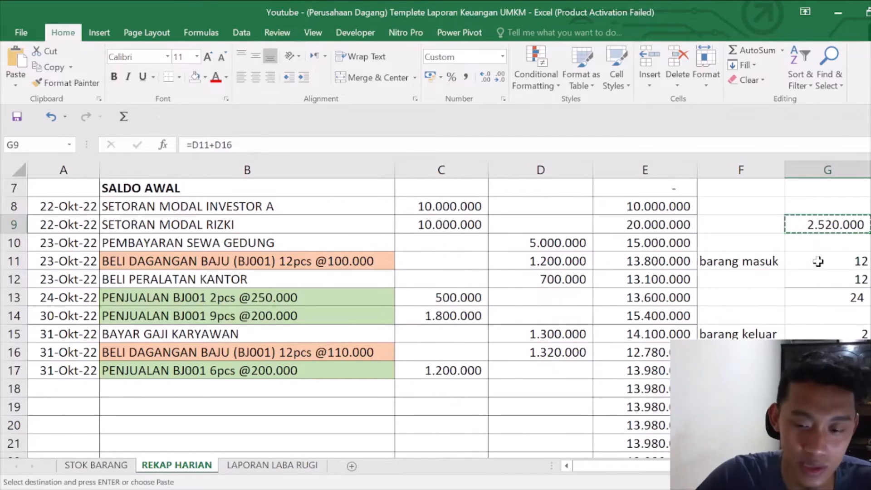
{"action": "left_click", "coordinate": [96, 465]}
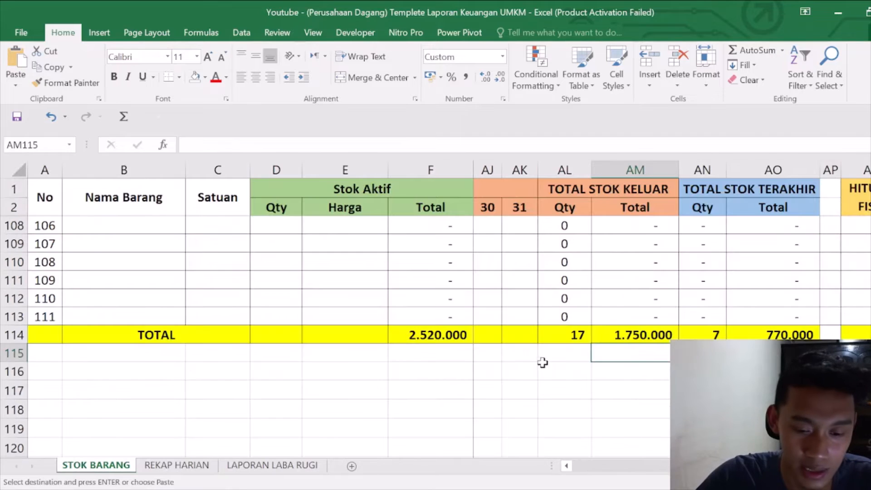
{"action": "scroll", "coordinate": [606, 346], "scroll_direction": "down", "scroll_amount": 1}
{"action": "left_click", "coordinate": [619, 317]}
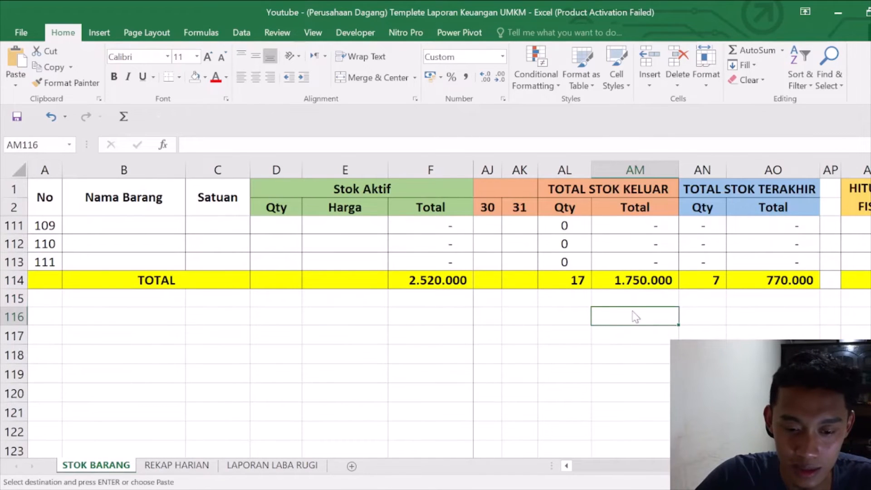
{"action": "key", "text": "ctrl+v"}
- Subtract the TOTAL STOK KELUAR value from the copied purchase total in AM117 with =AM116-AM114
{"action": "left_click", "coordinate": [644, 332]}
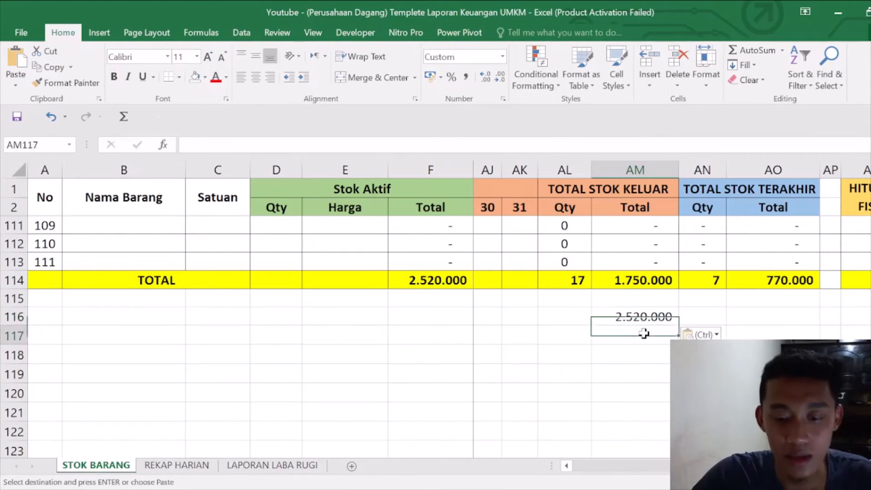
{"action": "type", "text": "="}
{"action": "left_click", "coordinate": [626, 317]}
{"action": "type", "text": "-"}
{"action": "left_click", "coordinate": [614, 280]}
{"action": "key", "text": "Return"}
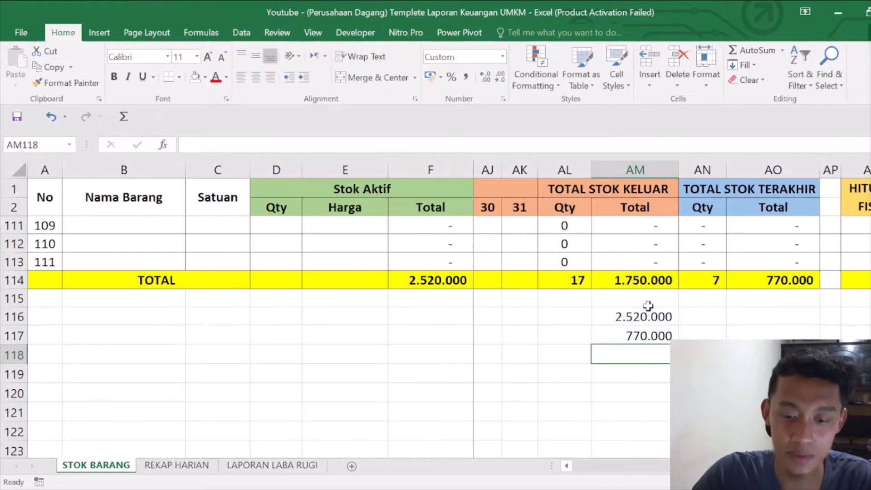
{"action": "left_click", "coordinate": [654, 336]}
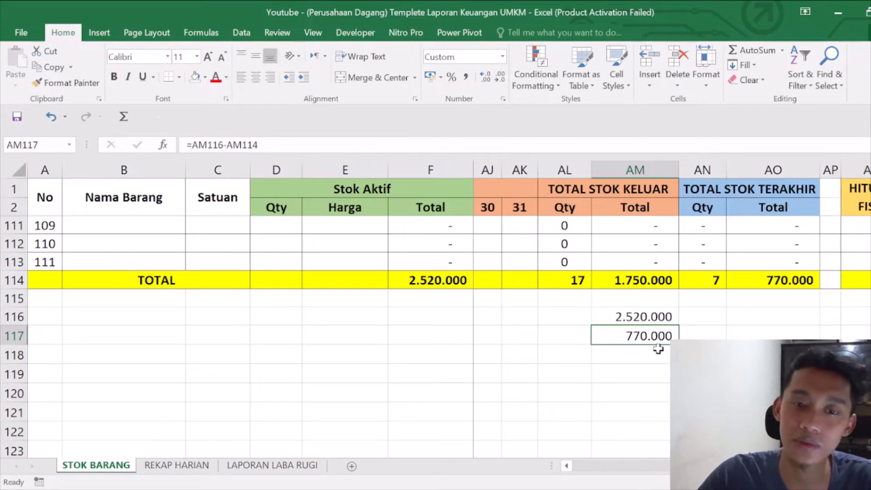
- Review the two BJ001 purchase amounts in D11 and D16 of REKAP HARIAN
{"action": "left_click", "coordinate": [177, 465]}
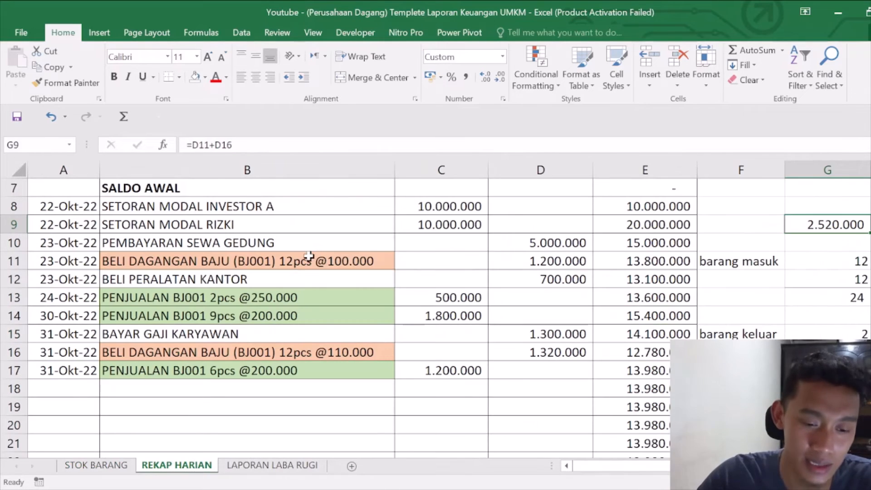
{"action": "left_click", "coordinate": [494, 261]}
{"action": "left_click", "coordinate": [511, 349]}
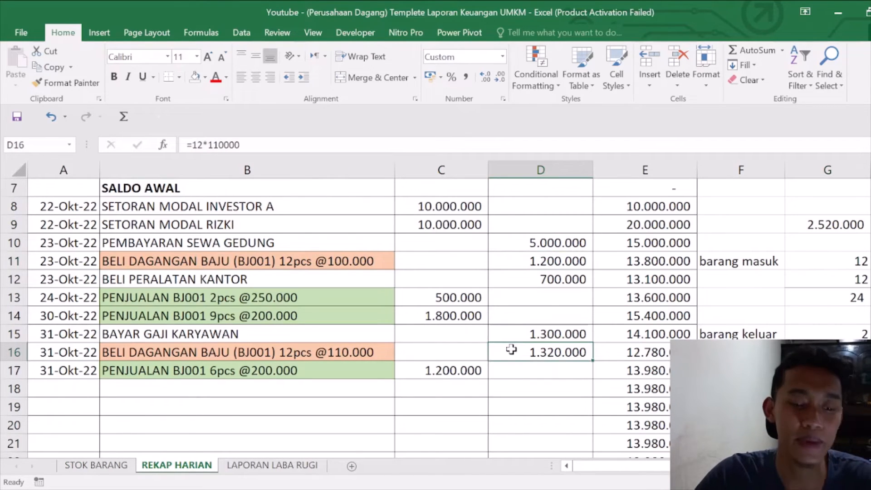
- Enter PENJUALAN in C7 of LAPORAN LABA RUGI as the sum of the sales in C13, C14 and C17 of REKAP HARIAN
{"action": "left_click", "coordinate": [246, 467]}
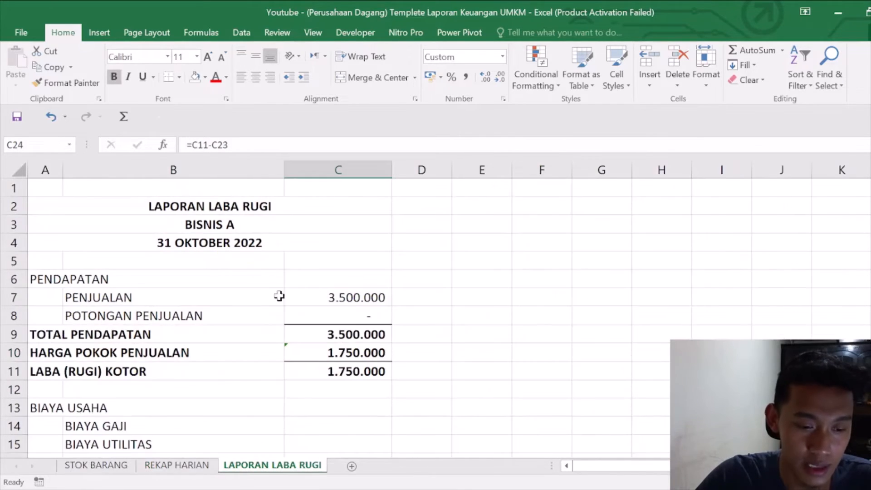
{"action": "left_click", "coordinate": [280, 296]}
{"action": "left_click", "coordinate": [347, 292]}
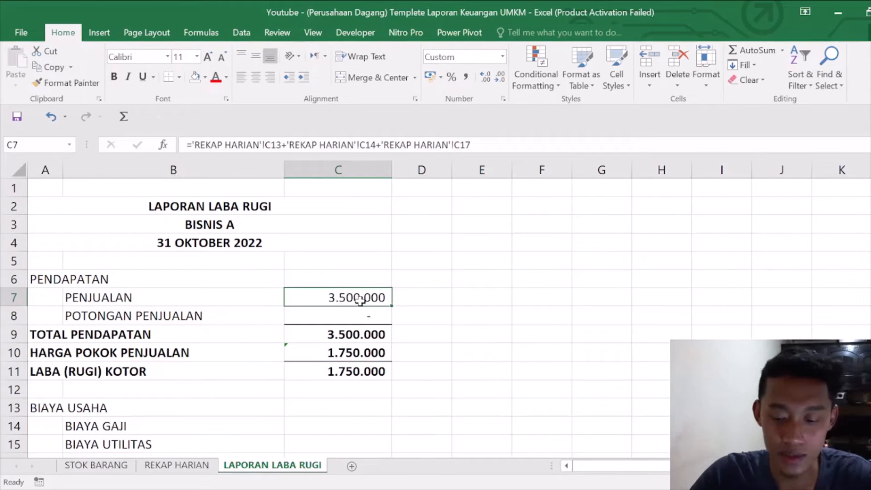
{"action": "type", "text": "="}
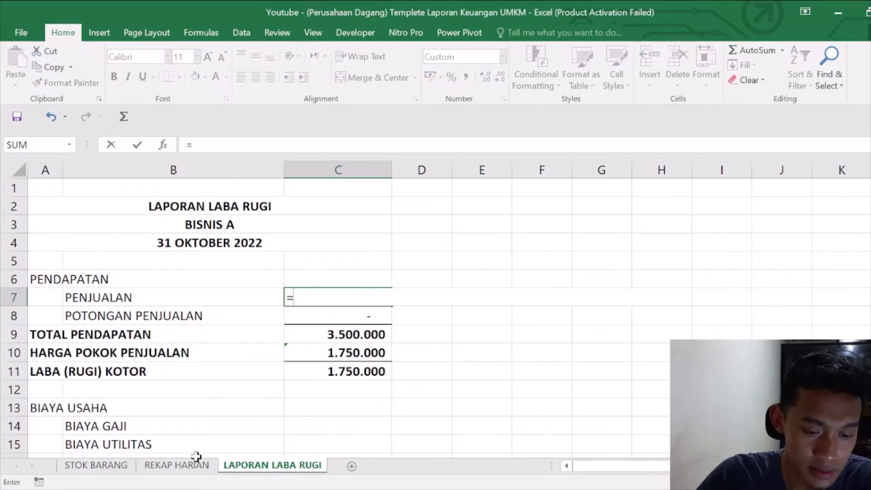
{"action": "left_click", "coordinate": [169, 467]}
{"action": "scroll", "coordinate": [431, 293], "scroll_direction": "up", "scroll_amount": 1}
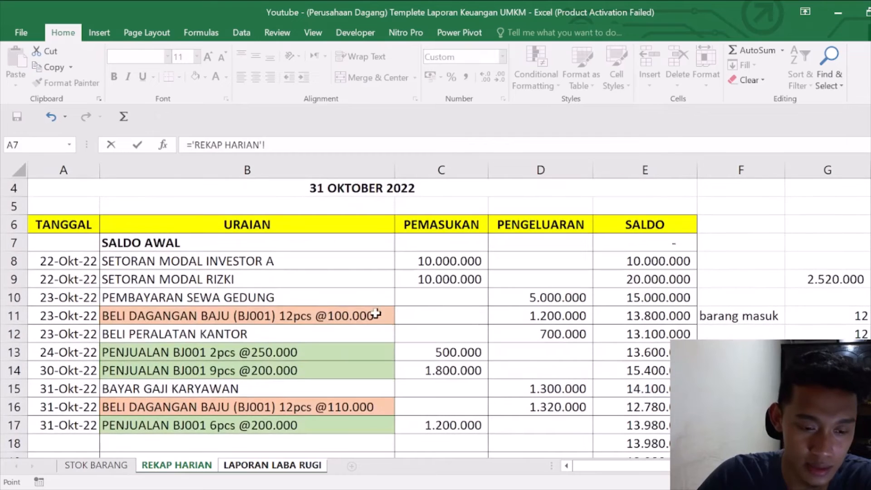
{"action": "left_click", "coordinate": [451, 343]}
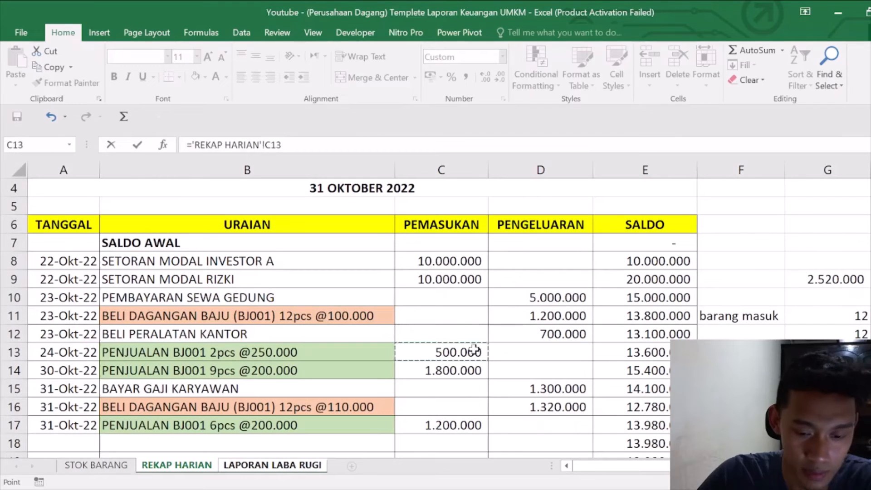
{"action": "type", "text": "+"}
{"action": "left_click", "coordinate": [450, 369]}
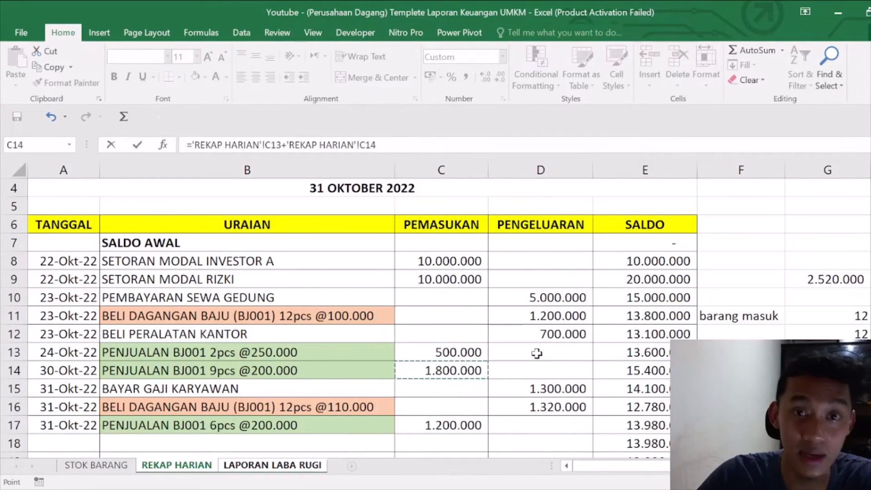
{"action": "type", "text": "+"}
{"action": "scroll", "coordinate": [451, 352], "scroll_direction": "down", "scroll_amount": 1}
{"action": "left_click", "coordinate": [429, 372]}
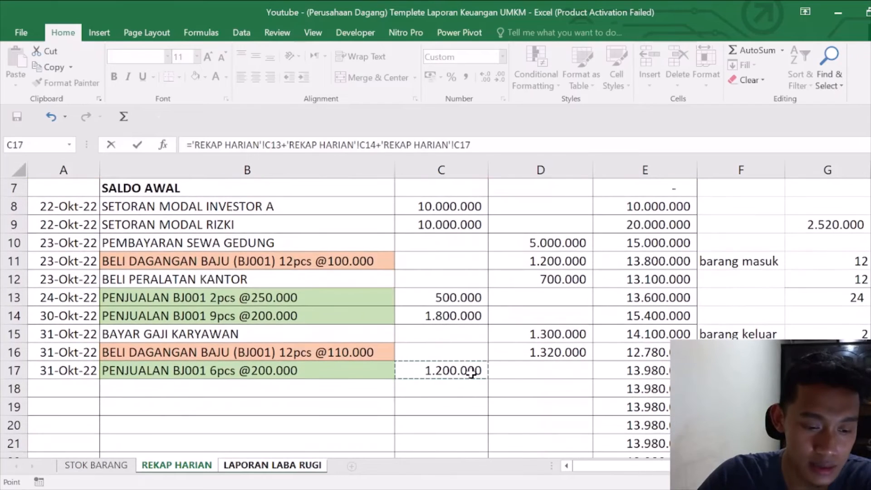
{"action": "key", "text": "Return"}
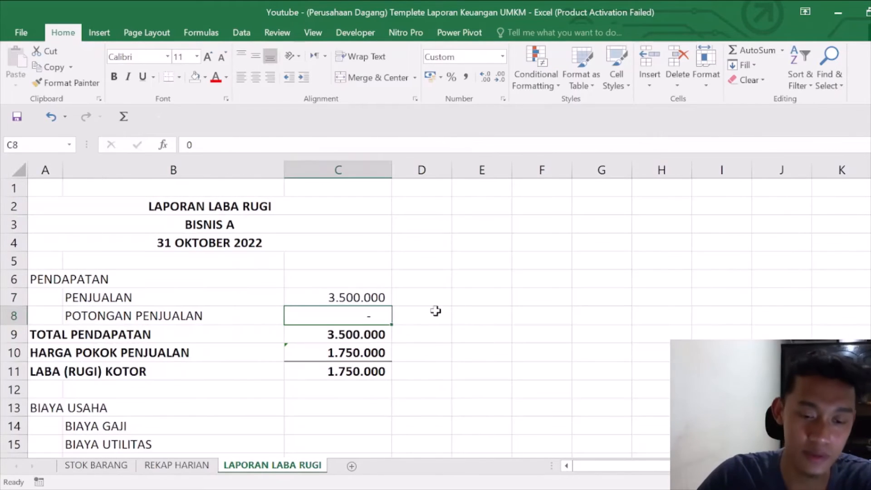
{"action": "left_click", "coordinate": [328, 297]}
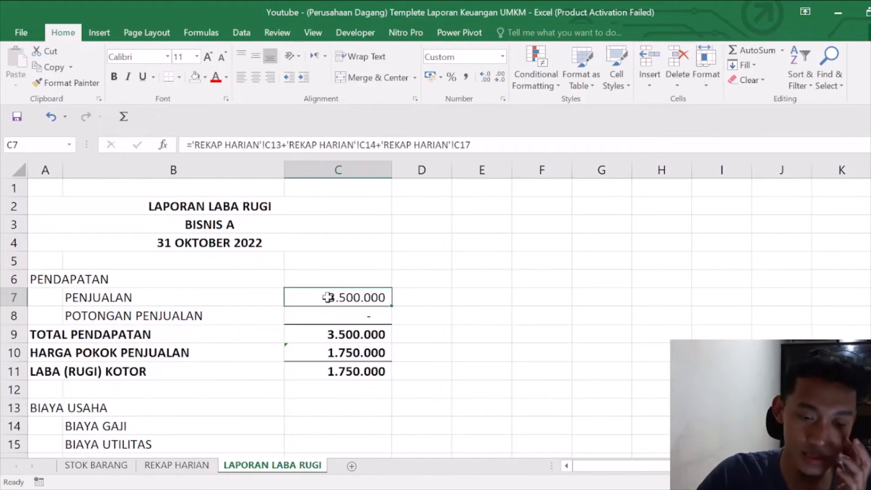
{"action": "left_click", "coordinate": [359, 316]}
- Highlight the three BJ001 sales amounts in C13, C14 and C17 of REKAP HARIAN with yellow fill
{"action": "left_click", "coordinate": [195, 465]}
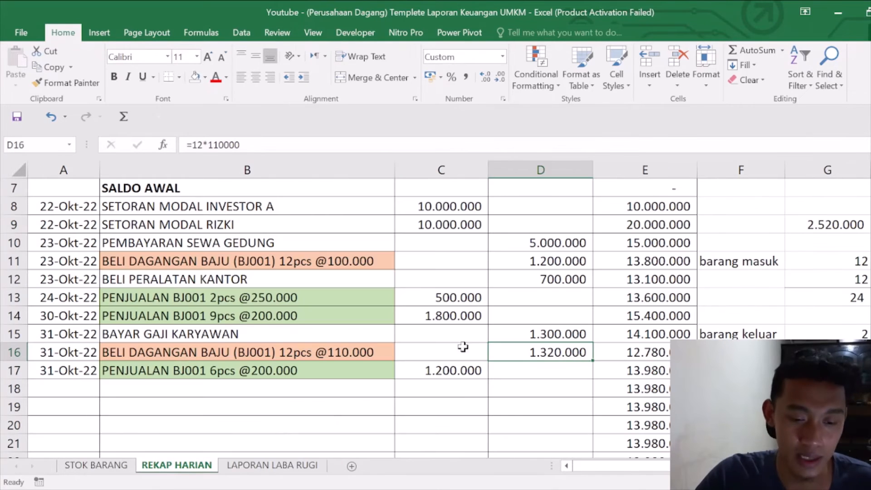
{"action": "left_click", "coordinate": [453, 298]}
{"action": "left_click", "coordinate": [455, 315], "text": "ctrl"}
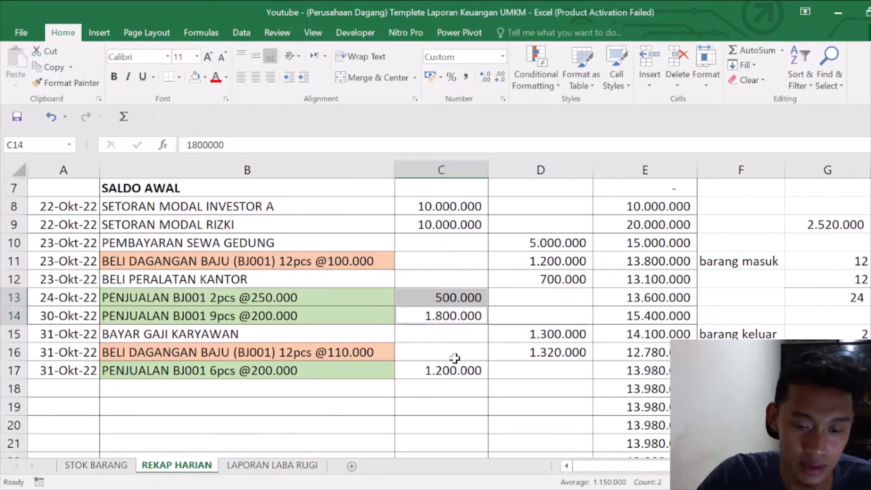
{"action": "left_click", "coordinate": [452, 370], "text": "ctrl"}
{"action": "left_click", "coordinate": [195, 77]}
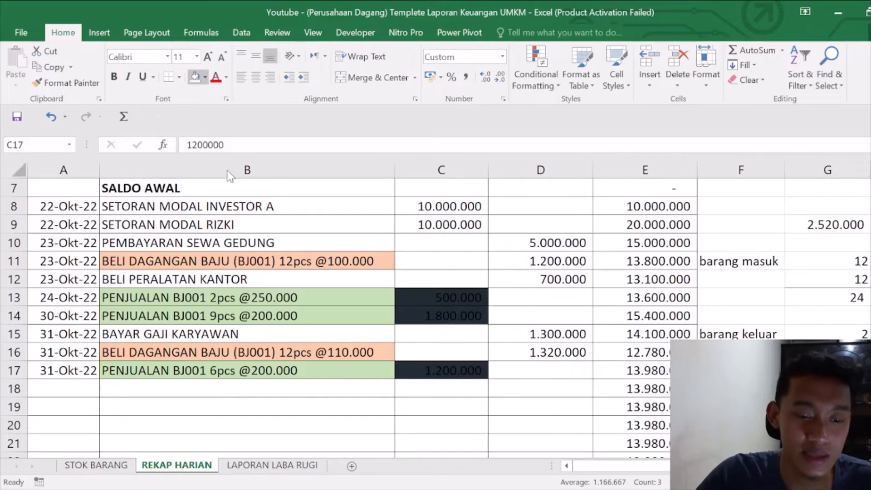
{"action": "scroll", "coordinate": [503, 301], "scroll_direction": "up", "scroll_amount": 1}
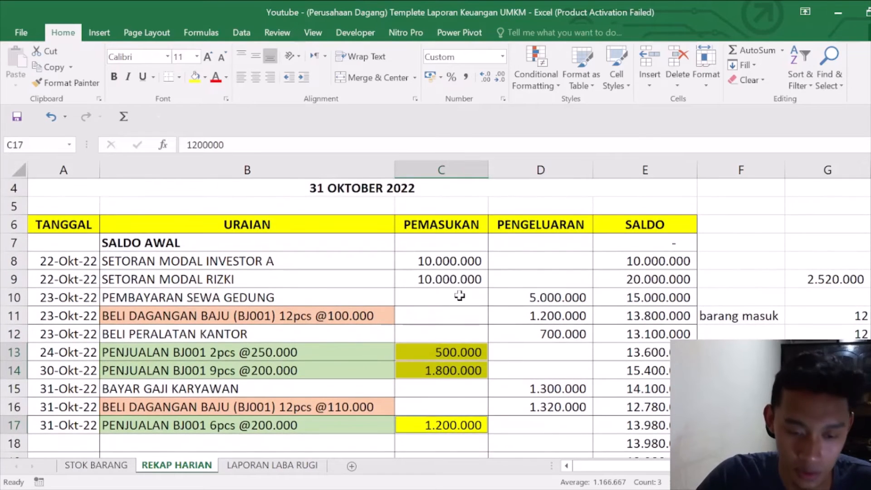
- Examine the capital, rent, equipment and salary rows of REKAP HARIAN that are not sales
{"action": "left_click", "coordinate": [484, 258]}
{"action": "left_click", "coordinate": [522, 297]}
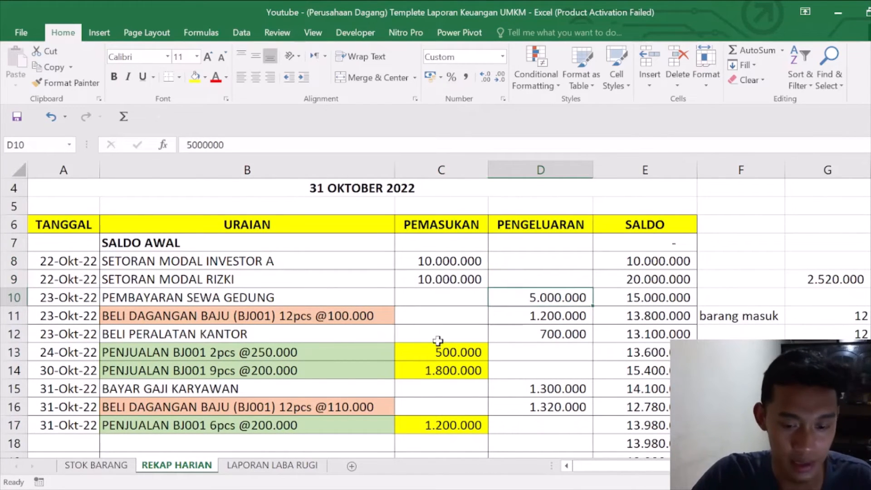
{"action": "left_click", "coordinate": [194, 337]}
{"action": "left_click", "coordinate": [190, 285]}
{"action": "left_click", "coordinate": [195, 389]}
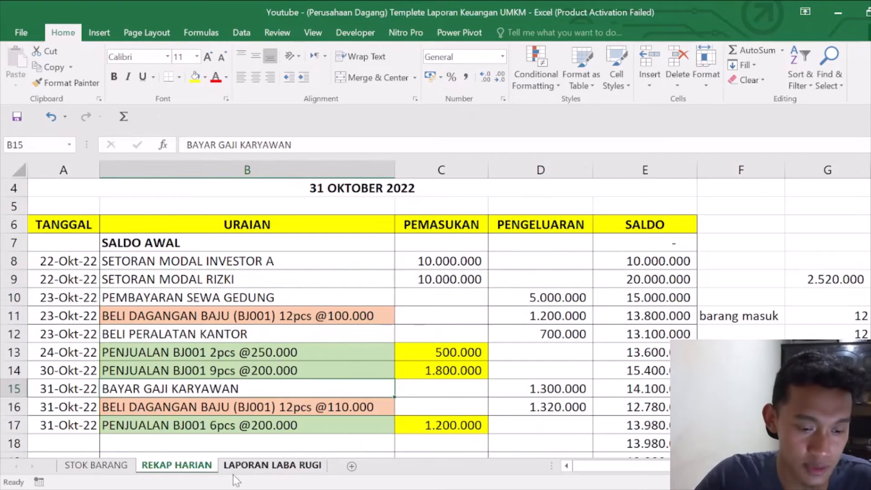
- Check the TOTAL PENDAPATAN formula in C9 of LAPORAN LABA RUGI
{"action": "left_click", "coordinate": [250, 469]}
{"action": "left_click", "coordinate": [347, 333]}
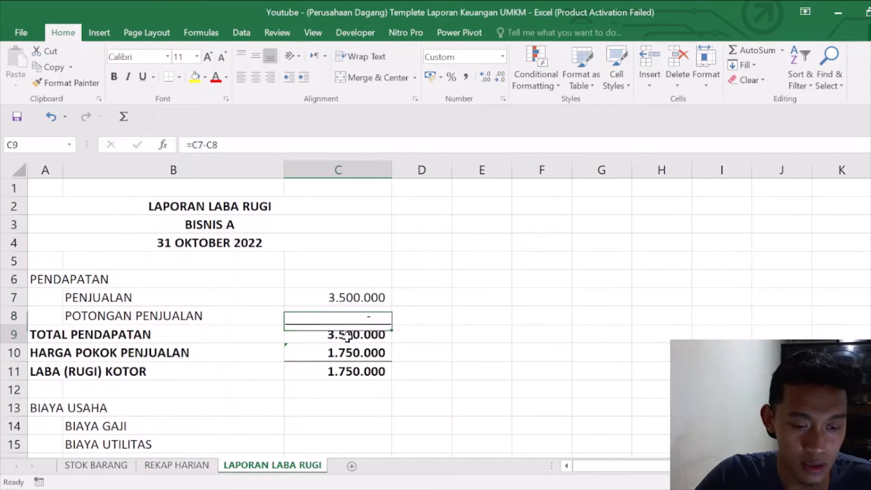
{"action": "double_click", "coordinate": [341, 335]}
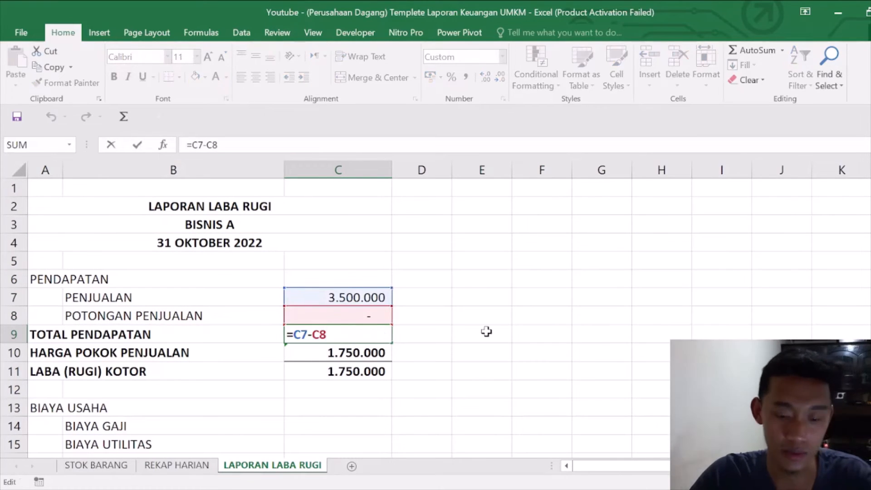
{"action": "key", "text": "Return"}
- Set HARGA POKOK PENJUALAN in C10 to the sum of the purchases in D11 and D16 of REKAP HARIAN
{"action": "scroll", "coordinate": [358, 319], "scroll_direction": "down", "scroll_amount": 1}
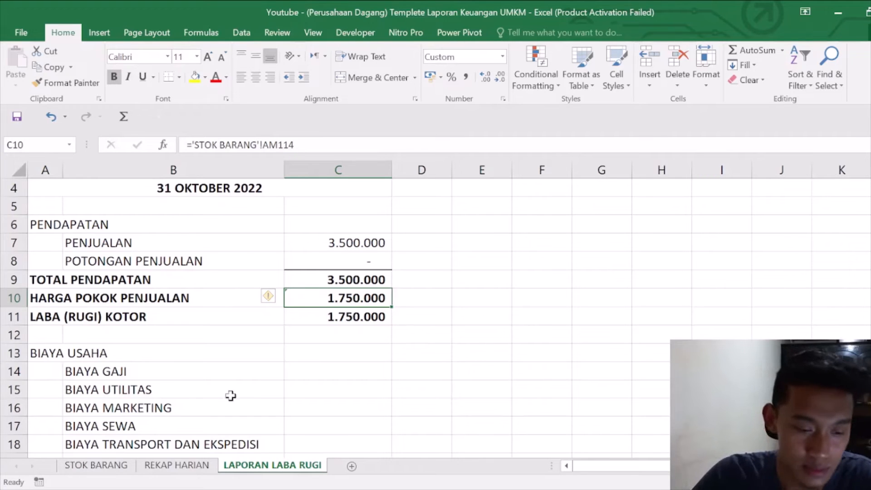
{"action": "type", "text": "="}
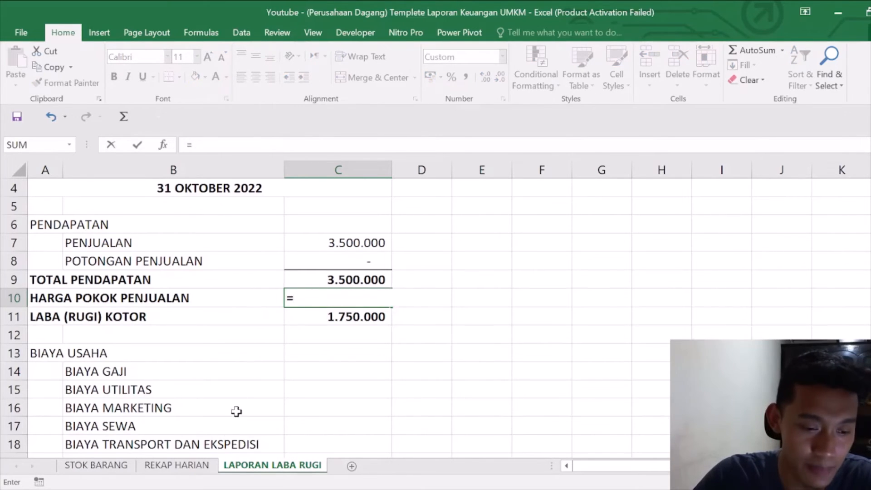
{"action": "left_click", "coordinate": [177, 465]}
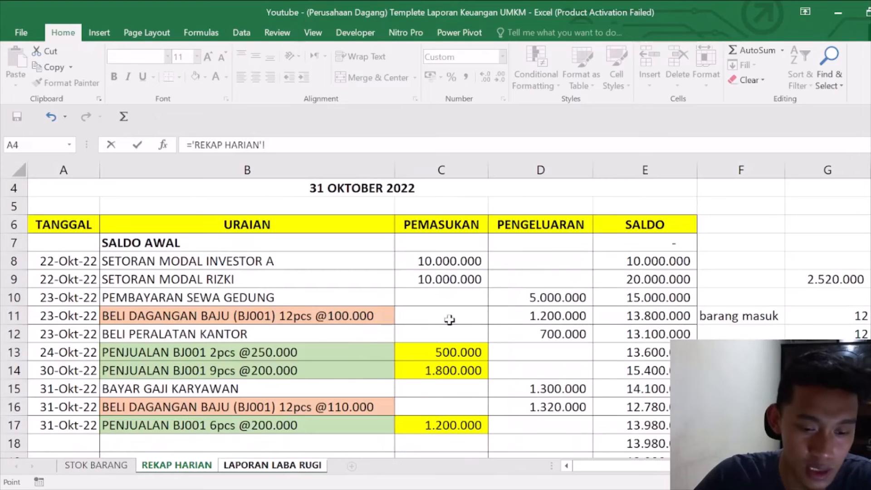
{"action": "left_click", "coordinate": [514, 316]}
{"action": "type", "text": "+"}
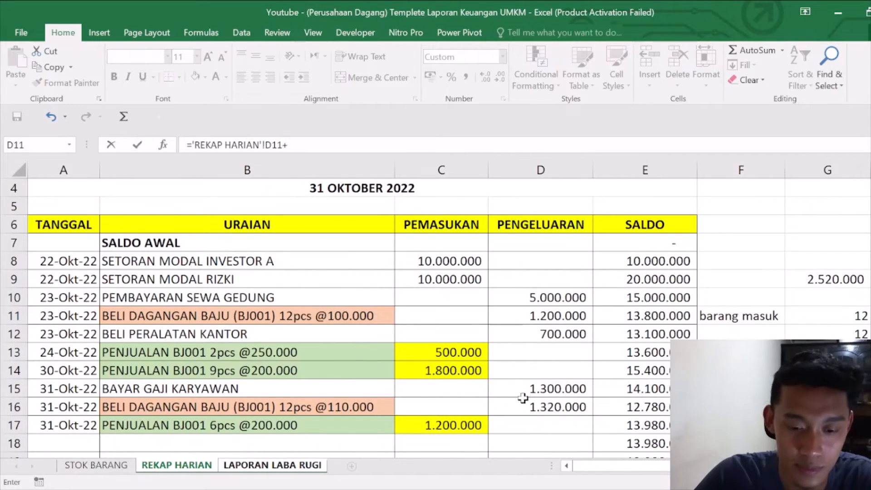
{"action": "left_click", "coordinate": [512, 405]}
{"action": "key", "text": "Return"}
{"action": "key", "text": "Up"}
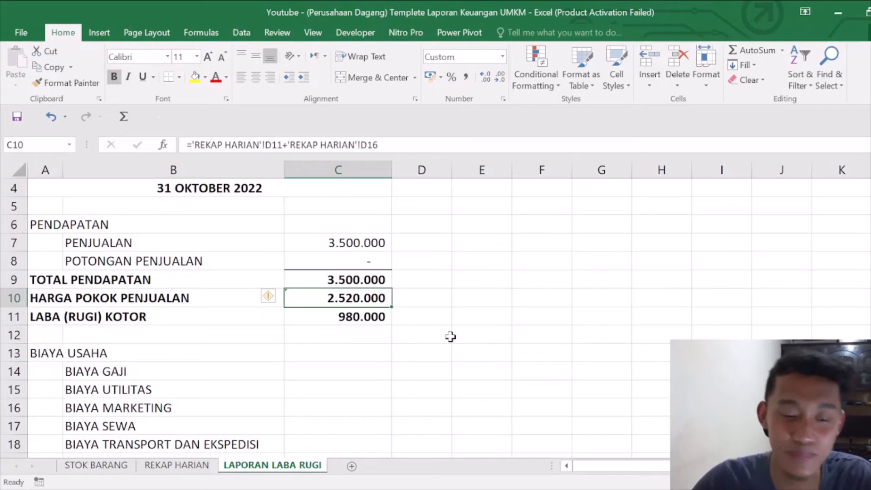
- Try linking HARGA POKOK PENJUALAN in C10 to the total outgoing stock value in AM114 of STOK BARANG, and undo the entry
{"action": "type", "text": "="}
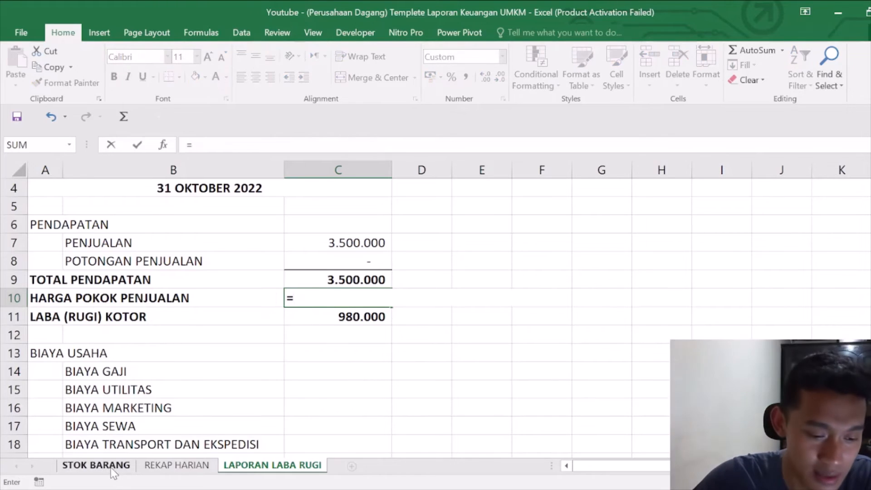
{"action": "left_click", "coordinate": [109, 468]}
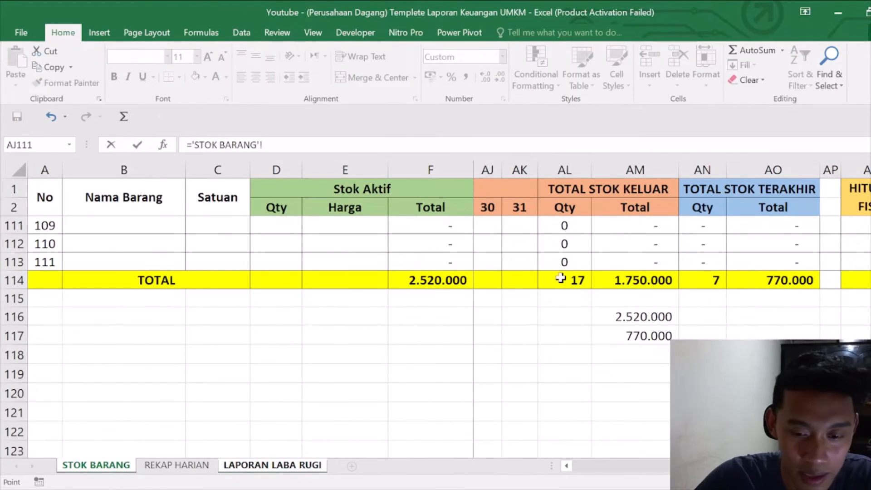
{"action": "scroll", "coordinate": [624, 278], "scroll_direction": "up", "scroll_amount": 1}
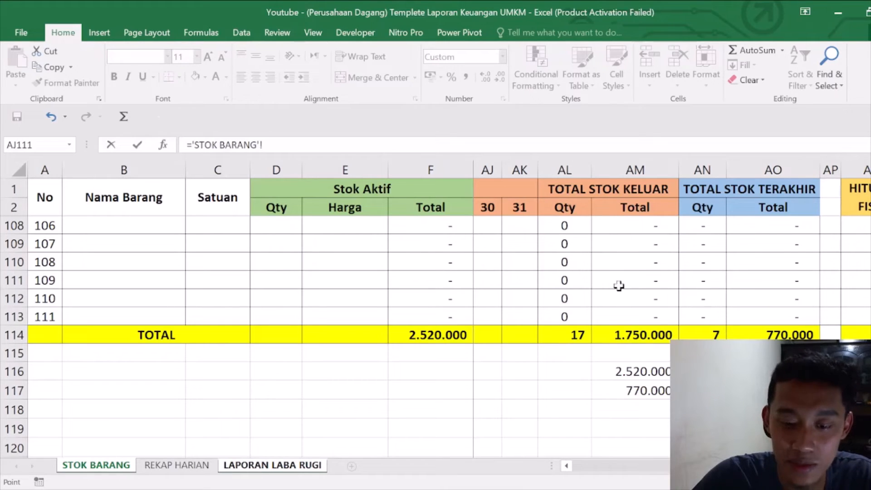
{"action": "left_click", "coordinate": [627, 334]}
{"action": "key", "text": "Return"}
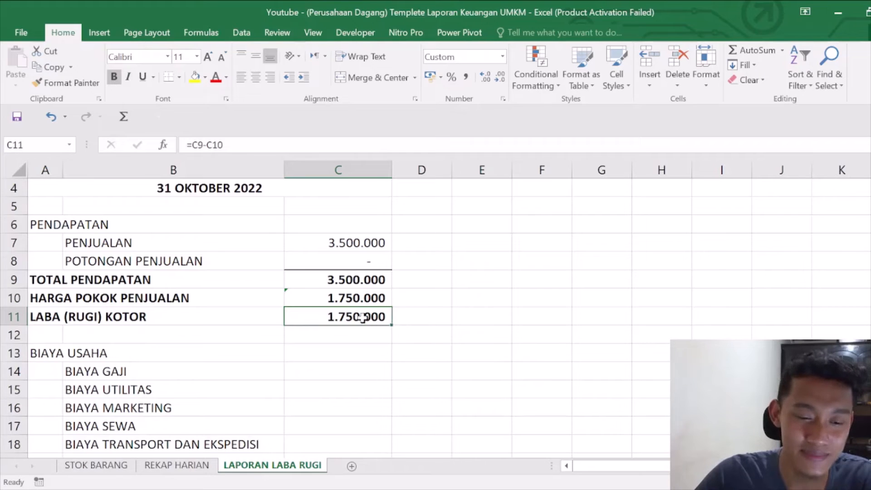
{"action": "left_click", "coordinate": [49, 122]}
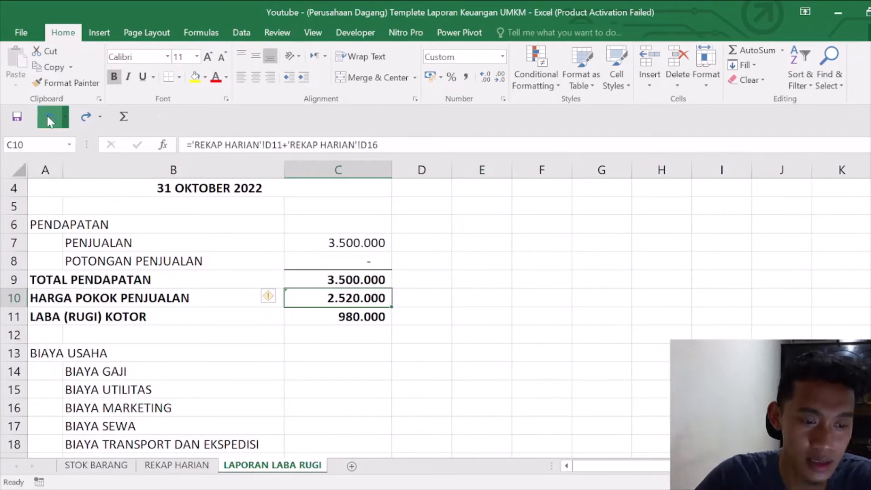
- Redo the link of HARGA POKOK PENJUALAN in C10 to the total outgoing stock value in AM114 of STOK BARANG
{"action": "left_click", "coordinate": [86, 117]}
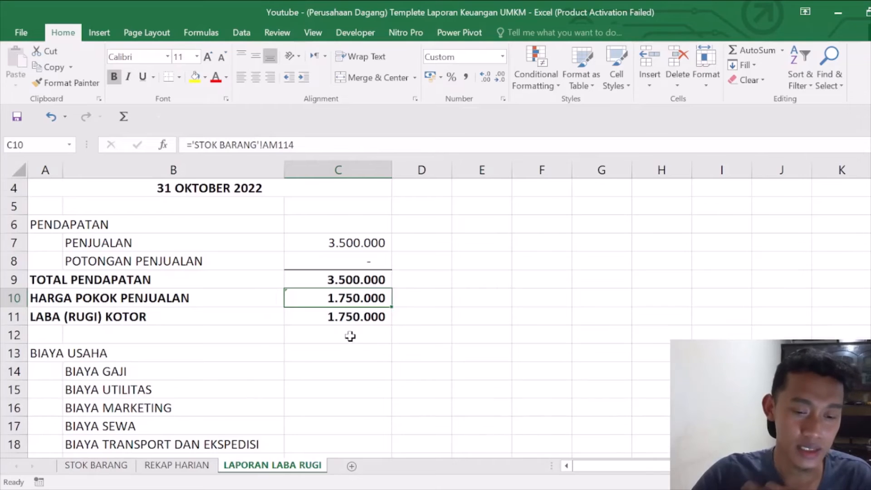
{"action": "scroll", "coordinate": [348, 336], "scroll_direction": "down", "scroll_amount": 1}
{"action": "left_click", "coordinate": [339, 300]}
- Check the TOTAL STOK KELUAR sum in AM114 of STOK BARANG against the BJ001 transactions in REKAP HARIAN
{"action": "left_click", "coordinate": [207, 465]}
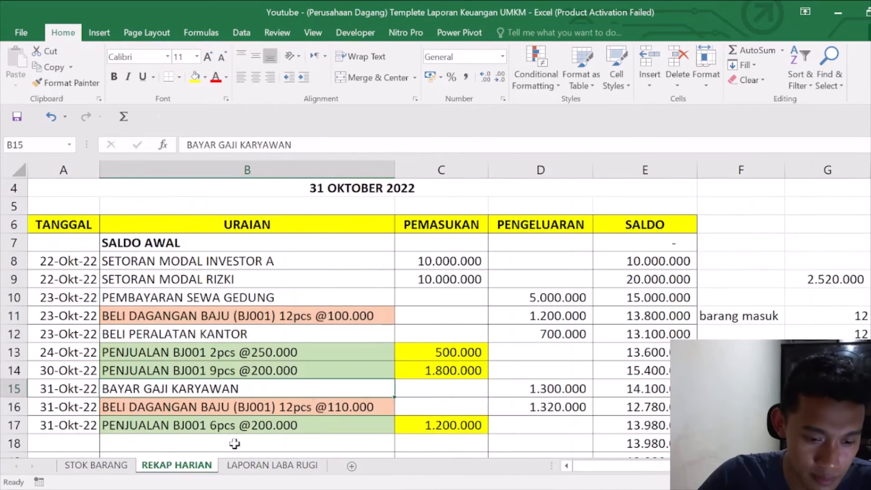
{"action": "scroll", "coordinate": [388, 313], "scroll_direction": "down", "scroll_amount": 1}
{"action": "key", "text": "ctrl+Page_Up"}
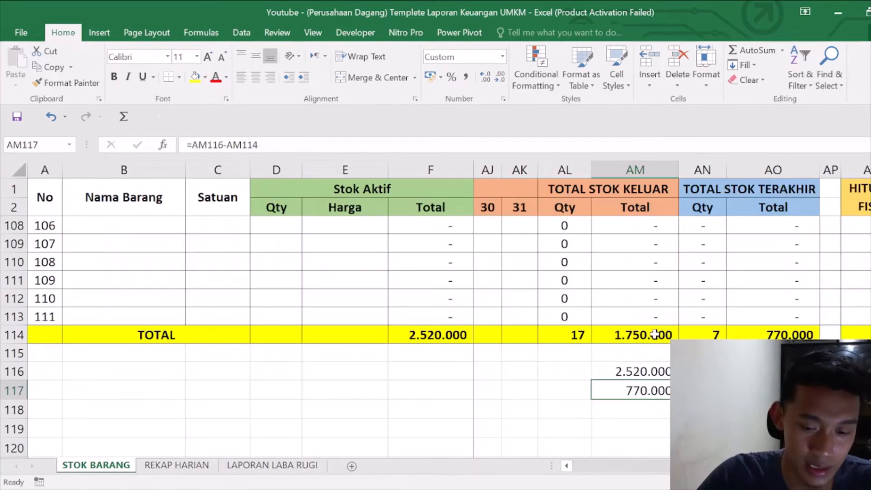
{"action": "scroll", "coordinate": [647, 308], "scroll_direction": "up", "scroll_amount": 1}
{"action": "left_click", "coordinate": [612, 195]}
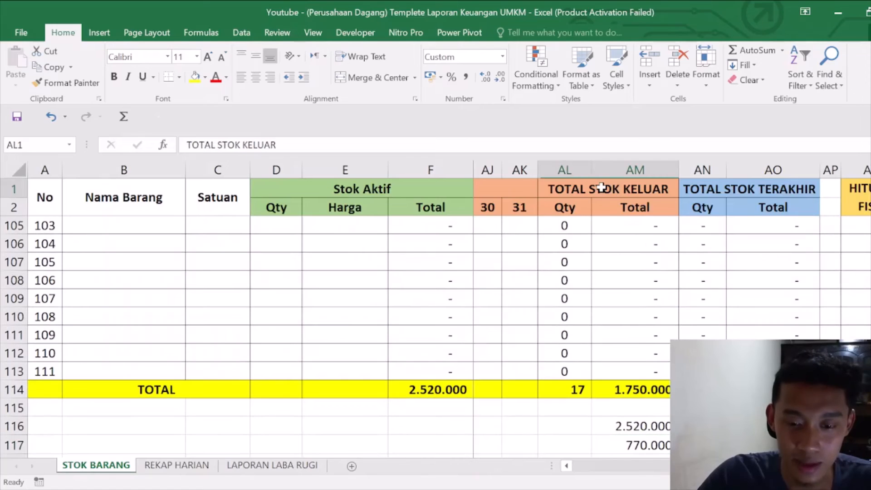
{"action": "left_click", "coordinate": [610, 238]}
{"action": "left_click", "coordinate": [622, 387]}
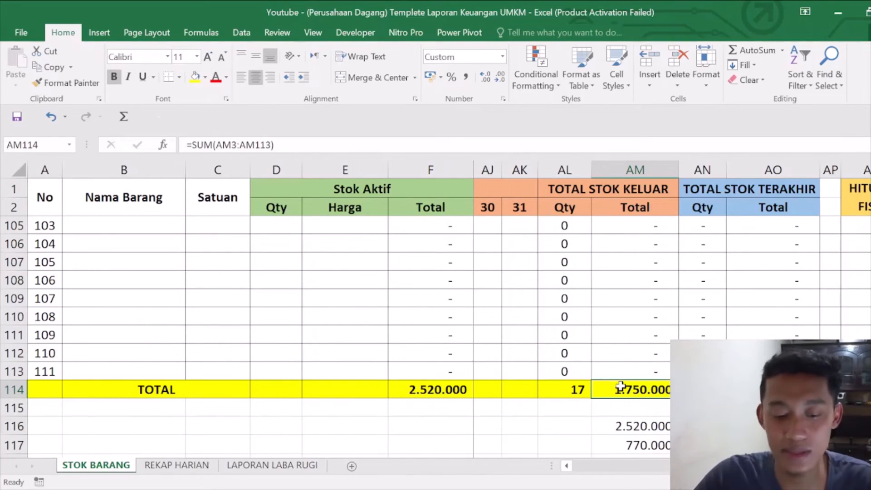
{"action": "left_click", "coordinate": [181, 469]}
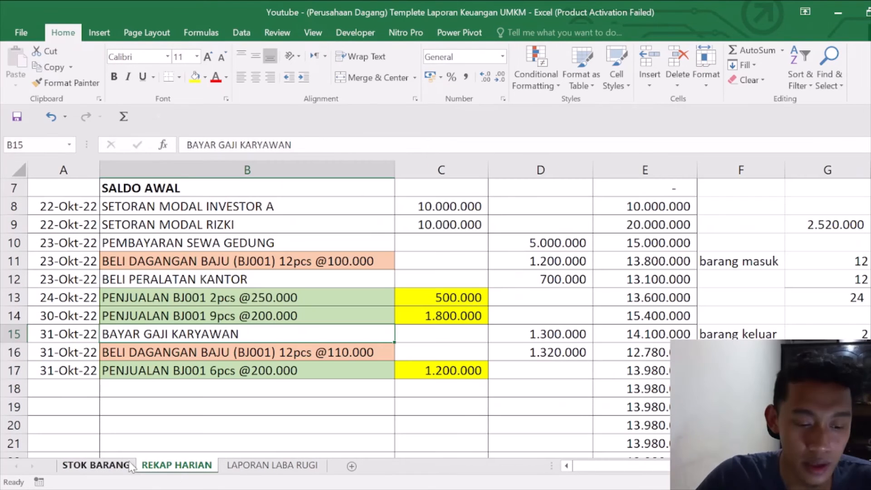
{"action": "left_click", "coordinate": [100, 465]}
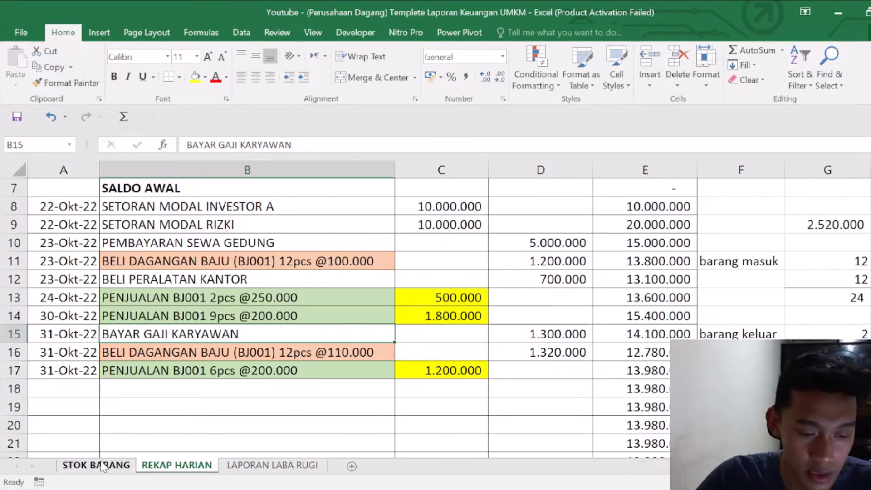
{"action": "left_click", "coordinate": [176, 466]}
{"action": "left_click", "coordinate": [97, 466]}
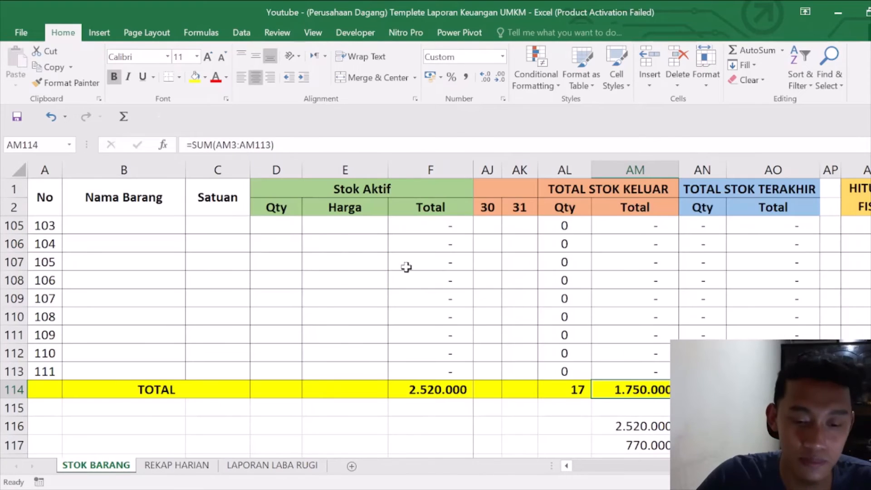
- Review the Stok Aktif and TOTAL STOK KELUAR columns of STOK BARANG from the BJ001 rows to the TOTAL row
{"action": "left_click_drag", "start_coordinate": [31, 183], "coordinate": [431, 323]}
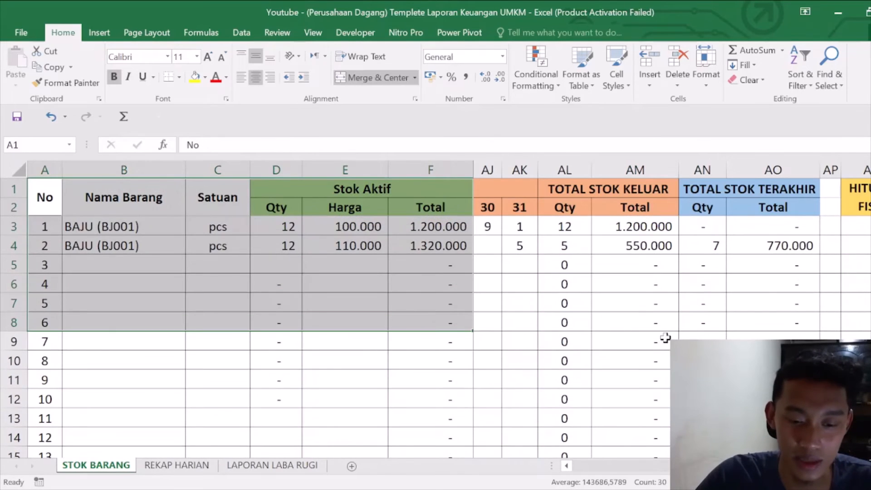
{"action": "left_click", "coordinate": [617, 297]}
{"action": "scroll", "coordinate": [628, 394], "scroll_direction": "down", "scroll_amount": 20}
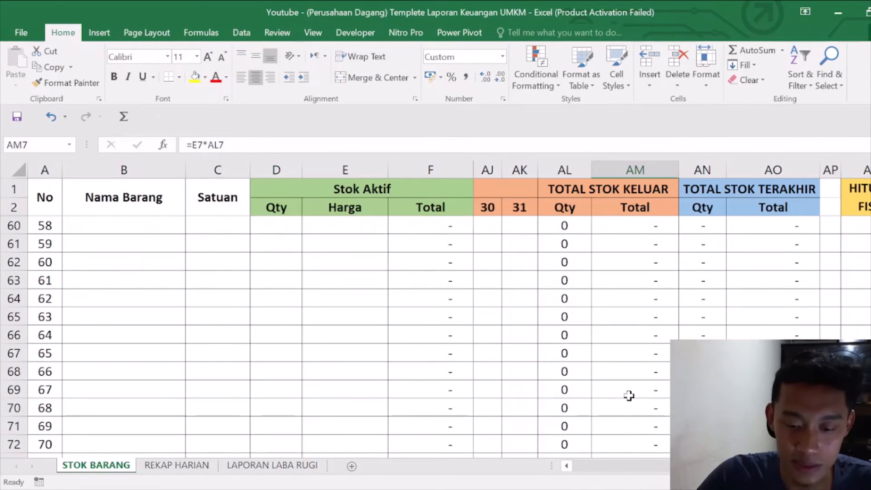
{"action": "left_click", "coordinate": [634, 315]}
{"action": "key", "text": "ctrl+Down"}
{"action": "scroll", "coordinate": [448, 379], "scroll_direction": "down", "scroll_amount": 1}
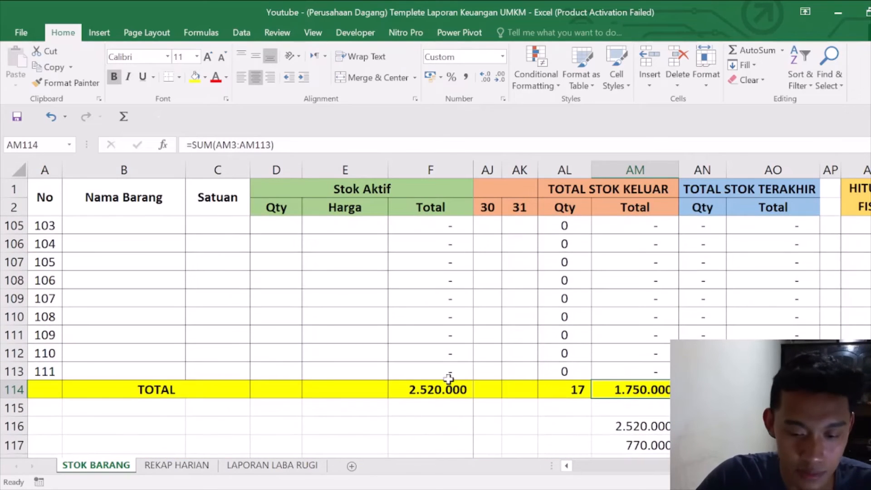
{"action": "left_click", "coordinate": [181, 466]}
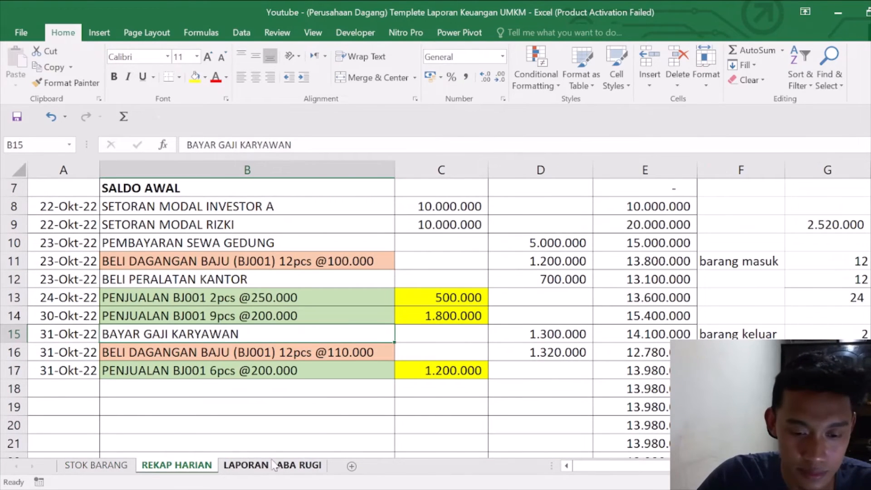
- Examine LABA (RUGI) KOTOR and the BIAYA USAHA expense lines in LAPORAN LABA RUGI
{"action": "left_click", "coordinate": [273, 466]}
{"action": "scroll", "coordinate": [301, 308], "scroll_direction": "up", "scroll_amount": 1}
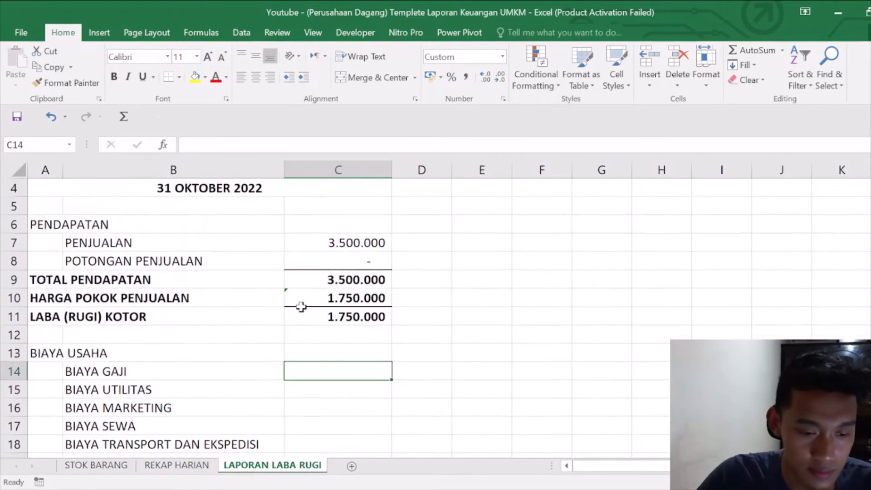
{"action": "scroll", "coordinate": [302, 307], "scroll_direction": "down", "scroll_amount": 2}
{"action": "scroll", "coordinate": [321, 248], "scroll_direction": "up", "scroll_amount": 1}
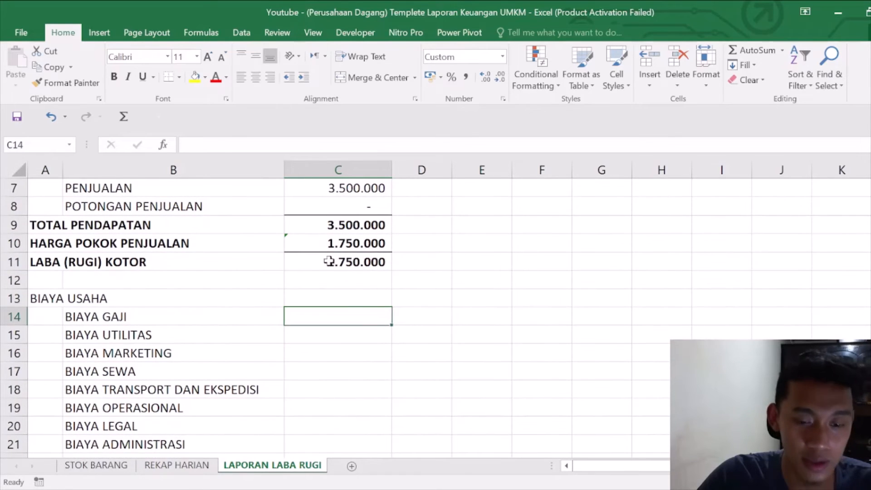
{"action": "left_click", "coordinate": [329, 261]}
{"action": "left_click", "coordinate": [152, 299]}
{"action": "scroll", "coordinate": [208, 334], "scroll_direction": "down", "scroll_amount": 1}
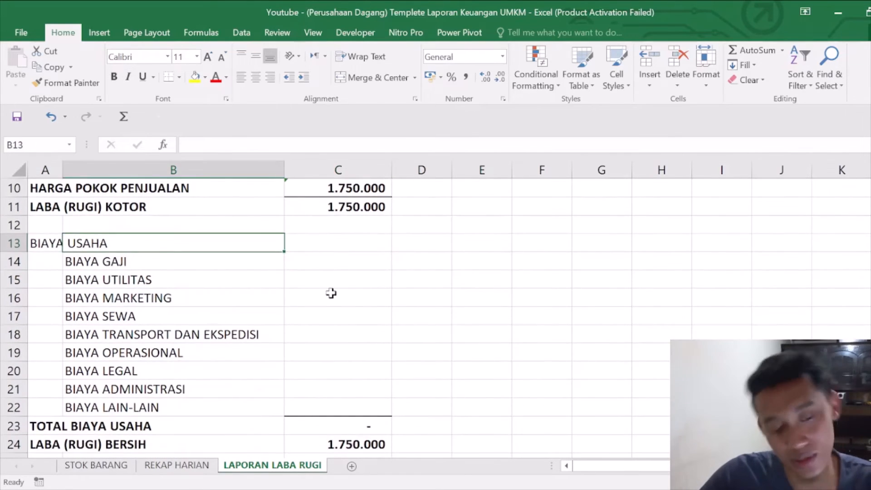
{"action": "left_click", "coordinate": [362, 245]}
- Link BIAYA GAJI in C14 of LAPORAN LABA RUGI to the employee salary payment in D15 of REKAP HARIAN
{"action": "left_click", "coordinate": [348, 257]}
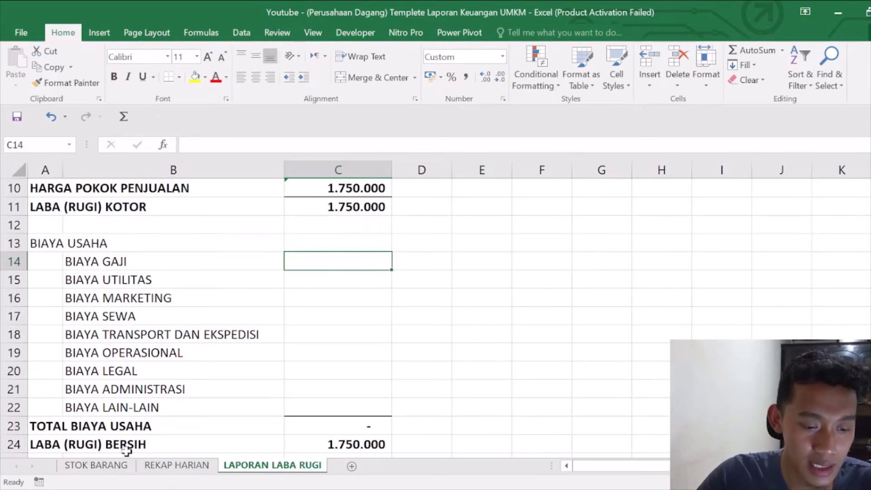
{"action": "left_click", "coordinate": [177, 465]}
{"action": "scroll", "coordinate": [350, 342], "scroll_direction": "up", "scroll_amount": 2}
{"action": "scroll", "coordinate": [311, 339], "scroll_direction": "down", "scroll_amount": 1}
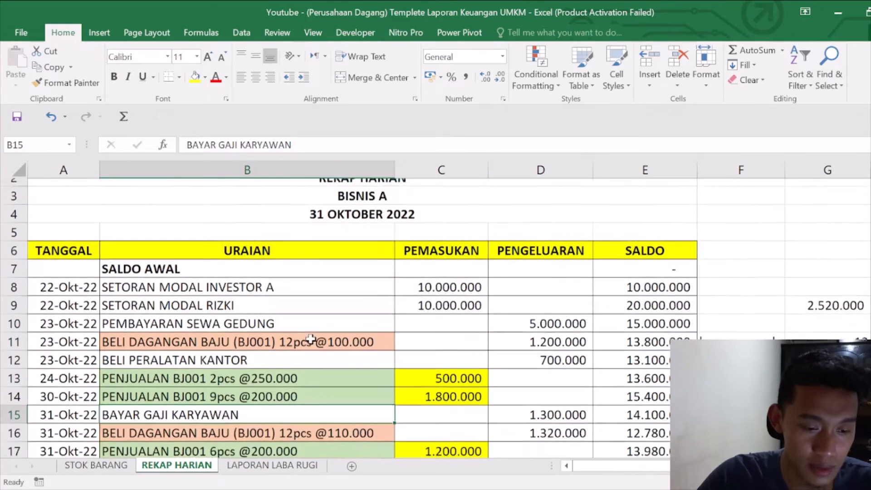
{"action": "scroll", "coordinate": [310, 339], "scroll_direction": "down", "scroll_amount": 1}
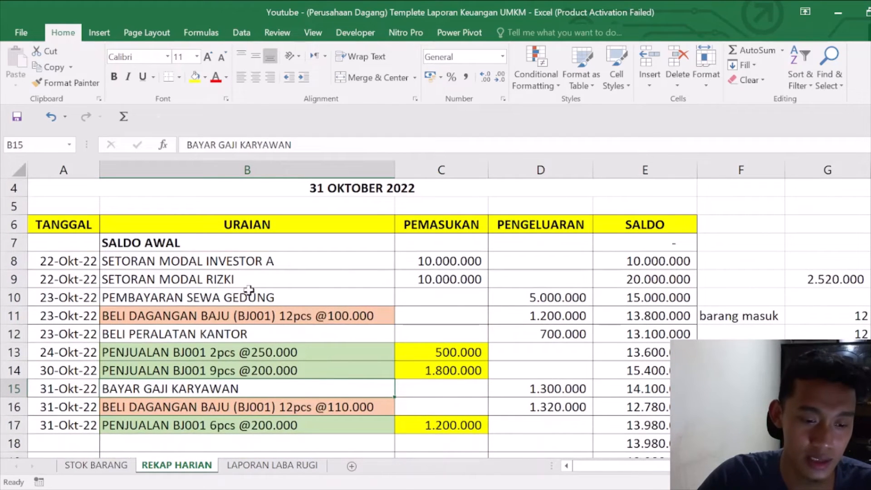
{"action": "left_click", "coordinate": [562, 393]}
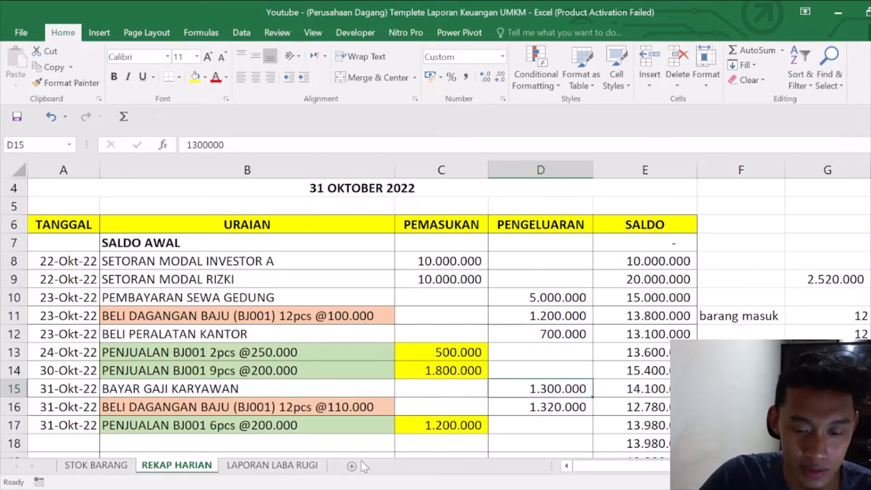
{"action": "left_click", "coordinate": [272, 465]}
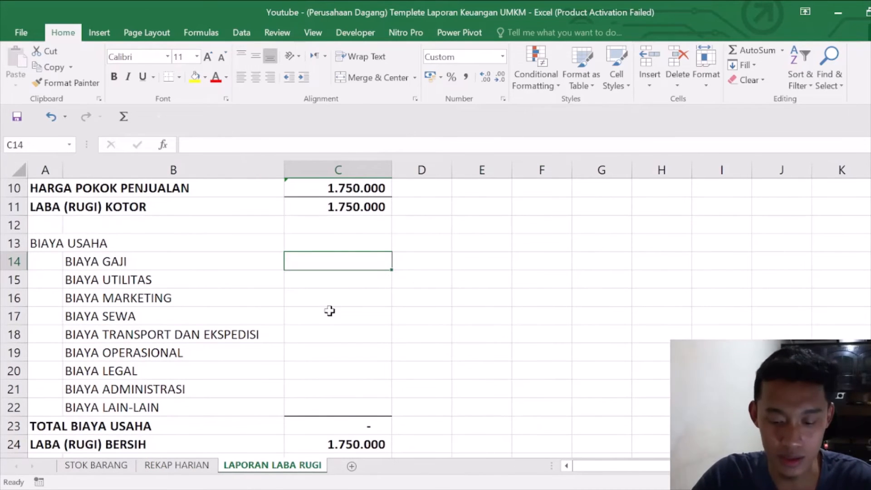
{"action": "type", "text": "="}
{"action": "left_click", "coordinate": [177, 465]}
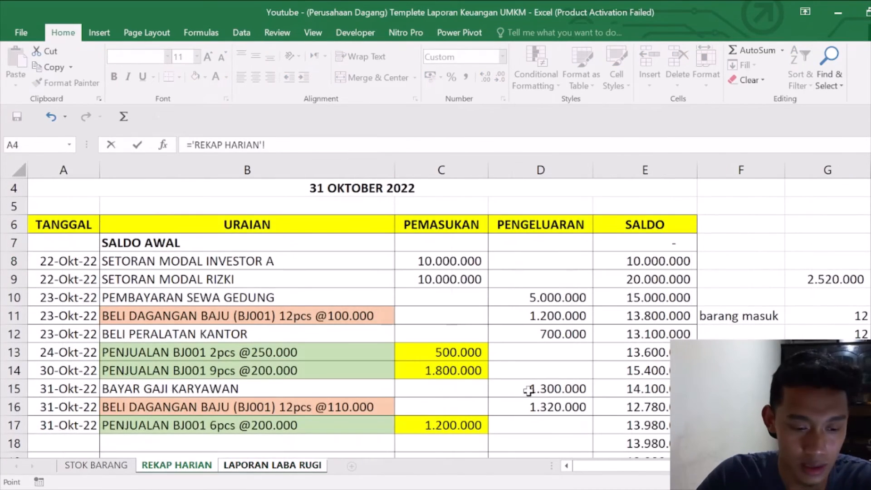
{"action": "left_click", "coordinate": [528, 391]}
{"action": "key", "text": "Return"}
- Fill the salary amount in D15 and the BJ001 purchase amounts in D11 and D16 of REKAP HARIAN with yellow
{"action": "left_click", "coordinate": [195, 465]}
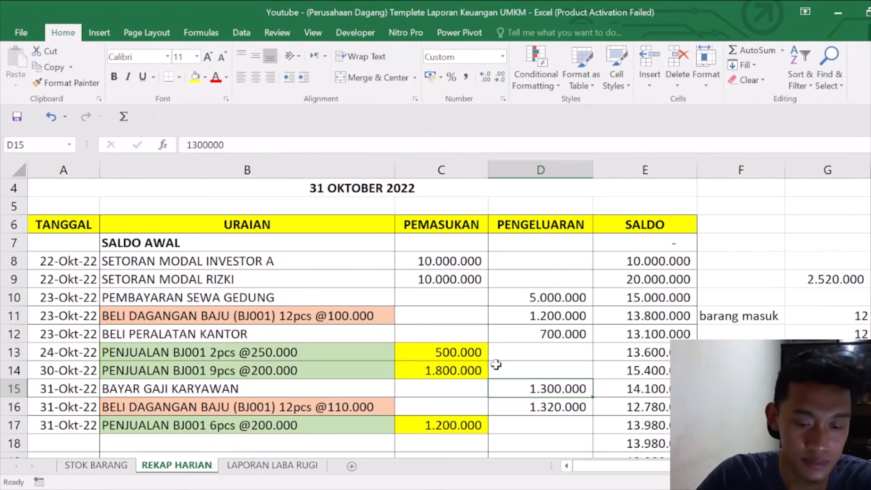
{"action": "left_click", "coordinate": [194, 77]}
{"action": "left_click", "coordinate": [517, 408]}
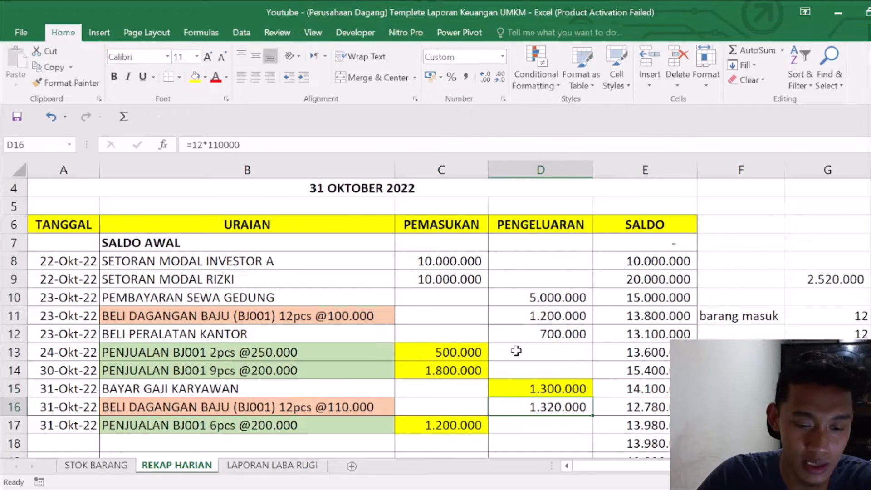
{"action": "left_click", "coordinate": [546, 315]}
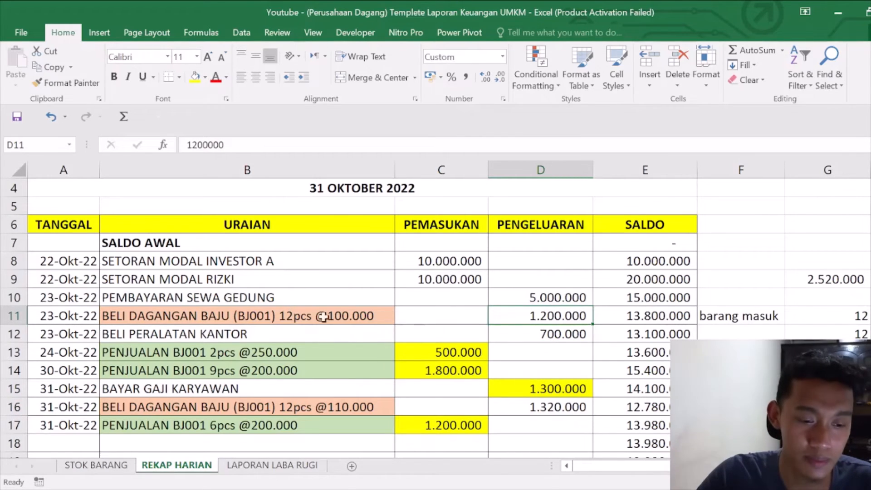
{"action": "left_click", "coordinate": [536, 407], "text": "ctrl"}
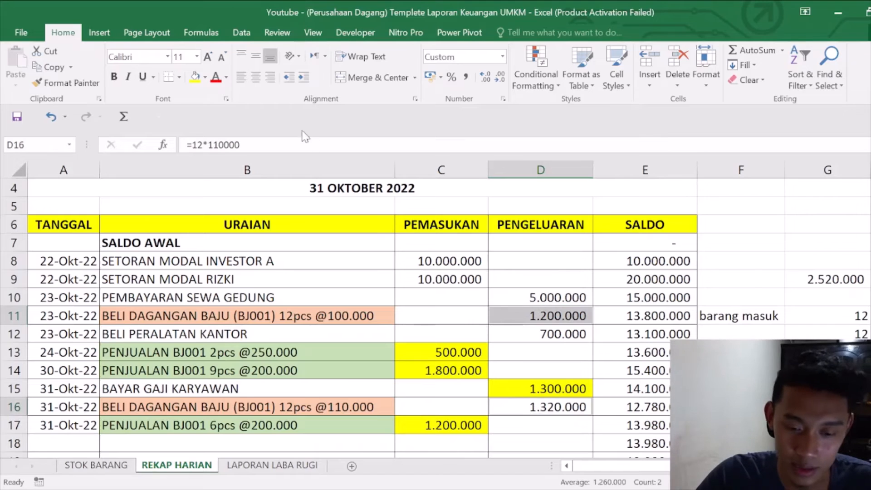
{"action": "left_click", "coordinate": [195, 77]}
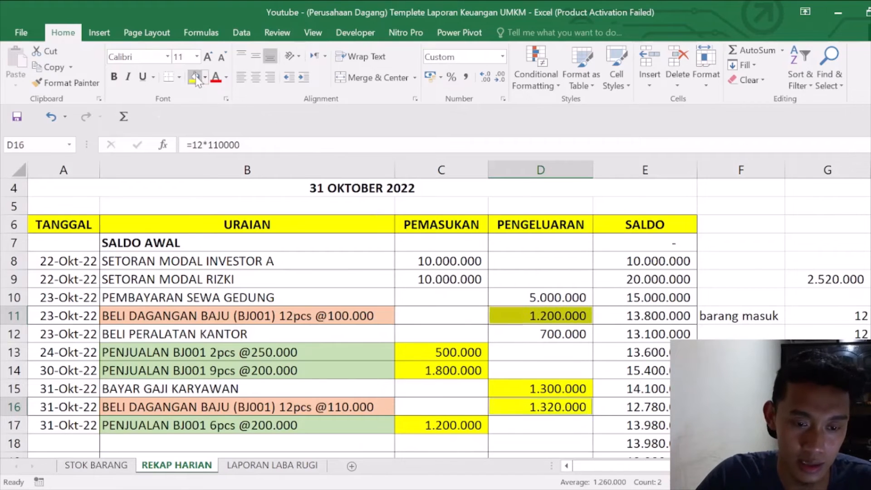
- Link BIAYA SEWA in C17 of LAPORAN LABA RUGI to the building rent in D10 of REKAP HARIAN, and fill D10 with yellow
{"action": "left_click", "coordinate": [537, 337]}
{"action": "left_click", "coordinate": [545, 303]}
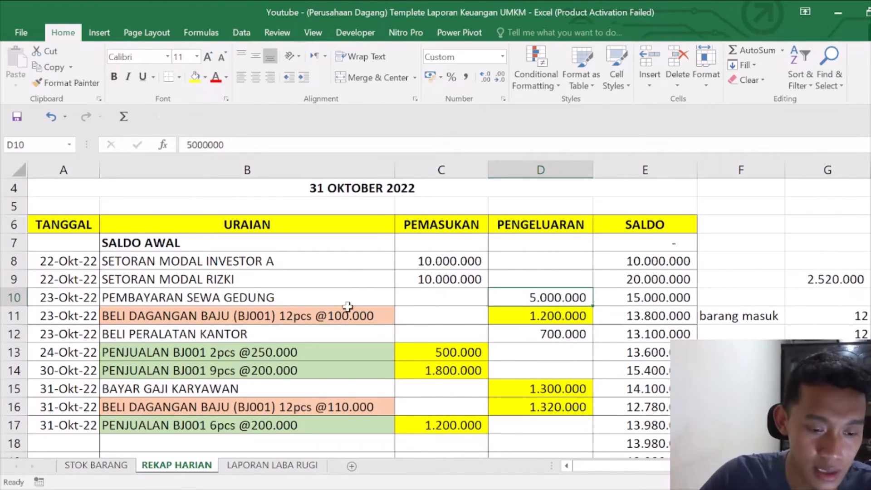
{"action": "left_click", "coordinate": [275, 468]}
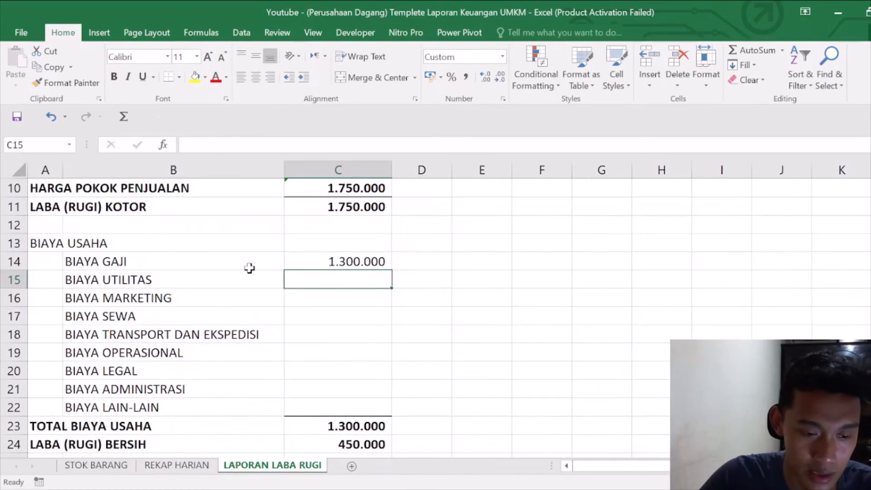
{"action": "left_click", "coordinate": [224, 299]}
{"action": "left_click", "coordinate": [272, 316]}
{"action": "double_click", "coordinate": [346, 310]}
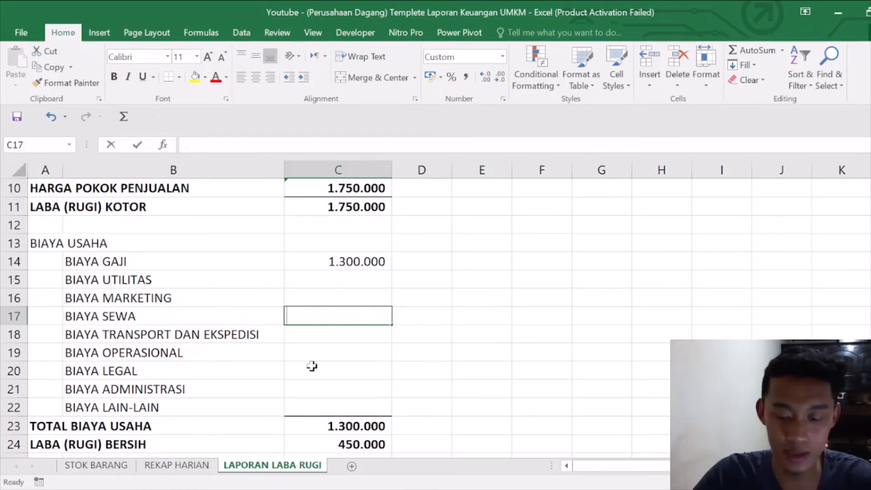
{"action": "type", "text": "="}
{"action": "left_click", "coordinate": [176, 465]}
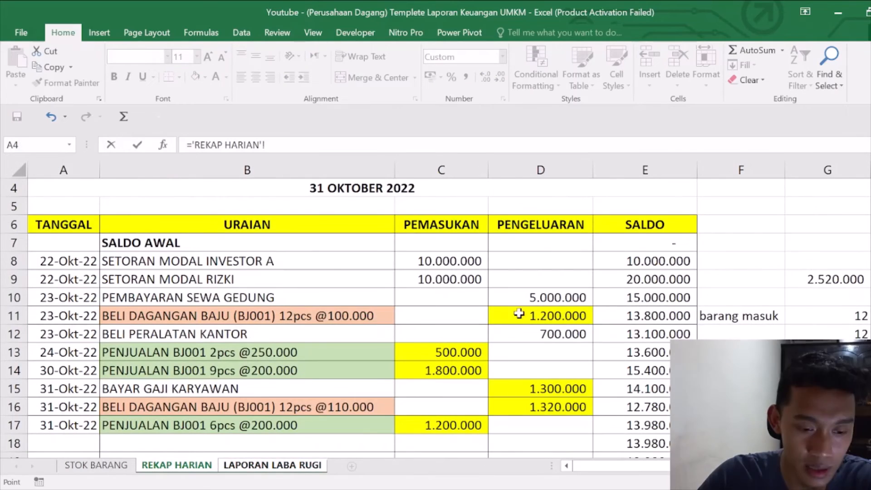
{"action": "left_click", "coordinate": [513, 297]}
{"action": "key", "text": "Return"}
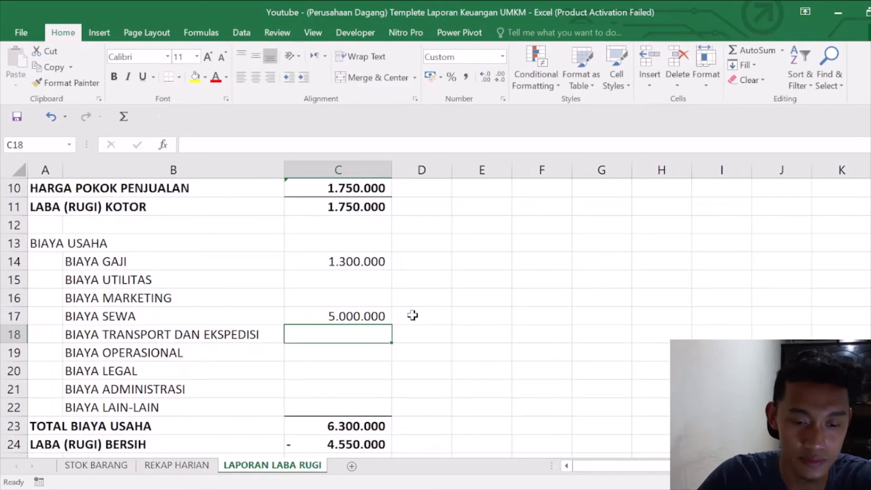
{"action": "left_click", "coordinate": [192, 467]}
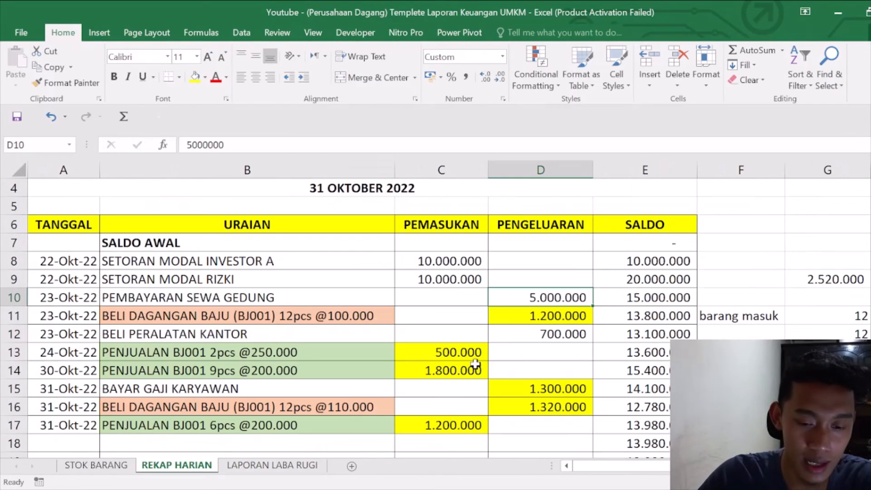
{"action": "left_click", "coordinate": [195, 77]}
- Link BIAYA OPERASIONAL in C19 of LAPORAN LABA RUGI to the office equipment purchase in D12 of REKAP HARIAN, and fill D12 with yellow
{"action": "left_click", "coordinate": [508, 334]}
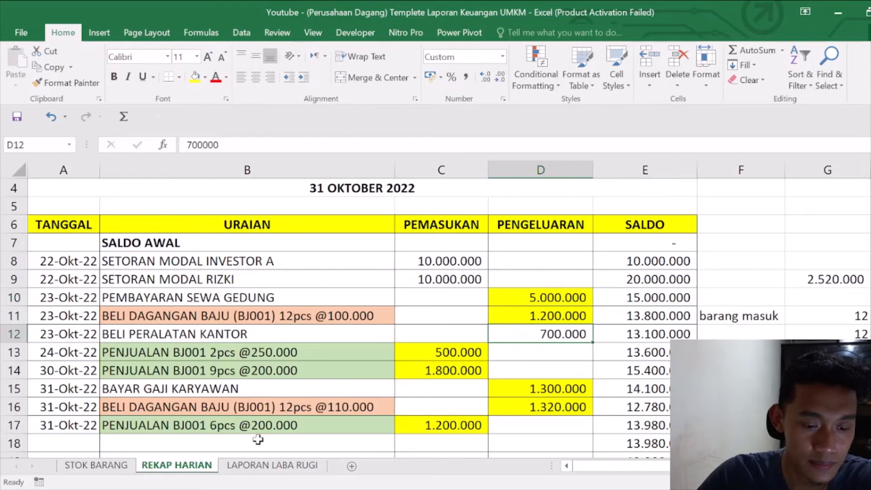
{"action": "left_click", "coordinate": [256, 467]}
{"action": "left_click", "coordinate": [335, 352]}
{"action": "type", "text": "="}
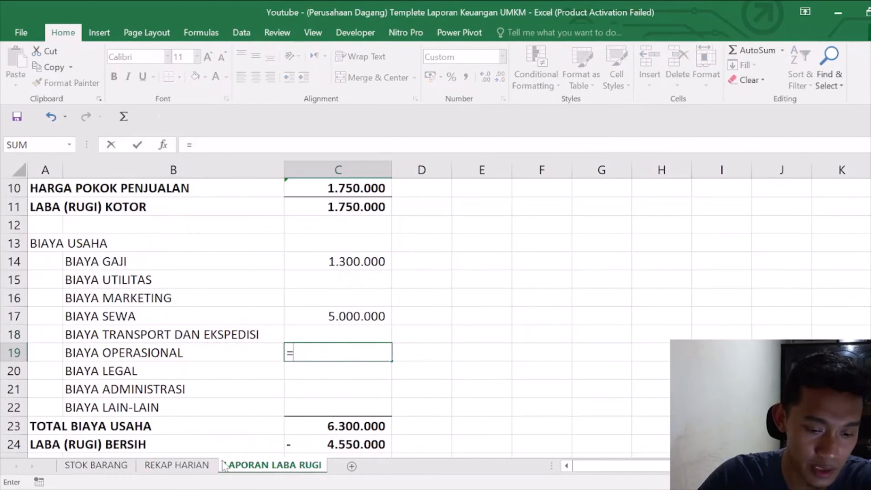
{"action": "left_click", "coordinate": [178, 465]}
{"action": "left_click", "coordinate": [515, 332]}
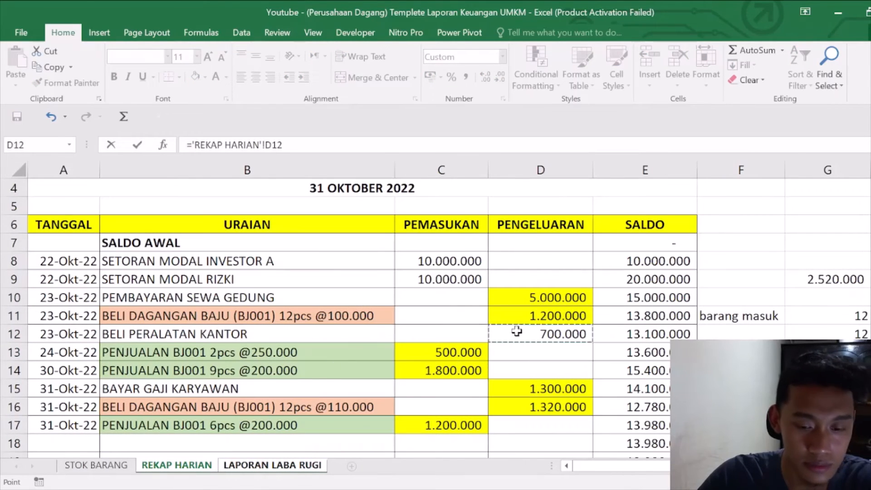
{"action": "key", "text": "Return"}
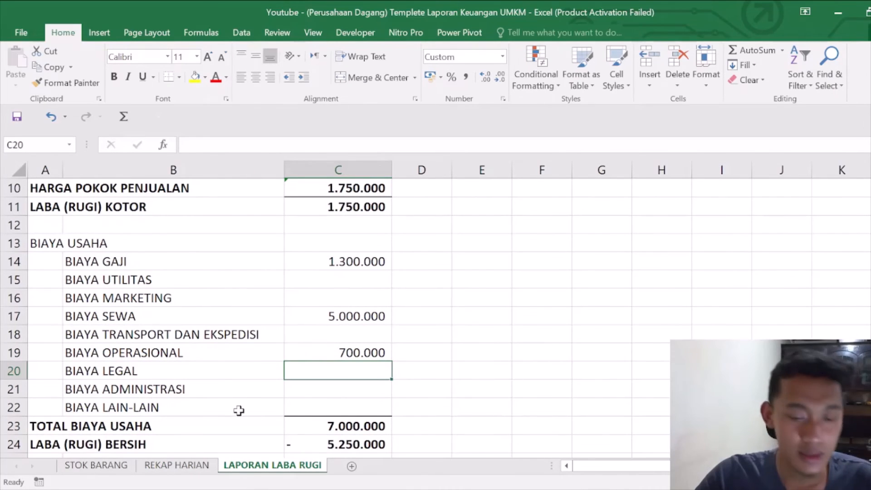
{"action": "left_click", "coordinate": [178, 465]}
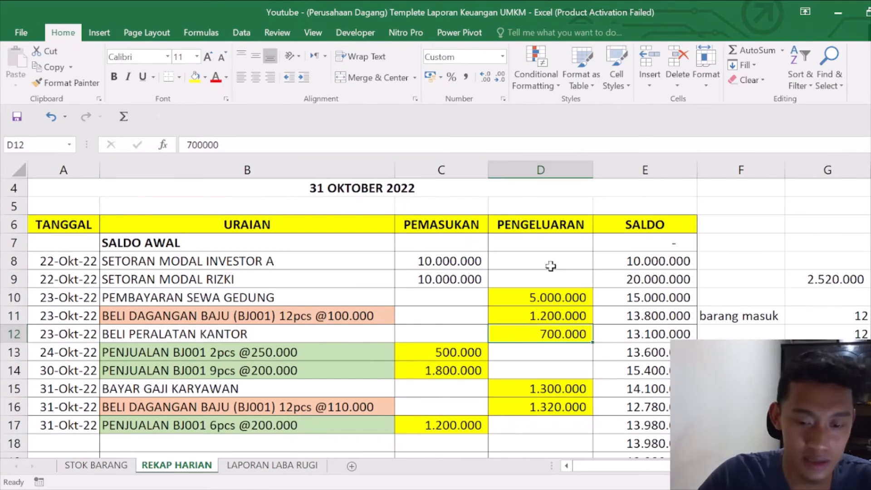
- Review the expense amounts and the two capital deposits in REKAP HARIAN, and check LAPORAN LABA RUGI for matching lines
{"action": "left_click_drag", "start_coordinate": [556, 295], "coordinate": [531, 410]}
{"action": "left_click_drag", "start_coordinate": [456, 262], "coordinate": [437, 283]}
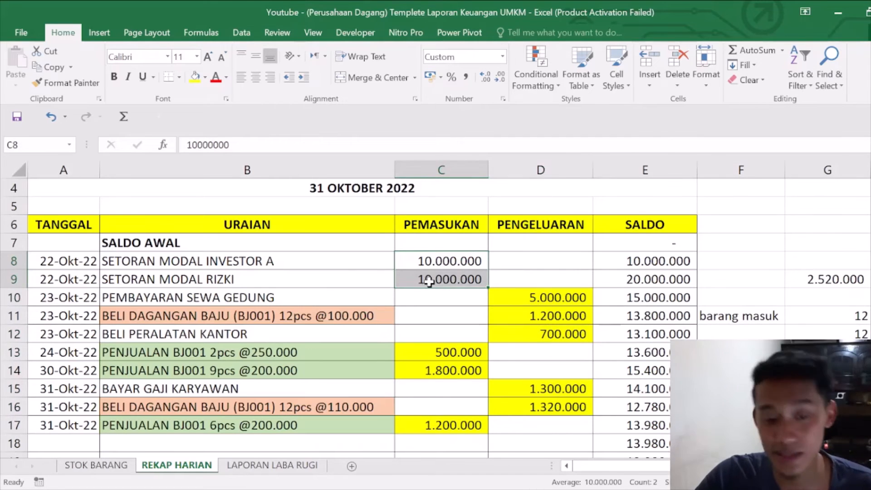
{"action": "left_click_drag", "start_coordinate": [149, 262], "coordinate": [233, 278]}
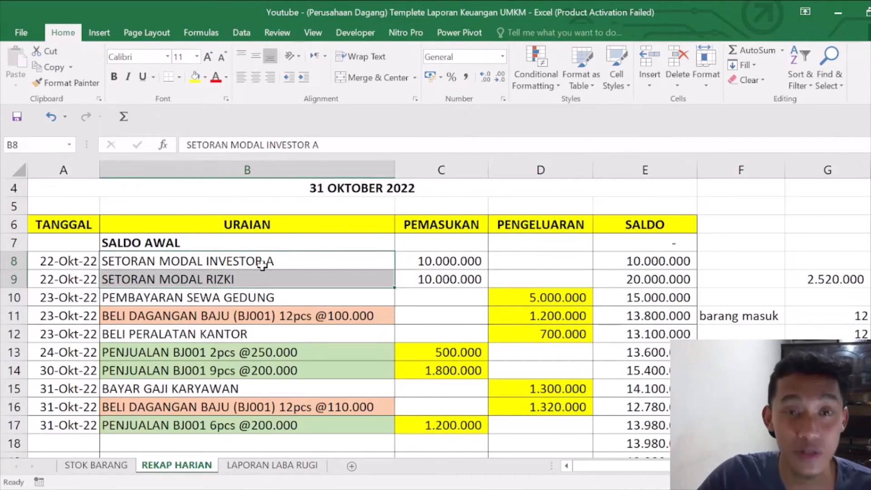
{"action": "left_click", "coordinate": [461, 260]}
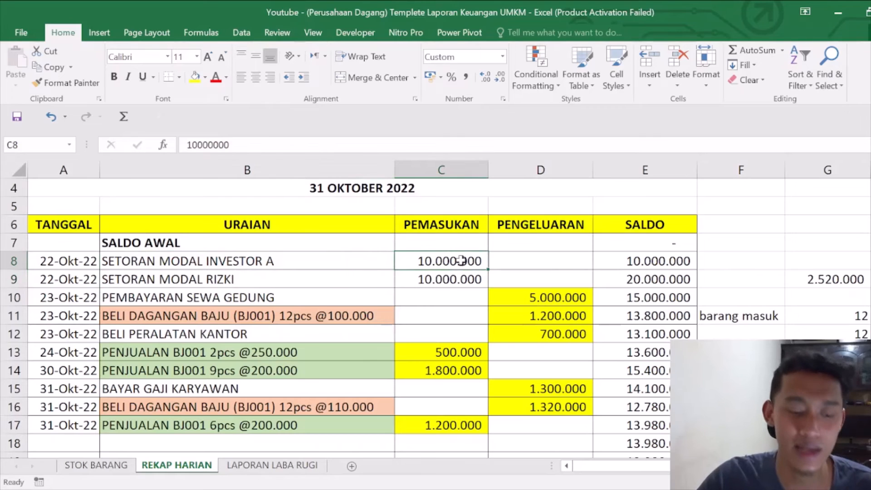
{"action": "left_click", "coordinate": [272, 465]}
{"action": "scroll", "coordinate": [268, 286], "scroll_direction": "up", "scroll_amount": 1}
{"action": "scroll", "coordinate": [268, 286], "scroll_direction": "down", "scroll_amount": 2}
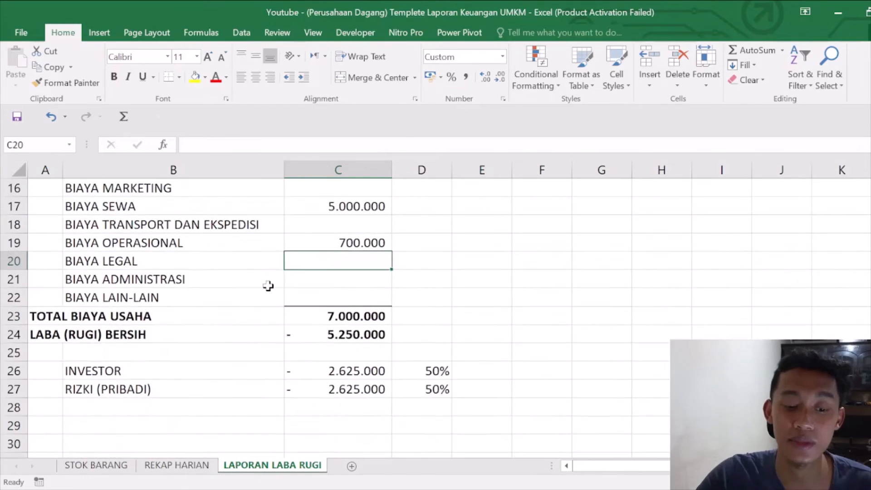
{"action": "scroll", "coordinate": [268, 286], "scroll_direction": "up", "scroll_amount": 5}
- Compare the capital deposits in C8:C9 of REKAP HARIAN with the PENJUALAN formula in C7 of LAPORAN LABA RUGI
{"action": "left_click", "coordinate": [178, 465]}
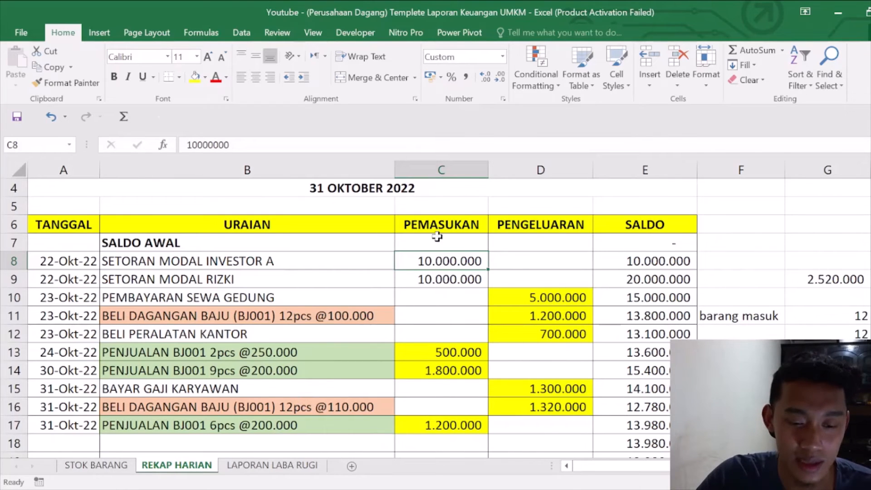
{"action": "left_click_drag", "start_coordinate": [437, 233], "coordinate": [425, 275]}
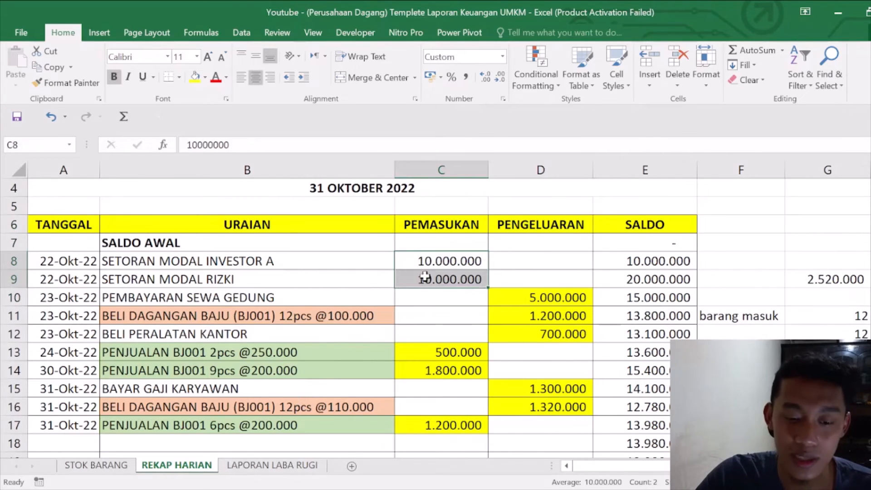
{"action": "left_click_drag", "start_coordinate": [254, 260], "coordinate": [256, 279]}
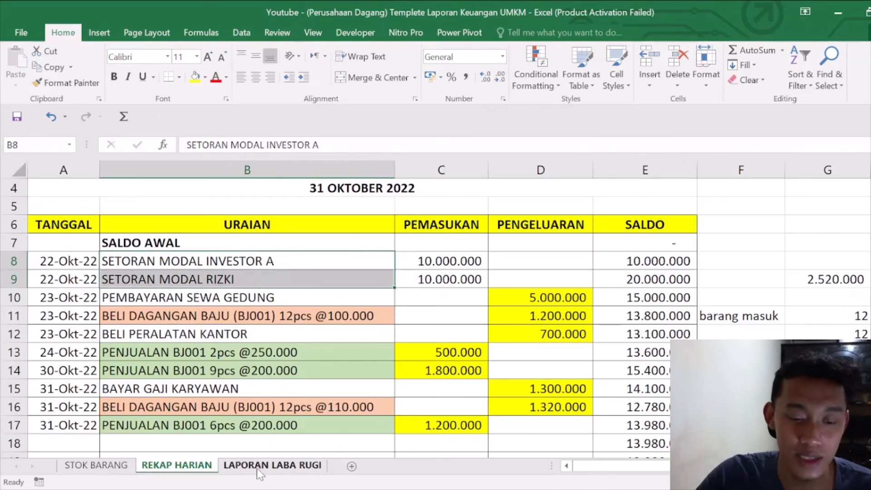
{"action": "left_click", "coordinate": [257, 467]}
{"action": "left_click", "coordinate": [356, 290]}
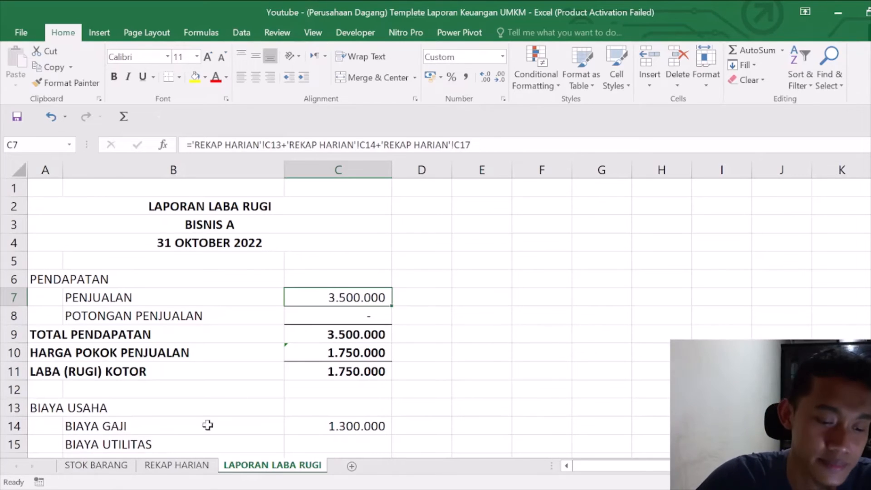
{"action": "left_click", "coordinate": [172, 466]}
{"action": "left_click_drag", "start_coordinate": [449, 261], "coordinate": [451, 278]}
{"action": "left_click", "coordinate": [451, 255]}
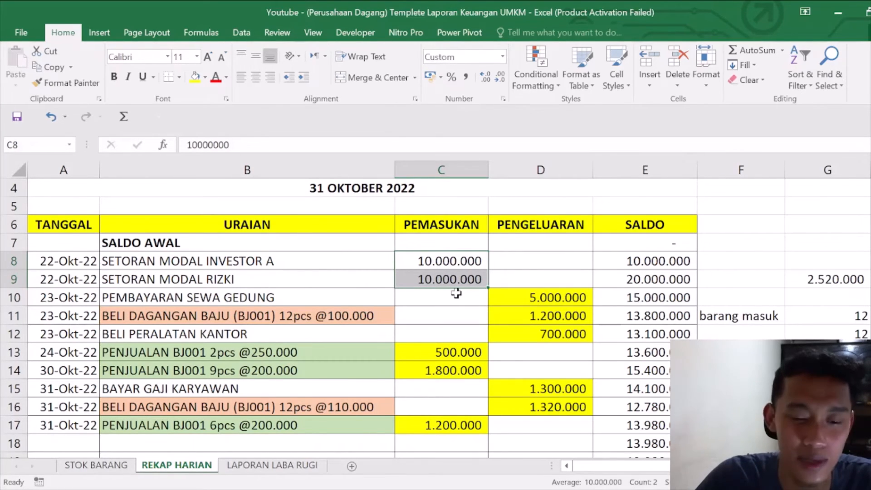
- Add a new worksheet named LAPORAN NERACA after LAPORAN LABA RUGI
{"action": "left_click", "coordinate": [352, 467]}
{"action": "double_click", "coordinate": [349, 465]}
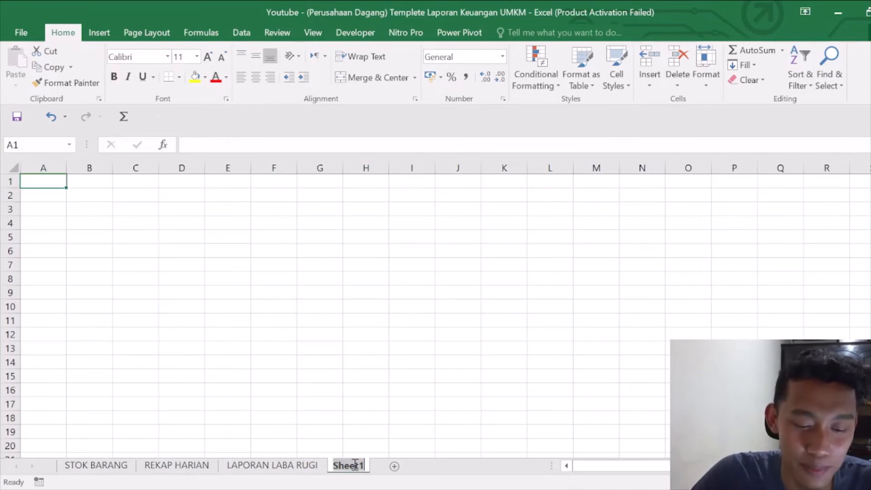
{"action": "type", "text": "LAPORAN"}
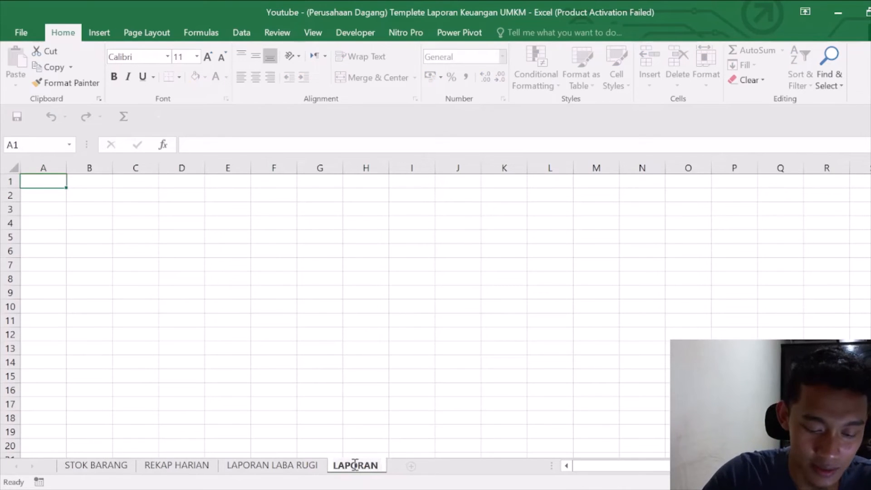
{"action": "type", "text": " NERACA"}
{"action": "key", "text": "Return"}
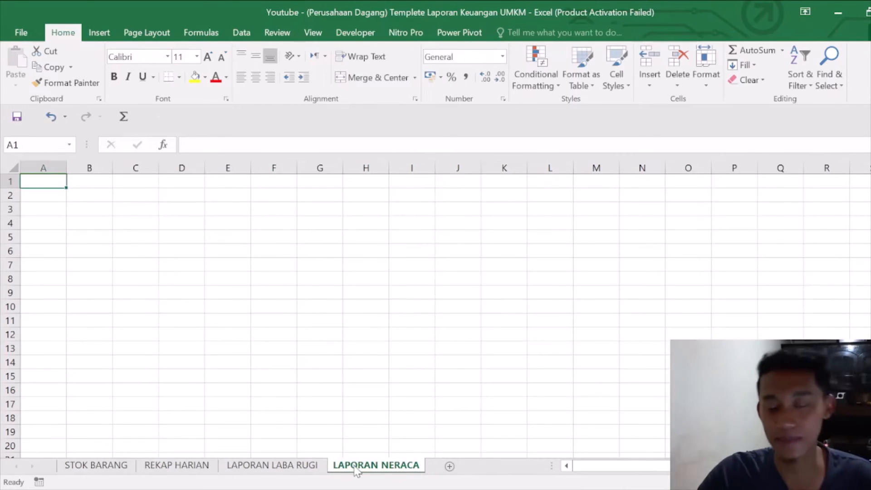
- Examine the capital deposit rows 8 and 9 of REKAP HARIAN against the BIAYA USAHA lines of LAPORAN LABA RUGI
{"action": "left_click", "coordinate": [180, 466]}
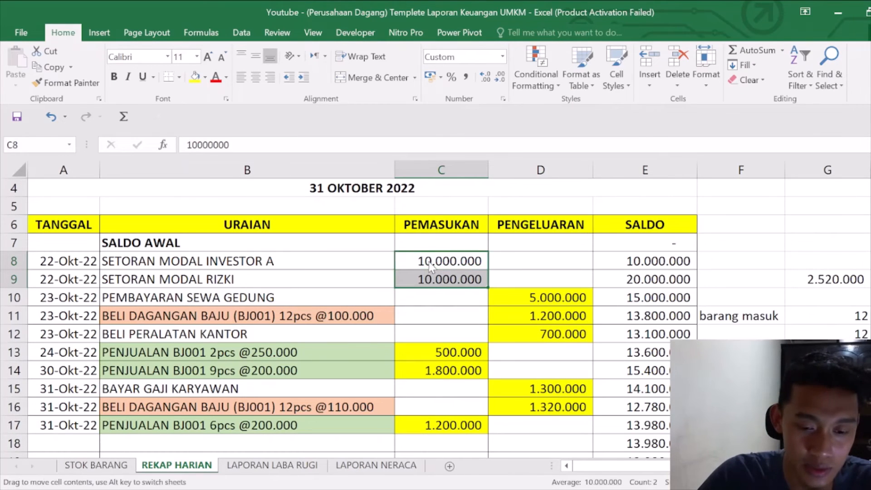
{"action": "left_click", "coordinate": [349, 467]}
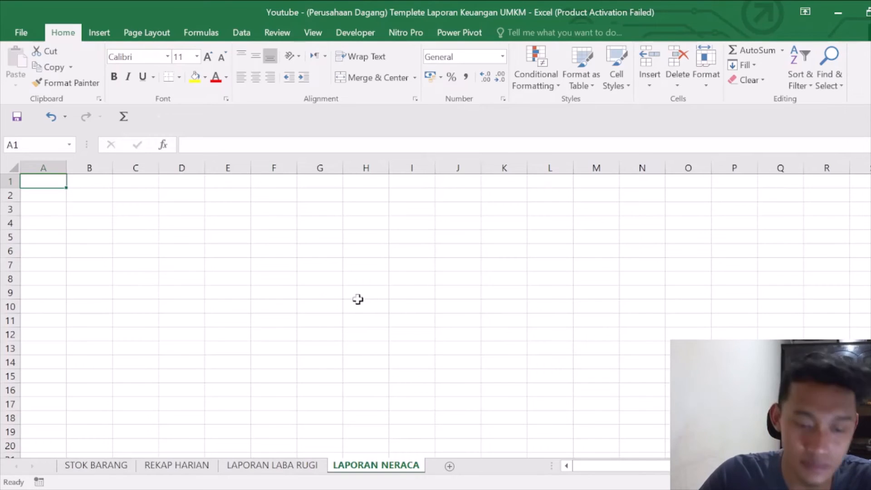
{"action": "left_click", "coordinate": [182, 467]}
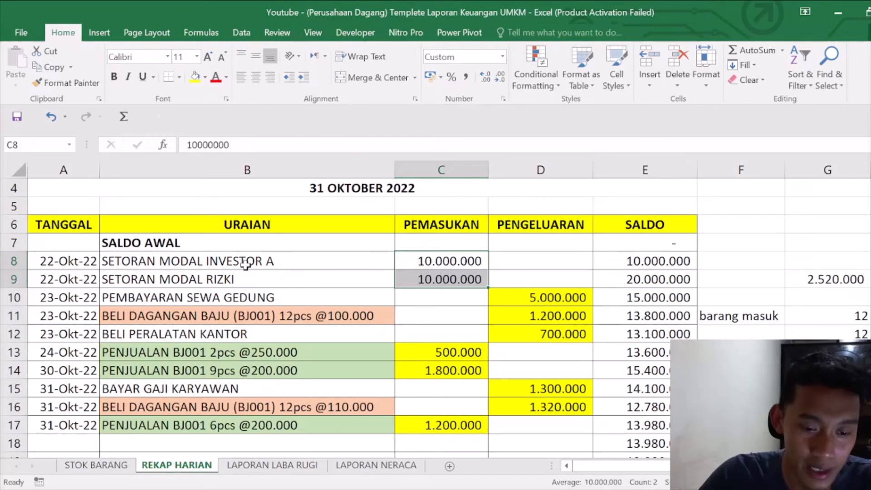
{"action": "left_click", "coordinate": [290, 467]}
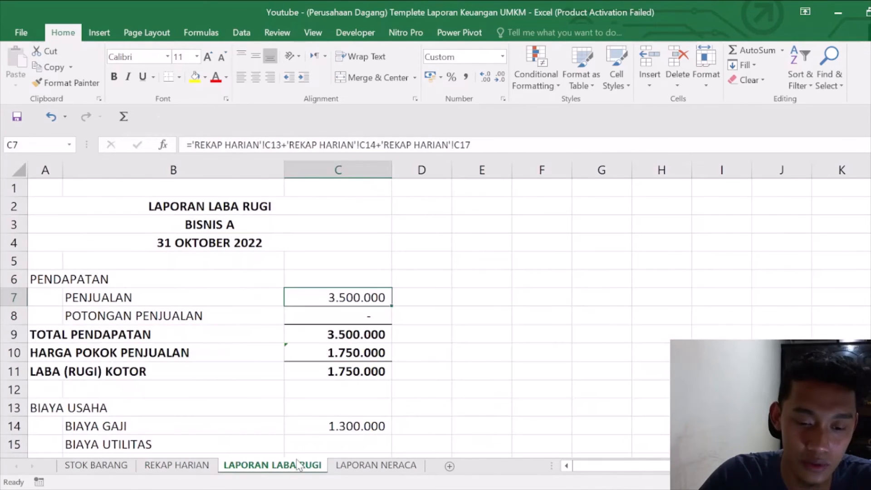
{"action": "left_click", "coordinate": [177, 465]}
{"action": "left_click_drag", "start_coordinate": [295, 258], "coordinate": [439, 278]}
{"action": "left_click", "coordinate": [443, 258]}
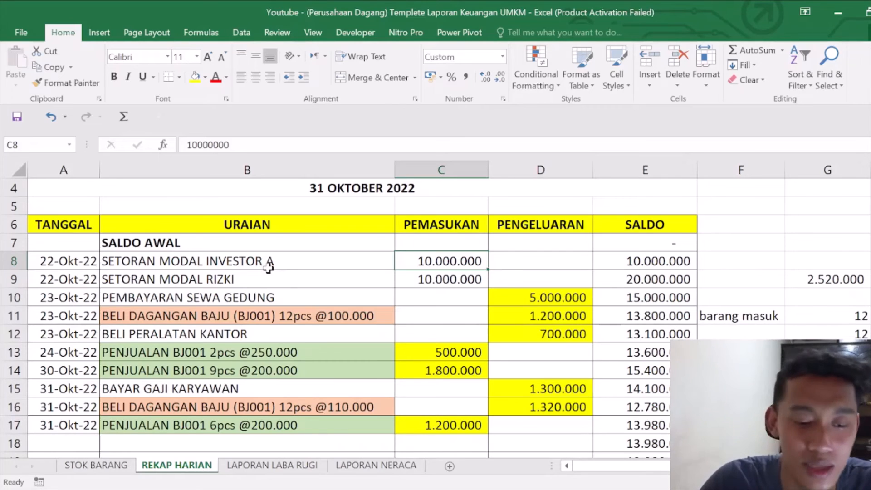
{"action": "left_click", "coordinate": [285, 473]}
{"action": "scroll", "coordinate": [280, 313], "scroll_direction": "down", "scroll_amount": 4}
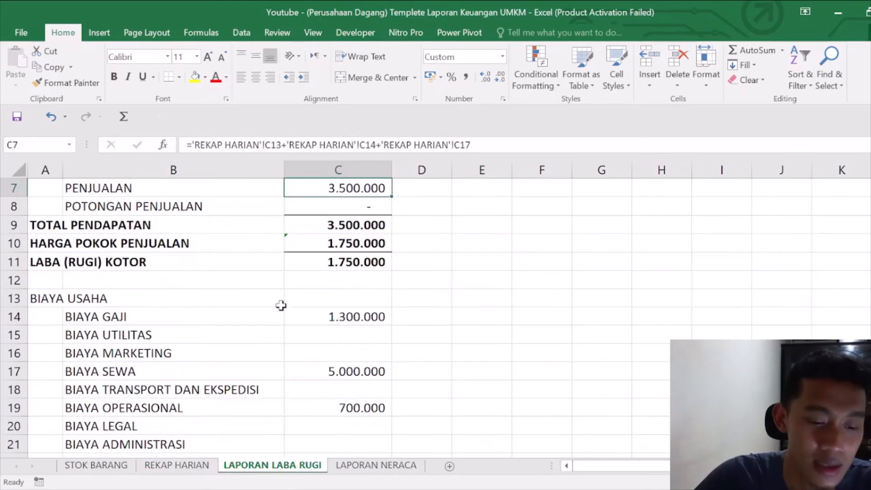
{"action": "left_click", "coordinate": [144, 207]}
{"action": "left_click_drag", "start_coordinate": [144, 207], "coordinate": [331, 259]}
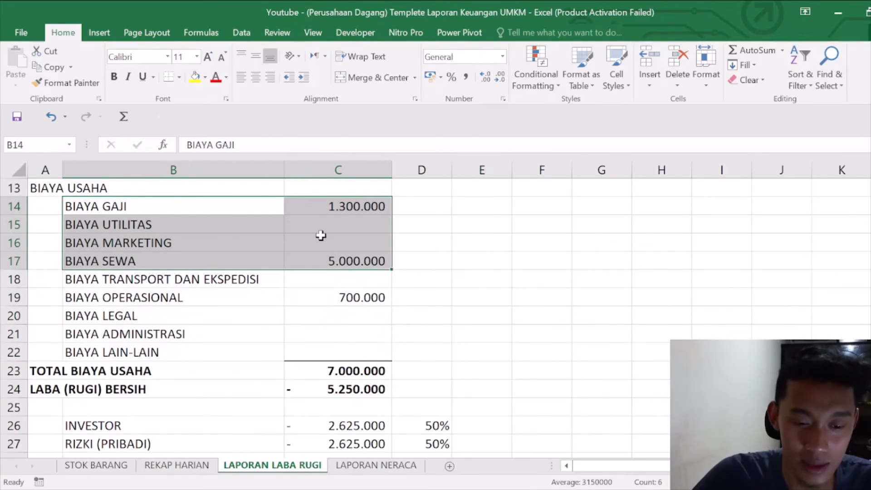
{"action": "left_click", "coordinate": [316, 228]}
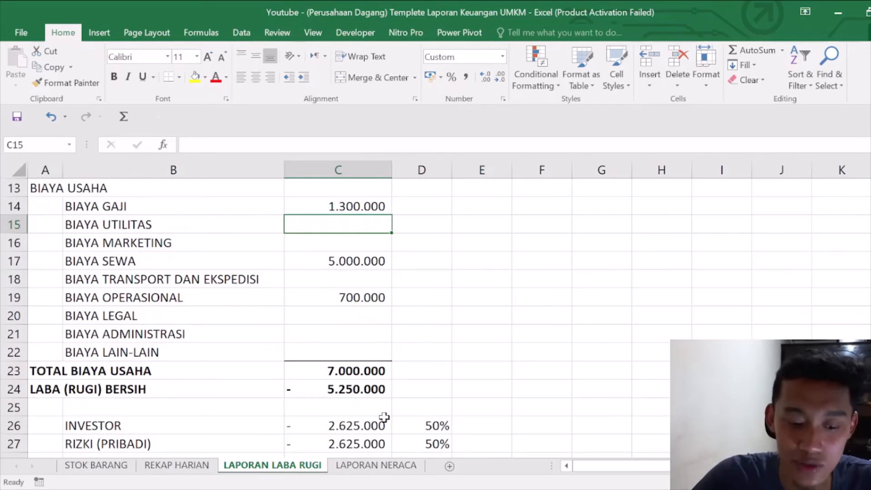
- Look over the blank area B3:E11 of LAPORAN NERACA and review the stock, daily recap and profit and loss sheets
{"action": "left_click", "coordinate": [376, 465]}
{"action": "left_click_drag", "start_coordinate": [125, 220], "coordinate": [254, 282]}
{"action": "left_click_drag", "start_coordinate": [98, 208], "coordinate": [236, 324]}
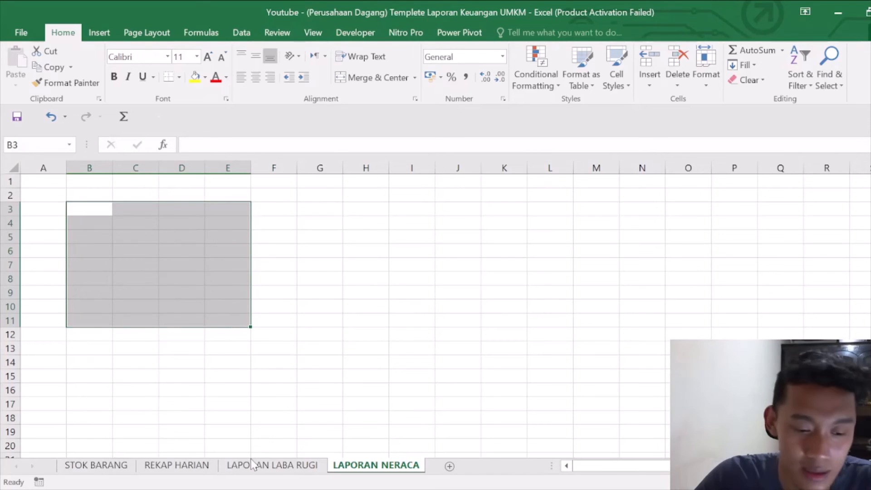
{"action": "key", "text": "ctrl+Page_Up"}
{"action": "key", "text": "ctrl+Page_Up"}
{"action": "key", "text": "ctrl+Page_Up"}
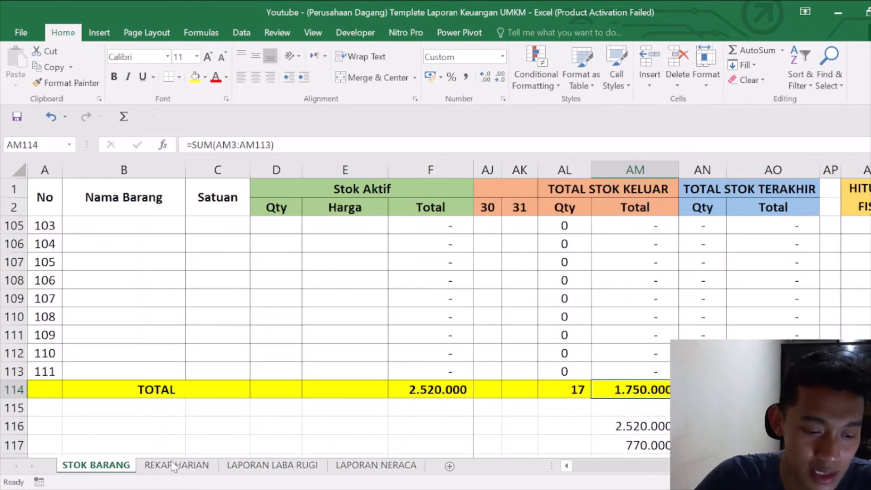
{"action": "left_click", "coordinate": [173, 466]}
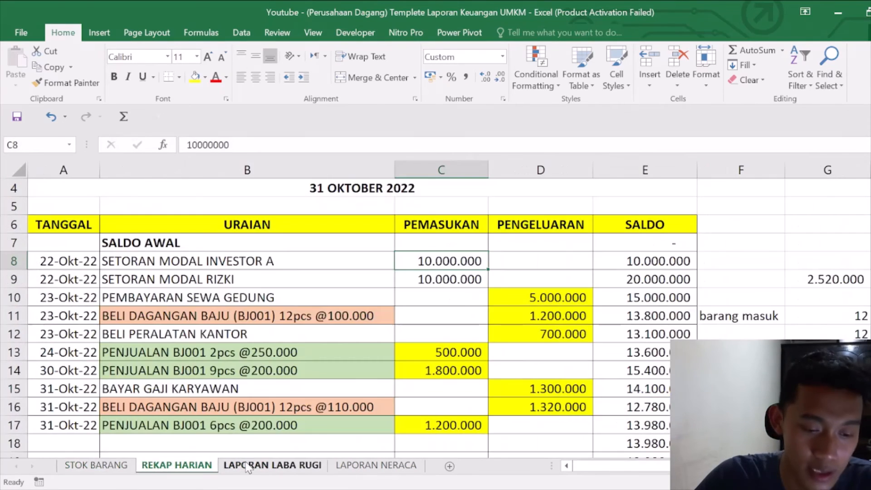
{"action": "left_click", "coordinate": [272, 465]}
- Delete the empty LAPORAN NERACA worksheet
{"action": "left_click", "coordinate": [375, 467]}
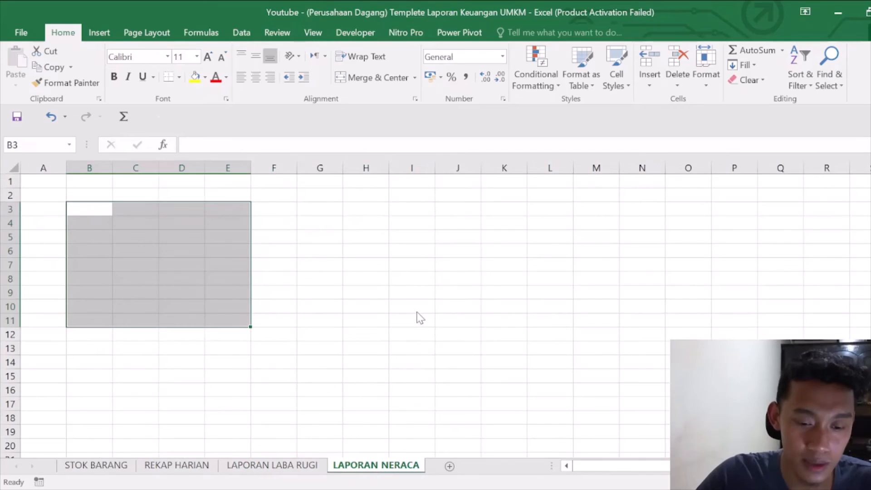
{"action": "key", "text": "ctrl+Page_Up"}
- Examine the BIAYA USAHA lines, the LABA (RUGI) BERSIH formula in C24 and the profit-sharing rows in LAPORAN LABA RUGI
{"action": "left_click", "coordinate": [196, 466]}
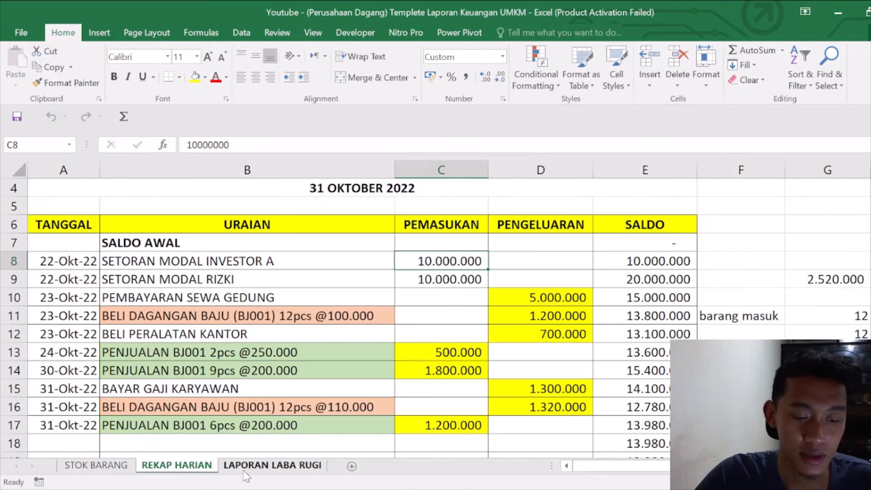
{"action": "left_click", "coordinate": [255, 470]}
{"action": "left_click", "coordinate": [96, 470]}
{"action": "left_click", "coordinate": [297, 469]}
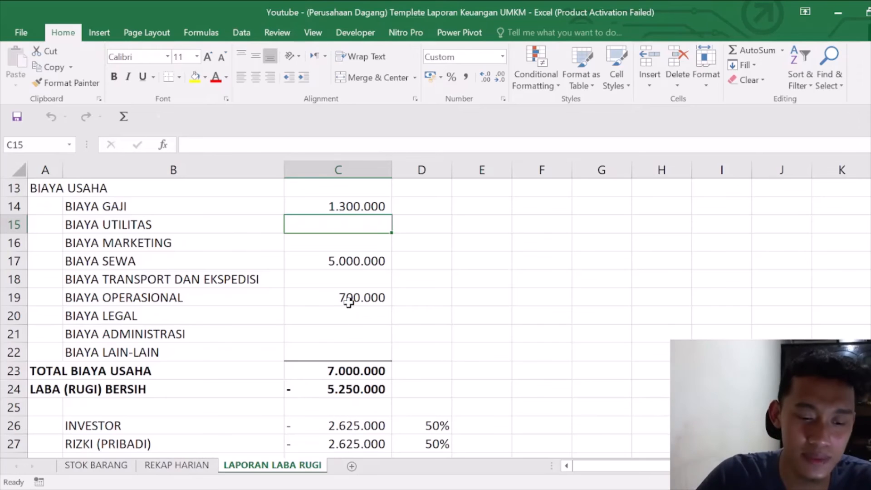
{"action": "scroll", "coordinate": [348, 301], "scroll_direction": "down", "scroll_amount": 4}
{"action": "scroll", "coordinate": [356, 302], "scroll_direction": "up", "scroll_amount": 4}
{"action": "scroll", "coordinate": [357, 303], "scroll_direction": "up", "scroll_amount": 1}
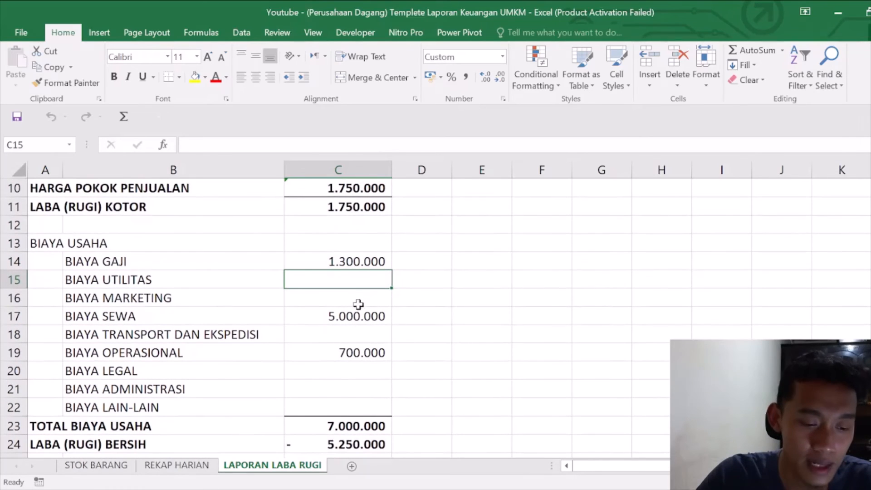
{"action": "left_click", "coordinate": [341, 438]}
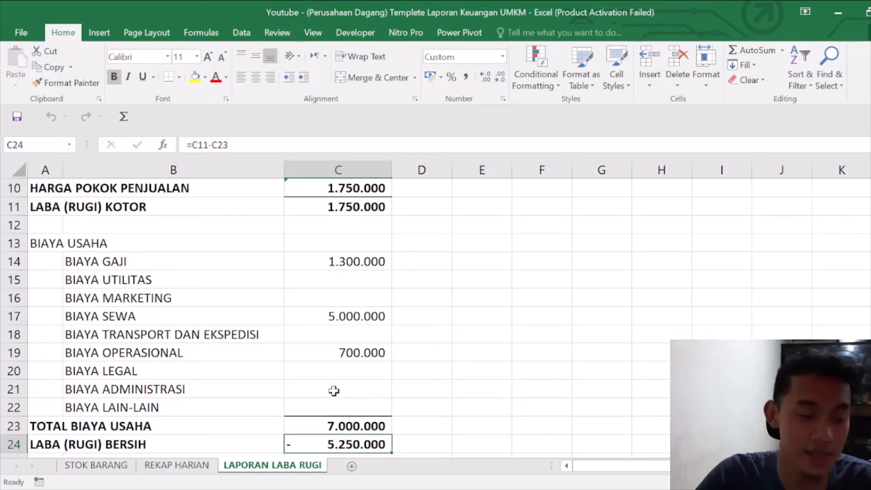
{"action": "left_click", "coordinate": [356, 311]}
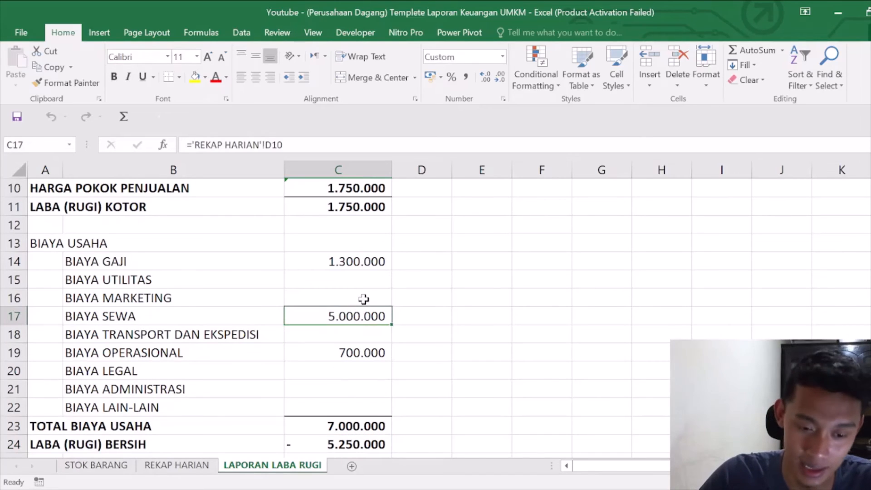
{"action": "scroll", "coordinate": [356, 411], "scroll_direction": "down", "scroll_amount": 2}
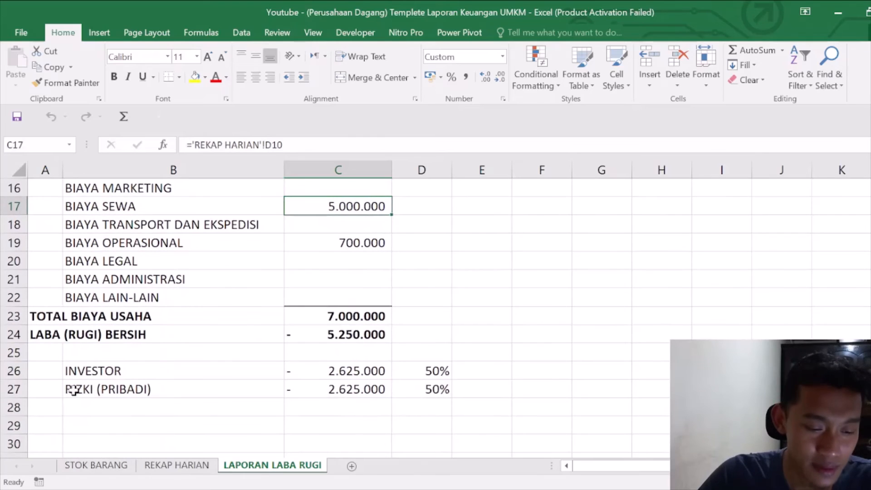
- Clear the recipient labels and profit-share amounts in B26:C27 of LAPORAN LABA RUGI, keeping the percentages in column D
{"action": "left_click", "coordinate": [312, 330]}
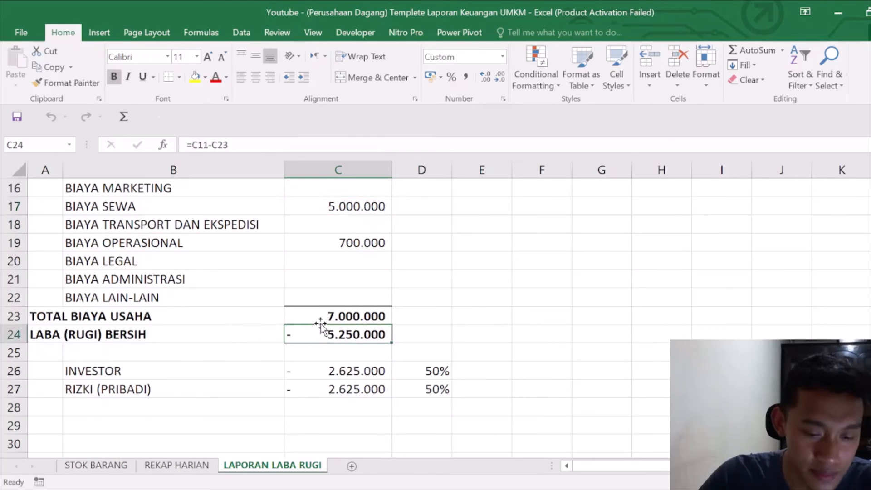
{"action": "left_click", "coordinate": [320, 319]}
{"action": "left_click_drag", "start_coordinate": [109, 372], "coordinate": [308, 350]}
{"action": "left_click", "coordinate": [318, 327]}
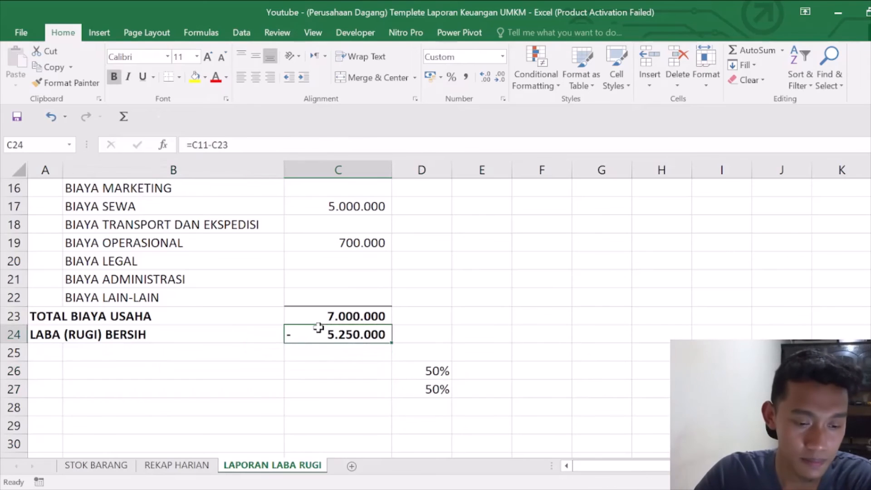
- Examine LAPORAN LABA RUGI from PENJUALAN and HARGA POKOK PENJUALAN through the BIAYA USAHA lines to LABA (RUGI) BERSIH in C24
{"action": "left_click", "coordinate": [136, 331]}
{"action": "left_click", "coordinate": [334, 331]}
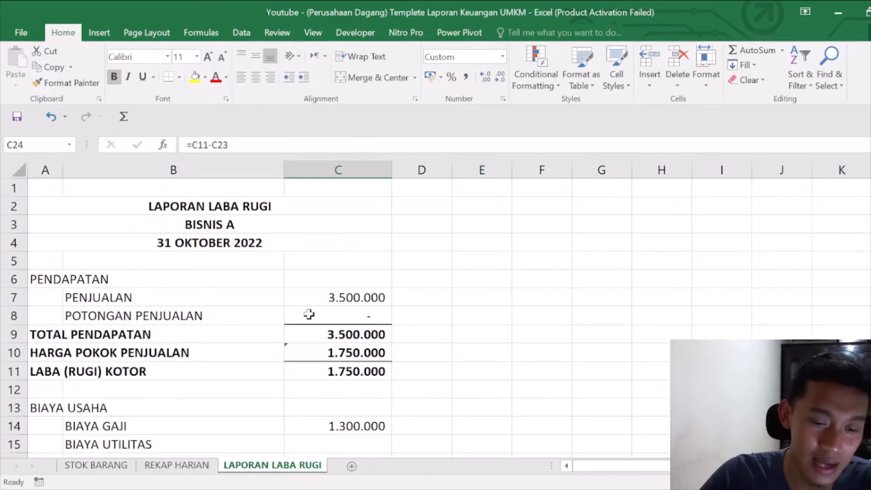
{"action": "scroll", "coordinate": [256, 311], "scroll_direction": "up", "scroll_amount": 5}
{"action": "left_click", "coordinate": [360, 300]}
{"action": "left_click", "coordinate": [352, 353]}
{"action": "scroll", "coordinate": [356, 351], "scroll_direction": "down", "scroll_amount": 3}
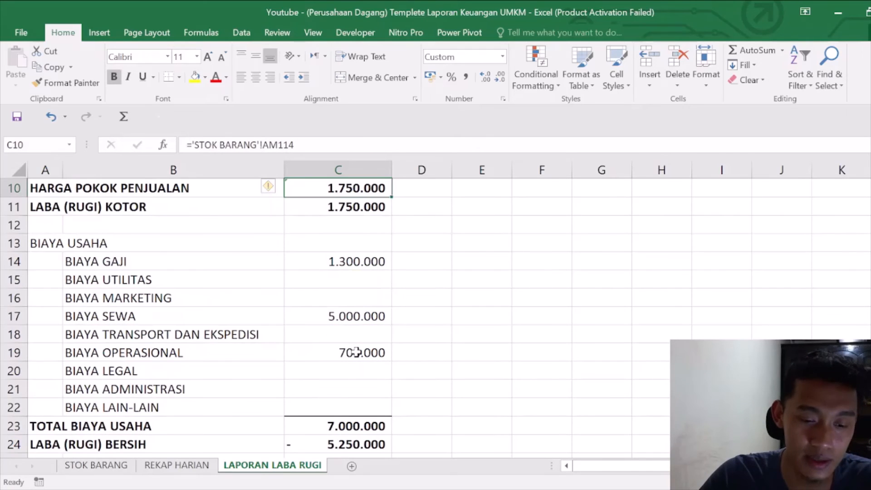
{"action": "left_click_drag", "start_coordinate": [88, 254], "coordinate": [346, 389]}
{"action": "scroll", "coordinate": [94, 392], "scroll_direction": "down", "scroll_amount": 1}
{"action": "left_click", "coordinate": [43, 387]}
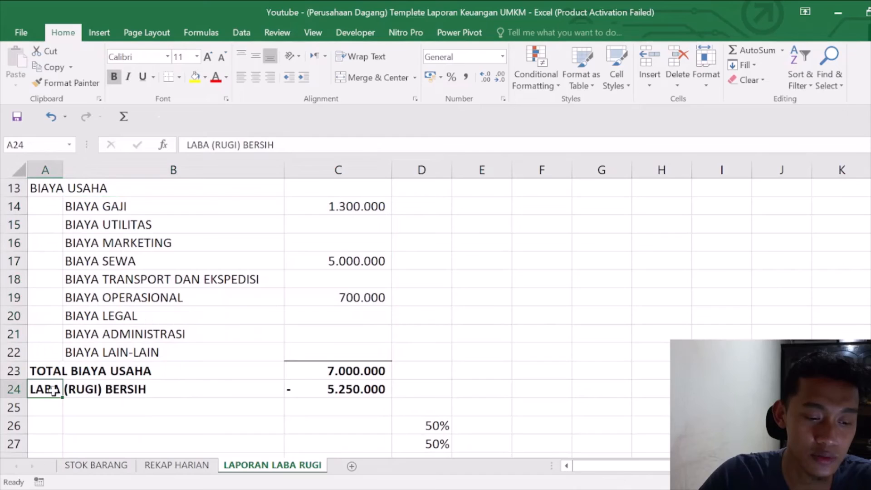
{"action": "left_click", "coordinate": [321, 387]}
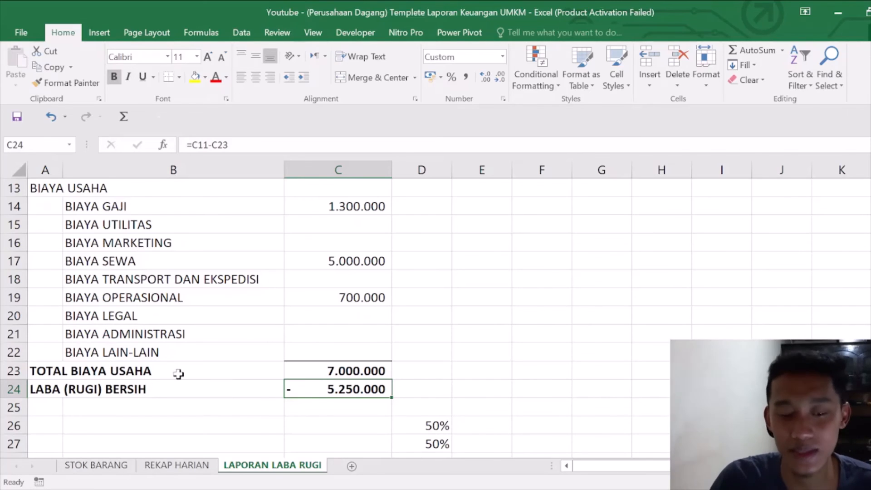
{"action": "scroll", "coordinate": [177, 372], "scroll_direction": "up", "scroll_amount": 4}
{"action": "scroll", "coordinate": [232, 341], "scroll_direction": "down", "scroll_amount": 3}
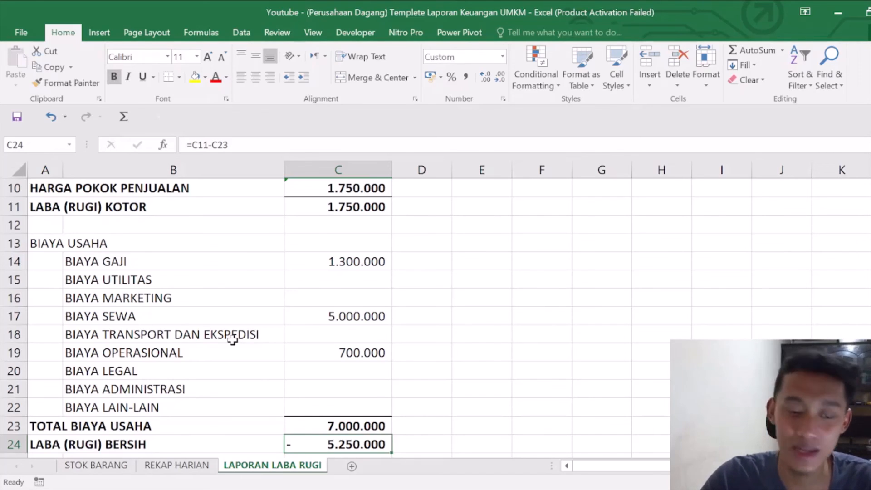
{"action": "scroll", "coordinate": [472, 274], "scroll_direction": "down", "scroll_amount": 1}
{"action": "scroll", "coordinate": [281, 359], "scroll_direction": "up", "scroll_amount": 2}
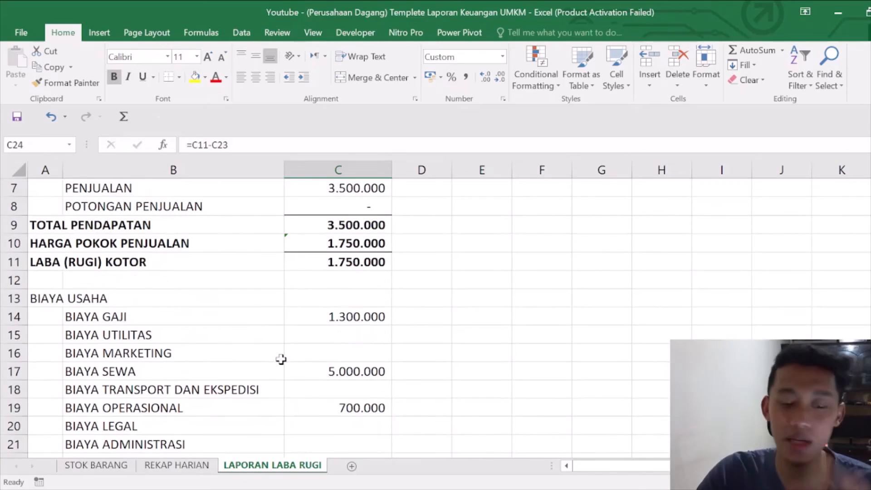
{"action": "scroll", "coordinate": [258, 295], "scroll_direction": "up", "scroll_amount": 2}
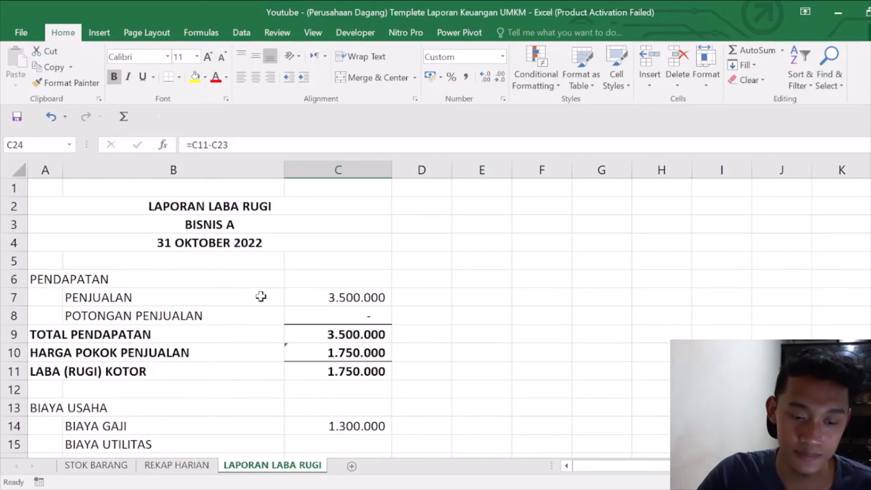
{"action": "scroll", "coordinate": [261, 308], "scroll_direction": "down", "scroll_amount": 5}
- Undo the clearing of the recipient labels and profit-share amounts in B26:C27
{"action": "left_click", "coordinate": [341, 369]}
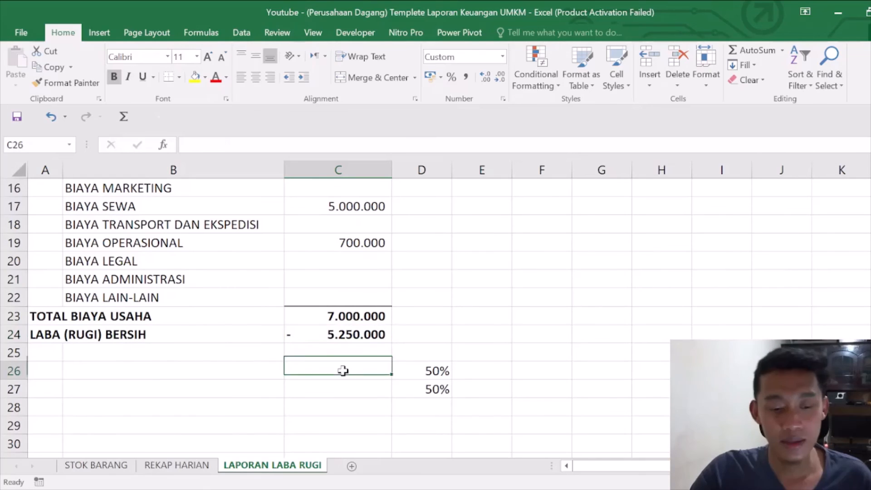
{"action": "left_click", "coordinate": [204, 387]}
{"action": "key", "text": "ctrl+z"}
{"action": "left_click", "coordinate": [98, 376]}
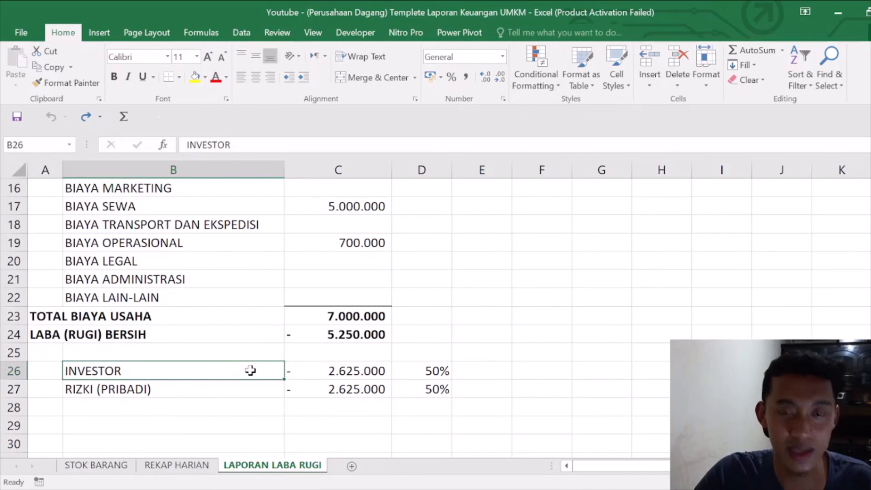
- Compare the profit-share formulas and percentages in rows 26 and 27 with the capital deposits in rows 8 and 9 of REKAP HARIAN
{"action": "left_click_drag", "start_coordinate": [284, 370], "coordinate": [350, 386]}
{"action": "left_click", "coordinate": [293, 370]}
{"action": "left_click", "coordinate": [335, 373]}
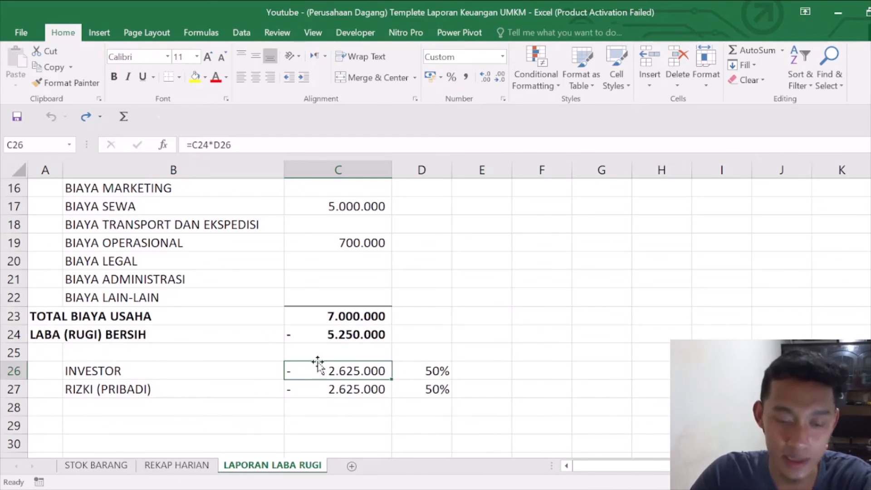
{"action": "left_click", "coordinate": [414, 371]}
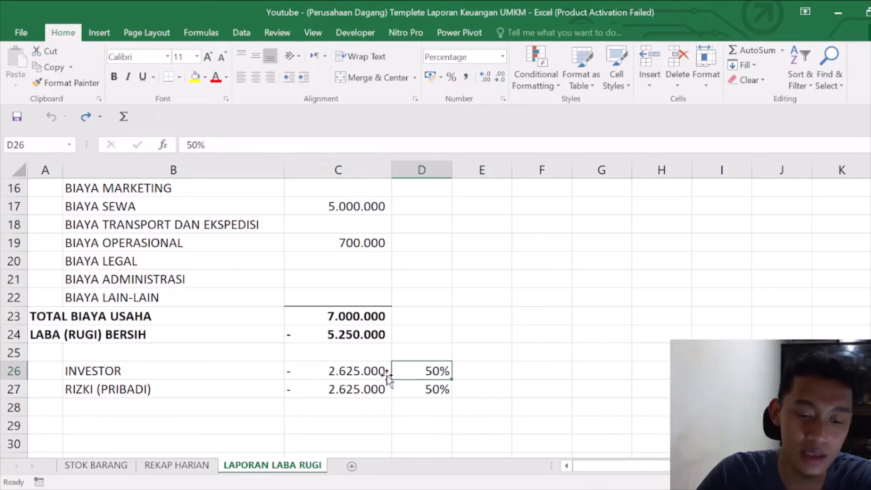
{"action": "left_click", "coordinate": [176, 465]}
{"action": "scroll", "coordinate": [248, 313], "scroll_direction": "up", "scroll_amount": 1}
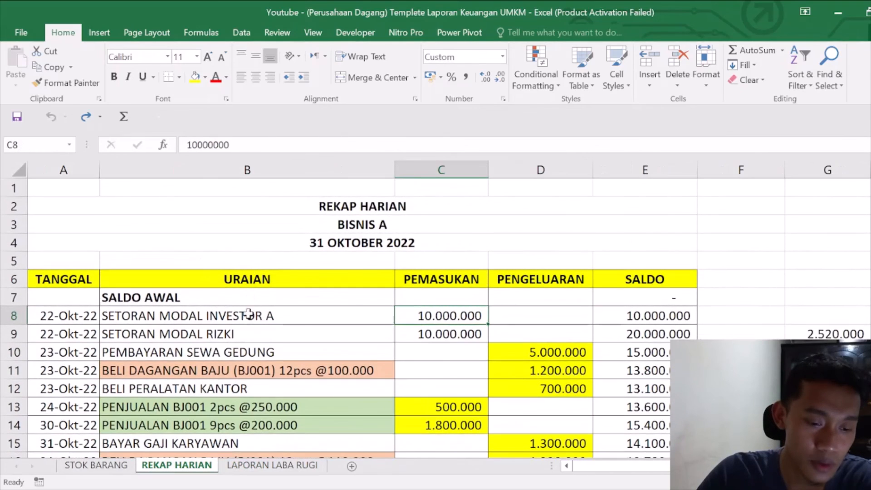
{"action": "left_click", "coordinate": [291, 318]}
{"action": "left_click", "coordinate": [262, 329]}
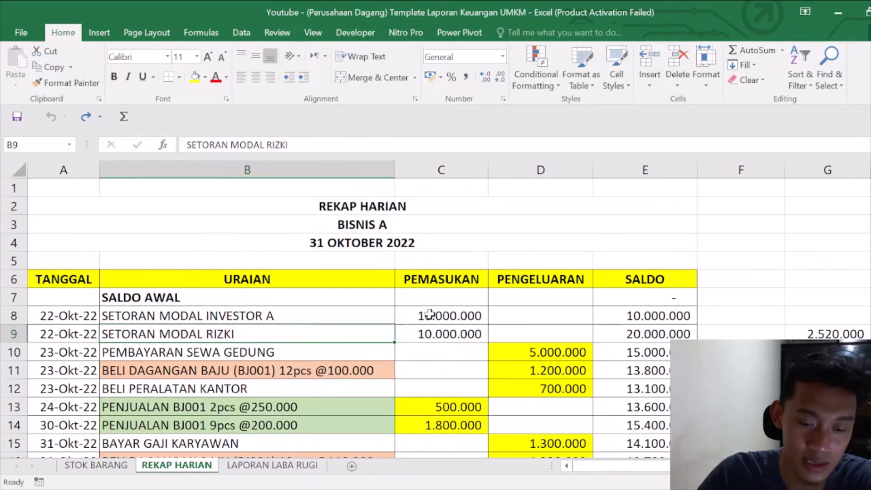
{"action": "left_click_drag", "start_coordinate": [423, 315], "coordinate": [419, 334]}
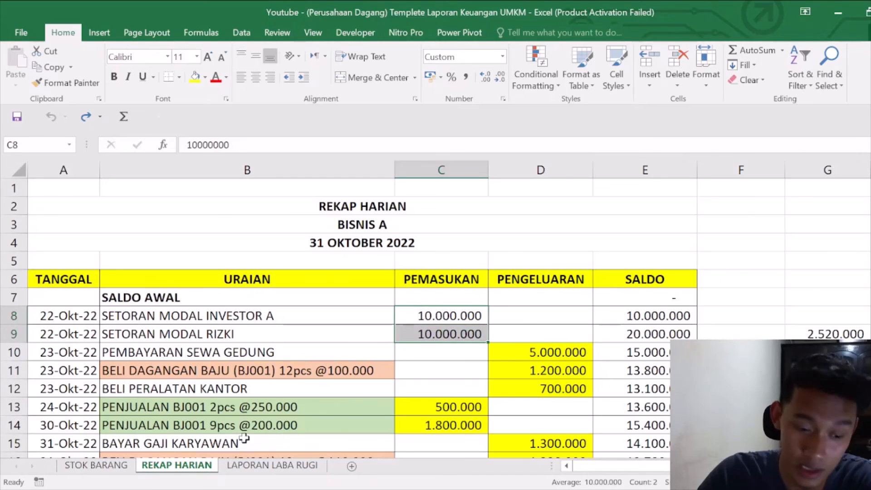
- Examine how the share formulas in C26 and C27 of LAPORAN LABA RUGI draw on LABA (RUGI) BERSIH in C24
{"action": "left_click", "coordinate": [247, 466]}
{"action": "scroll", "coordinate": [341, 335], "scroll_direction": "down", "scroll_amount": 1}
{"action": "left_click", "coordinate": [330, 319]}
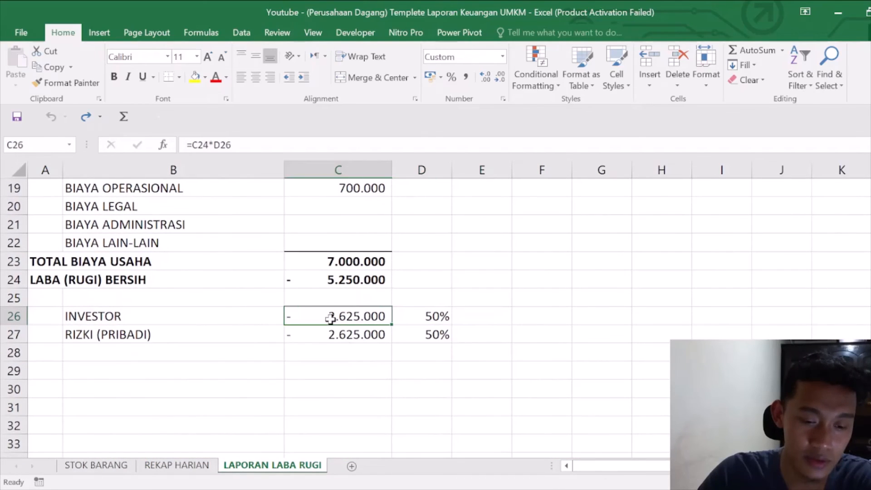
{"action": "double_click", "coordinate": [358, 318]}
{"action": "key", "text": "Return"}
{"action": "key", "text": "Up"}
{"action": "key", "text": "Up"}
{"action": "key", "text": "Up"}
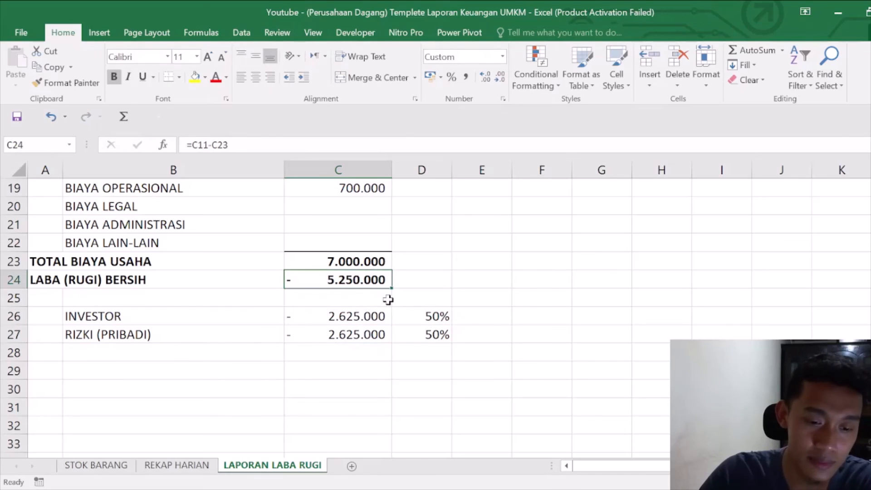
{"action": "left_click", "coordinate": [359, 316]}
{"action": "left_click", "coordinate": [354, 334]}
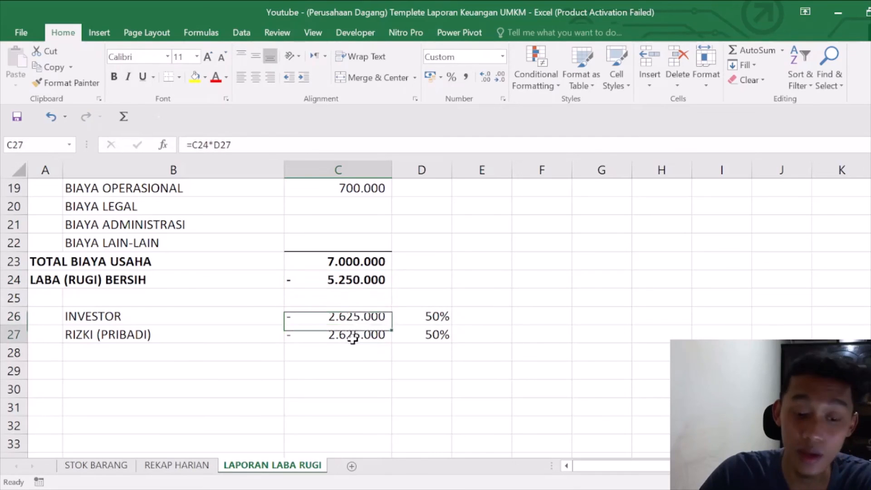
{"action": "left_click", "coordinate": [365, 316]}
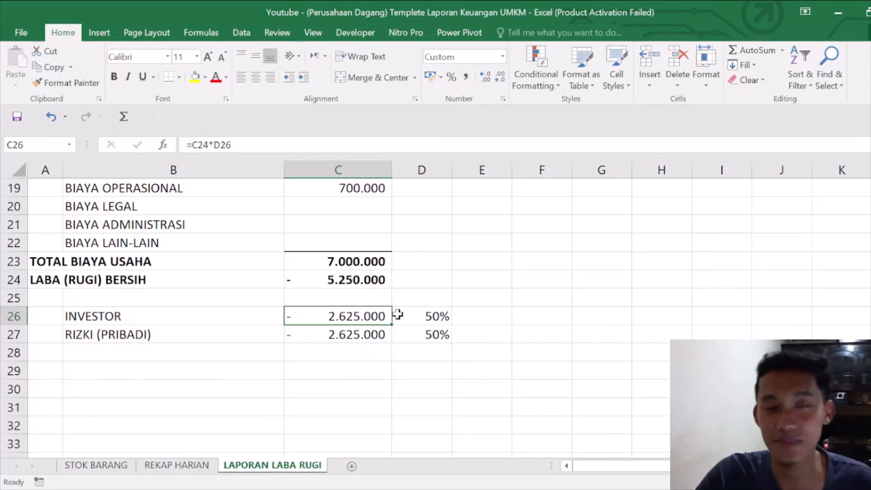
{"action": "left_click", "coordinate": [329, 279]}
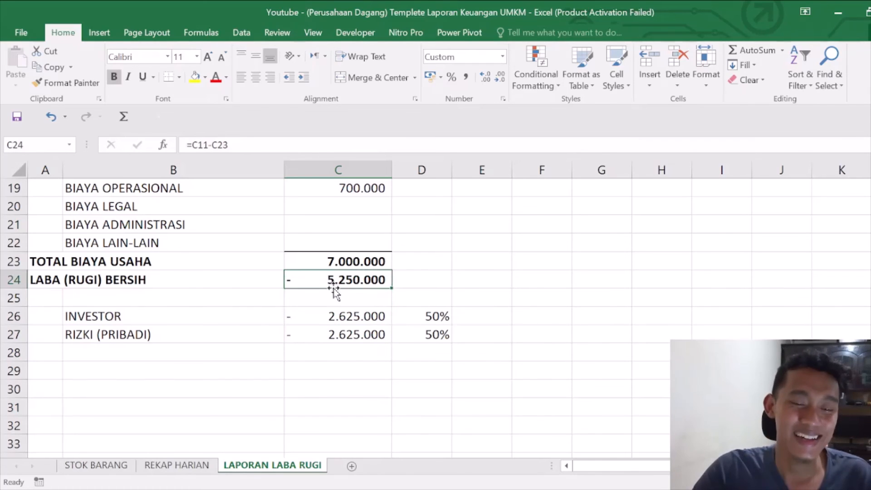
- Overwrite the PENJUALAN amount in C7 with a trial value of 10000000
{"action": "scroll", "coordinate": [354, 294], "scroll_direction": "up", "scroll_amount": 1}
{"action": "scroll", "coordinate": [355, 294], "scroll_direction": "up", "scroll_amount": 2}
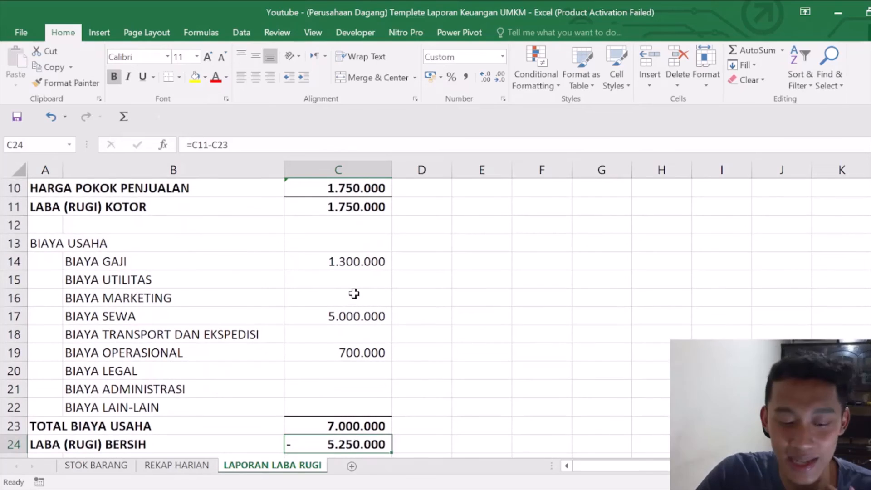
{"action": "scroll", "coordinate": [354, 294], "scroll_direction": "up", "scroll_amount": 3}
{"action": "left_click", "coordinate": [356, 292]}
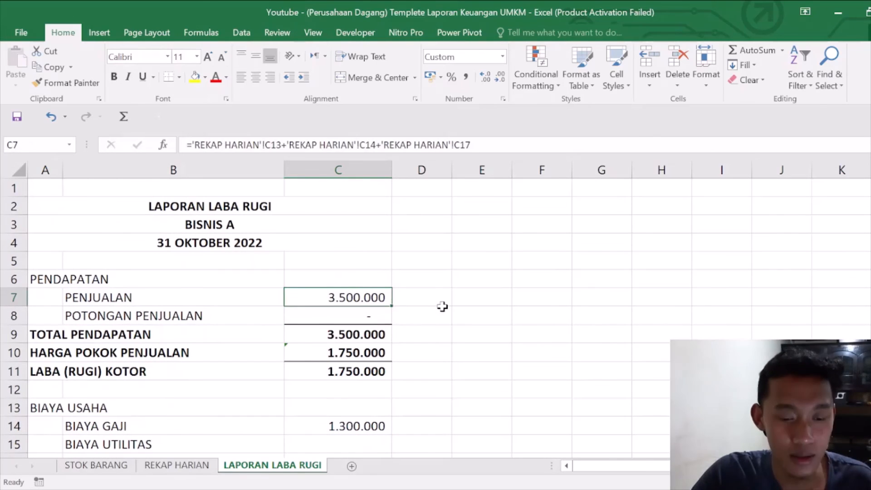
{"action": "type", "text": "100"}
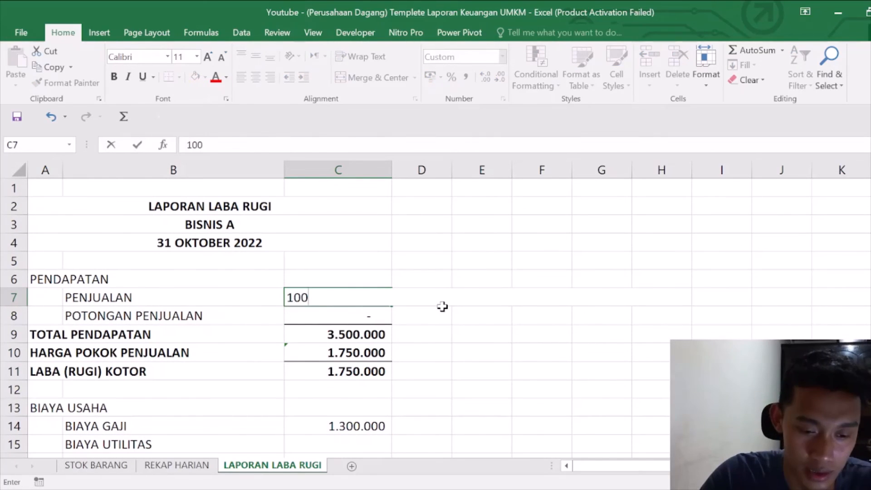
{"action": "type", "text": "00000"}
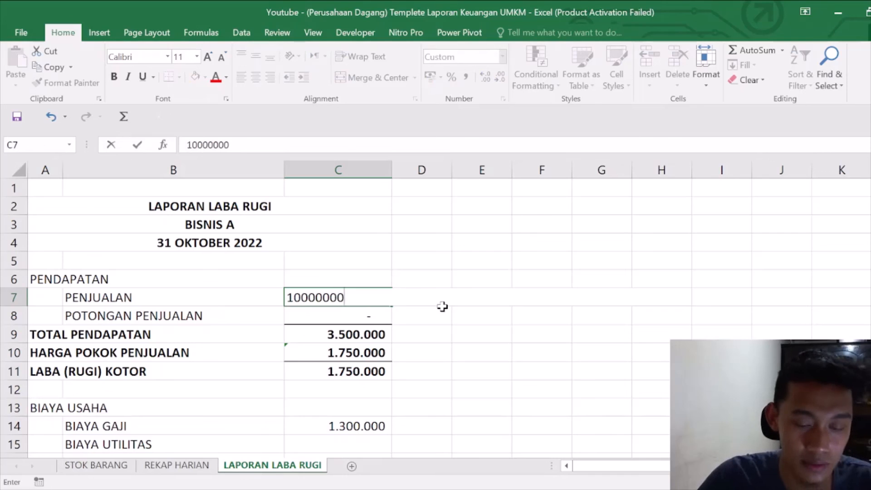
{"action": "key", "text": "Return"}
- Examine LABA (RUGI) BERSIH in C24 and the investor and owner share formulas in C26:C27 using the trial sales value
{"action": "scroll", "coordinate": [442, 306], "scroll_direction": "down", "scroll_amount": 7}
{"action": "scroll", "coordinate": [443, 308], "scroll_direction": "up", "scroll_amount": 2}
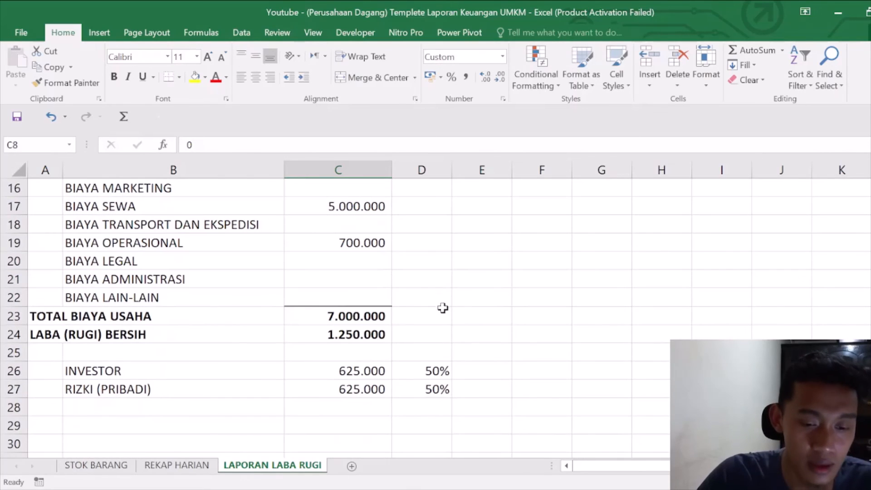
{"action": "left_click", "coordinate": [318, 335]}
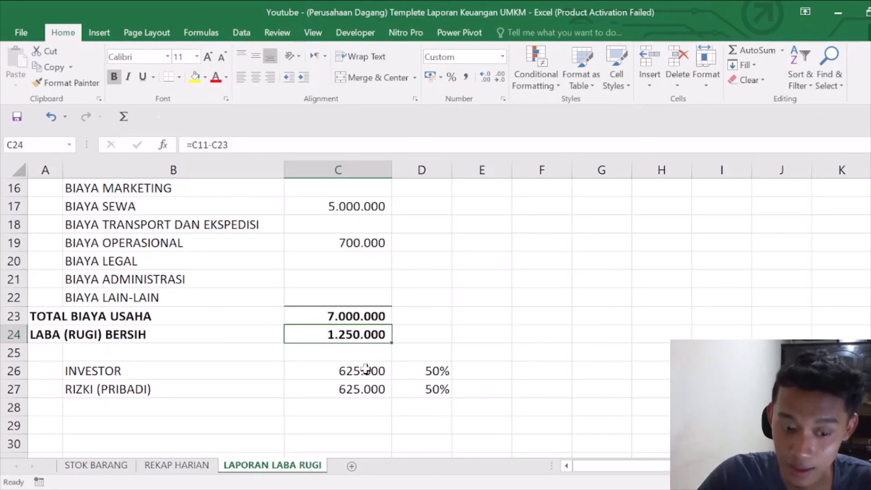
{"action": "left_click", "coordinate": [161, 373]}
{"action": "left_click", "coordinate": [380, 370]}
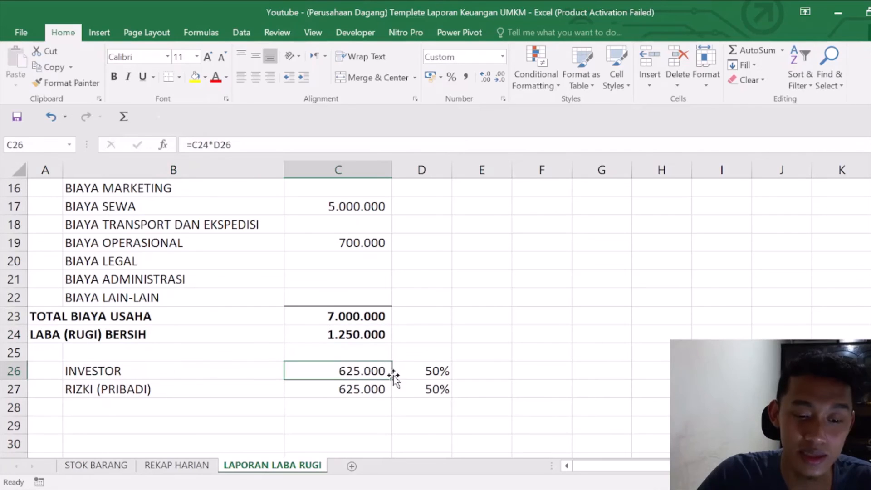
{"action": "double_click", "coordinate": [376, 370]}
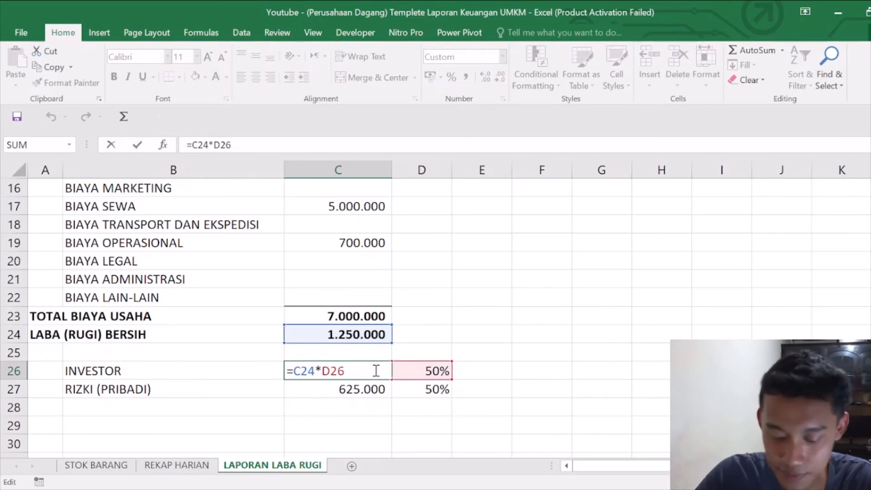
{"action": "key", "text": "Return"}
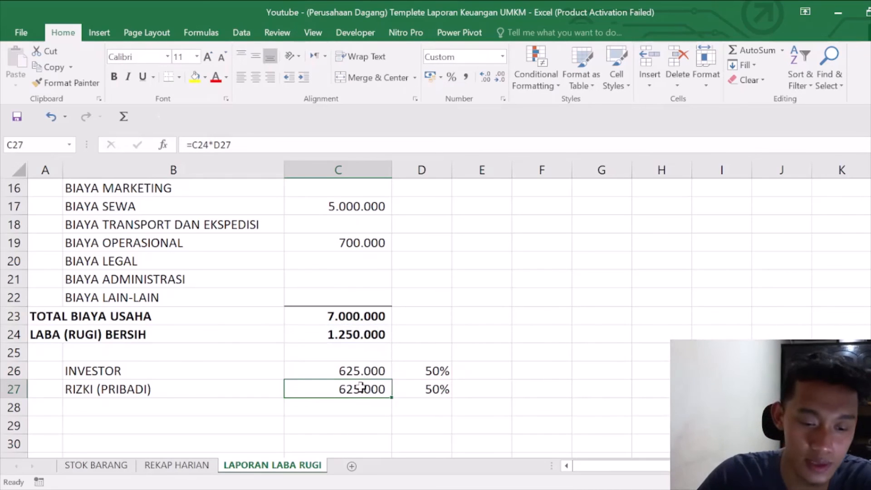
{"action": "double_click", "coordinate": [361, 386]}
{"action": "key", "text": "Return"}
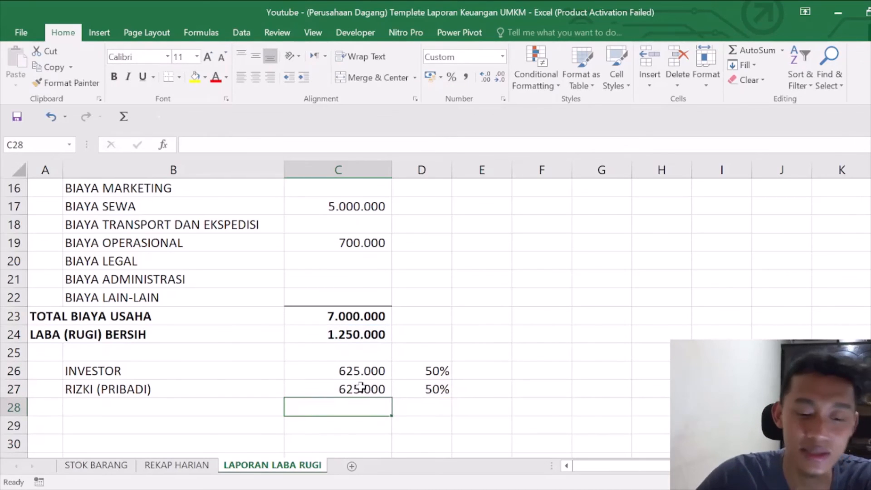
{"action": "left_click_drag", "start_coordinate": [59, 371], "coordinate": [436, 389]}
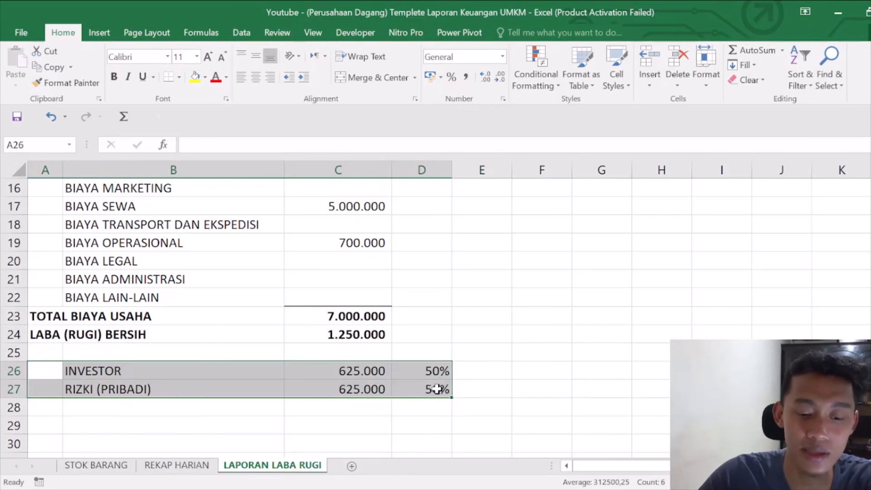
{"action": "left_click", "coordinate": [368, 368]}
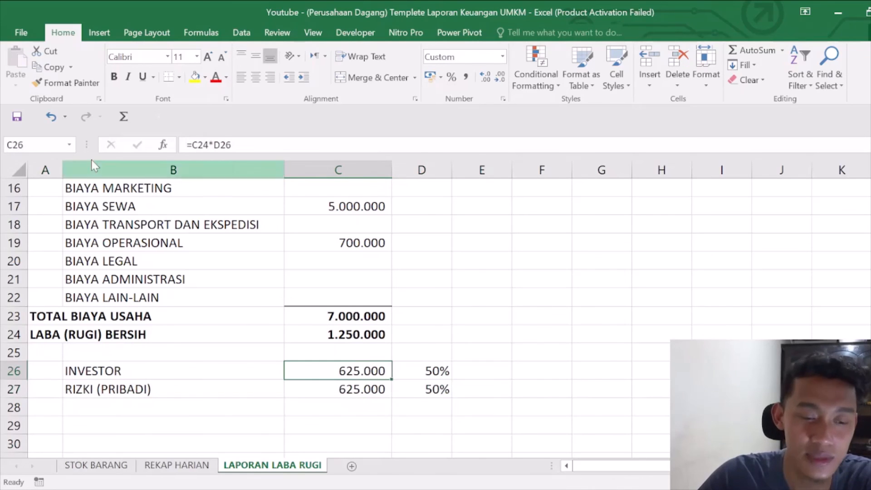
- Undo the recent edits until the PENJUALAN formula linked to REKAP HARIAN is back in C7, and recheck the profit shares
{"action": "left_click", "coordinate": [52, 119]}
{"action": "left_click", "coordinate": [53, 119]}
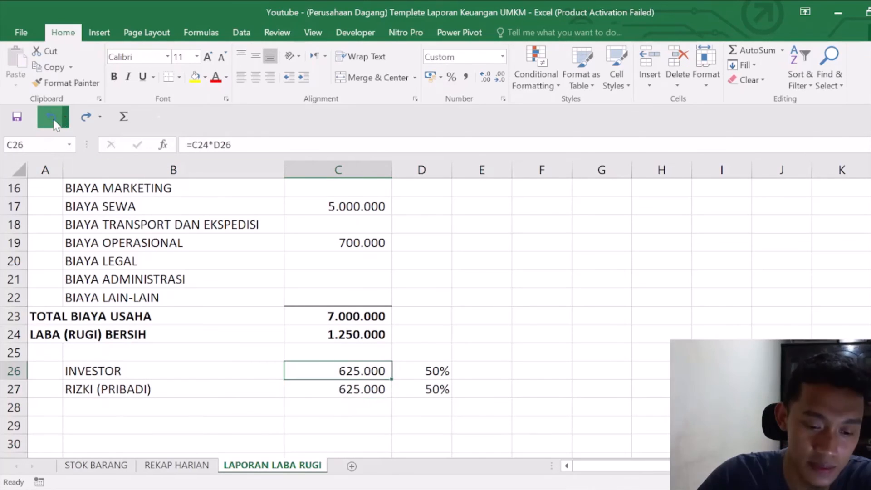
{"action": "left_click", "coordinate": [53, 119]}
{"action": "scroll", "coordinate": [220, 340], "scroll_direction": "down", "scroll_amount": 5}
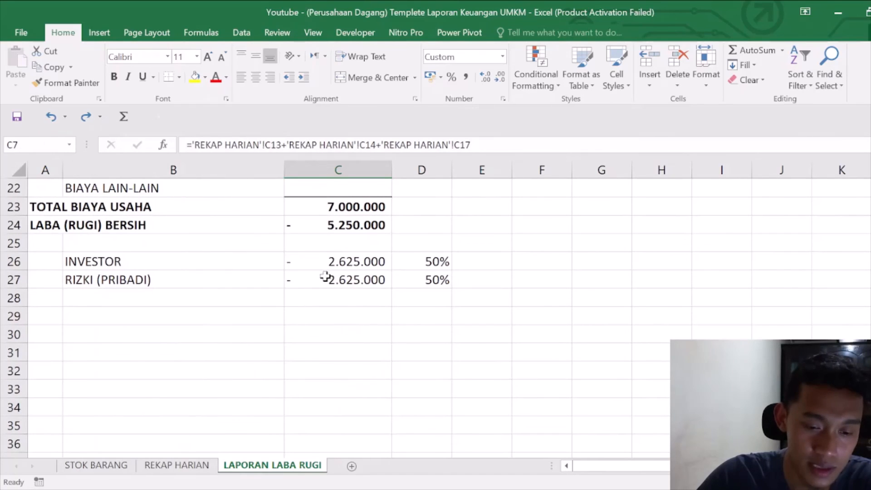
- Review the investor and owner profit shares in C26:C27 of LAPORAN LABA RUGI, and look over the REKAP HARIAN sheet
{"action": "left_click_drag", "start_coordinate": [335, 259], "coordinate": [335, 279]}
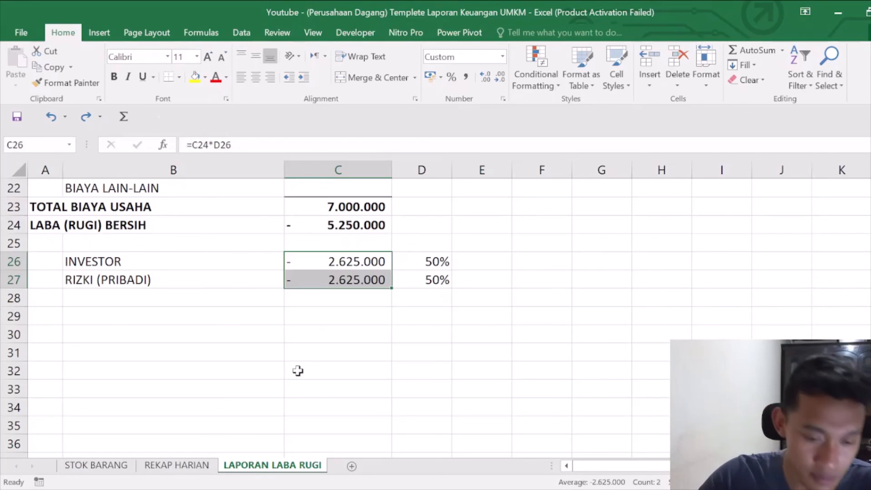
{"action": "scroll", "coordinate": [295, 370], "scroll_direction": "up", "scroll_amount": 7}
{"action": "left_click", "coordinate": [177, 465]}
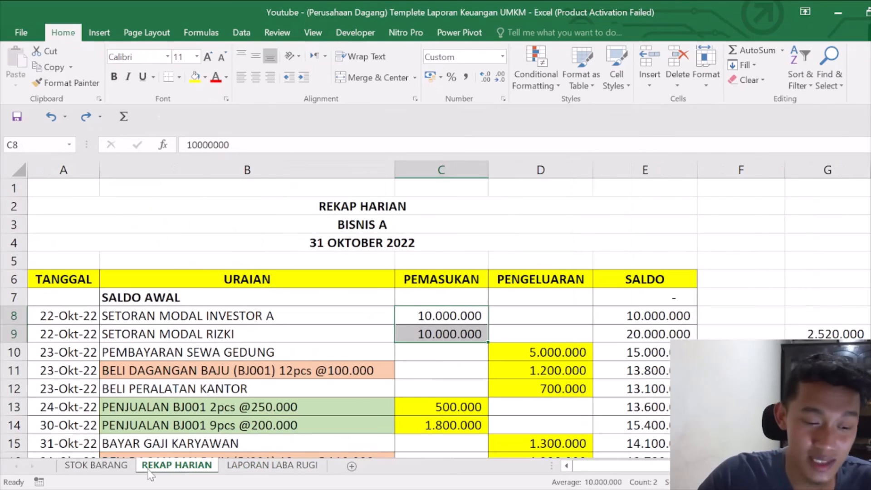
- Review the BAJU (BJ001) rows on STOK BARANG across Stok Aktif, TOTAL STOK KELUAR and TOTAL STOK TERAKHIR
{"action": "left_click", "coordinate": [95, 465]}
{"action": "scroll", "coordinate": [196, 250], "scroll_direction": "up", "scroll_amount": 20}
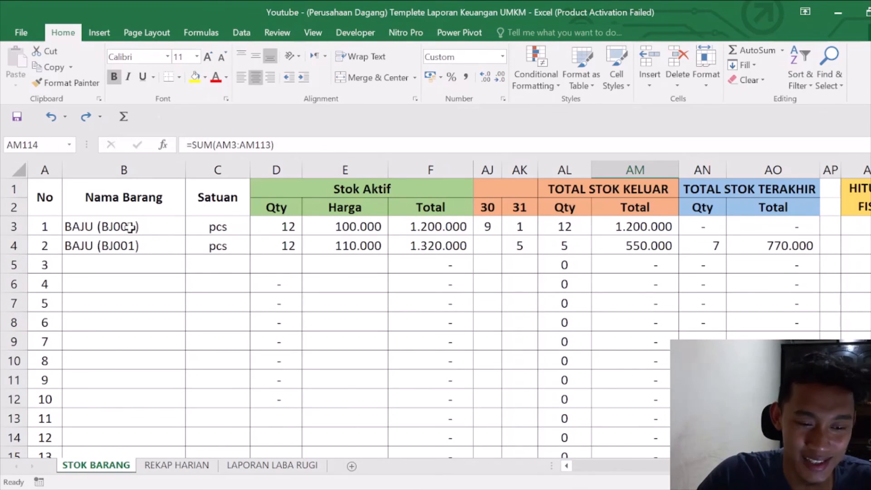
{"action": "left_click_drag", "start_coordinate": [137, 227], "coordinate": [488, 266]}
{"action": "left_click_drag", "start_coordinate": [603, 472], "coordinate": [679, 472]}
{"action": "scroll", "coordinate": [571, 291], "scroll_direction": "right", "scroll_amount": 6}
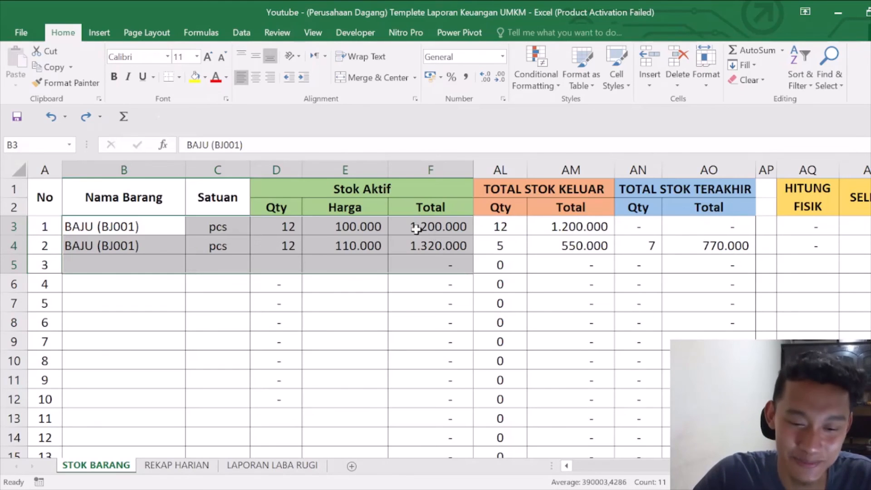
{"action": "left_click_drag", "start_coordinate": [415, 227], "coordinate": [573, 258]}
{"action": "left_click_drag", "start_coordinate": [498, 220], "coordinate": [579, 245]}
{"action": "left_click", "coordinate": [579, 245]}
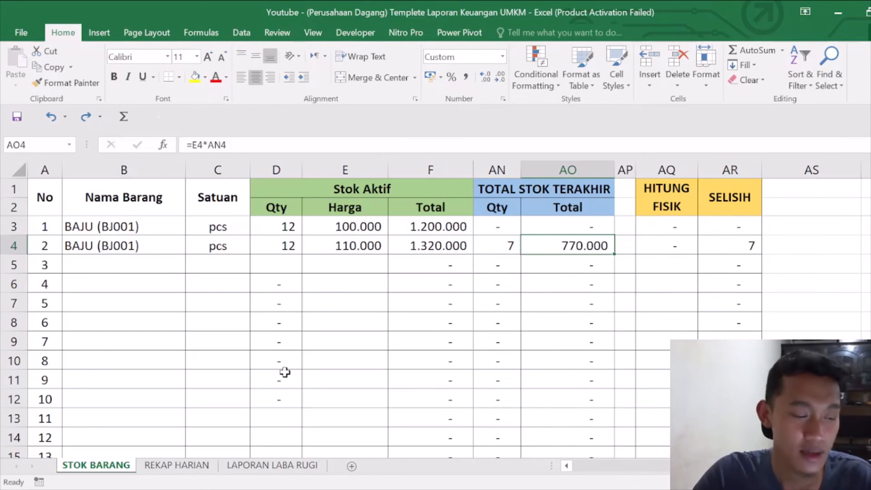
{"action": "left_click", "coordinate": [364, 360]}
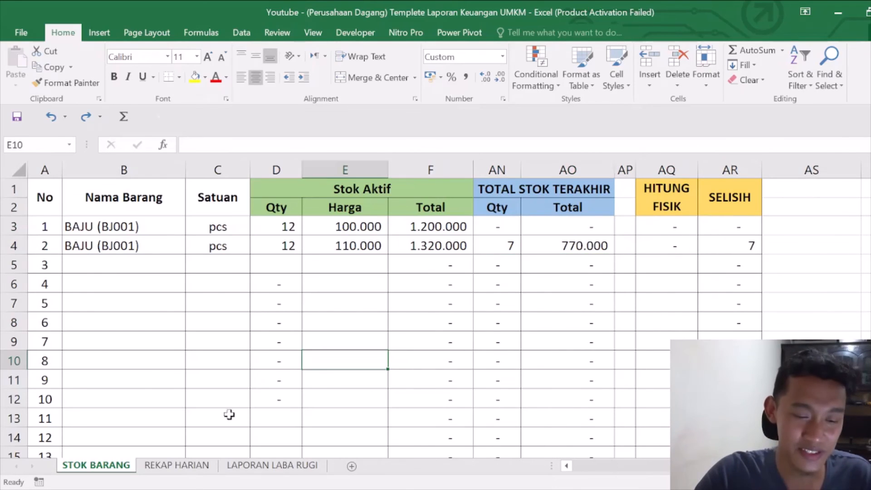
- Review the capital deposit entries in the URAIAN column of the REKAP HARIAN sheet
{"action": "left_click", "coordinate": [184, 464]}
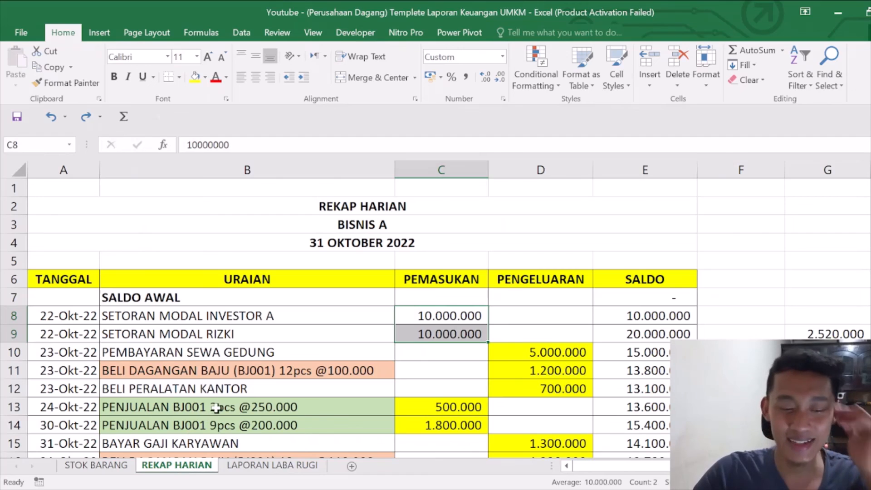
{"action": "left_click", "coordinate": [231, 332]}
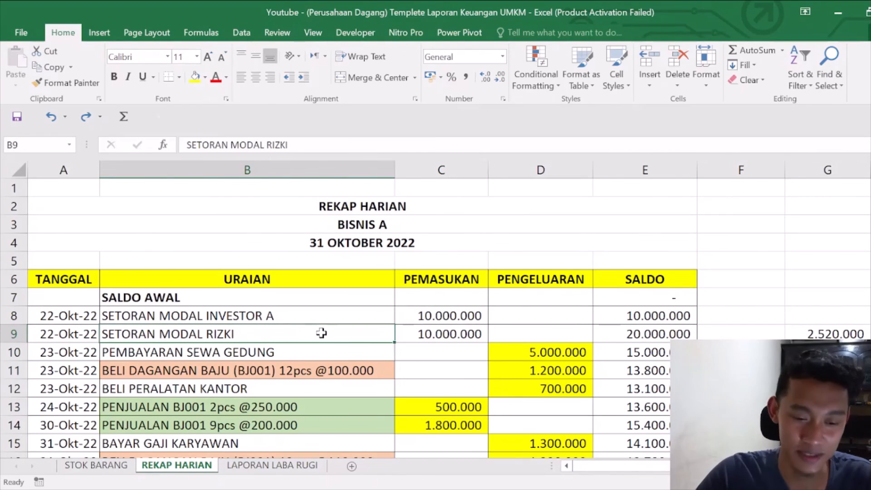